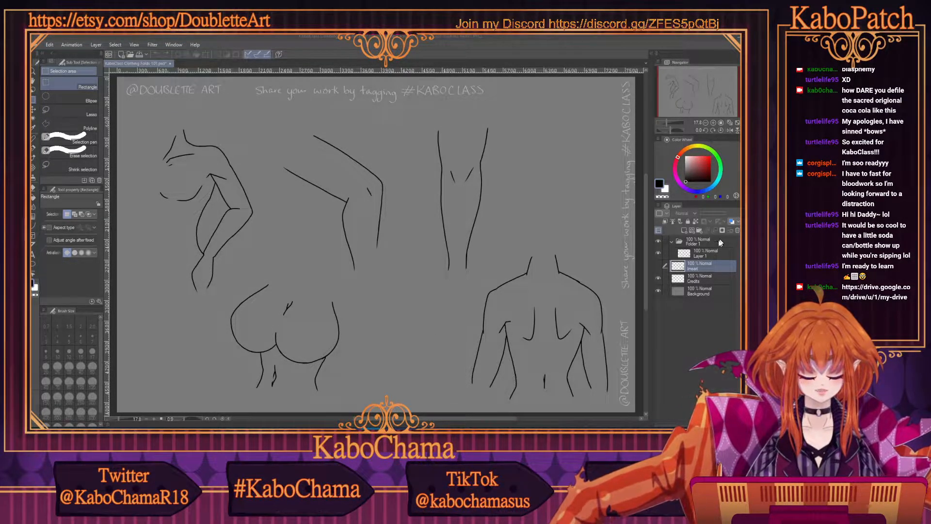
Compare the line art by toggling the visibility of the layer directly below Folder 1, and delete that layer
{"action": "left_click", "coordinate": [693, 242]}
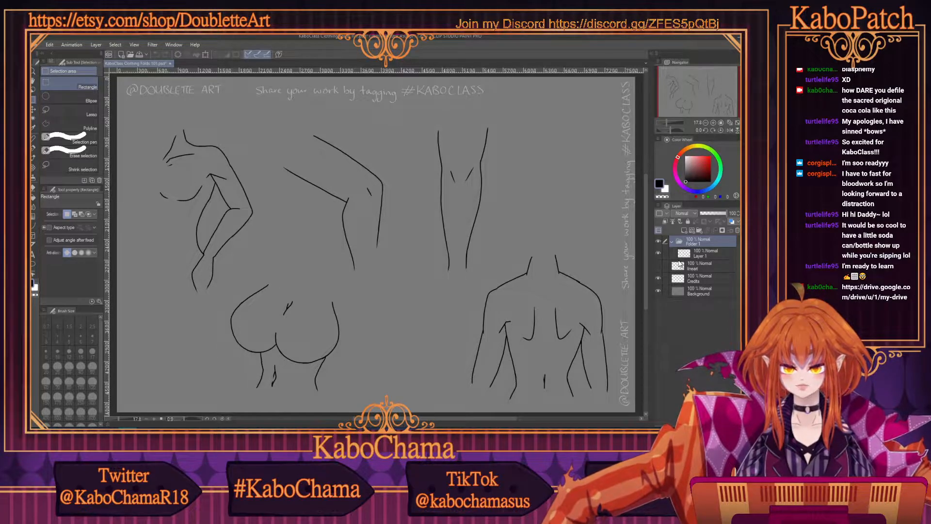
{"action": "left_click", "coordinate": [698, 267]}
{"action": "left_click", "coordinate": [658, 266]}
{"action": "left_click", "coordinate": [658, 266]}
{"action": "left_click", "coordinate": [657, 266]}
{"action": "left_click", "coordinate": [657, 265]}
{"action": "left_click", "coordinate": [657, 266]}
{"action": "left_click", "coordinate": [657, 266]}
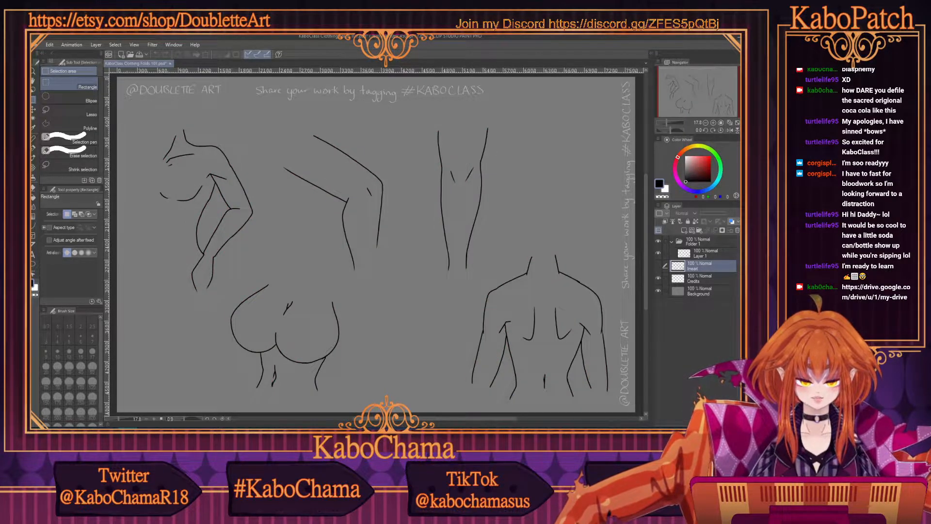
{"action": "left_click", "coordinate": [737, 230]}
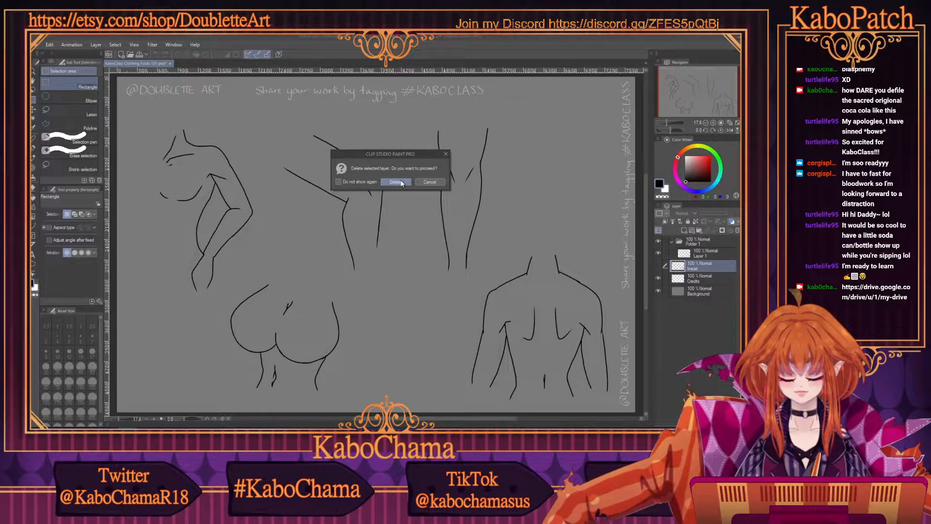
{"action": "left_click", "coordinate": [388, 183]}
Collapse Folder 1 and toggle its visibility to check that it holds the body sketches, leaving it visible
{"action": "left_click", "coordinate": [693, 241]}
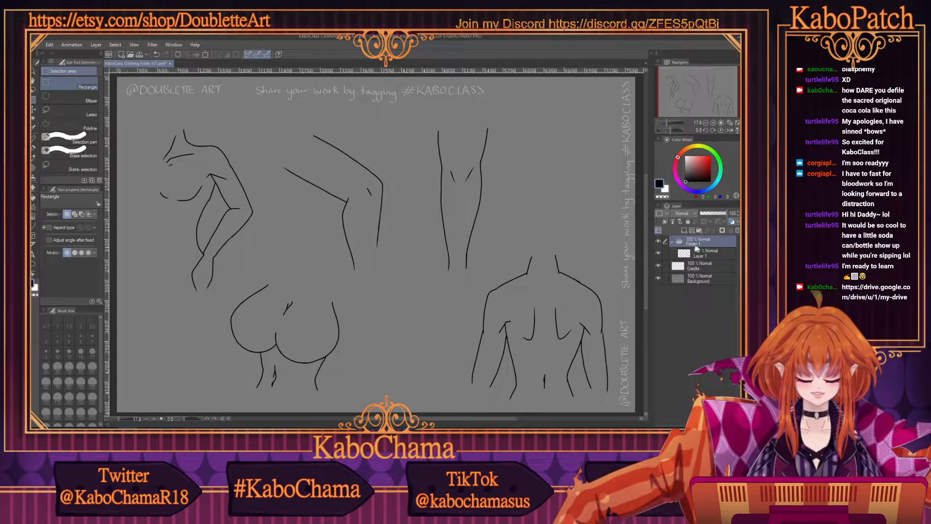
{"action": "left_click", "coordinate": [672, 241]}
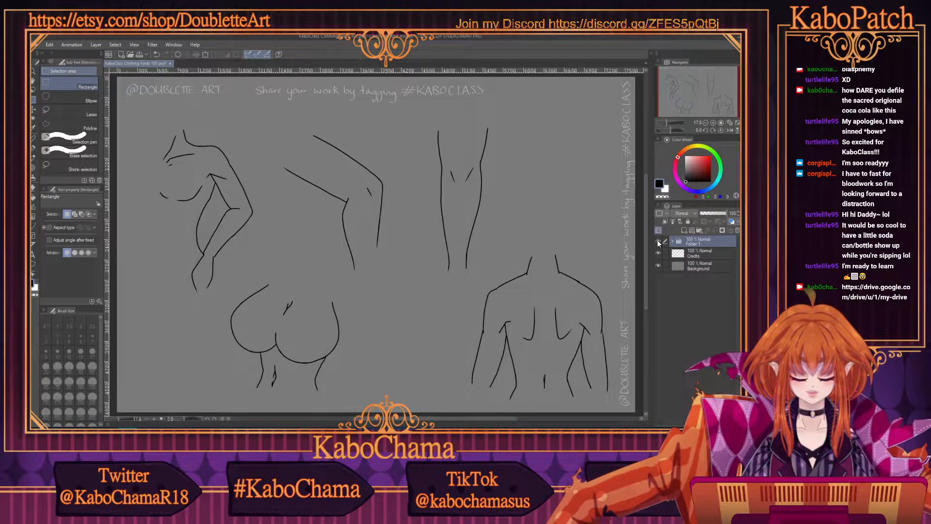
{"action": "left_click", "coordinate": [658, 242]}
{"action": "left_click", "coordinate": [658, 242]}
{"action": "left_click", "coordinate": [658, 242]}
{"action": "left_click", "coordinate": [658, 242]}
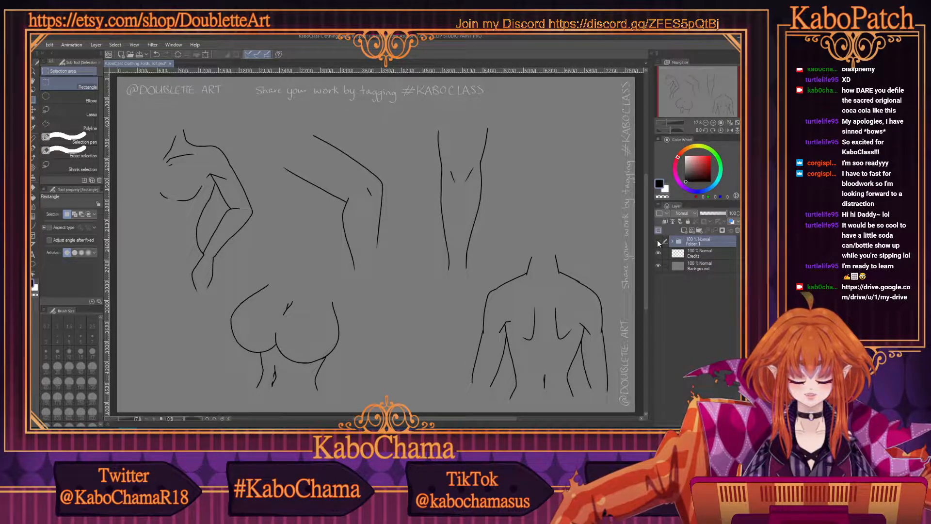
{"action": "left_click", "coordinate": [658, 242]}
{"action": "left_click", "coordinate": [658, 241]}
{"action": "left_click", "coordinate": [658, 242]}
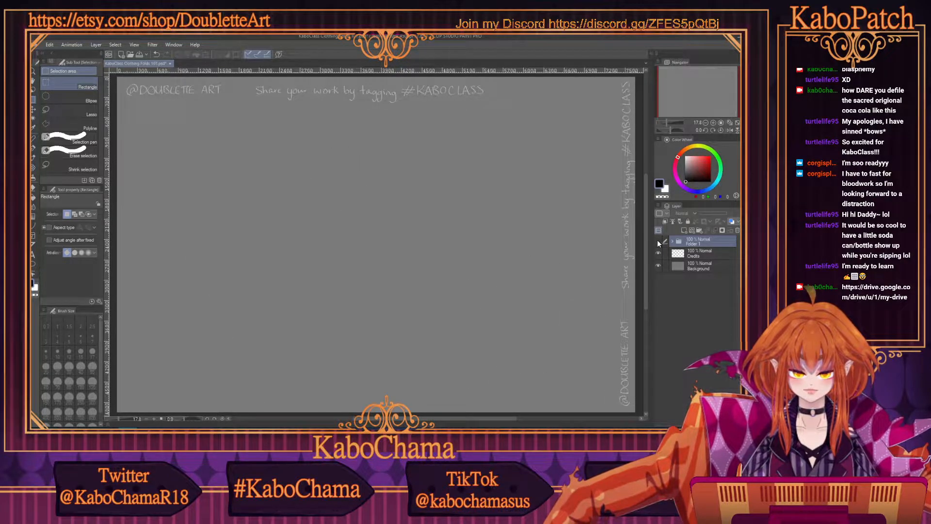
{"action": "left_click", "coordinate": [658, 242]}
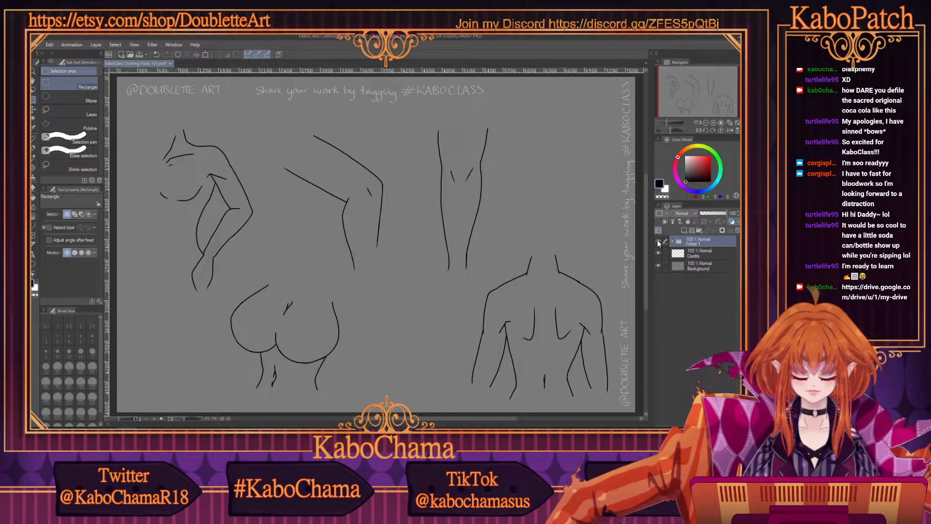
Add a new layer above Folder 1 and set up the Chalk brush at size 20 with a dark red colour
{"action": "left_click", "coordinate": [692, 230]}
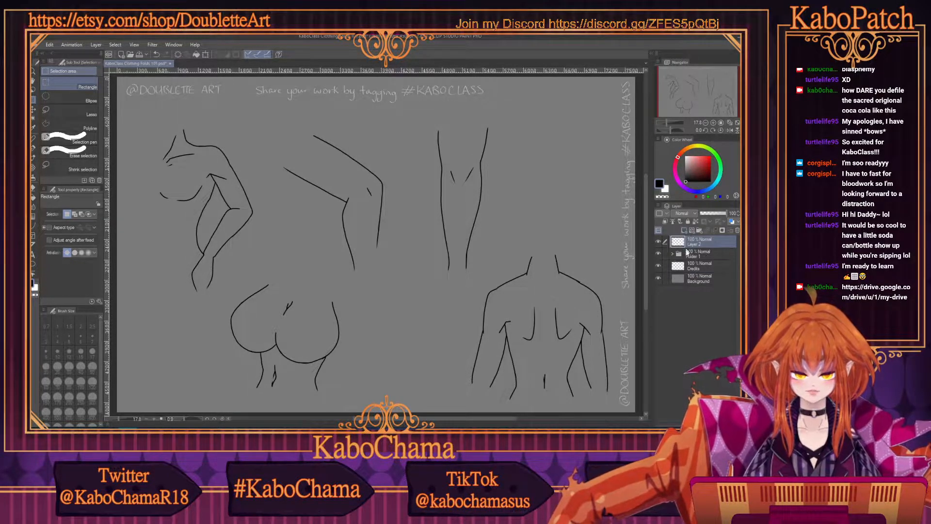
{"action": "left_click", "coordinate": [706, 168]}
{"action": "left_click_drag", "start_coordinate": [706, 168], "coordinate": [719, 167]}
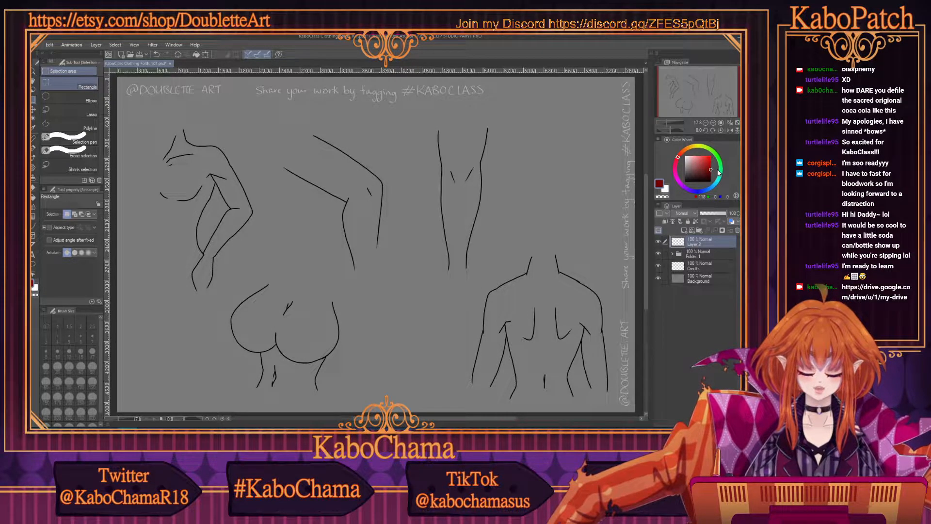
{"action": "left_click", "coordinate": [711, 170]}
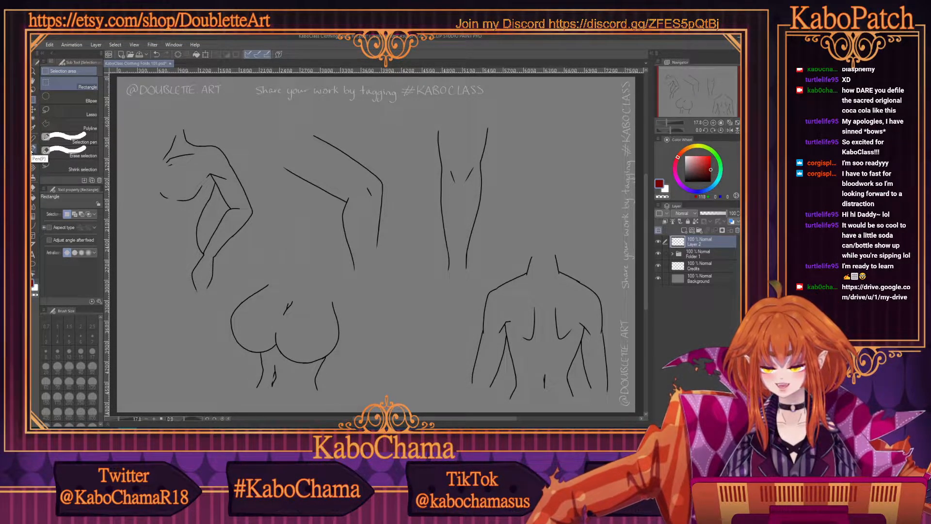
{"action": "left_click", "coordinate": [34, 146]}
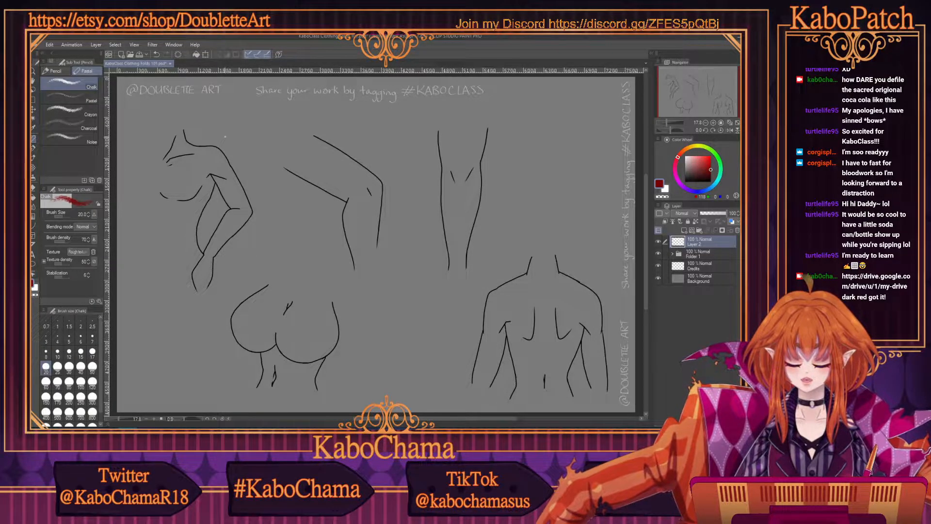
Draw red downward arrows above the torso figure's shoulder, the bent knee, the straight legs and both shoulders of the back figure
{"action": "left_click_drag", "start_coordinate": [224, 108], "coordinate": [224, 131]}
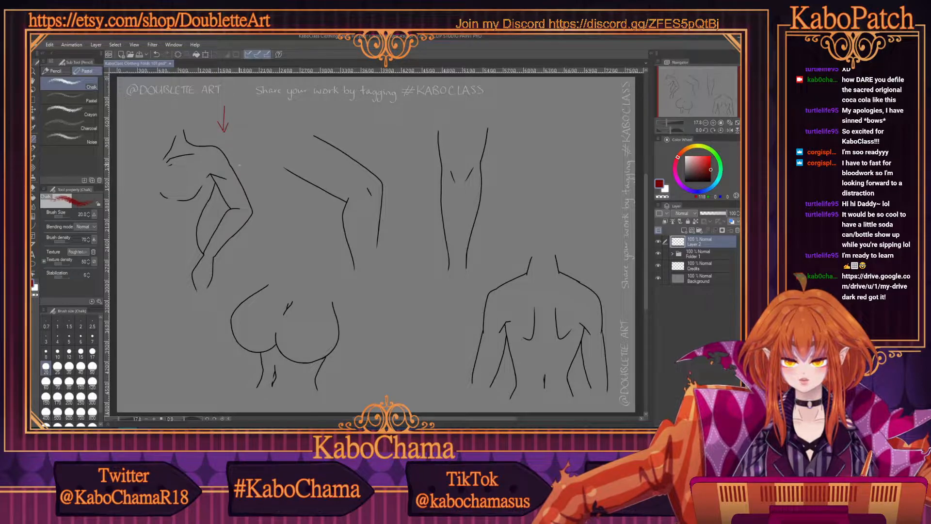
{"action": "left_click_drag", "start_coordinate": [376, 140], "coordinate": [376, 166]}
{"action": "left_click_drag", "start_coordinate": [370, 155], "coordinate": [376, 166]}
{"action": "left_click_drag", "start_coordinate": [503, 111], "coordinate": [502, 135]}
{"action": "left_click_drag", "start_coordinate": [507, 127], "coordinate": [502, 136]}
{"action": "left_click_drag", "start_coordinate": [586, 249], "coordinate": [585, 274]}
{"action": "left_click_drag", "start_coordinate": [581, 264], "coordinate": [585, 274]}
{"action": "left_click_drag", "start_coordinate": [504, 256], "coordinate": [503, 276]}
{"action": "left_click_drag", "start_coordinate": [497, 265], "coordinate": [502, 276]}
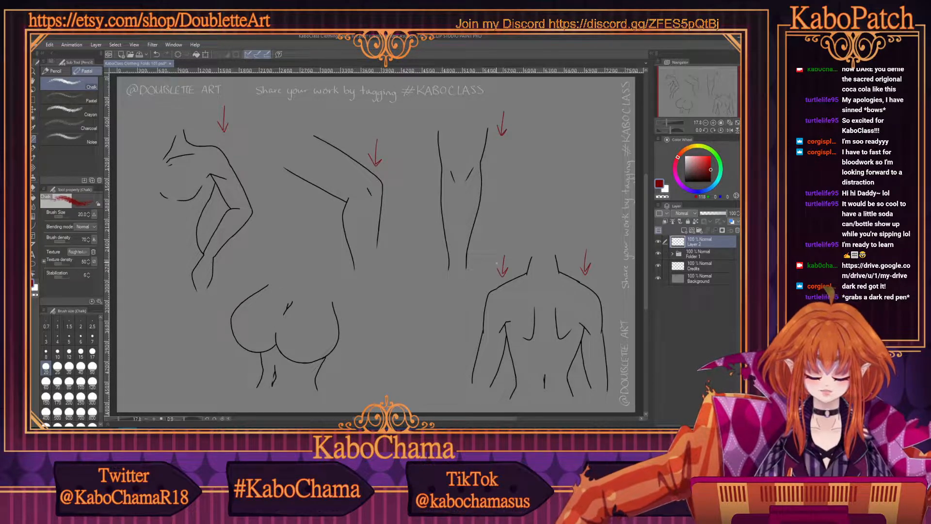
Draw red downward arrows at the upper and lower parts of the hip sketch and inside the torso figure's bent arm
{"action": "left_click_drag", "start_coordinate": [321, 266], "coordinate": [320, 297]}
{"action": "left_click_drag", "start_coordinate": [314, 288], "coordinate": [320, 297]}
{"action": "left_click_drag", "start_coordinate": [239, 357], "coordinate": [237, 380]}
{"action": "left_click_drag", "start_coordinate": [243, 370], "coordinate": [237, 381]}
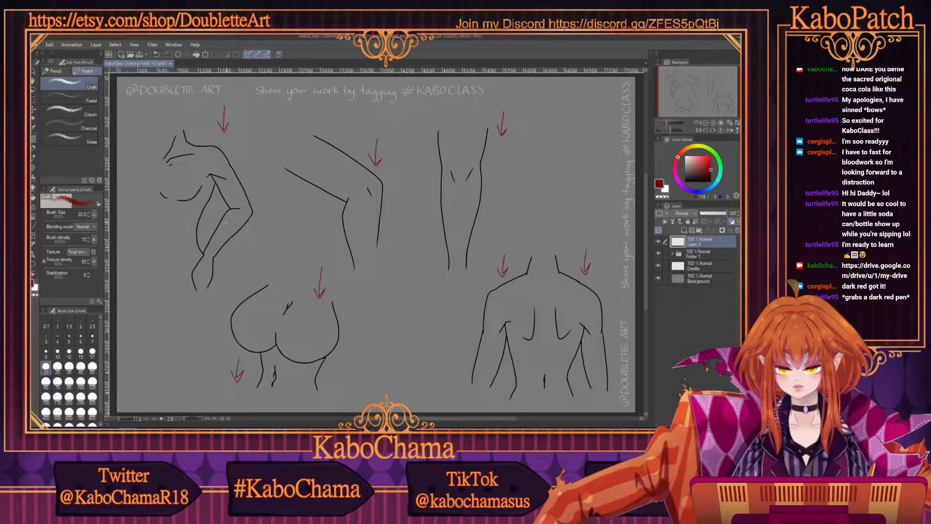
{"action": "left_click_drag", "start_coordinate": [214, 198], "coordinate": [214, 217]}
{"action": "left_click_drag", "start_coordinate": [218, 209], "coordinate": [214, 217]}
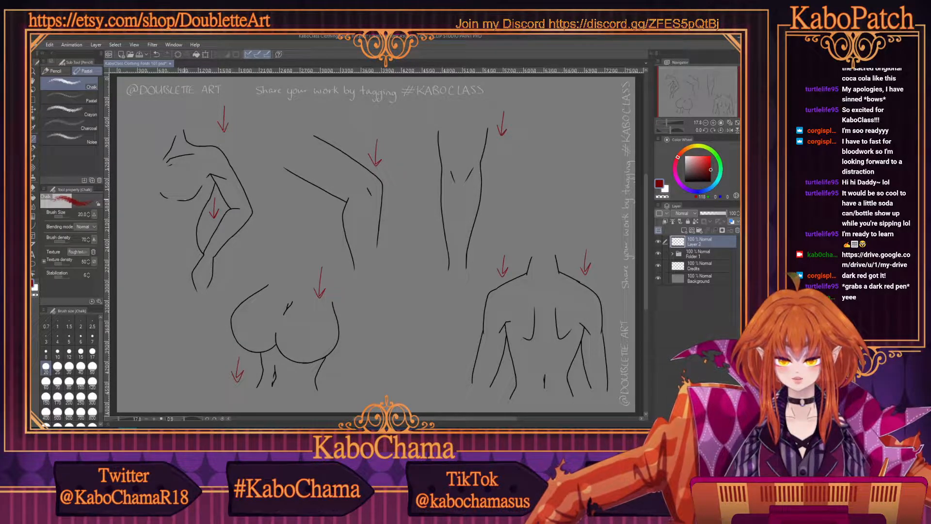
Sketch a loose red neckline across the torso figure's chest and a garment edge over the shoulder
{"action": "scroll", "coordinate": [160, 175], "scroll_direction": "up", "scroll_amount": 5}
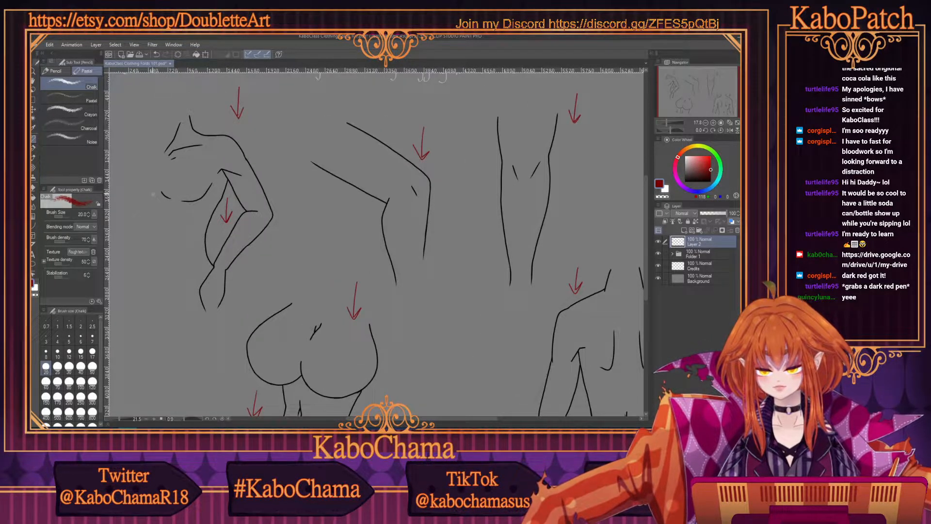
{"action": "scroll", "coordinate": [136, 153], "scroll_direction": "up", "scroll_amount": 1}
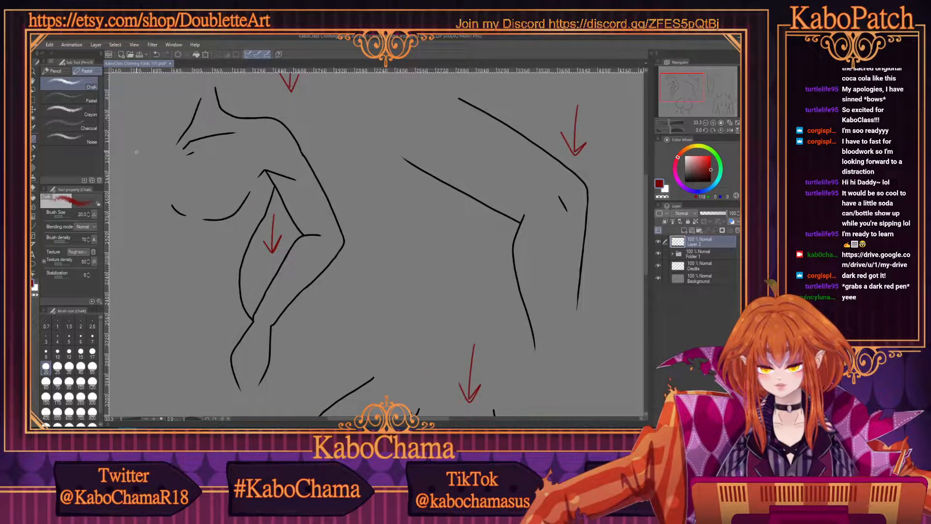
{"action": "left_click_drag", "start_coordinate": [390, 418], "coordinate": [359, 418]}
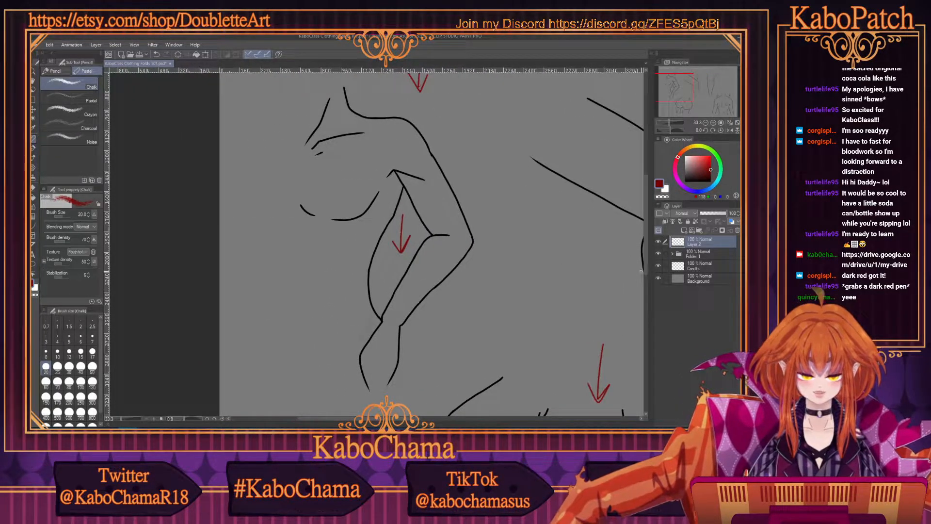
{"action": "left_click_drag", "start_coordinate": [646, 269], "coordinate": [645, 270]}
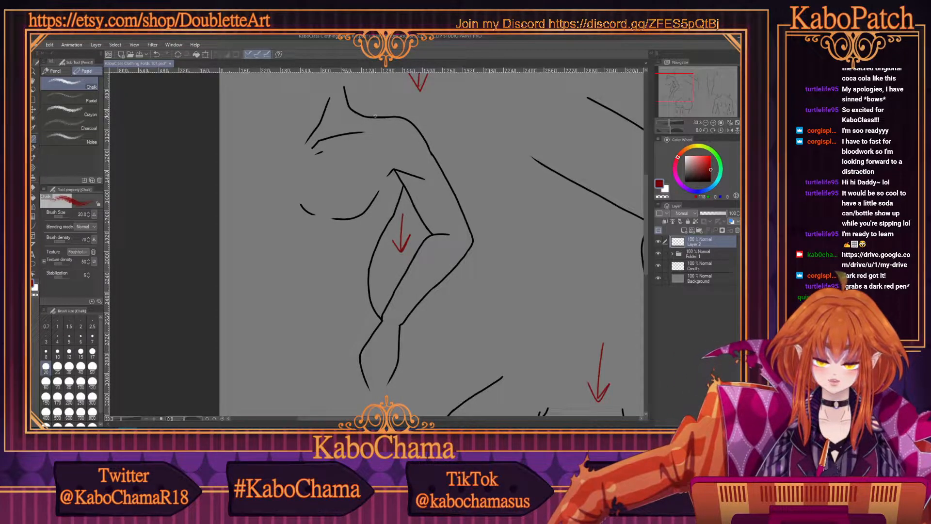
{"action": "mouse_move", "coordinate": [374, 115]}
{"action": "left_mouse_down"}
{"action": "mouse_move", "coordinate": [363, 111]}
{"action": "mouse_move", "coordinate": [328, 139]}
{"action": "mouse_move", "coordinate": [281, 140]}
{"action": "mouse_move", "coordinate": [349, 116]}
{"action": "left_mouse_up"}
{"action": "left_click_drag", "start_coordinate": [315, 145], "coordinate": [279, 138]}
{"action": "left_click_drag", "start_coordinate": [280, 139], "coordinate": [333, 142]}
{"action": "mouse_move", "coordinate": [353, 112]}
{"action": "left_mouse_down"}
{"action": "mouse_move", "coordinate": [416, 121]}
{"action": "mouse_move", "coordinate": [433, 146]}
{"action": "left_mouse_up"}
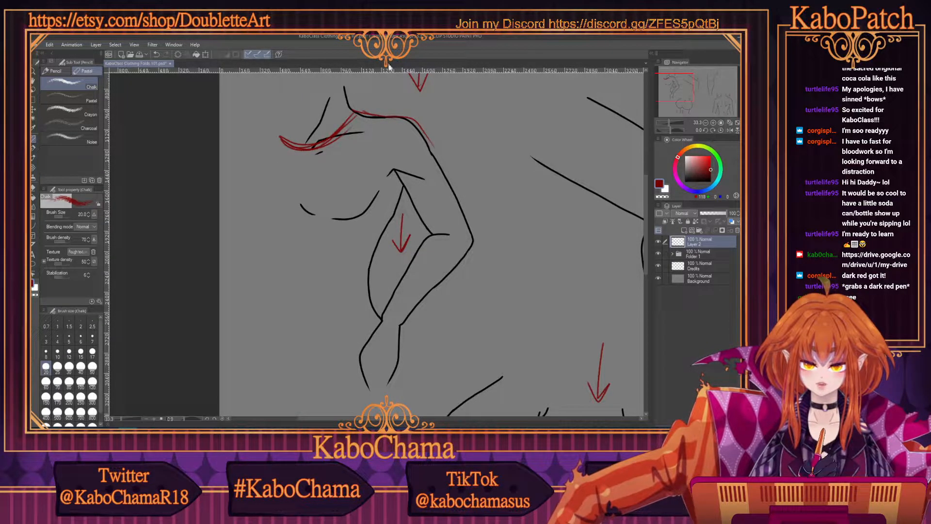
Sketch a loose, sagging sleeve around the bent arm with a cuff at the wrist, armpit folds and downward arrows
{"action": "mouse_move", "coordinate": [363, 104]}
{"action": "left_mouse_down"}
{"action": "mouse_move", "coordinate": [449, 157]}
{"action": "mouse_move", "coordinate": [418, 114]}
{"action": "mouse_move", "coordinate": [426, 123]}
{"action": "mouse_move", "coordinate": [455, 170]}
{"action": "mouse_move", "coordinate": [477, 261]}
{"action": "left_mouse_up"}
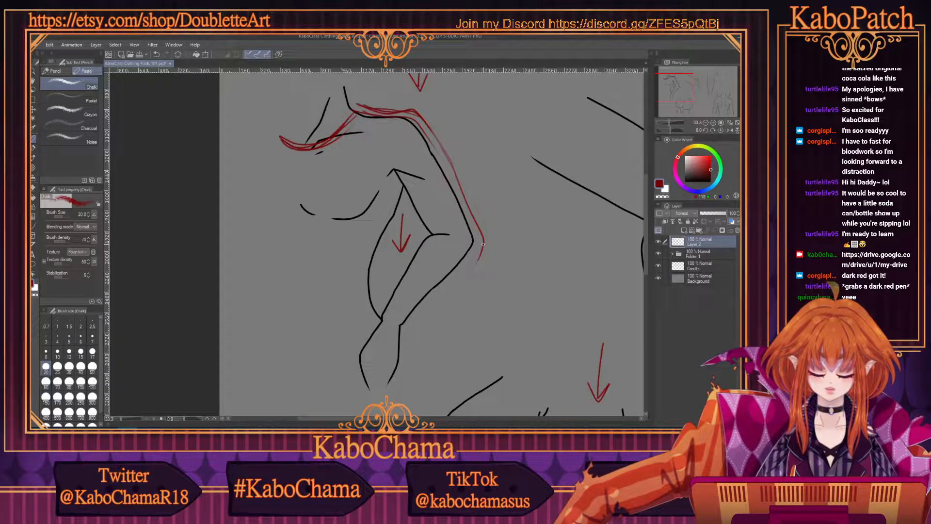
{"action": "mouse_move", "coordinate": [476, 127]}
{"action": "left_mouse_down"}
{"action": "mouse_move", "coordinate": [475, 178]}
{"action": "mouse_move", "coordinate": [483, 170]}
{"action": "left_mouse_up"}
{"action": "mouse_move", "coordinate": [485, 245]}
{"action": "left_mouse_down"}
{"action": "mouse_move", "coordinate": [461, 334]}
{"action": "mouse_move", "coordinate": [410, 365]}
{"action": "left_mouse_up"}
{"action": "mouse_move", "coordinate": [381, 315]}
{"action": "left_mouse_down"}
{"action": "mouse_move", "coordinate": [396, 328]}
{"action": "mouse_move", "coordinate": [376, 328]}
{"action": "mouse_move", "coordinate": [388, 348]}
{"action": "mouse_move", "coordinate": [382, 298]}
{"action": "mouse_move", "coordinate": [406, 234]}
{"action": "left_mouse_up"}
{"action": "left_click_drag", "start_coordinate": [374, 151], "coordinate": [411, 235]}
{"action": "left_click_drag", "start_coordinate": [362, 176], "coordinate": [409, 235]}
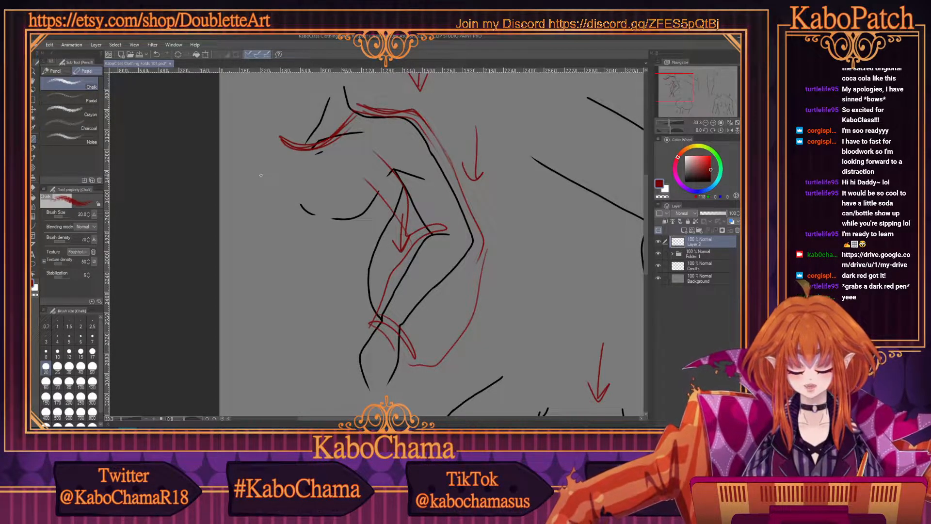
{"action": "left_click_drag", "start_coordinate": [448, 266], "coordinate": [454, 298]}
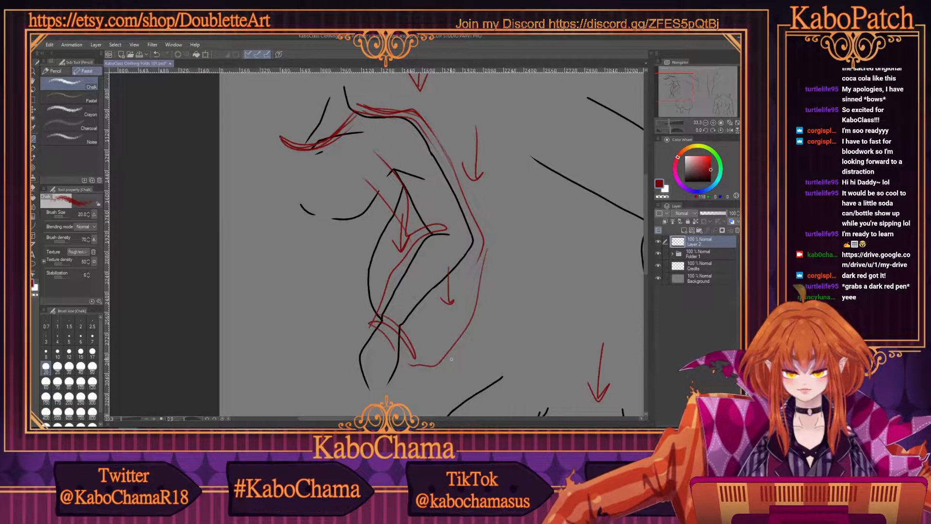
Undo all the loose garment strokes and added arrows on the torso figure, keeping the original guide arrows
{"action": "key", "text": "ctrl+z"}
{"action": "key", "text": "ctrl+z"}
{"action": "key", "text": "ctrl+z"}
{"action": "key", "text": "ctrl+z"}
{"action": "key", "text": "ctrl+z"}
{"action": "key", "text": "ctrl+z"}
{"action": "key", "text": "ctrl+z"}
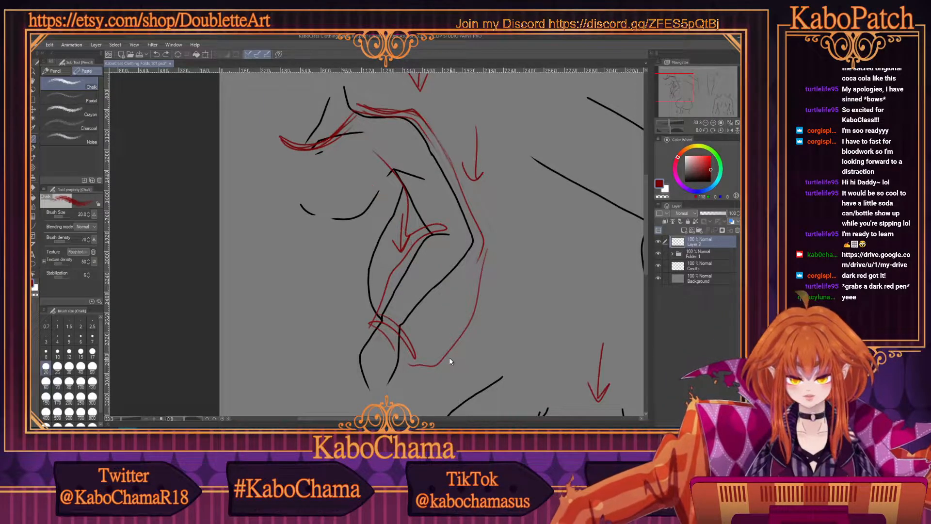
{"action": "key", "text": "ctrl+z"}
{"action": "key", "text": "ctrl+z"}
{"action": "key", "text": "ctrl+z"}
{"action": "key", "text": "ctrl+z"}
{"action": "key", "text": "ctrl+z"}
{"action": "key", "text": "ctrl+z"}
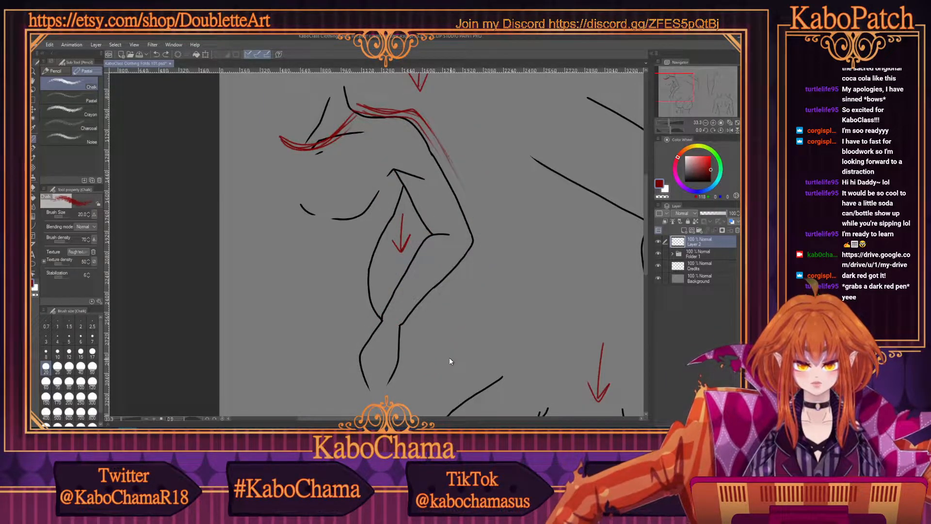
{"action": "key", "text": "ctrl+z"}
{"action": "key", "text": "ctrl+z"}
{"action": "key", "text": "ctrl+z"}
{"action": "key", "text": "ctrl+z"}
{"action": "key", "text": "ctrl+z"}
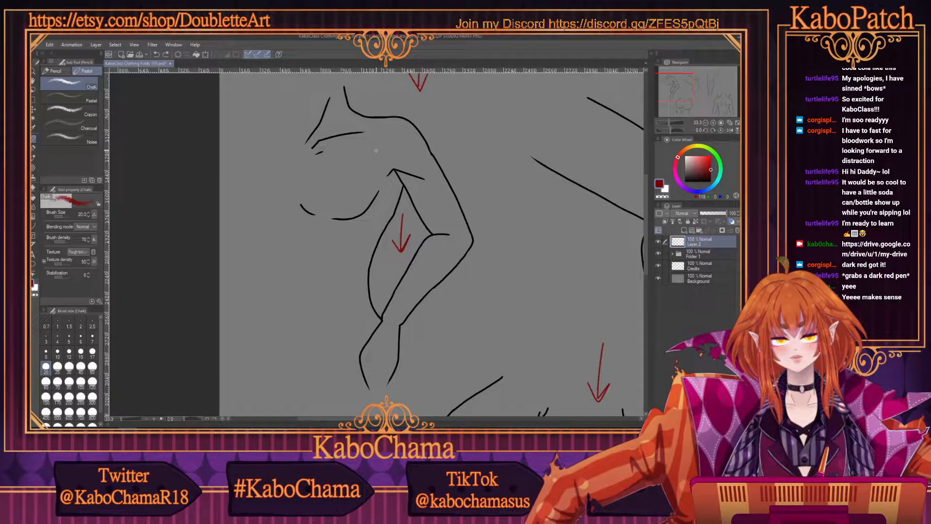
Draw a garment opening from the neck down past the chest, with crossing strokes along its front edge
{"action": "left_click_drag", "start_coordinate": [363, 111], "coordinate": [366, 116]}
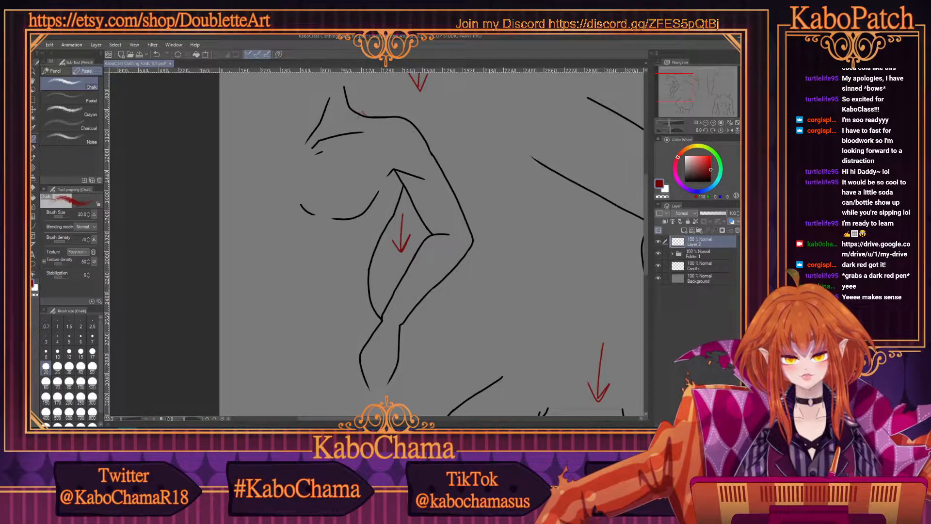
{"action": "mouse_move", "coordinate": [363, 111]}
{"action": "left_mouse_down"}
{"action": "mouse_move", "coordinate": [310, 161]}
{"action": "mouse_move", "coordinate": [285, 238]}
{"action": "left_mouse_up"}
{"action": "mouse_move", "coordinate": [308, 169]}
{"action": "left_mouse_down"}
{"action": "mouse_move", "coordinate": [272, 197]}
{"action": "mouse_move", "coordinate": [274, 221]}
{"action": "left_mouse_up"}
{"action": "left_click_drag", "start_coordinate": [270, 168], "coordinate": [294, 196]}
{"action": "left_click_drag", "start_coordinate": [274, 208], "coordinate": [287, 233]}
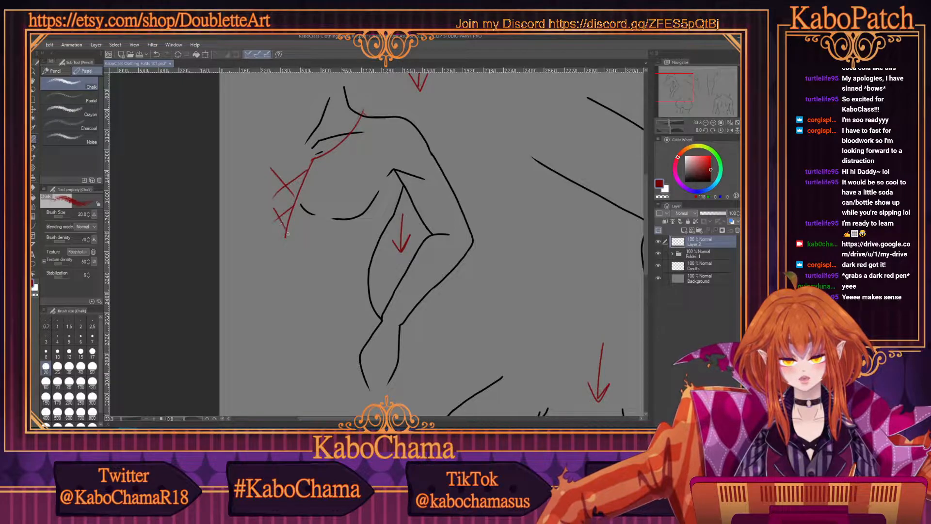
{"action": "mouse_move", "coordinate": [316, 165]}
{"action": "left_mouse_down"}
{"action": "mouse_move", "coordinate": [309, 234]}
{"action": "mouse_move", "coordinate": [280, 248]}
{"action": "left_mouse_up"}
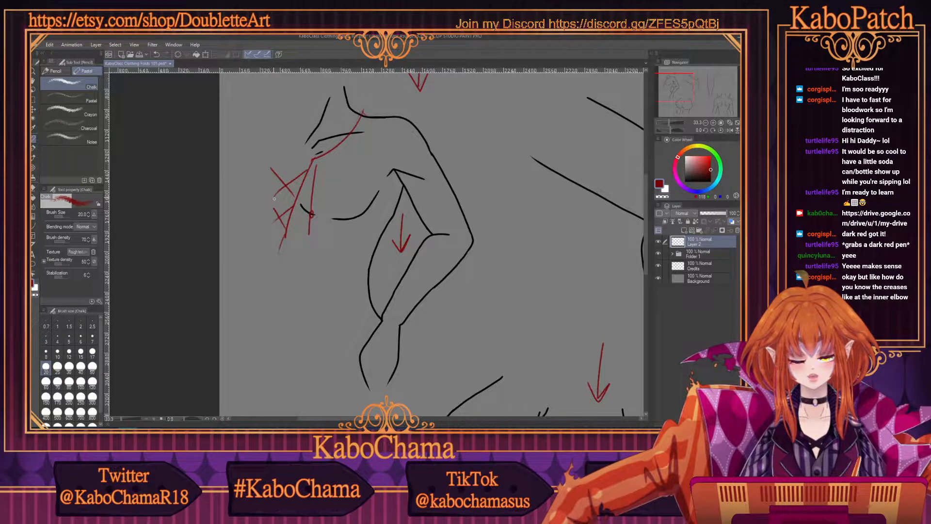
Trace a tight-fitting red garment line from the neck along the top of the torso figure's shoulder
{"action": "left_click_drag", "start_coordinate": [364, 114], "coordinate": [409, 120]}
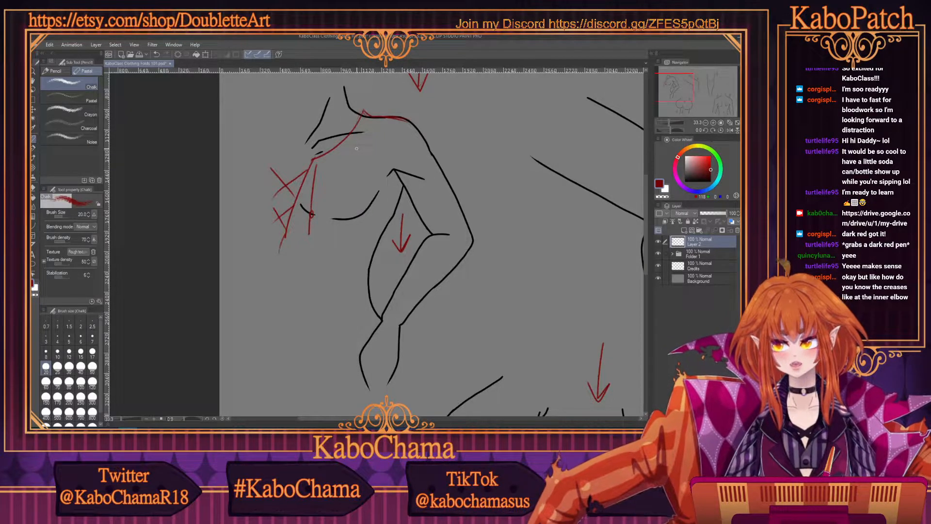
{"action": "mouse_move", "coordinate": [363, 110]}
{"action": "left_mouse_down"}
{"action": "mouse_move", "coordinate": [415, 129]}
{"action": "mouse_move", "coordinate": [430, 149]}
{"action": "mouse_move", "coordinate": [417, 126]}
{"action": "left_mouse_up"}
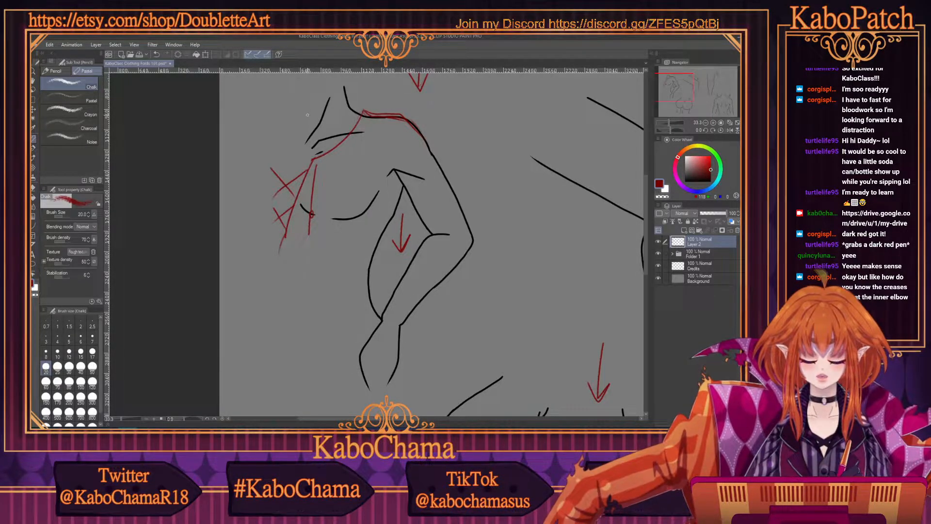
{"action": "left_click_drag", "start_coordinate": [402, 114], "coordinate": [424, 136]}
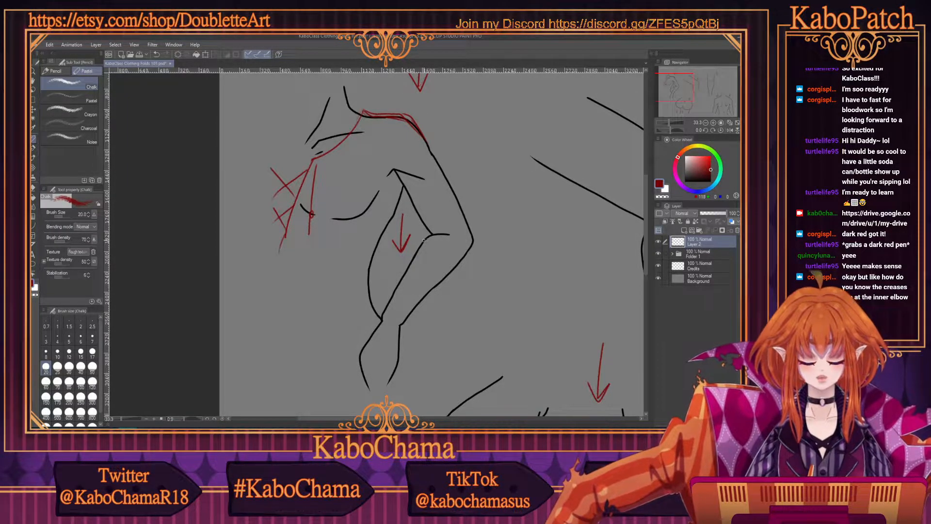
Fill the bent arm's forearm with closely spaced curved folds from the elbow down to the wrist
{"action": "mouse_move", "coordinate": [458, 254]}
{"action": "left_mouse_down"}
{"action": "mouse_move", "coordinate": [421, 292]}
{"action": "mouse_move", "coordinate": [391, 290]}
{"action": "mouse_move", "coordinate": [394, 321]}
{"action": "left_mouse_up"}
{"action": "left_click_drag", "start_coordinate": [395, 313], "coordinate": [386, 322]}
{"action": "mouse_move", "coordinate": [462, 237]}
{"action": "left_mouse_down"}
{"action": "mouse_move", "coordinate": [451, 247]}
{"action": "mouse_move", "coordinate": [457, 253]}
{"action": "mouse_move", "coordinate": [432, 232]}
{"action": "left_mouse_up"}
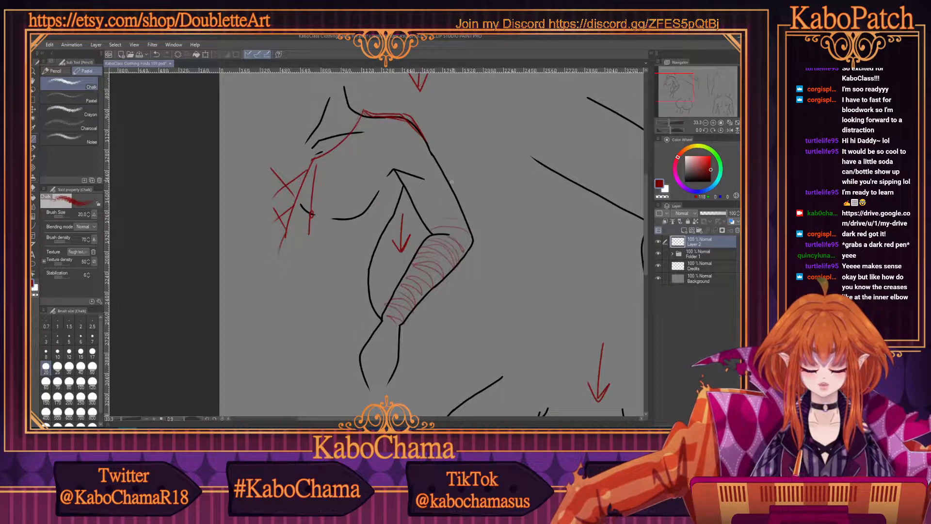
Draw curved red fold lines across the torso figure's upper arm between the elbow and the armpit
{"action": "mouse_move", "coordinate": [443, 191]}
{"action": "left_mouse_down"}
{"action": "mouse_move", "coordinate": [415, 201]}
{"action": "mouse_move", "coordinate": [420, 207]}
{"action": "left_mouse_up"}
{"action": "left_click_drag", "start_coordinate": [451, 199], "coordinate": [424, 217]}
{"action": "mouse_move", "coordinate": [450, 211]}
{"action": "left_mouse_down"}
{"action": "mouse_move", "coordinate": [436, 221]}
{"action": "mouse_move", "coordinate": [448, 222]}
{"action": "left_mouse_up"}
{"action": "mouse_move", "coordinate": [427, 187]}
{"action": "left_mouse_down"}
{"action": "mouse_move", "coordinate": [401, 182]}
{"action": "mouse_move", "coordinate": [432, 157]}
{"action": "mouse_move", "coordinate": [414, 174]}
{"action": "left_mouse_up"}
{"action": "left_click_drag", "start_coordinate": [423, 156], "coordinate": [414, 166]}
Draw fold lines radiating from the armpit over the shoulder and across the chest
{"action": "mouse_move", "coordinate": [399, 125]}
{"action": "left_mouse_down"}
{"action": "mouse_move", "coordinate": [386, 161]}
{"action": "mouse_move", "coordinate": [375, 136]}
{"action": "mouse_move", "coordinate": [396, 143]}
{"action": "mouse_move", "coordinate": [411, 131]}
{"action": "mouse_move", "coordinate": [379, 167]}
{"action": "mouse_move", "coordinate": [374, 124]}
{"action": "mouse_move", "coordinate": [366, 172]}
{"action": "left_mouse_up"}
{"action": "mouse_move", "coordinate": [367, 125]}
{"action": "left_mouse_down"}
{"action": "mouse_move", "coordinate": [346, 170]}
{"action": "mouse_move", "coordinate": [323, 165]}
{"action": "left_mouse_up"}
{"action": "mouse_move", "coordinate": [381, 178]}
{"action": "left_mouse_down"}
{"action": "mouse_move", "coordinate": [342, 187]}
{"action": "mouse_move", "coordinate": [320, 219]}
{"action": "left_mouse_up"}
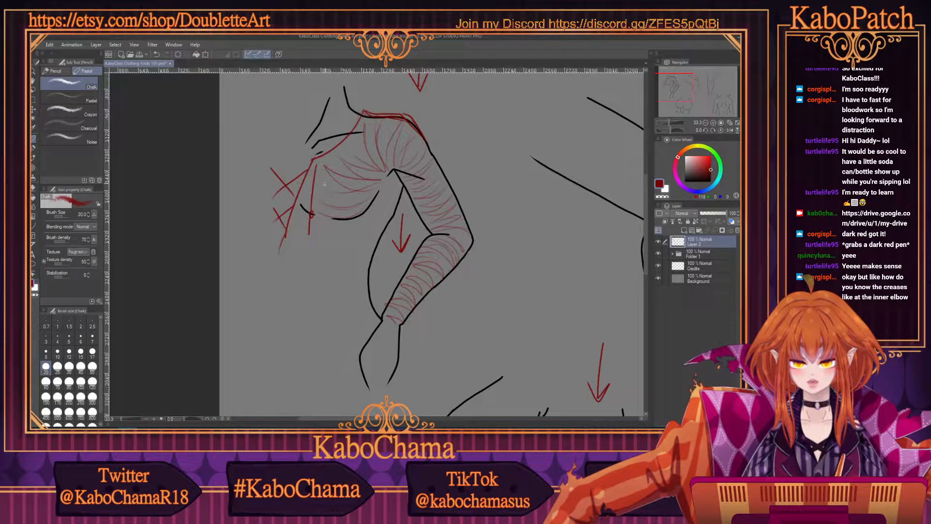
Draw curved red fold lines from below the armpit down the side of the torso to the waist
{"action": "left_click_drag", "start_coordinate": [401, 180], "coordinate": [388, 191]}
{"action": "left_click_drag", "start_coordinate": [392, 183], "coordinate": [378, 190]}
{"action": "mouse_move", "coordinate": [379, 194]}
{"action": "left_mouse_down"}
{"action": "mouse_move", "coordinate": [370, 226]}
{"action": "mouse_move", "coordinate": [339, 240]}
{"action": "mouse_move", "coordinate": [312, 235]}
{"action": "left_mouse_up"}
{"action": "mouse_move", "coordinate": [367, 248]}
{"action": "left_mouse_down"}
{"action": "mouse_move", "coordinate": [311, 267]}
{"action": "mouse_move", "coordinate": [348, 283]}
{"action": "mouse_move", "coordinate": [318, 287]}
{"action": "left_mouse_up"}
{"action": "mouse_move", "coordinate": [366, 289]}
{"action": "left_mouse_down"}
{"action": "mouse_move", "coordinate": [319, 299]}
{"action": "mouse_move", "coordinate": [335, 307]}
{"action": "left_mouse_up"}
{"action": "mouse_move", "coordinate": [362, 304]}
{"action": "left_mouse_down"}
{"action": "mouse_move", "coordinate": [324, 314]}
{"action": "mouse_move", "coordinate": [326, 329]}
{"action": "left_mouse_up"}
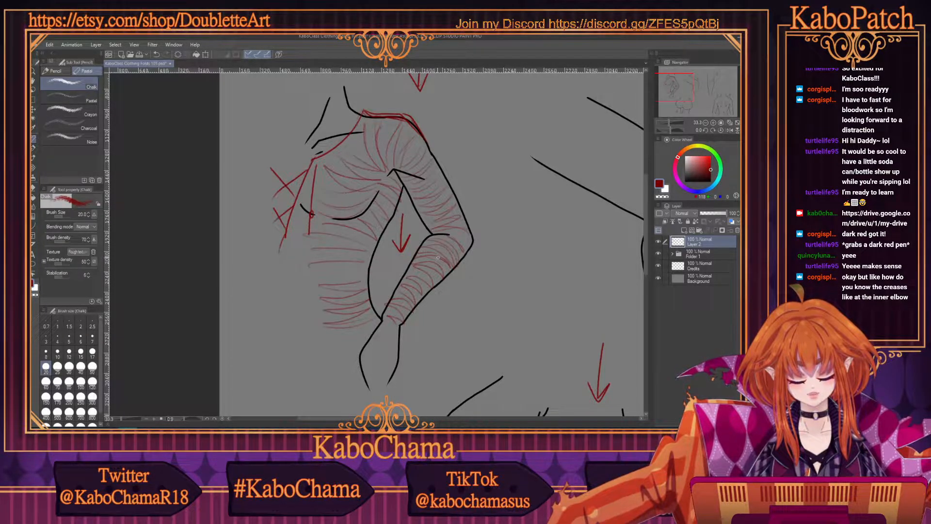
Darken selected red folds along the forearm, the upper arm and over the shoulder with heavier strokes
{"action": "mouse_move", "coordinate": [413, 257]}
{"action": "left_mouse_down"}
{"action": "mouse_move", "coordinate": [451, 270]}
{"action": "mouse_move", "coordinate": [420, 255]}
{"action": "left_mouse_up"}
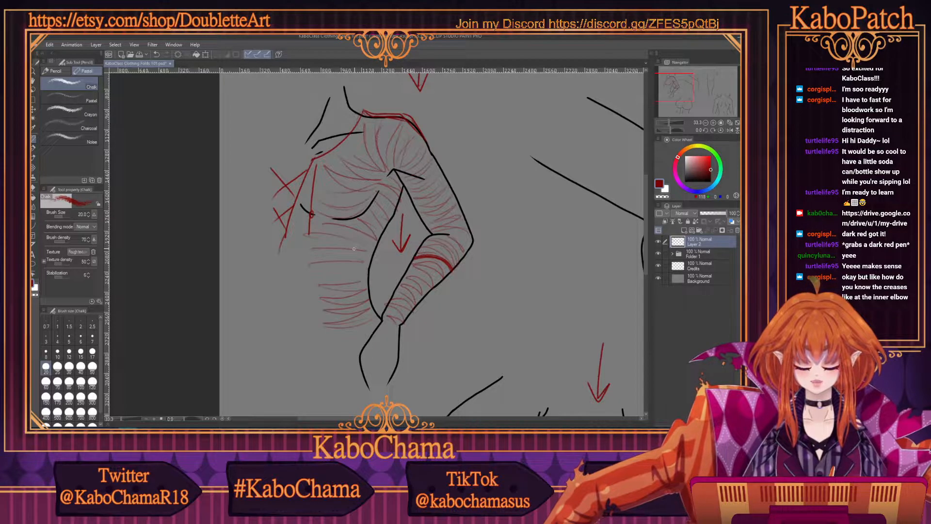
{"action": "mouse_move", "coordinate": [423, 250]}
{"action": "left_mouse_down"}
{"action": "mouse_move", "coordinate": [454, 256]}
{"action": "mouse_move", "coordinate": [462, 246]}
{"action": "left_mouse_up"}
{"action": "mouse_move", "coordinate": [408, 269]}
{"action": "left_mouse_down"}
{"action": "mouse_move", "coordinate": [440, 284]}
{"action": "mouse_move", "coordinate": [422, 279]}
{"action": "mouse_move", "coordinate": [429, 289]}
{"action": "mouse_move", "coordinate": [407, 308]}
{"action": "left_mouse_up"}
{"action": "mouse_move", "coordinate": [431, 231]}
{"action": "left_mouse_down"}
{"action": "mouse_move", "coordinate": [463, 215]}
{"action": "mouse_move", "coordinate": [453, 190]}
{"action": "mouse_move", "coordinate": [431, 200]}
{"action": "mouse_move", "coordinate": [447, 176]}
{"action": "left_mouse_up"}
{"action": "left_click_drag", "start_coordinate": [441, 181], "coordinate": [407, 191]}
{"action": "left_click_drag", "start_coordinate": [436, 161], "coordinate": [415, 173]}
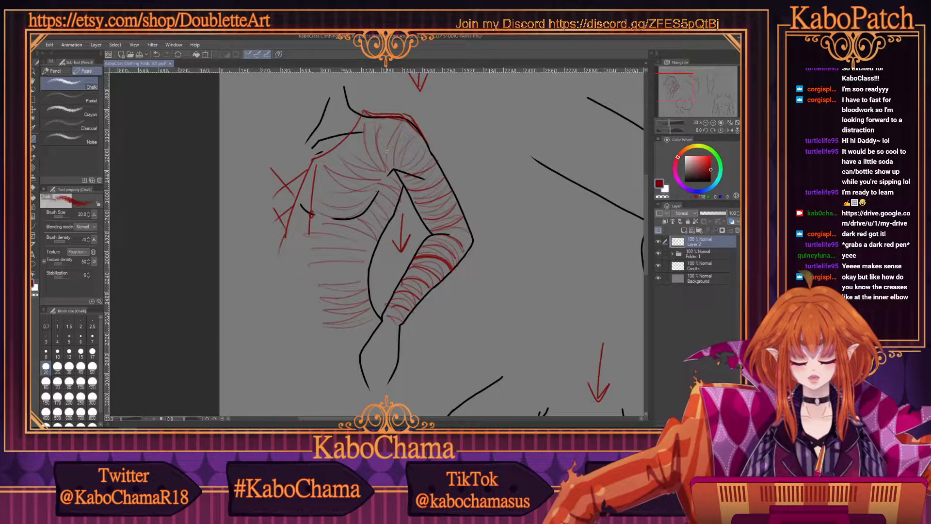
{"action": "left_click_drag", "start_coordinate": [400, 121], "coordinate": [392, 166]}
{"action": "left_click_drag", "start_coordinate": [422, 138], "coordinate": [402, 171]}
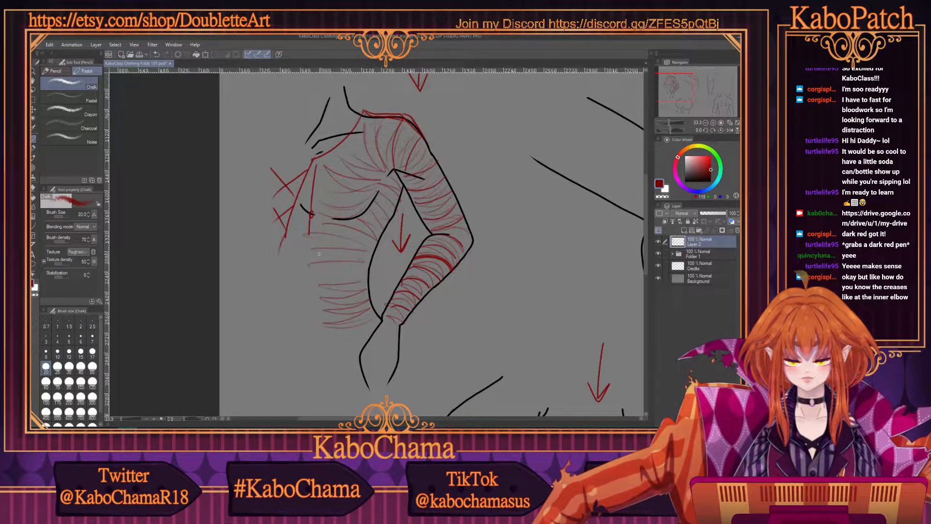
Switch the chalk colour to dark blue and circle the inner elbow, armpit, wrist and curved waist
{"action": "left_click", "coordinate": [706, 191]}
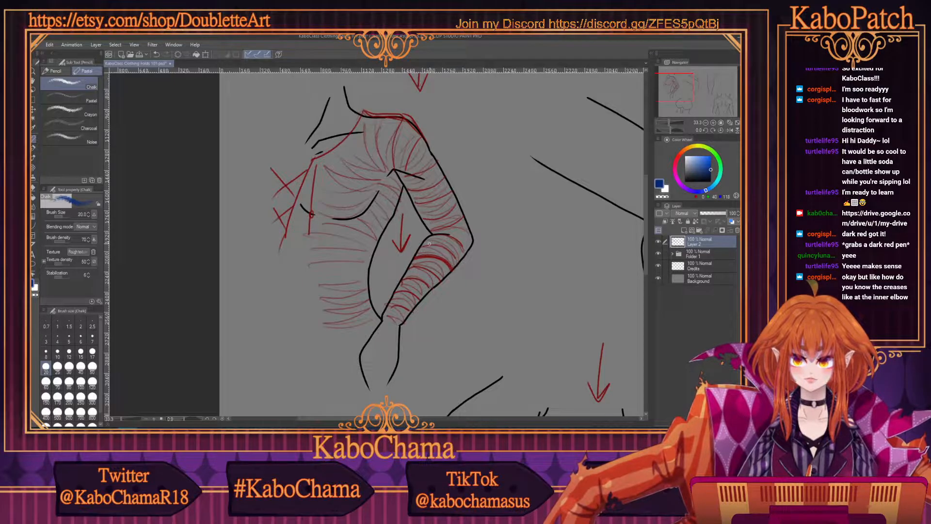
{"action": "mouse_move", "coordinate": [427, 229]}
{"action": "left_mouse_down"}
{"action": "mouse_move", "coordinate": [463, 238]}
{"action": "mouse_move", "coordinate": [445, 247]}
{"action": "left_mouse_up"}
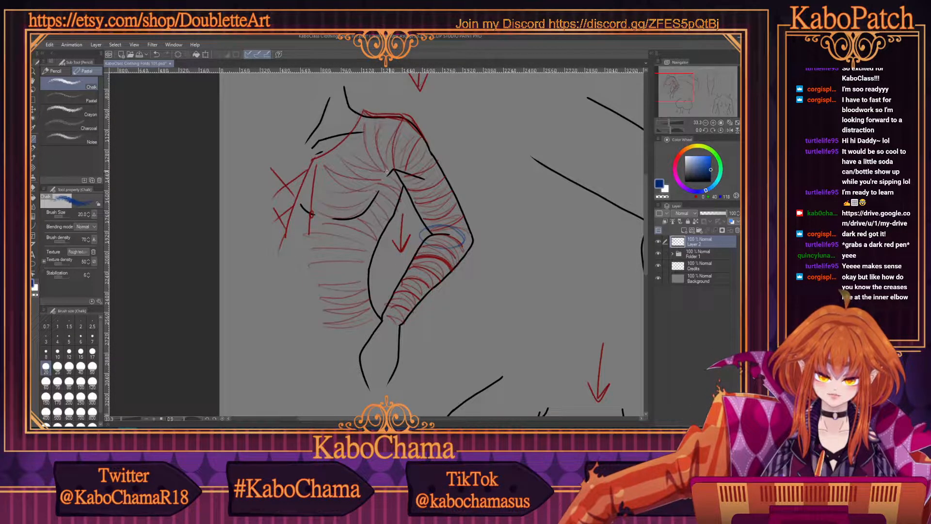
{"action": "mouse_move", "coordinate": [386, 172]}
{"action": "left_mouse_down"}
{"action": "mouse_move", "coordinate": [411, 177]}
{"action": "mouse_move", "coordinate": [386, 200]}
{"action": "left_mouse_up"}
{"action": "mouse_move", "coordinate": [409, 318]}
{"action": "left_mouse_down"}
{"action": "mouse_move", "coordinate": [383, 329]}
{"action": "mouse_move", "coordinate": [391, 301]}
{"action": "left_mouse_up"}
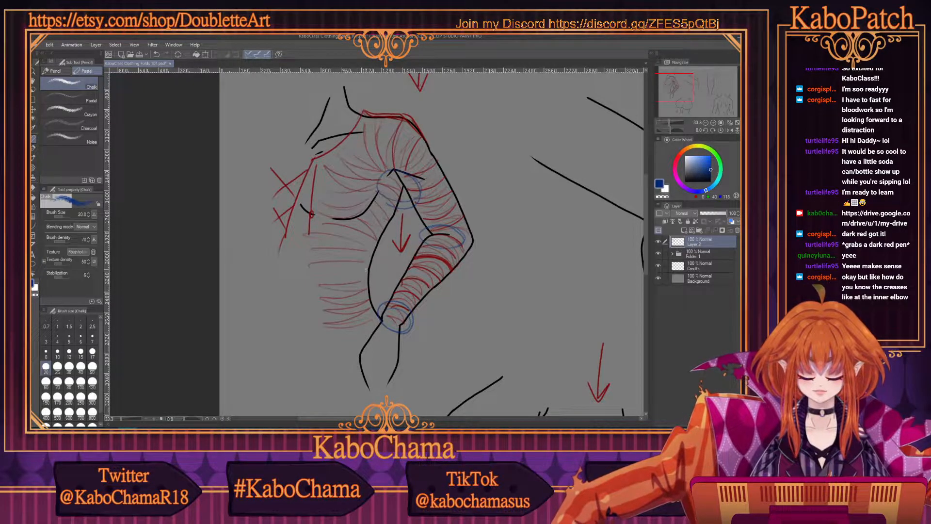
{"action": "mouse_move", "coordinate": [377, 249]}
{"action": "left_mouse_down"}
{"action": "mouse_move", "coordinate": [349, 304]}
{"action": "mouse_move", "coordinate": [370, 319]}
{"action": "mouse_move", "coordinate": [378, 247]}
{"action": "mouse_move", "coordinate": [358, 246]}
{"action": "mouse_move", "coordinate": [351, 293]}
{"action": "left_mouse_up"}
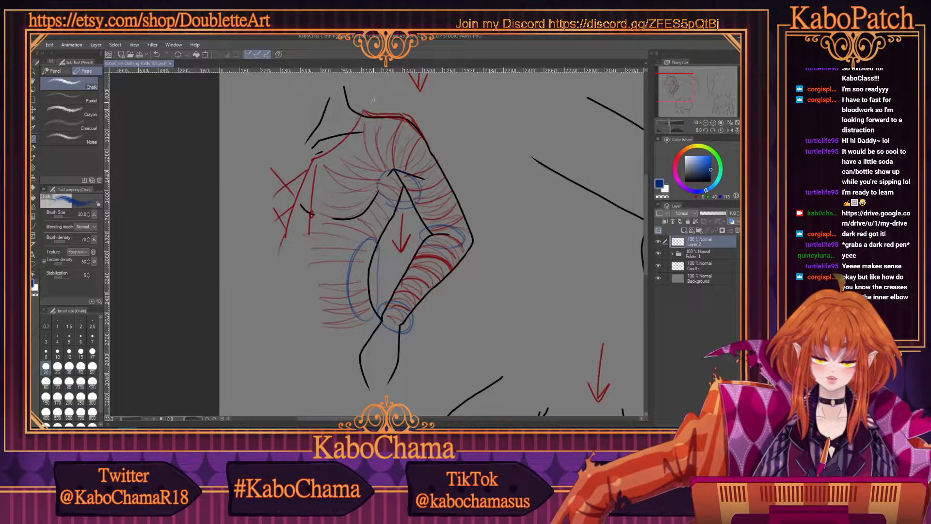
Mark the shoulder with blue dots and a line along the outer upper arm, with arrows pointing inward from them
{"action": "mouse_move", "coordinate": [363, 102]}
{"action": "left_mouse_down"}
{"action": "mouse_move", "coordinate": [447, 166]}
{"action": "mouse_move", "coordinate": [474, 224]}
{"action": "left_mouse_up"}
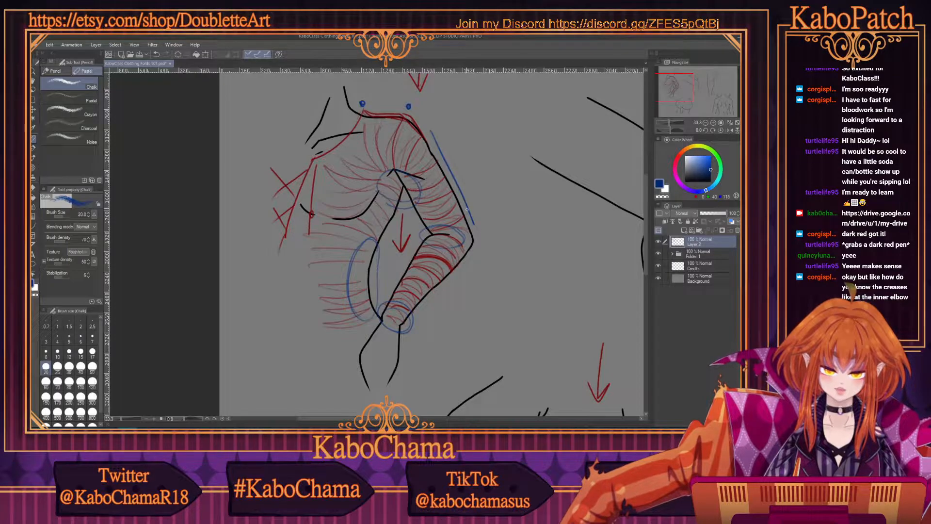
{"action": "left_click_drag", "start_coordinate": [434, 153], "coordinate": [428, 172]}
{"action": "left_click_drag", "start_coordinate": [465, 201], "coordinate": [459, 216]}
{"action": "mouse_move", "coordinate": [405, 113]}
{"action": "left_mouse_down"}
{"action": "mouse_move", "coordinate": [403, 139]}
{"action": "mouse_move", "coordinate": [411, 131]}
{"action": "mouse_move", "coordinate": [363, 136]}
{"action": "mouse_move", "coordinate": [371, 128]}
{"action": "left_mouse_up"}
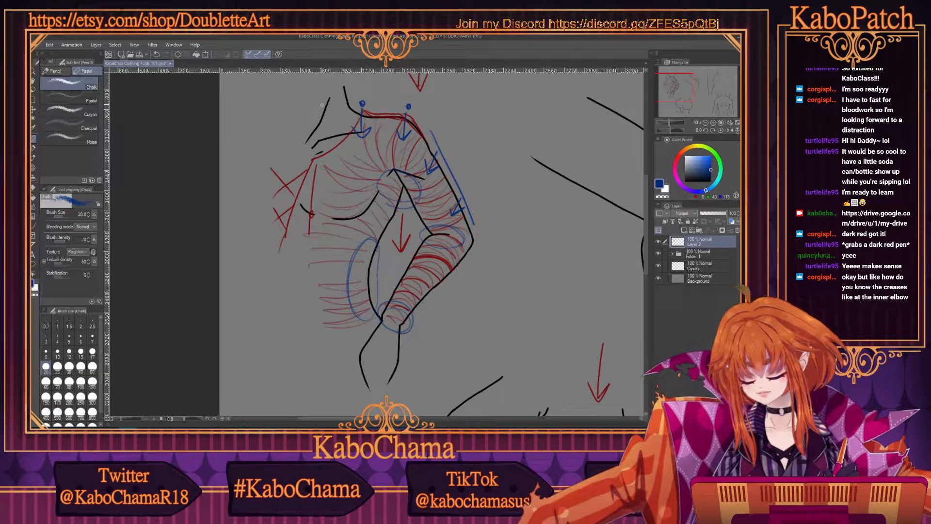
Undo the blue dots, line and arrows around the shoulder and upper arm
{"action": "key", "text": "ctrl+z"}
{"action": "key", "text": "ctrl+z"}
{"action": "key", "text": "ctrl+z"}
{"action": "key", "text": "ctrl+z"}
{"action": "key", "text": "ctrl+z"}
{"action": "key", "text": "ctrl+z"}
{"action": "key", "text": "ctrl+z"}
{"action": "key", "text": "ctrl+z"}
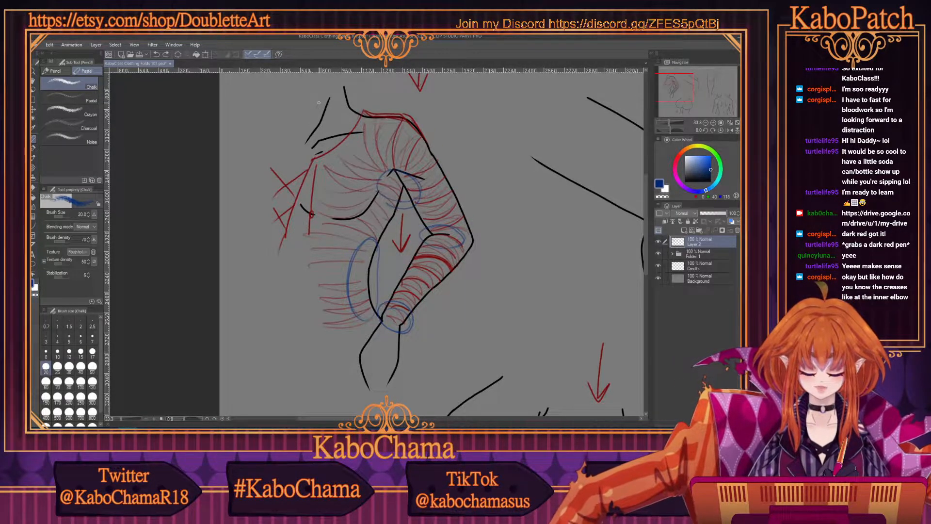
Switch the chalk colour to green and mark the bunched folds at the inner elbow and the armpit
{"action": "left_click_drag", "start_coordinate": [721, 171], "coordinate": [718, 159]}
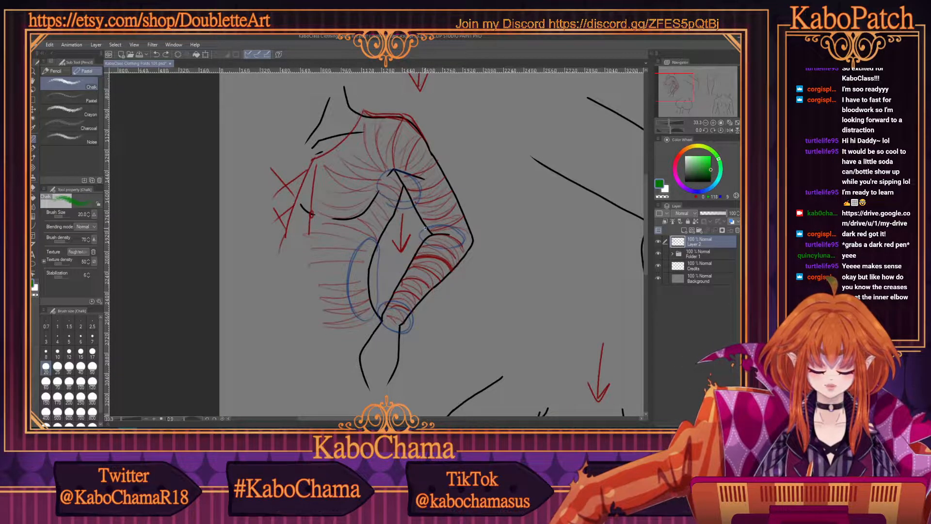
{"action": "left_click_drag", "start_coordinate": [426, 235], "coordinate": [467, 234]}
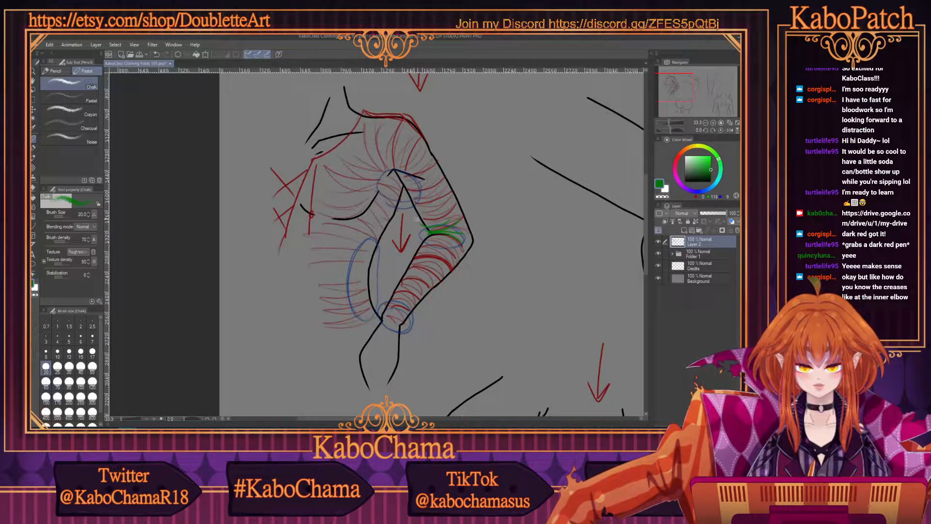
{"action": "mouse_move", "coordinate": [439, 216]}
{"action": "left_mouse_down"}
{"action": "mouse_move", "coordinate": [412, 216]}
{"action": "mouse_move", "coordinate": [411, 227]}
{"action": "mouse_move", "coordinate": [444, 241]}
{"action": "left_mouse_up"}
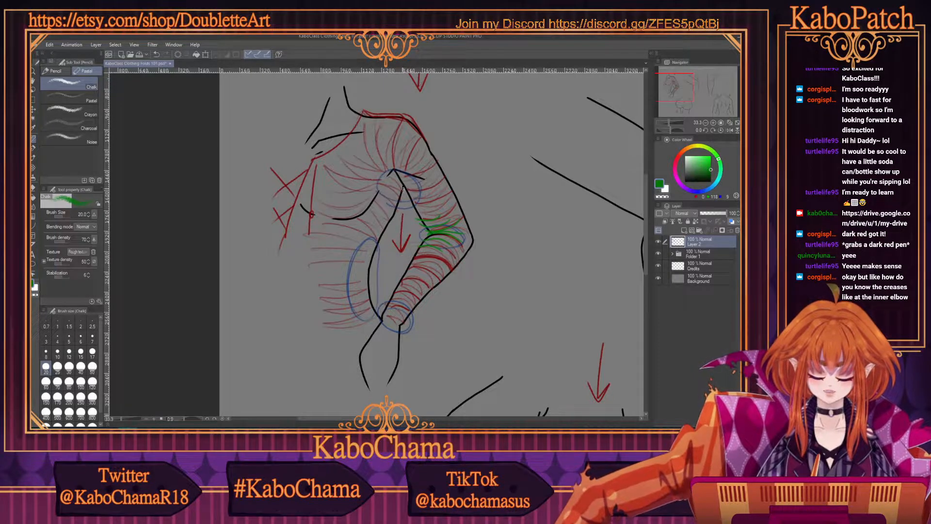
{"action": "left_click_drag", "start_coordinate": [405, 169], "coordinate": [420, 180]}
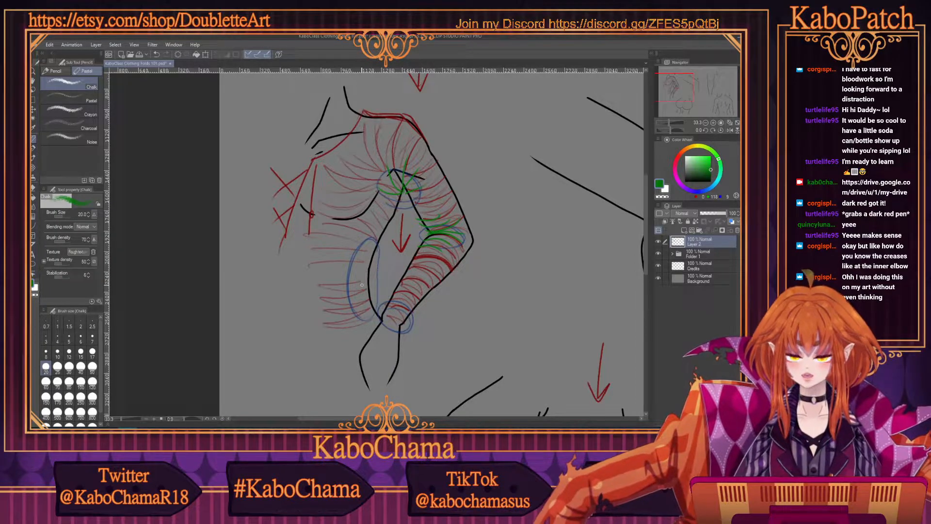
Add short green fold marks along the inward curve of the waist and at the wrist
{"action": "left_click_drag", "start_coordinate": [378, 250], "coordinate": [358, 251]}
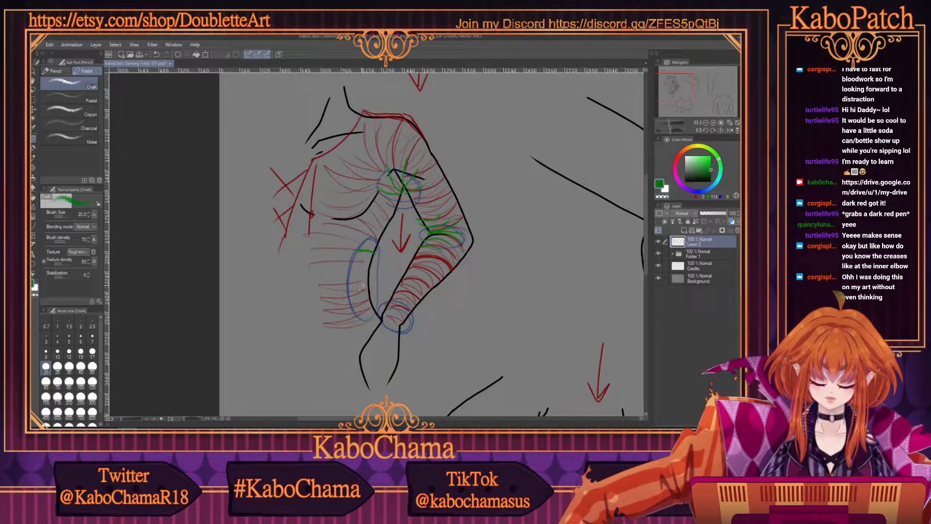
{"action": "left_click_drag", "start_coordinate": [374, 299], "coordinate": [364, 308]}
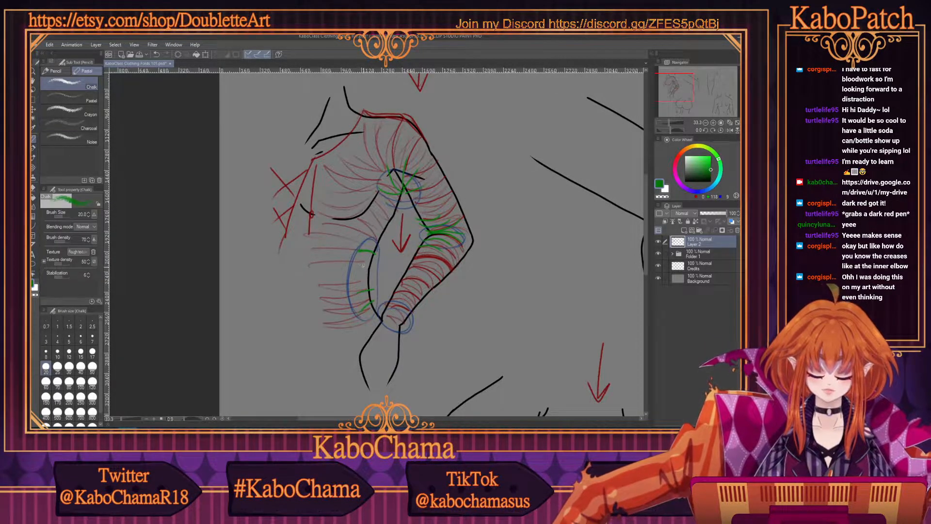
{"action": "left_click_drag", "start_coordinate": [373, 272], "coordinate": [357, 265]}
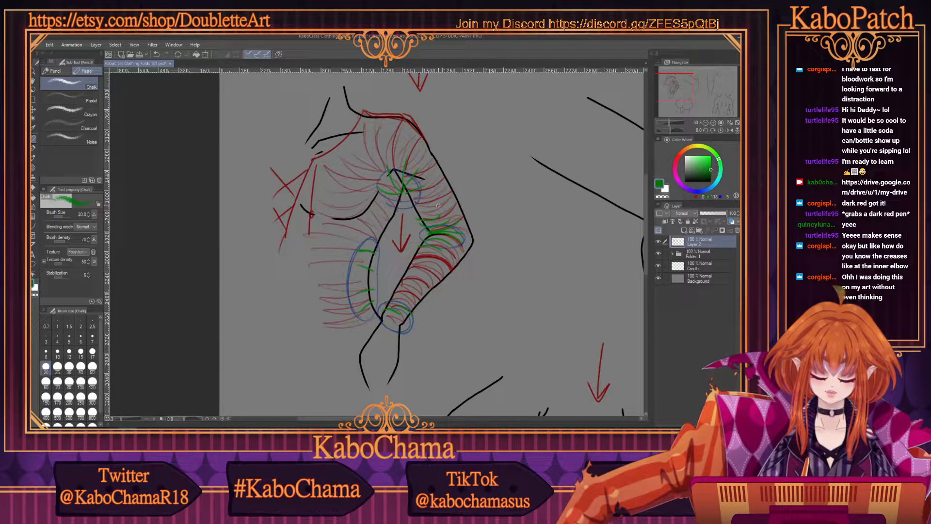
Draw short green strokes outside the upper arm, the upper forearm and the shoulder, following the arm's outer contour
{"action": "mouse_move", "coordinate": [456, 180]}
{"action": "left_mouse_down"}
{"action": "mouse_move", "coordinate": [464, 199]}
{"action": "mouse_move", "coordinate": [458, 183]}
{"action": "left_mouse_up"}
{"action": "left_click_drag", "start_coordinate": [469, 262], "coordinate": [457, 277]}
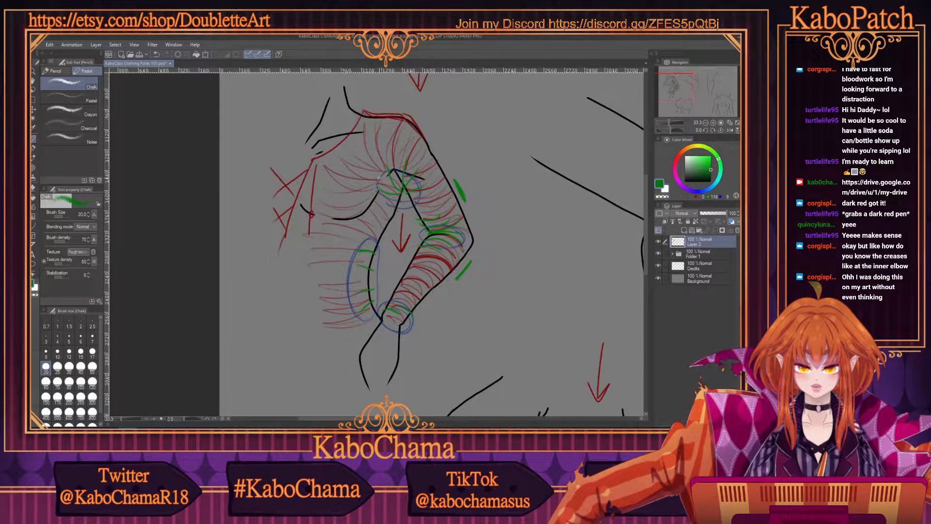
{"action": "left_click_drag", "start_coordinate": [428, 127], "coordinate": [436, 142]}
{"action": "left_click_drag", "start_coordinate": [395, 104], "coordinate": [373, 105]}
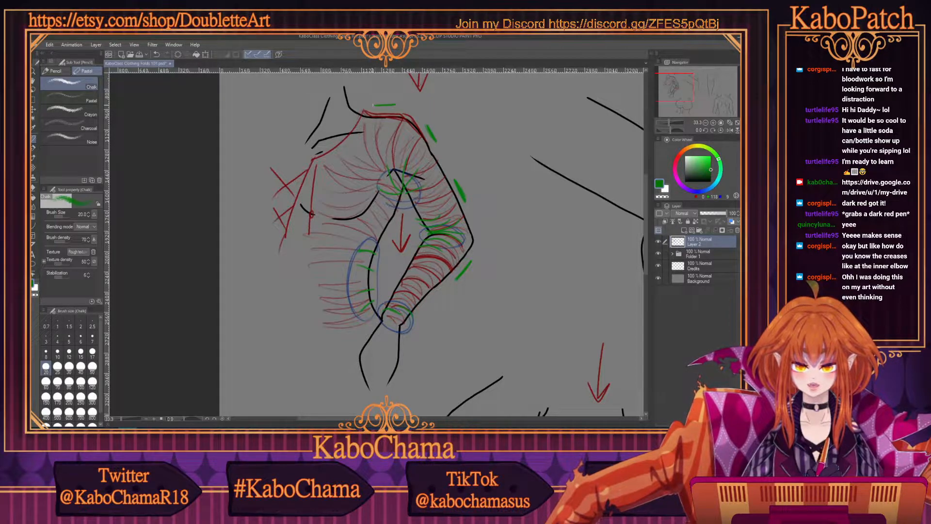
Try marking the outer side of the lower forearm and the hand with short green strokes
{"action": "left_click_drag", "start_coordinate": [427, 305], "coordinate": [404, 372]}
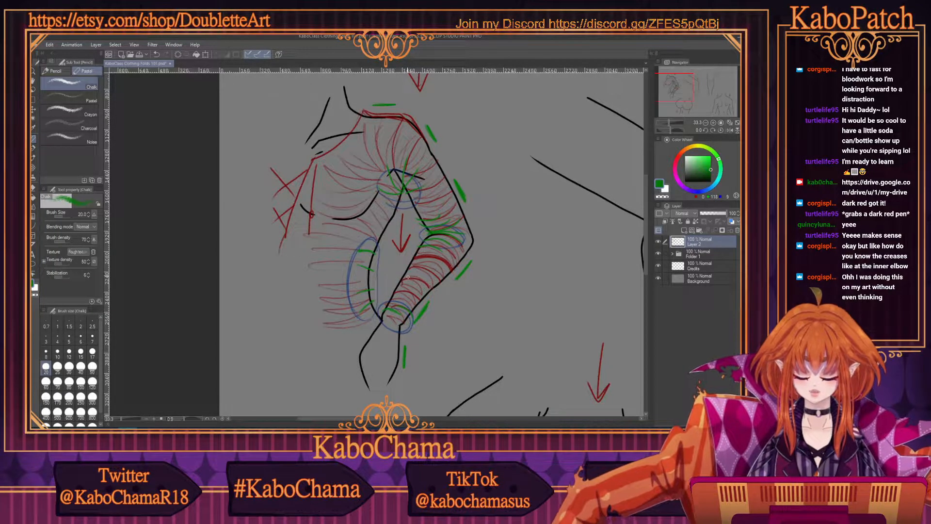
{"action": "key", "text": "ctrl+z"}
{"action": "key", "text": "ctrl+z"}
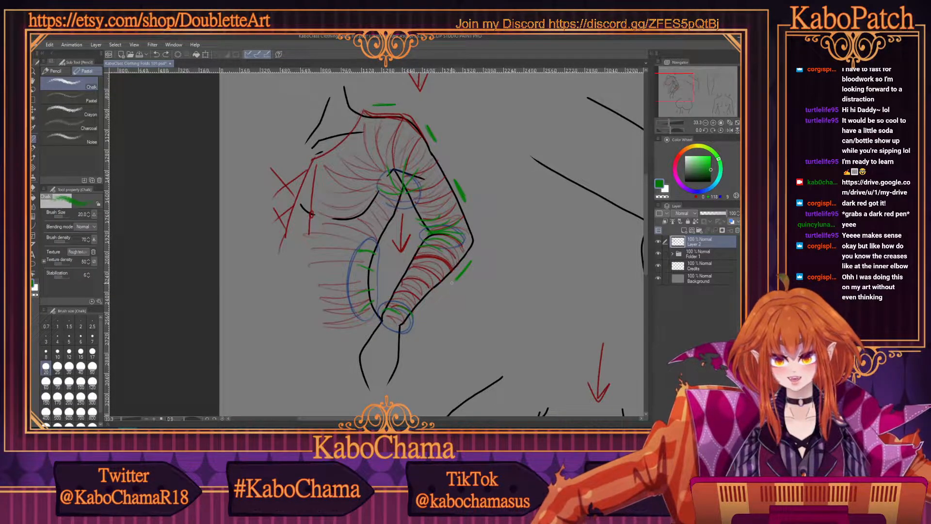
Trace the sleeve's inner edge and creases from armpit to elbow in purple, and sketch a dotted bump profile beside the elbow
{"action": "left_click", "coordinate": [687, 189]}
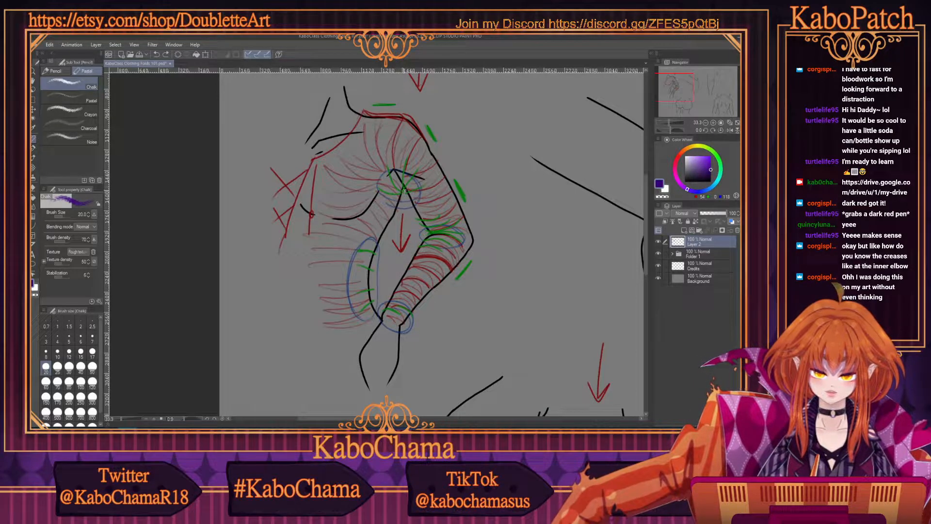
{"action": "mouse_move", "coordinate": [418, 174]}
{"action": "left_mouse_down"}
{"action": "mouse_move", "coordinate": [404, 192]}
{"action": "mouse_move", "coordinate": [402, 168]}
{"action": "mouse_move", "coordinate": [402, 191]}
{"action": "mouse_move", "coordinate": [389, 182]}
{"action": "mouse_move", "coordinate": [423, 226]}
{"action": "mouse_move", "coordinate": [457, 221]}
{"action": "mouse_move", "coordinate": [464, 240]}
{"action": "mouse_move", "coordinate": [422, 227]}
{"action": "left_mouse_up"}
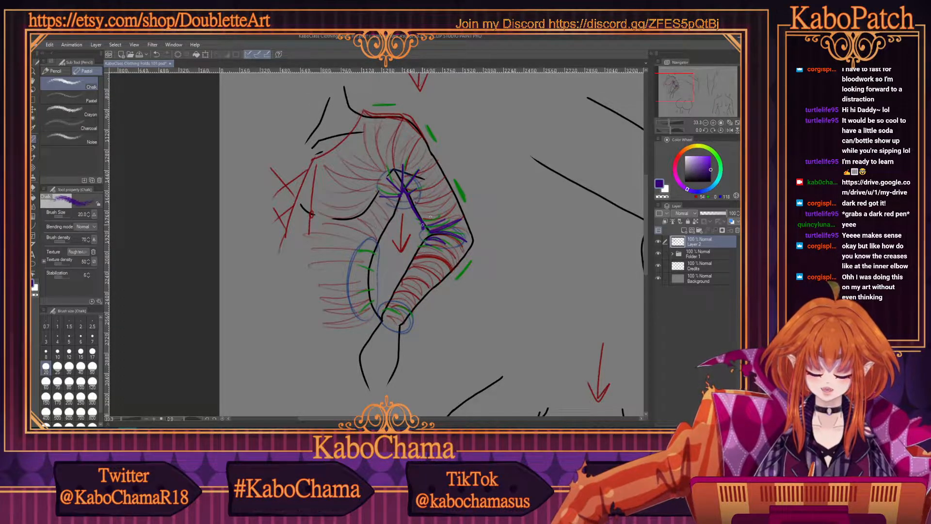
{"action": "scroll", "coordinate": [426, 233], "scroll_direction": "up", "scroll_amount": 2}
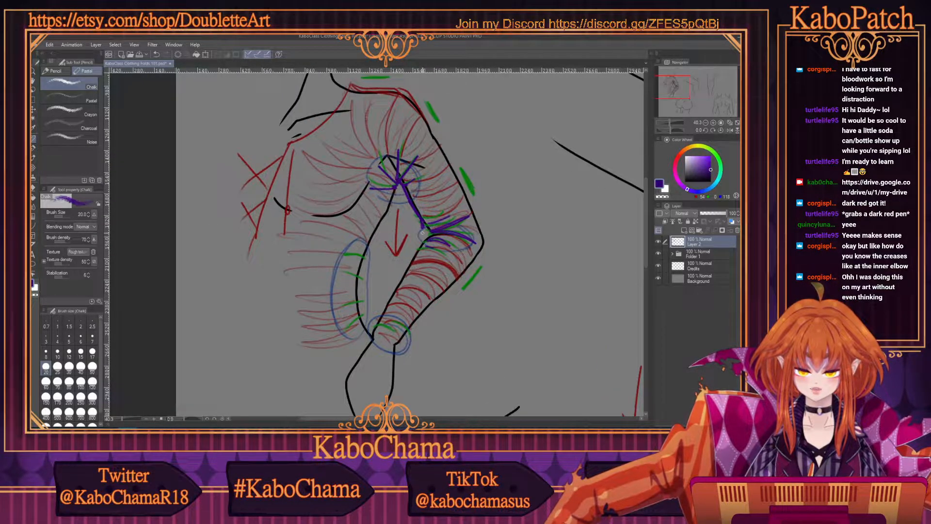
{"action": "scroll", "coordinate": [423, 233], "scroll_direction": "up", "scroll_amount": 1}
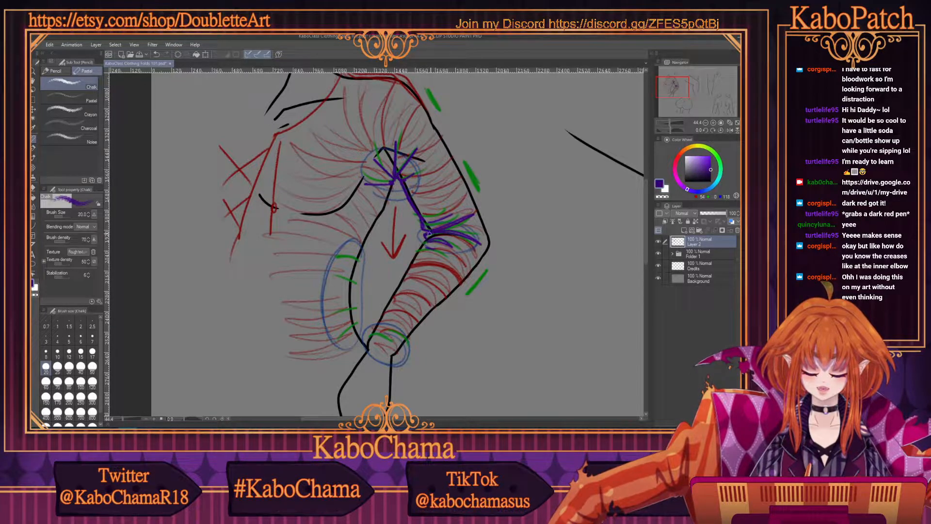
{"action": "mouse_move", "coordinate": [508, 189]}
{"action": "left_mouse_down"}
{"action": "mouse_move", "coordinate": [519, 213]}
{"action": "mouse_move", "coordinate": [510, 223]}
{"action": "mouse_move", "coordinate": [532, 230]}
{"action": "left_mouse_up"}
{"action": "left_click", "coordinate": [509, 205]}
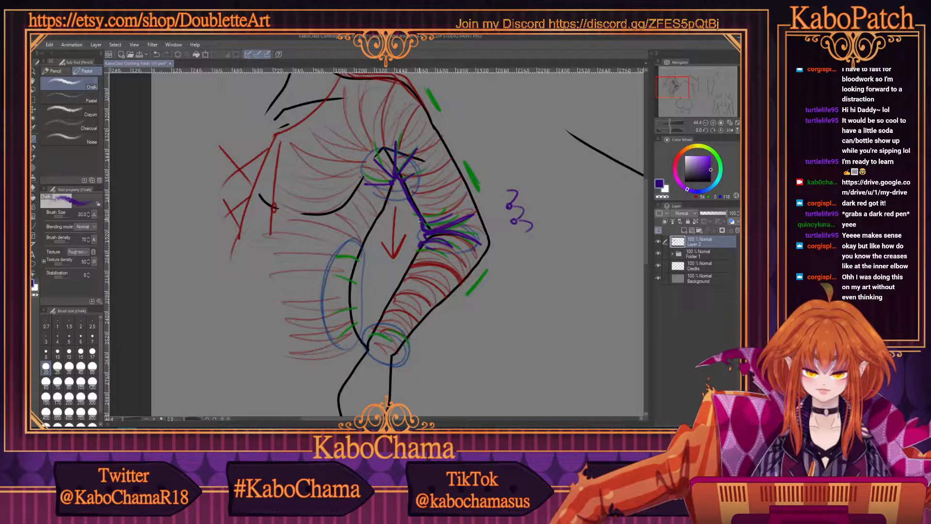
Outline the sleeve's forearm edges, wrist cuff and outer elbow in purple, and point a small arrow at the elbow
{"action": "left_click_drag", "start_coordinate": [419, 248], "coordinate": [395, 287]}
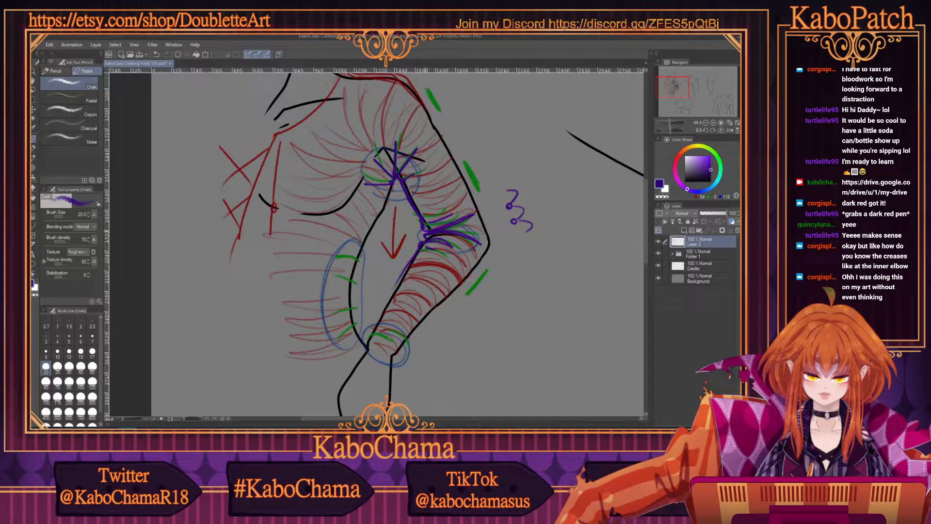
{"action": "mouse_move", "coordinate": [422, 244]}
{"action": "left_mouse_down"}
{"action": "mouse_move", "coordinate": [368, 329]}
{"action": "mouse_move", "coordinate": [412, 334]}
{"action": "mouse_move", "coordinate": [395, 347]}
{"action": "mouse_move", "coordinate": [368, 337]}
{"action": "mouse_move", "coordinate": [395, 354]}
{"action": "mouse_move", "coordinate": [366, 340]}
{"action": "left_mouse_up"}
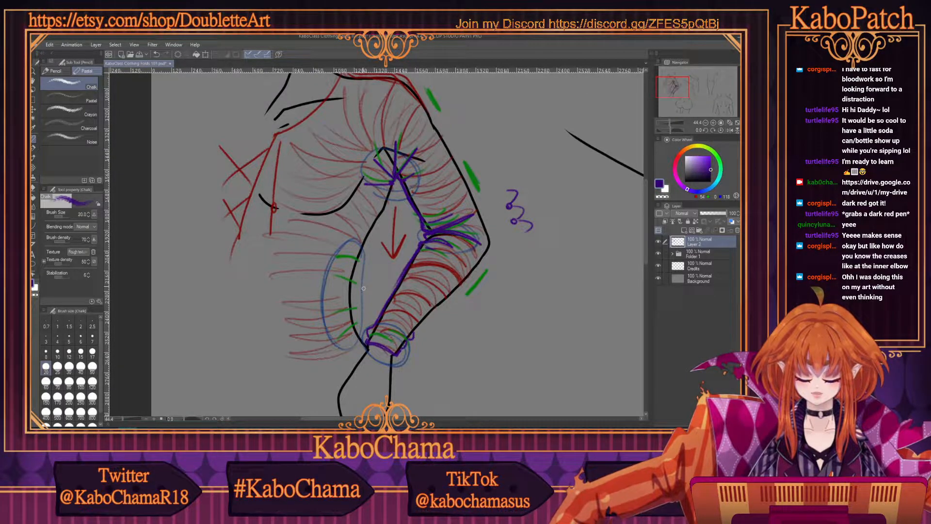
{"action": "left_click_drag", "start_coordinate": [476, 205], "coordinate": [487, 258]}
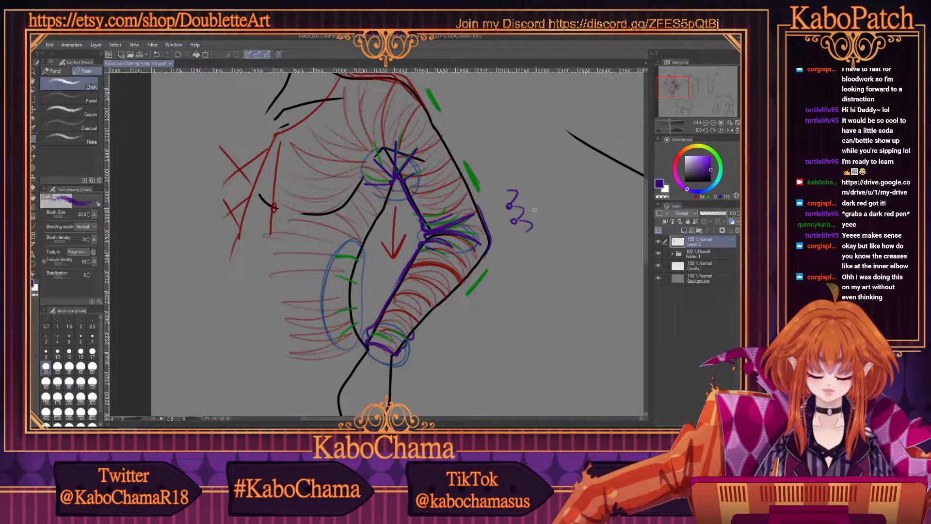
{"action": "left_click_drag", "start_coordinate": [503, 259], "coordinate": [491, 259]}
{"action": "left_click_drag", "start_coordinate": [496, 254], "coordinate": [492, 265]}
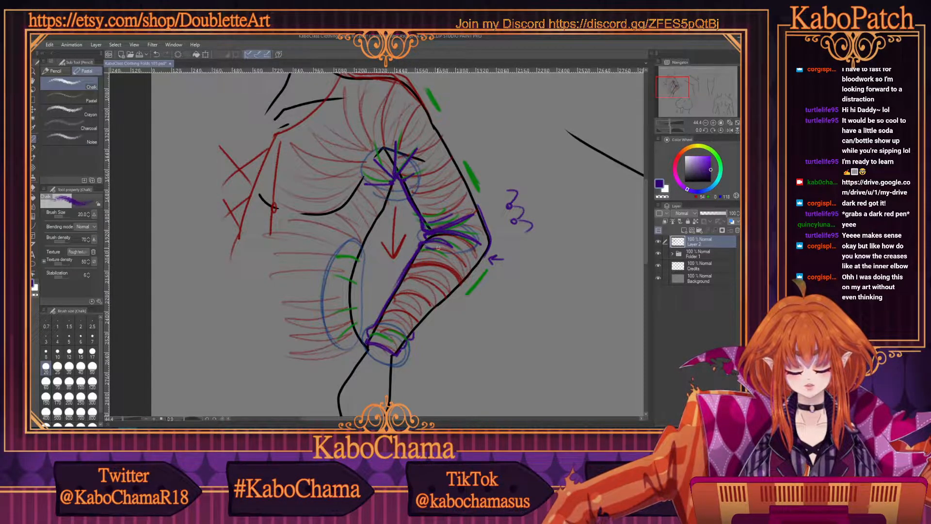
{"action": "left_click_drag", "start_coordinate": [483, 255], "coordinate": [412, 334]}
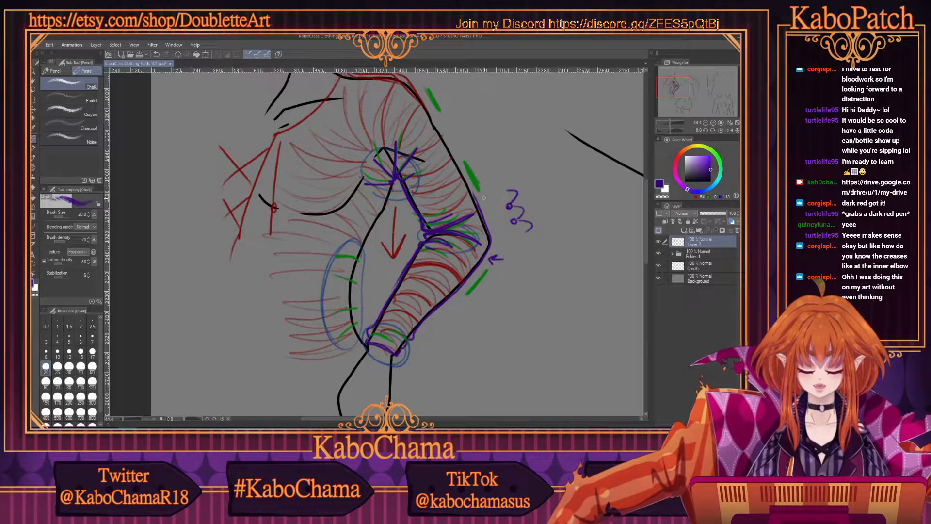
Extend the purple sleeve outline up the outer upper arm and across the top of the shoulder to the neck
{"action": "mouse_move", "coordinate": [479, 208]}
{"action": "left_mouse_down"}
{"action": "mouse_move", "coordinate": [426, 104]}
{"action": "mouse_move", "coordinate": [398, 77]}
{"action": "left_mouse_up"}
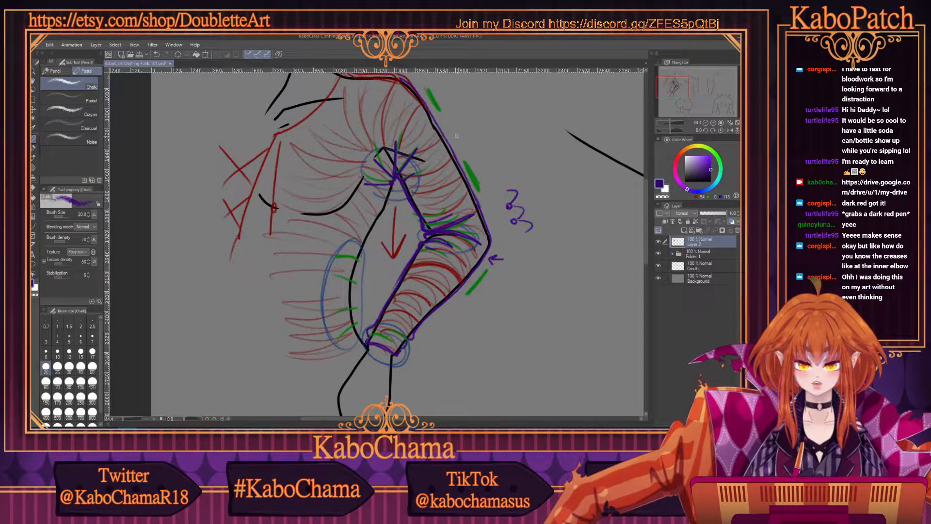
{"action": "scroll", "coordinate": [644, 249], "scroll_direction": "up", "scroll_amount": 1}
{"action": "scroll", "coordinate": [644, 249], "scroll_direction": "up", "scroll_amount": 1}
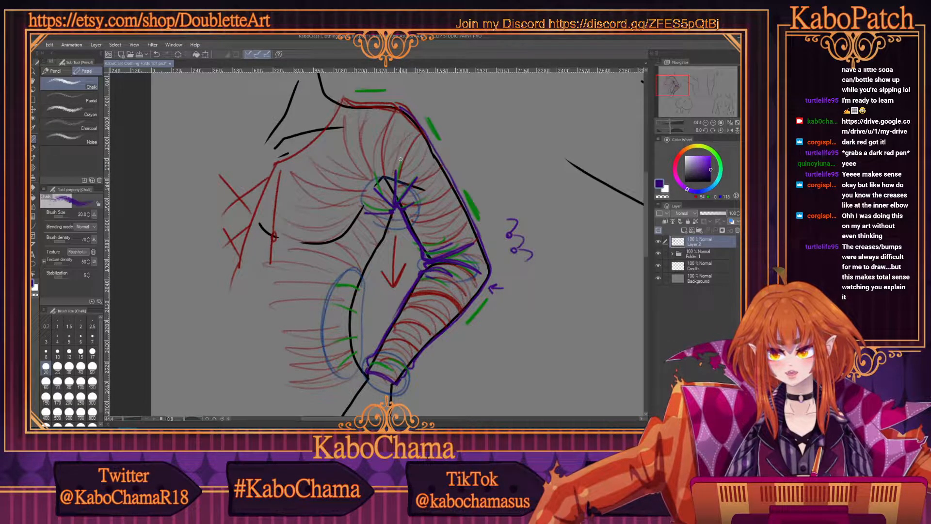
{"action": "left_click_drag", "start_coordinate": [344, 101], "coordinate": [407, 111]}
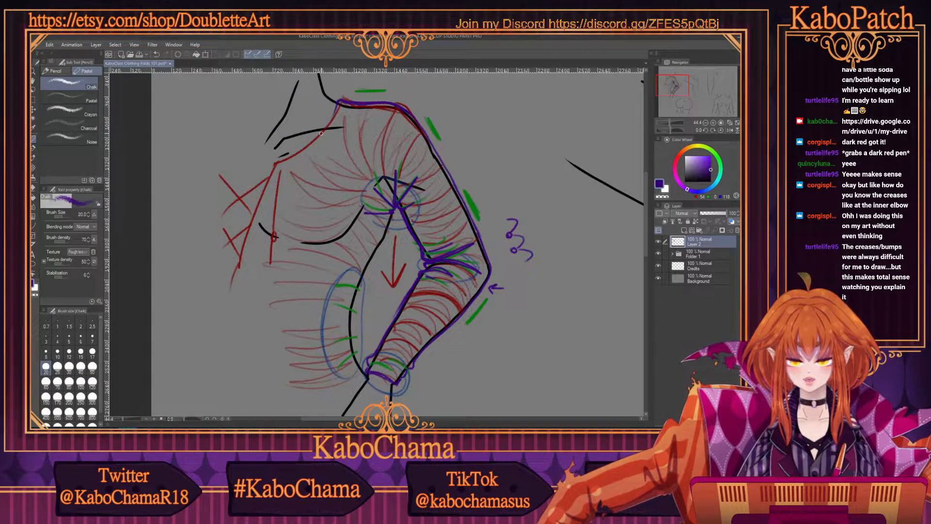
Draw the garment's purple neckline and front chest edge, and add a small arrow beside the neck
{"action": "mouse_move", "coordinate": [337, 102]}
{"action": "left_mouse_down"}
{"action": "mouse_move", "coordinate": [311, 140]}
{"action": "mouse_move", "coordinate": [274, 162]}
{"action": "left_mouse_up"}
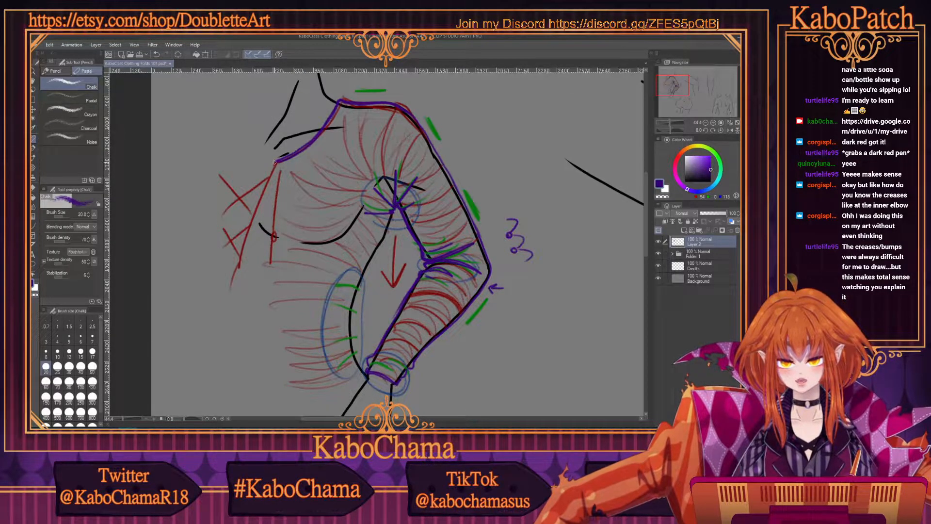
{"action": "left_click_drag", "start_coordinate": [337, 91], "coordinate": [329, 80]}
{"action": "left_click_drag", "start_coordinate": [327, 84], "coordinate": [322, 81]}
{"action": "left_click_drag", "start_coordinate": [276, 161], "coordinate": [235, 271]}
Trace the shirt's side in purple from armpit to waist with small fold bumps, and draw its curved lower hem
{"action": "mouse_move", "coordinate": [396, 212]}
{"action": "left_mouse_down"}
{"action": "mouse_move", "coordinate": [362, 277]}
{"action": "mouse_move", "coordinate": [344, 349]}
{"action": "mouse_move", "coordinate": [351, 343]}
{"action": "mouse_move", "coordinate": [356, 355]}
{"action": "mouse_move", "coordinate": [362, 285]}
{"action": "mouse_move", "coordinate": [355, 364]}
{"action": "mouse_move", "coordinate": [357, 355]}
{"action": "mouse_move", "coordinate": [363, 374]}
{"action": "mouse_move", "coordinate": [355, 351]}
{"action": "left_mouse_up"}
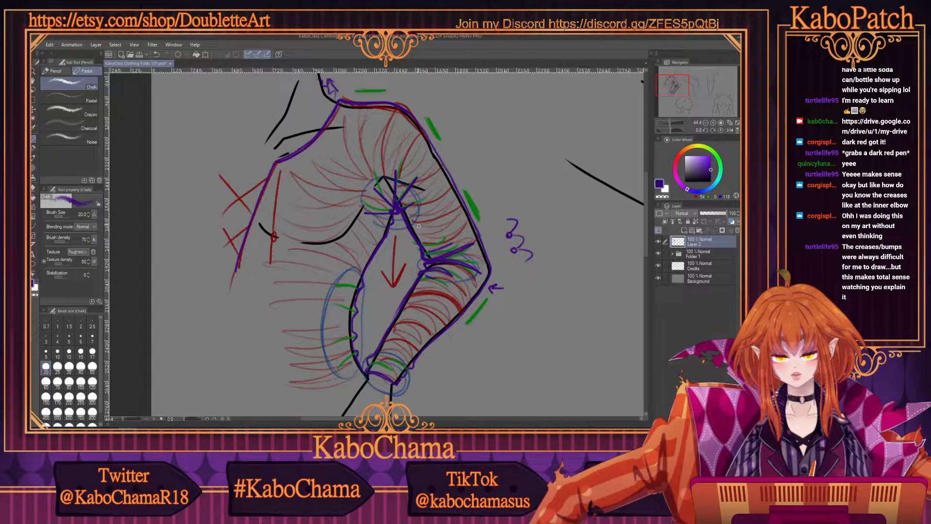
{"action": "mouse_move", "coordinate": [361, 373]}
{"action": "left_mouse_down"}
{"action": "mouse_move", "coordinate": [289, 404]}
{"action": "mouse_move", "coordinate": [341, 389]}
{"action": "mouse_move", "coordinate": [361, 365]}
{"action": "left_mouse_up"}
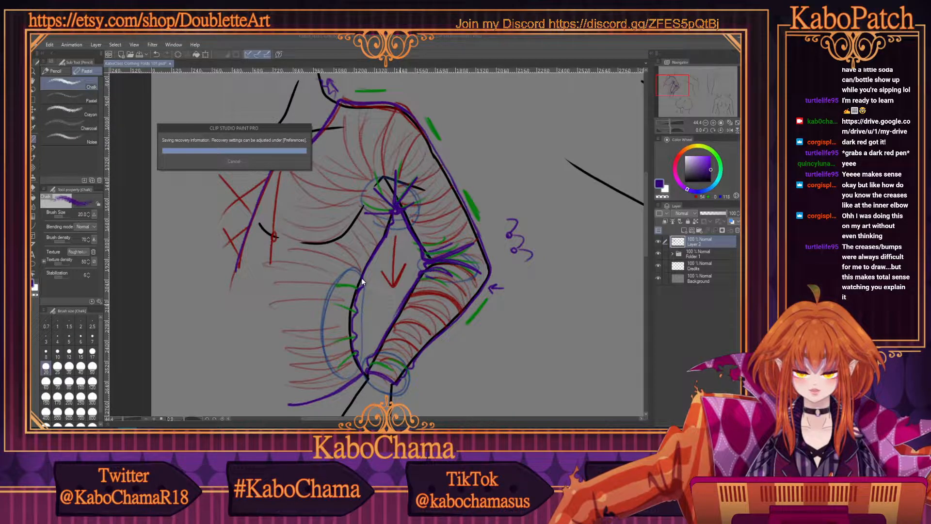
{"action": "mouse_move", "coordinate": [370, 262]}
{"action": "left_mouse_down"}
{"action": "mouse_move", "coordinate": [380, 291]}
{"action": "mouse_move", "coordinate": [358, 313]}
{"action": "mouse_move", "coordinate": [371, 331]}
{"action": "mouse_move", "coordinate": [365, 367]}
{"action": "left_mouse_up"}
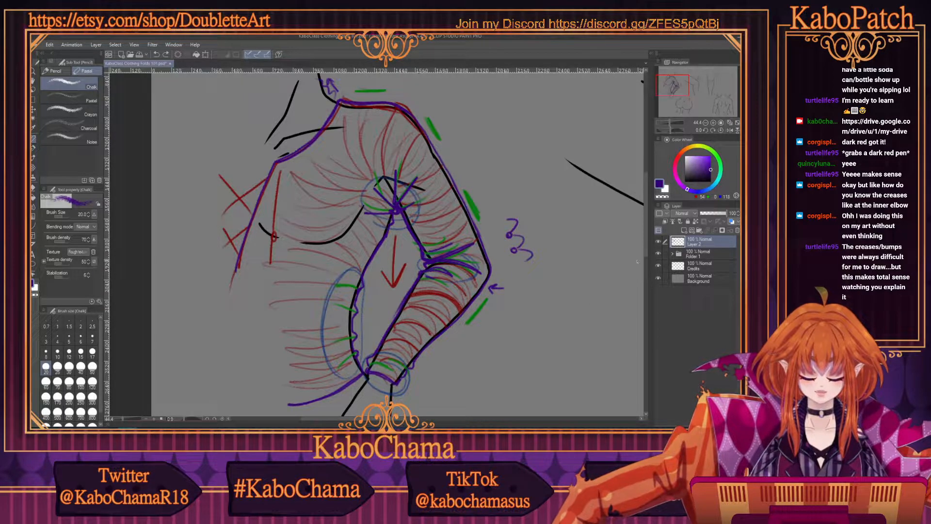
Draw the purple sleeve seam from the shoulder top to the armpit, with a short curved crease just below the armpit
{"action": "scroll", "coordinate": [646, 251], "scroll_direction": "down", "scroll_amount": 2}
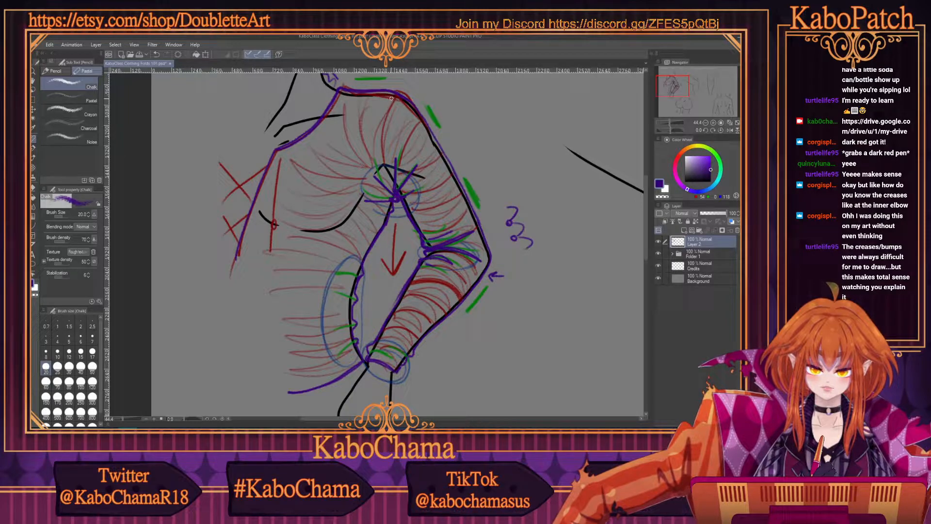
{"action": "mouse_move", "coordinate": [390, 99]}
{"action": "left_mouse_down"}
{"action": "mouse_move", "coordinate": [365, 179]}
{"action": "mouse_move", "coordinate": [371, 242]}
{"action": "left_mouse_up"}
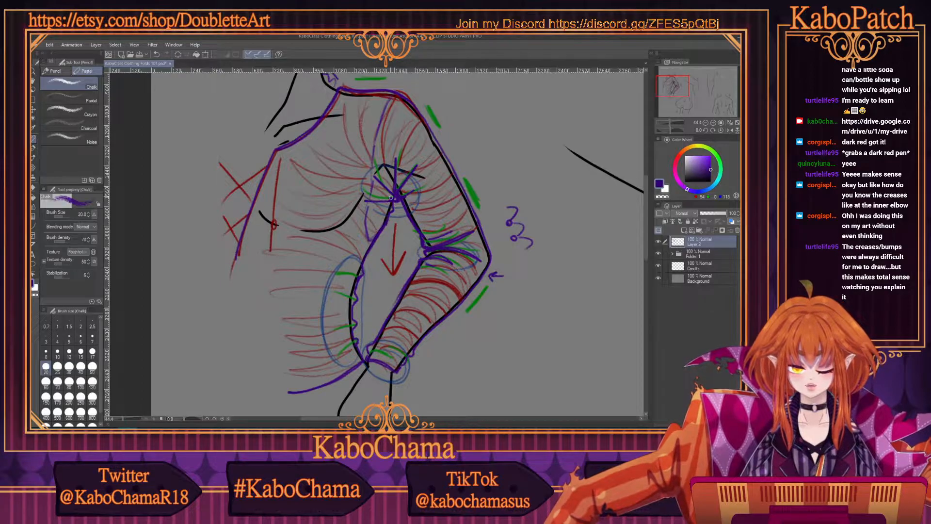
{"action": "left_click_drag", "start_coordinate": [381, 222], "coordinate": [372, 182]}
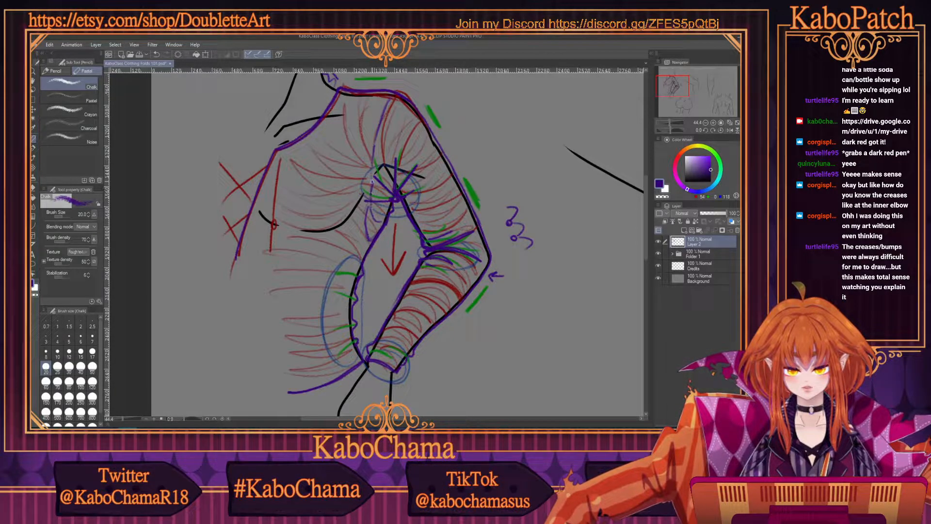
{"action": "key", "text": "ctrl+z"}
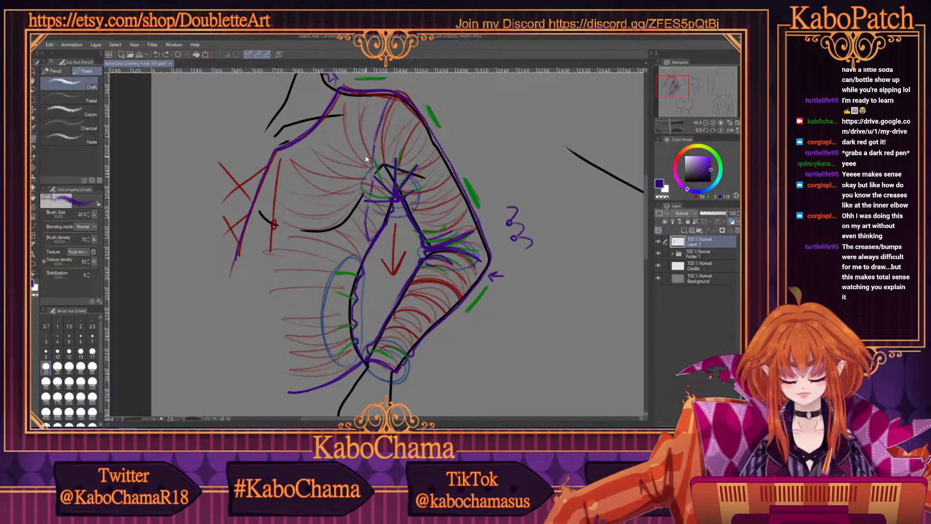
{"action": "key", "text": "ctrl+z"}
{"action": "key", "text": "ctrl+z"}
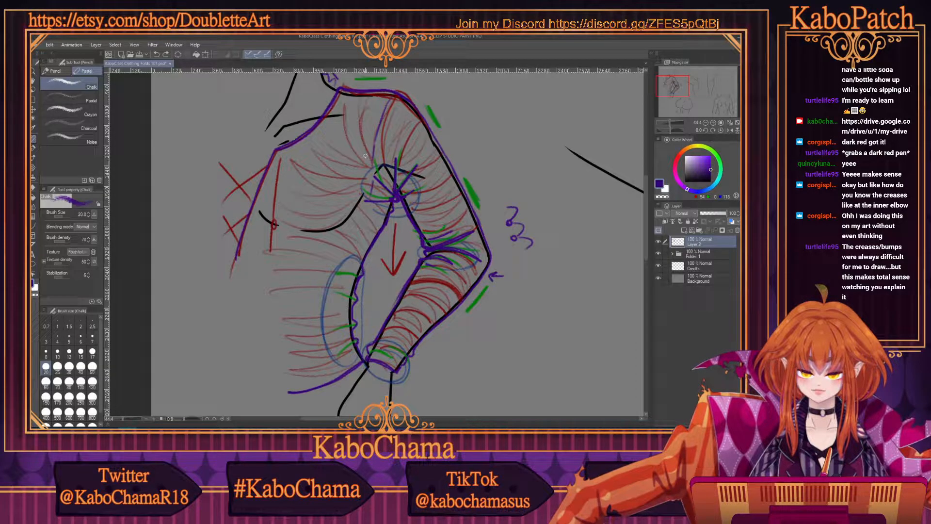
{"action": "mouse_move", "coordinate": [369, 207]}
{"action": "left_mouse_down"}
{"action": "mouse_move", "coordinate": [374, 221]}
{"action": "mouse_move", "coordinate": [387, 219]}
{"action": "left_mouse_up"}
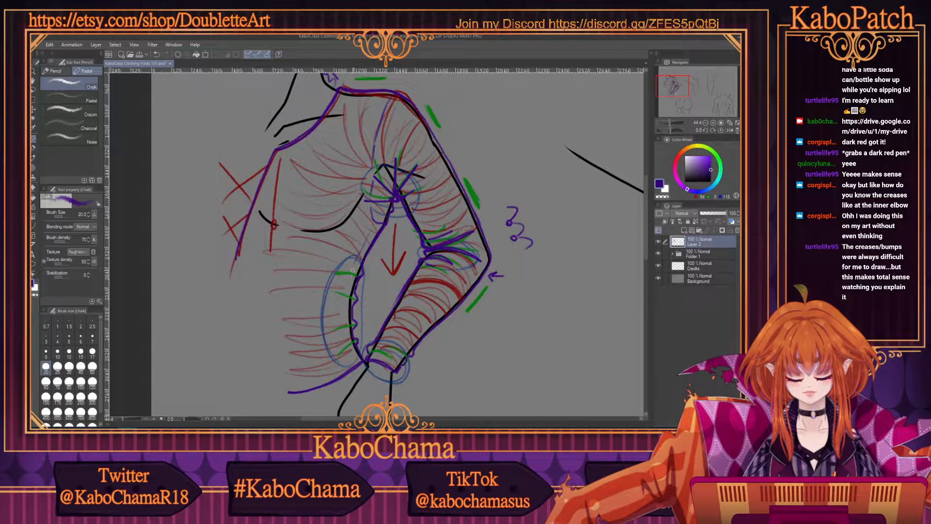
{"action": "left_click_drag", "start_coordinate": [345, 315], "coordinate": [357, 355]}
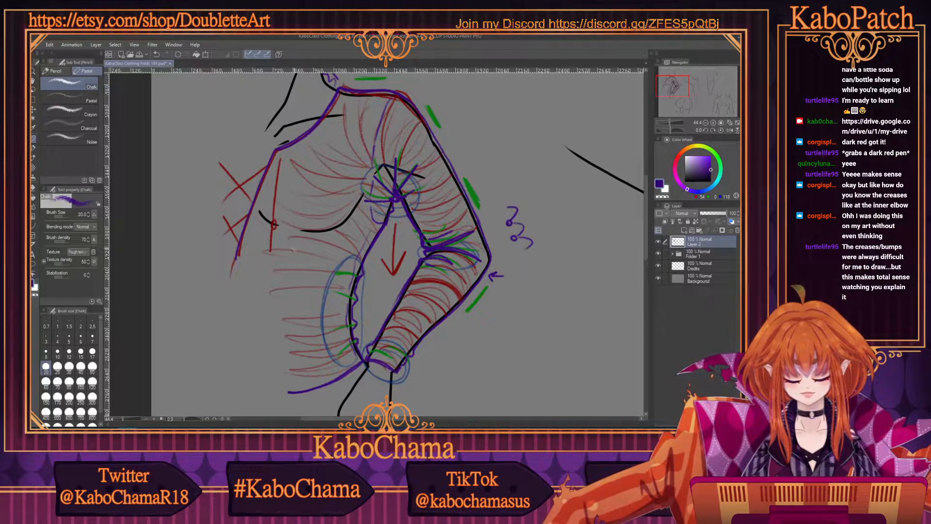
Add a new layer above Layer 2, lower Layer 2's opacity to 37%, and make the new layer active
{"action": "scroll", "coordinate": [384, 156], "scroll_direction": "down", "scroll_amount": 3}
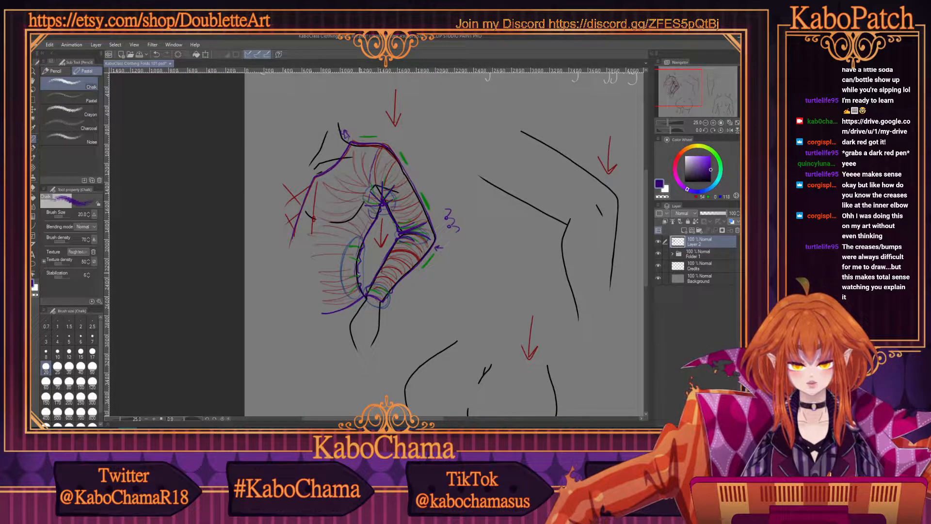
{"action": "left_click", "coordinate": [684, 231]}
{"action": "left_click", "coordinate": [698, 253]}
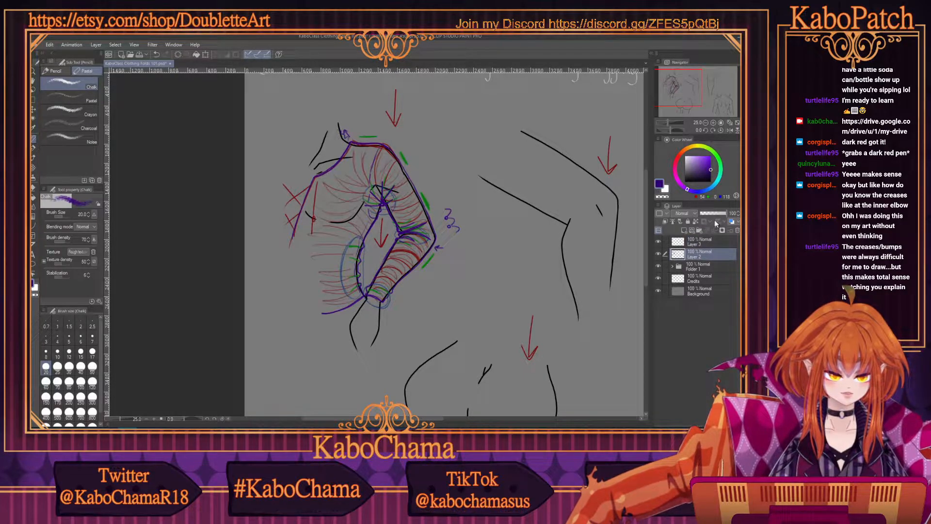
{"action": "left_click", "coordinate": [710, 213]}
{"action": "left_click", "coordinate": [698, 242]}
{"action": "left_click", "coordinate": [720, 182]}
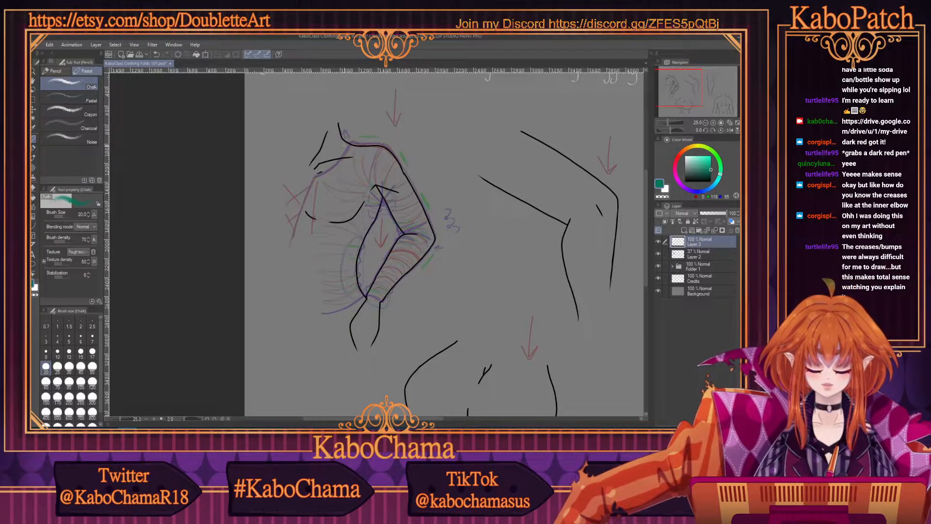
{"action": "scroll", "coordinate": [358, 142], "scroll_direction": "up", "scroll_amount": 1}
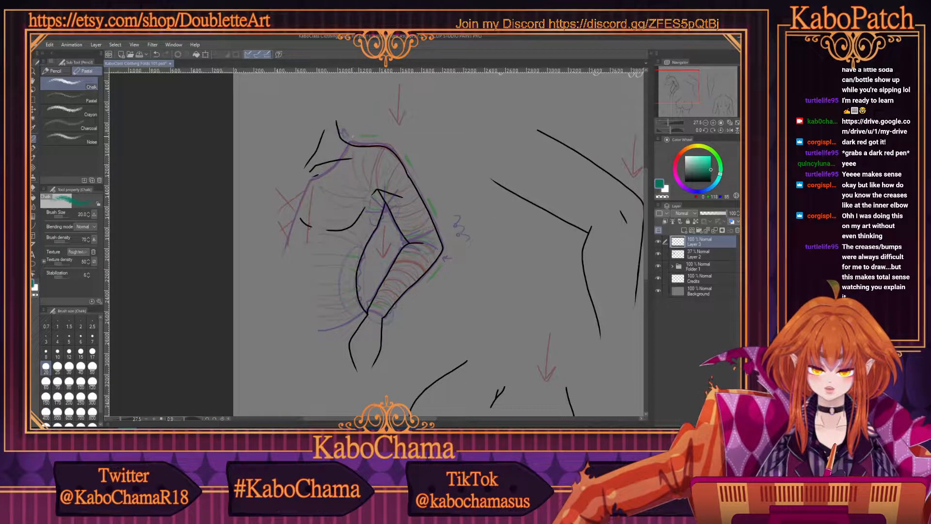
{"action": "left_click_drag", "start_coordinate": [368, 140], "coordinate": [392, 141]}
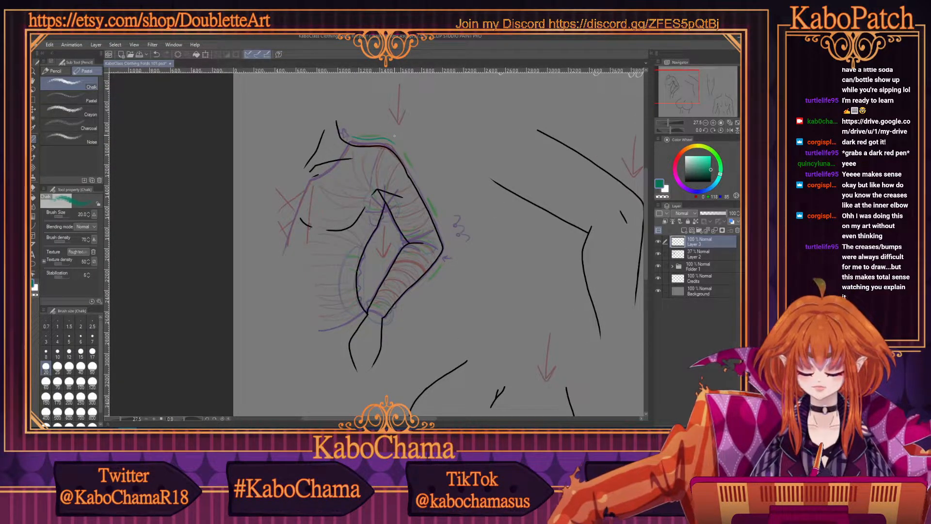
{"action": "key", "text": "ctrl+z"}
Outline a looser sleeve in orange from the shoulder top around the outer elbow down to the wrist
{"action": "left_click", "coordinate": [689, 148]}
{"action": "left_click_drag", "start_coordinate": [353, 132], "coordinate": [395, 141]}
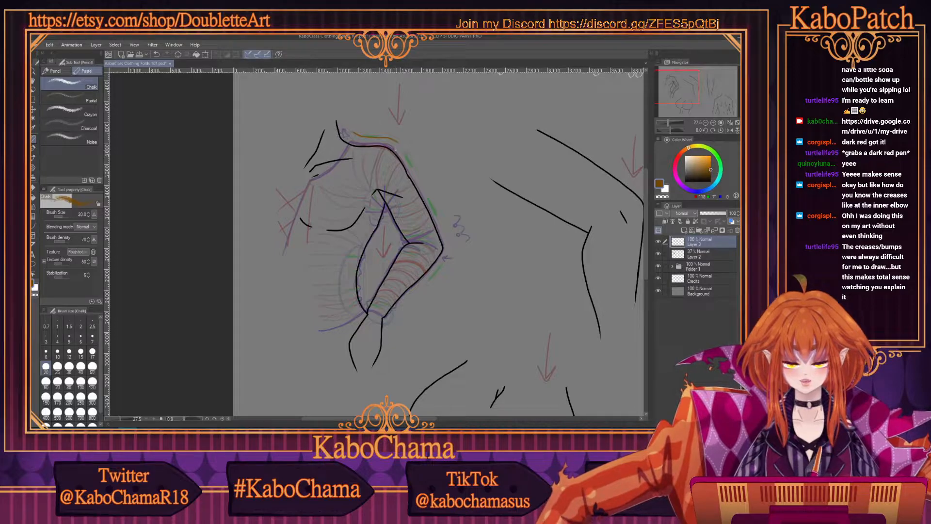
{"action": "mouse_move", "coordinate": [397, 140]}
{"action": "left_mouse_down"}
{"action": "mouse_move", "coordinate": [437, 212]}
{"action": "mouse_move", "coordinate": [443, 244]}
{"action": "mouse_move", "coordinate": [448, 238]}
{"action": "mouse_move", "coordinate": [445, 274]}
{"action": "mouse_move", "coordinate": [404, 323]}
{"action": "left_mouse_up"}
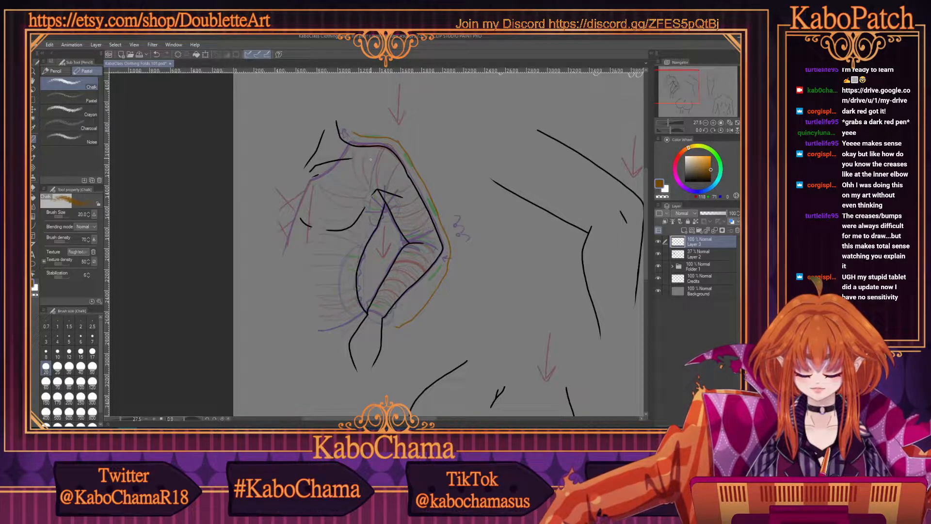
Sketch the loose sleeve's orange creases at the inner elbow and its cuff at the wrist
{"action": "mouse_move", "coordinate": [431, 239]}
{"action": "left_mouse_down"}
{"action": "mouse_move", "coordinate": [419, 245]}
{"action": "mouse_move", "coordinate": [405, 235]}
{"action": "left_mouse_up"}
{"action": "left_click_drag", "start_coordinate": [403, 226], "coordinate": [392, 237]}
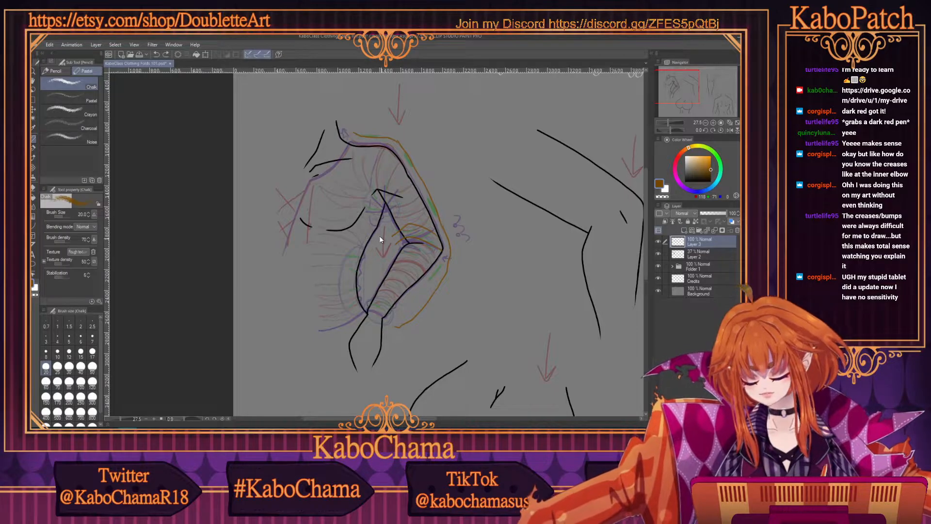
{"action": "key", "text": "ctrl+z"}
{"action": "mouse_move", "coordinate": [437, 239]}
{"action": "left_mouse_down"}
{"action": "mouse_move", "coordinate": [407, 241]}
{"action": "mouse_move", "coordinate": [424, 230]}
{"action": "left_mouse_up"}
{"action": "mouse_move", "coordinate": [426, 228]}
{"action": "left_mouse_down"}
{"action": "mouse_move", "coordinate": [403, 237]}
{"action": "mouse_move", "coordinate": [425, 261]}
{"action": "left_mouse_up"}
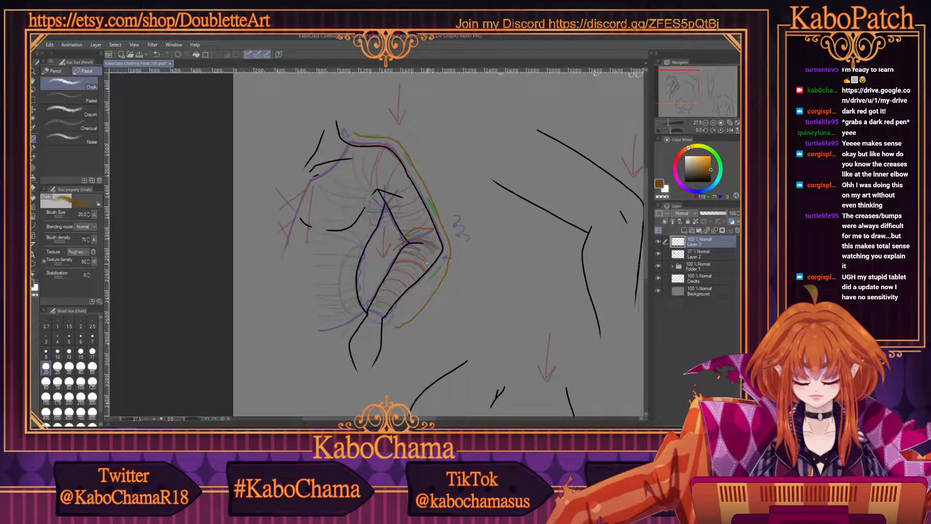
{"action": "left_click_drag", "start_coordinate": [381, 311], "coordinate": [367, 319]}
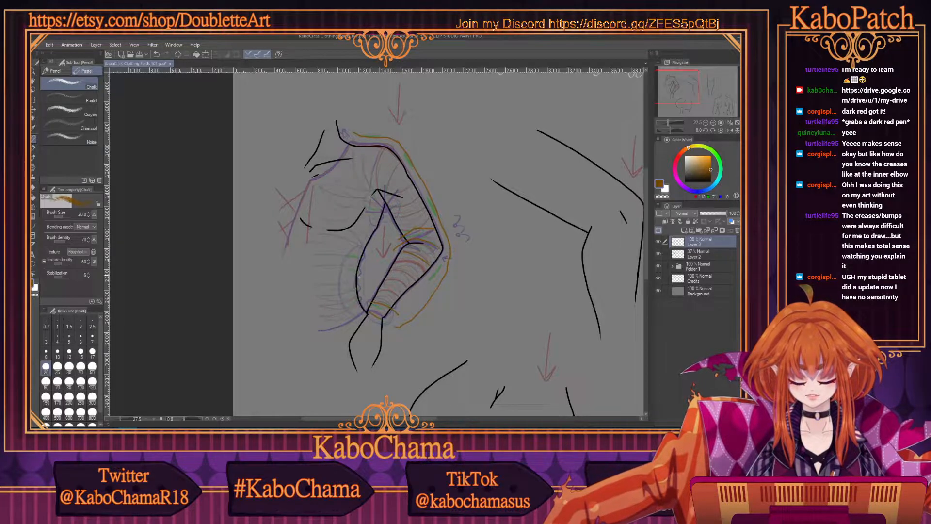
Draw the loose garment's hanging inner sleeve folds, neckline and chest edge, and lower hem in orange
{"action": "mouse_move", "coordinate": [387, 234]}
{"action": "left_mouse_down"}
{"action": "mouse_move", "coordinate": [397, 241]}
{"action": "mouse_move", "coordinate": [364, 300]}
{"action": "left_mouse_up"}
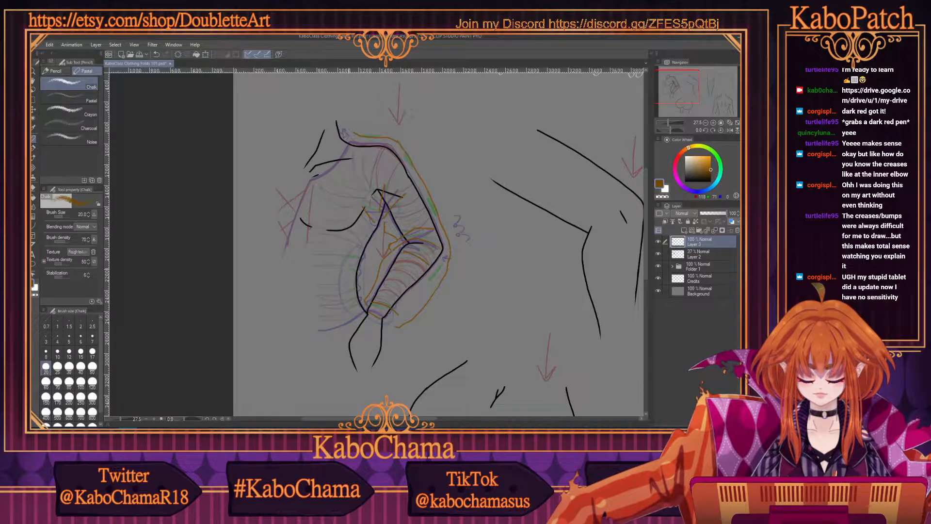
{"action": "left_click_drag", "start_coordinate": [383, 230], "coordinate": [368, 281]}
{"action": "left_click_drag", "start_coordinate": [351, 132], "coordinate": [291, 199]}
{"action": "left_click_drag", "start_coordinate": [364, 316], "coordinate": [298, 341]}
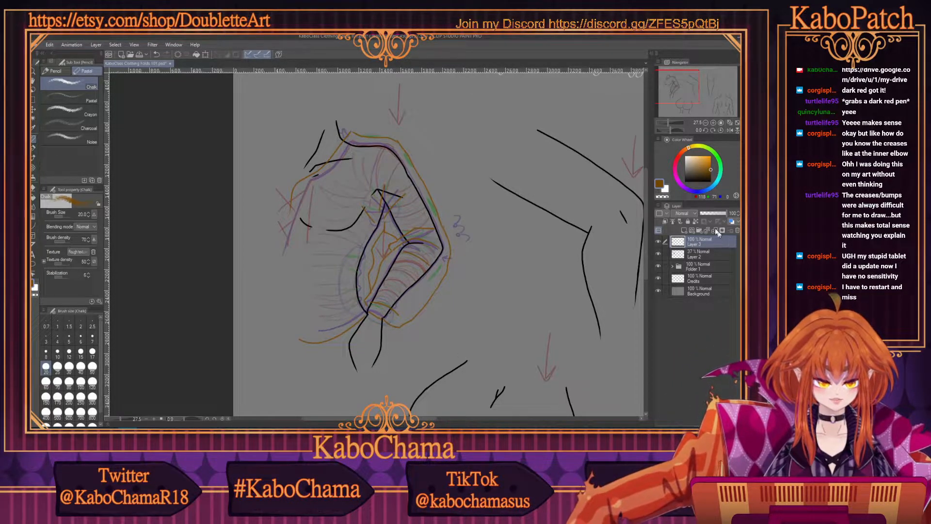
Hide Layer 3 and restore Layer 2 to 100% opacity
{"action": "left_click", "coordinate": [659, 242]}
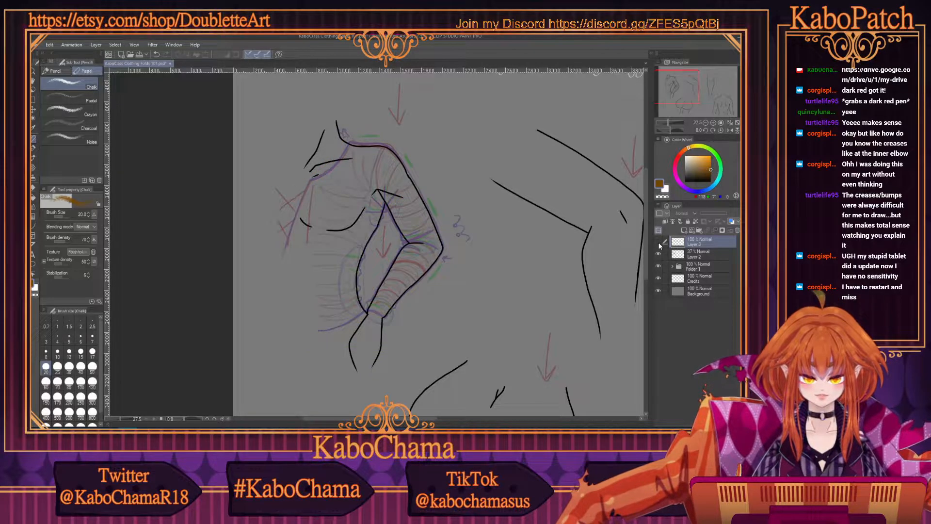
{"action": "left_click", "coordinate": [703, 252]}
{"action": "left_click_drag", "start_coordinate": [707, 213], "coordinate": [727, 213]}
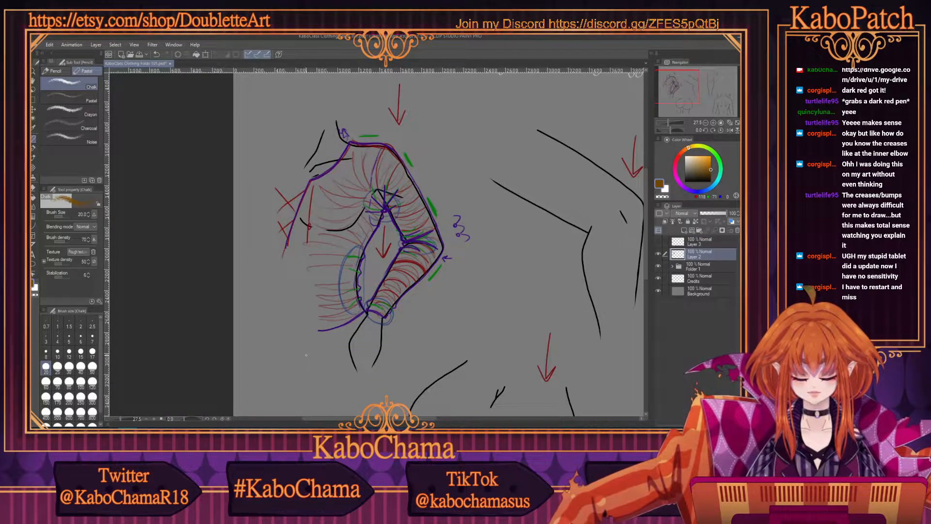
Draw dark red fold lines across the lower part of the bent leg, below the knee
{"action": "left_click_drag", "start_coordinate": [337, 418], "coordinate": [417, 428]}
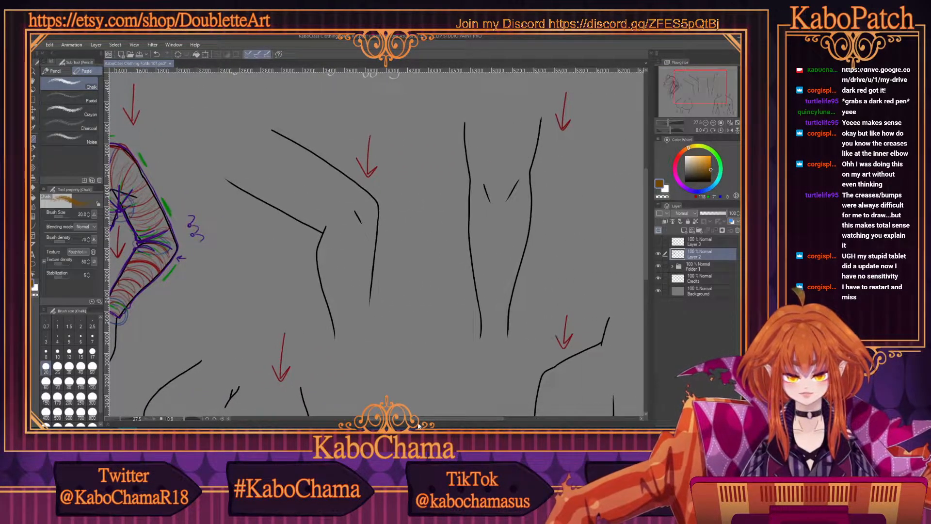
{"action": "left_click", "coordinate": [679, 156]}
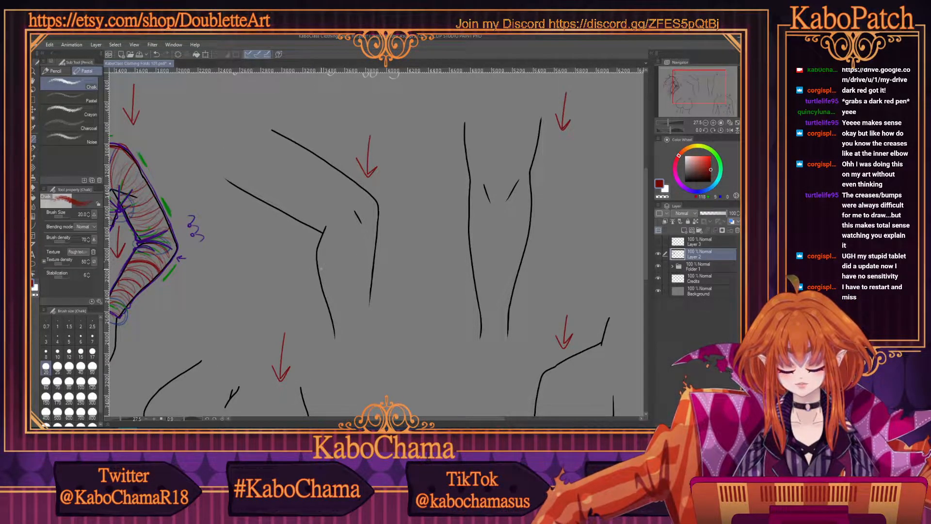
{"action": "mouse_move", "coordinate": [373, 263]}
{"action": "left_mouse_down"}
{"action": "mouse_move", "coordinate": [355, 268]}
{"action": "mouse_move", "coordinate": [319, 251]}
{"action": "left_mouse_up"}
{"action": "left_click_drag", "start_coordinate": [374, 254], "coordinate": [320, 239]}
{"action": "left_click_drag", "start_coordinate": [356, 277], "coordinate": [328, 290]}
{"action": "mouse_move", "coordinate": [370, 286]}
{"action": "left_mouse_down"}
{"action": "mouse_move", "coordinate": [329, 287]}
{"action": "mouse_move", "coordinate": [367, 299]}
{"action": "mouse_move", "coordinate": [334, 312]}
{"action": "left_mouse_up"}
{"action": "left_click_drag", "start_coordinate": [367, 313], "coordinate": [342, 321]}
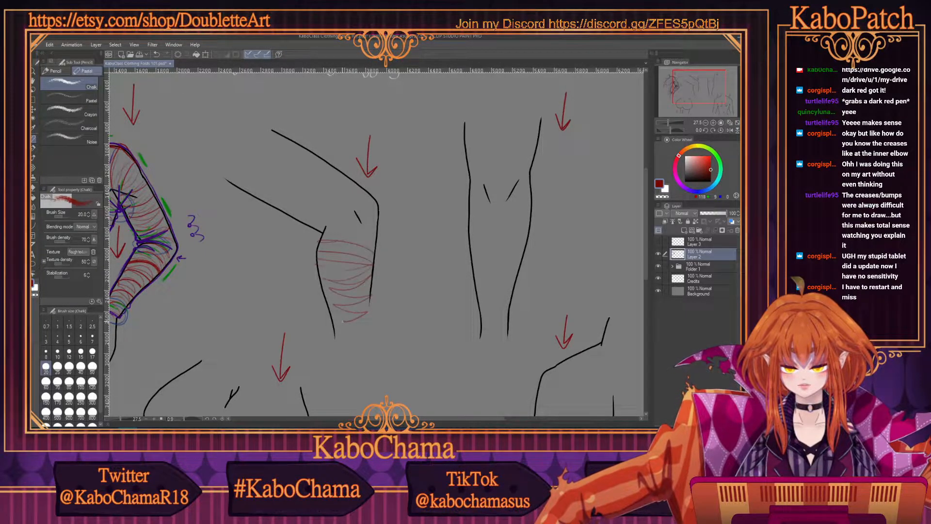
Continue the red fold lines over the bent knee and along the thigh to its upper end
{"action": "left_click_drag", "start_coordinate": [372, 202], "coordinate": [358, 210]}
{"action": "left_click_drag", "start_coordinate": [363, 193], "coordinate": [358, 200]}
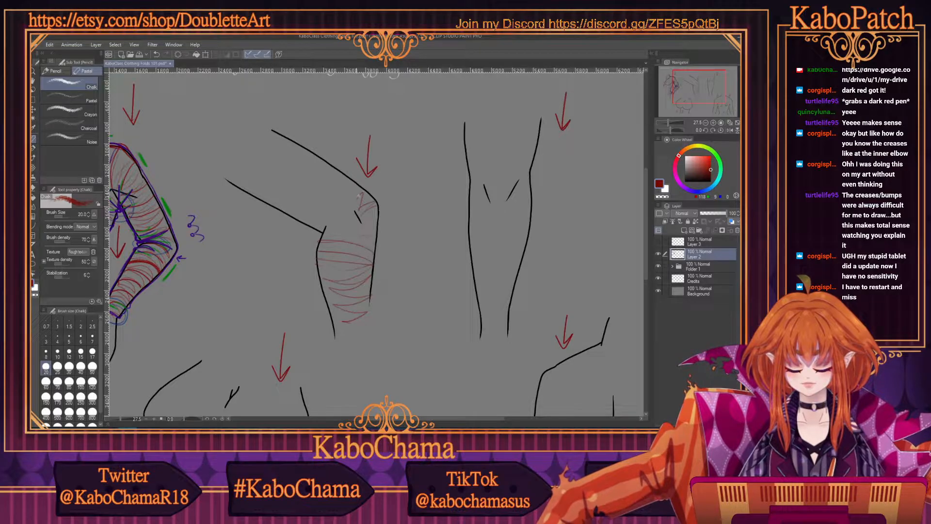
{"action": "mouse_move", "coordinate": [371, 234]}
{"action": "left_mouse_down"}
{"action": "mouse_move", "coordinate": [319, 231]}
{"action": "mouse_move", "coordinate": [352, 218]}
{"action": "mouse_move", "coordinate": [300, 224]}
{"action": "mouse_move", "coordinate": [352, 207]}
{"action": "mouse_move", "coordinate": [315, 226]}
{"action": "left_mouse_up"}
{"action": "mouse_move", "coordinate": [345, 187]}
{"action": "left_mouse_down"}
{"action": "mouse_move", "coordinate": [303, 216]}
{"action": "mouse_move", "coordinate": [331, 184]}
{"action": "mouse_move", "coordinate": [323, 177]}
{"action": "mouse_move", "coordinate": [300, 218]}
{"action": "left_mouse_up"}
{"action": "left_click_drag", "start_coordinate": [326, 165], "coordinate": [286, 214]}
{"action": "mouse_move", "coordinate": [301, 156]}
{"action": "left_mouse_down"}
{"action": "mouse_move", "coordinate": [280, 207]}
{"action": "mouse_move", "coordinate": [273, 201]}
{"action": "left_mouse_up"}
{"action": "left_click_drag", "start_coordinate": [291, 142], "coordinate": [260, 197]}
{"action": "left_click_drag", "start_coordinate": [269, 186], "coordinate": [260, 202]}
{"action": "left_click_drag", "start_coordinate": [261, 141], "coordinate": [251, 163]}
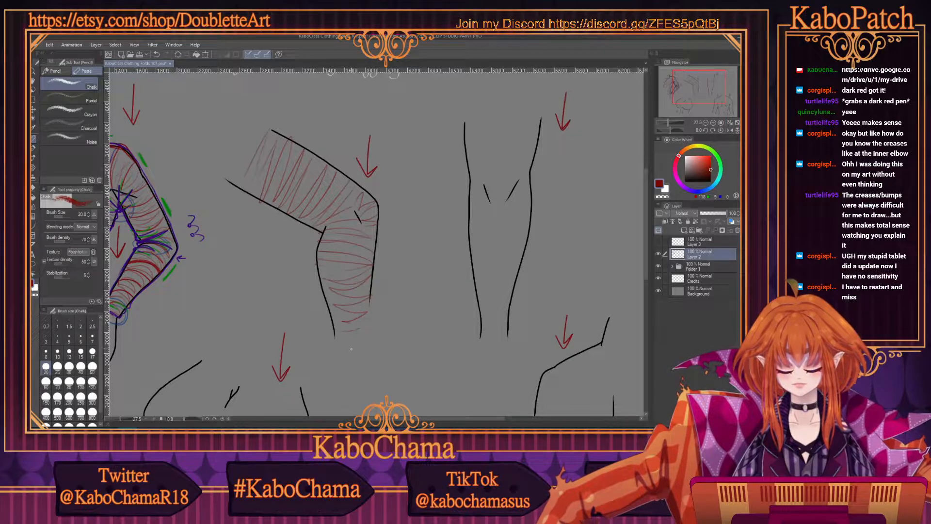
Add denser red fold lines behind the bent knee, on the adjoining thigh and down the lower leg
{"action": "mouse_move", "coordinate": [374, 257]}
{"action": "left_mouse_down"}
{"action": "mouse_move", "coordinate": [341, 257]}
{"action": "mouse_move", "coordinate": [316, 264]}
{"action": "left_mouse_up"}
{"action": "left_click_drag", "start_coordinate": [377, 241], "coordinate": [316, 249]}
{"action": "left_click_drag", "start_coordinate": [356, 238], "coordinate": [334, 241]}
{"action": "left_click_drag", "start_coordinate": [361, 222], "coordinate": [324, 231]}
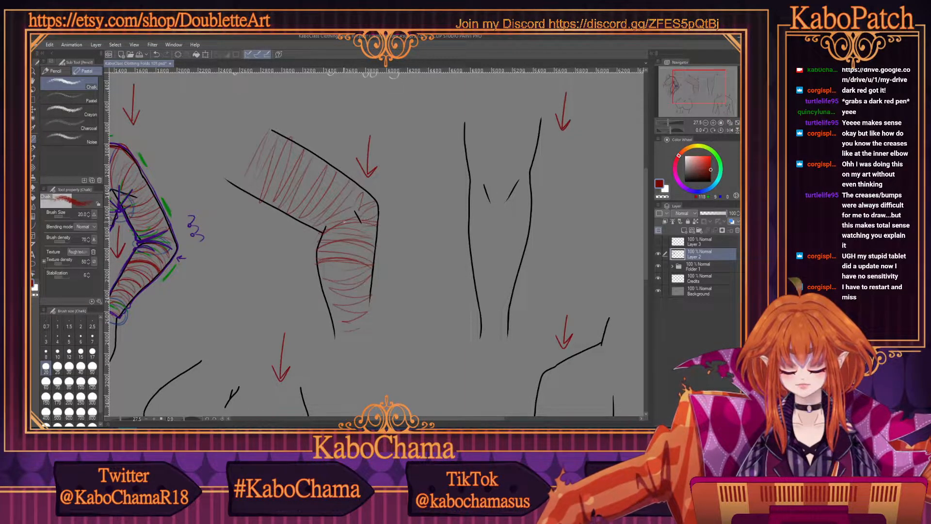
{"action": "left_click_drag", "start_coordinate": [361, 198], "coordinate": [328, 224]}
{"action": "left_click_drag", "start_coordinate": [356, 195], "coordinate": [314, 224]}
{"action": "left_click_drag", "start_coordinate": [329, 165], "coordinate": [300, 218]}
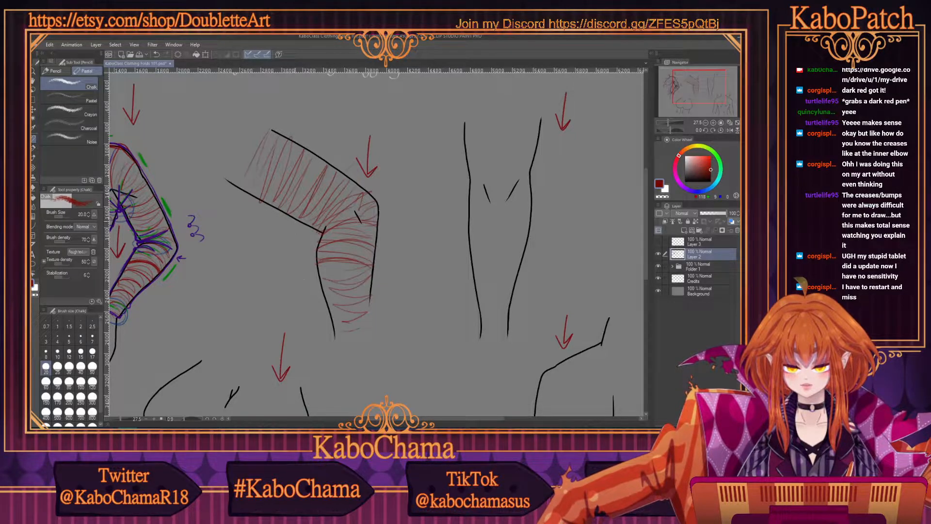
{"action": "mouse_move", "coordinate": [367, 282]}
{"action": "left_mouse_down"}
{"action": "mouse_move", "coordinate": [326, 290]}
{"action": "mouse_move", "coordinate": [333, 325]}
{"action": "left_mouse_up"}
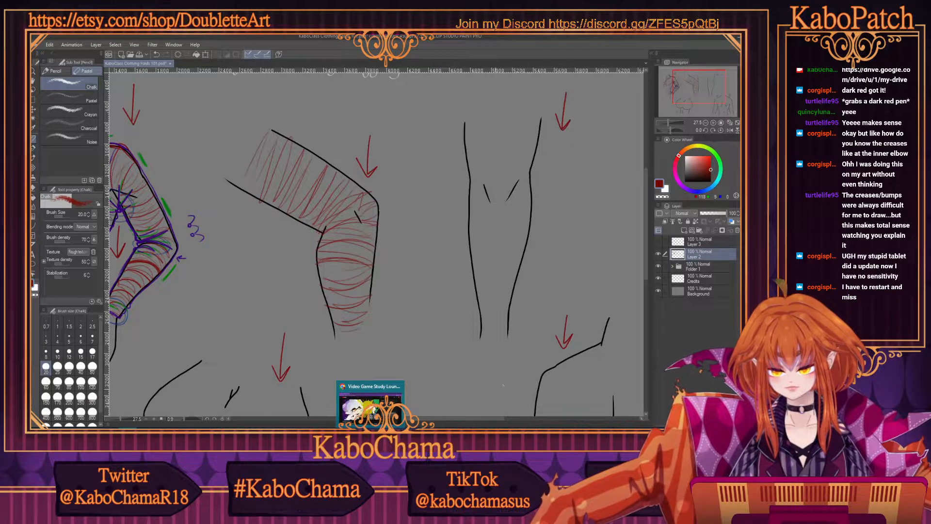
Mark the compression creases fanning out from behind the bent knee with green chalk lines
{"action": "left_click", "coordinate": [720, 167]}
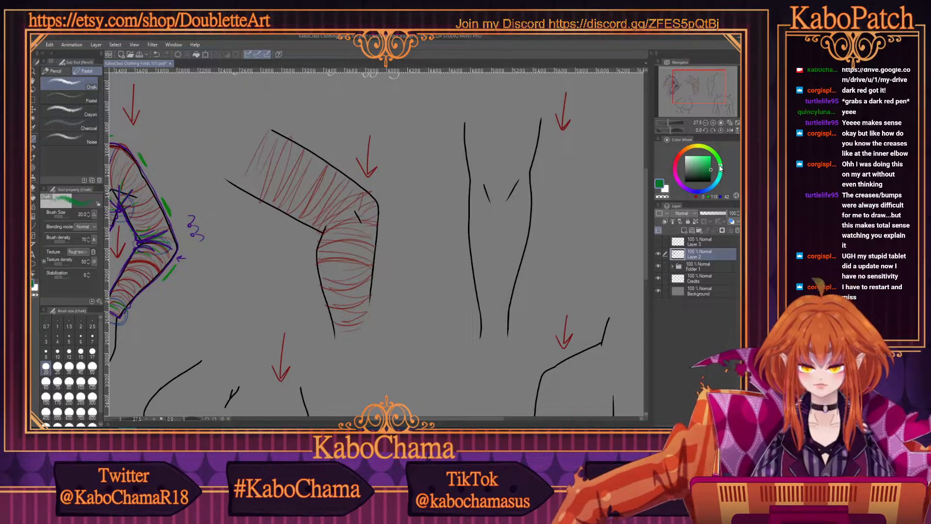
{"action": "left_click_drag", "start_coordinate": [719, 167], "coordinate": [719, 161]}
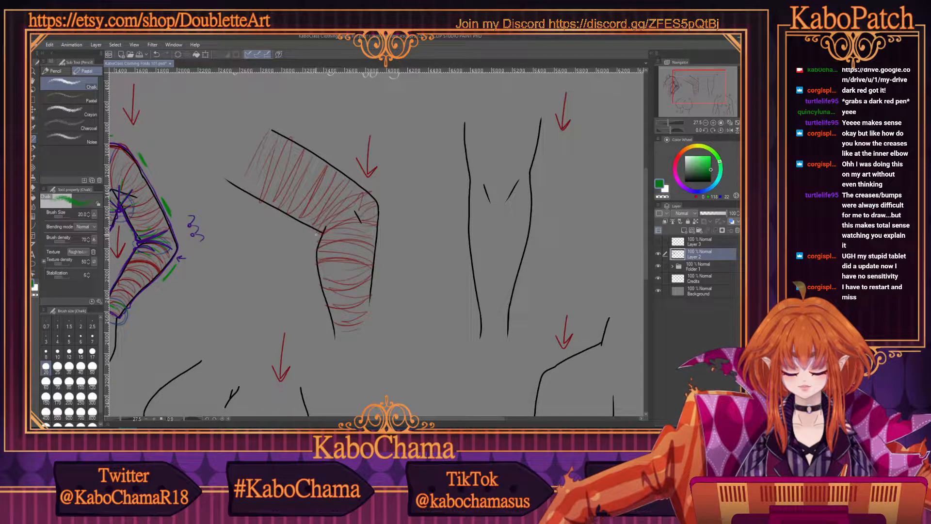
{"action": "left_click_drag", "start_coordinate": [310, 262], "coordinate": [294, 254]}
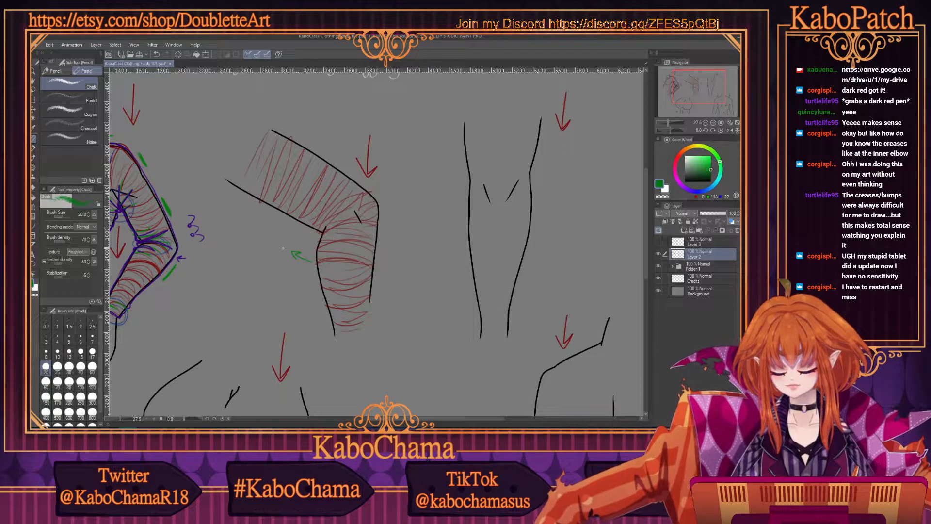
{"action": "key", "text": "ctrl+z"}
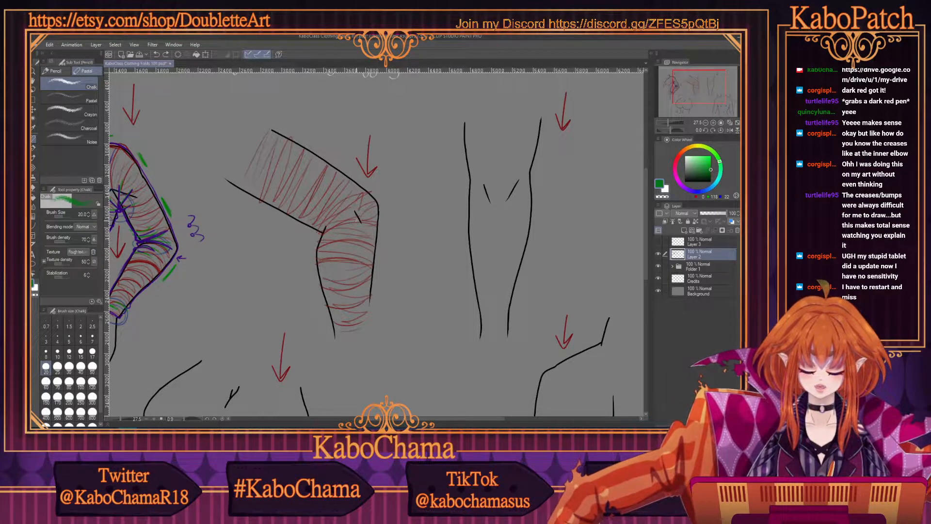
{"action": "mouse_move", "coordinate": [390, 204]}
{"action": "left_mouse_down"}
{"action": "mouse_move", "coordinate": [412, 213]}
{"action": "mouse_move", "coordinate": [439, 172]}
{"action": "left_mouse_up"}
{"action": "key", "text": "ctrl+z"}
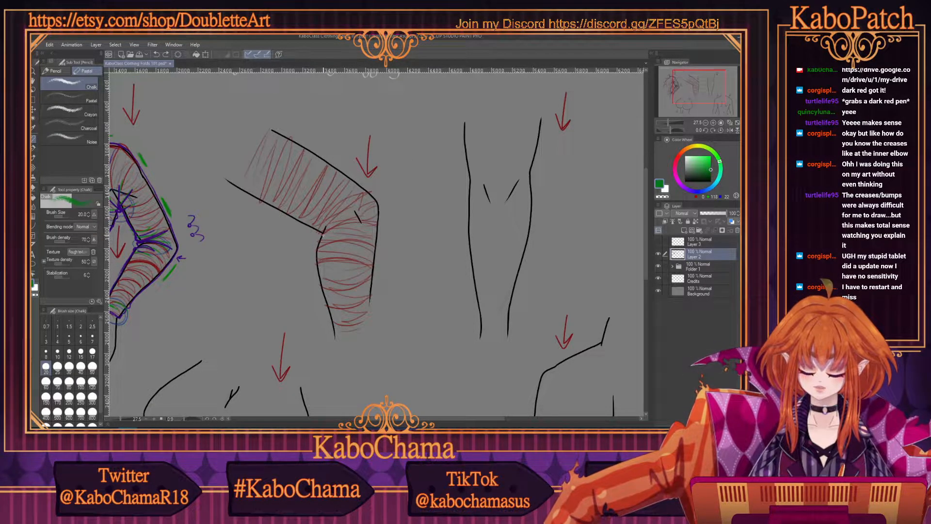
{"action": "mouse_move", "coordinate": [323, 234]}
{"action": "left_mouse_down"}
{"action": "mouse_move", "coordinate": [343, 219]}
{"action": "mouse_move", "coordinate": [358, 235]}
{"action": "left_mouse_up"}
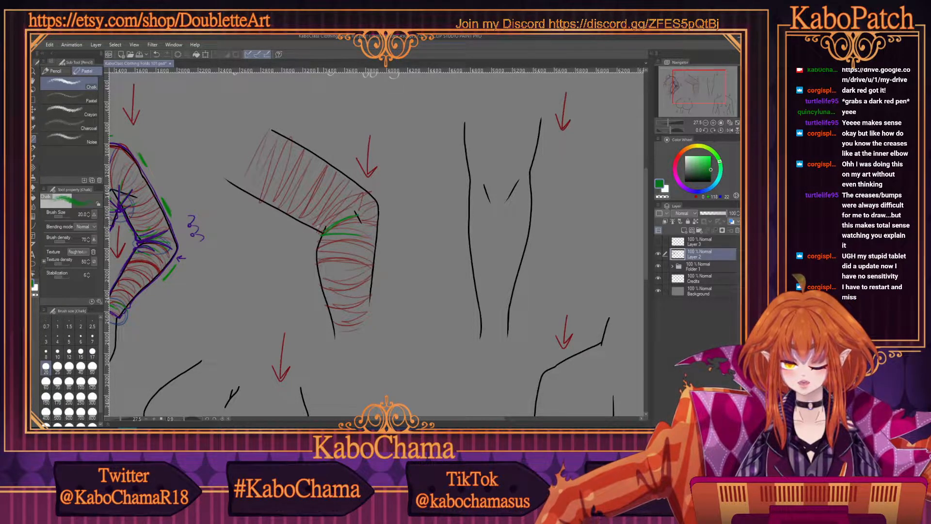
{"action": "mouse_move", "coordinate": [339, 195]}
{"action": "left_mouse_down"}
{"action": "mouse_move", "coordinate": [309, 222]}
{"action": "mouse_move", "coordinate": [318, 249]}
{"action": "left_mouse_up"}
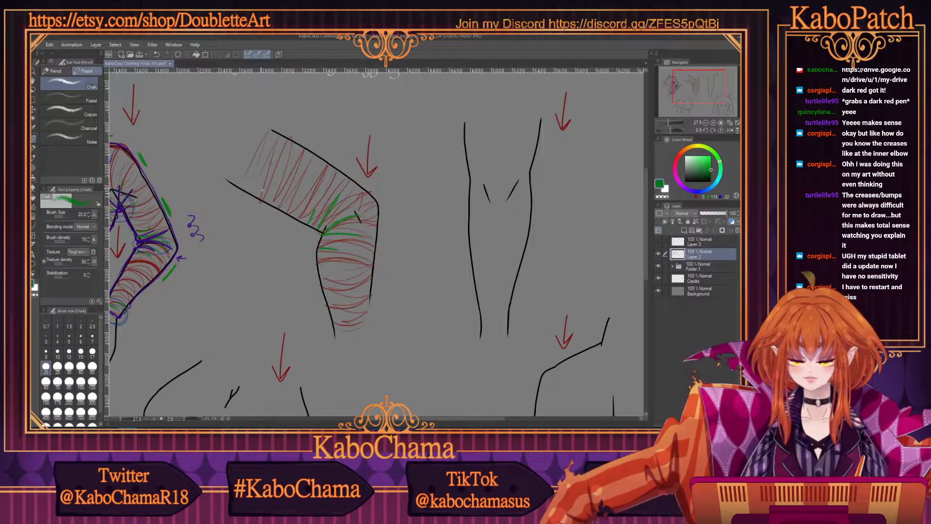
Trace dark purple crease lines over the green compression marks behind the bent knee
{"action": "left_click", "coordinate": [693, 191]}
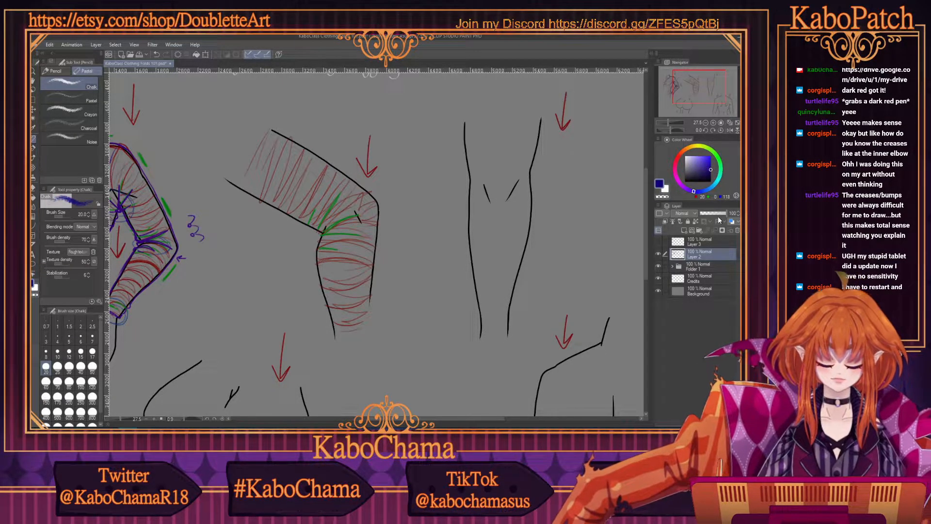
{"action": "left_click", "coordinate": [688, 190]}
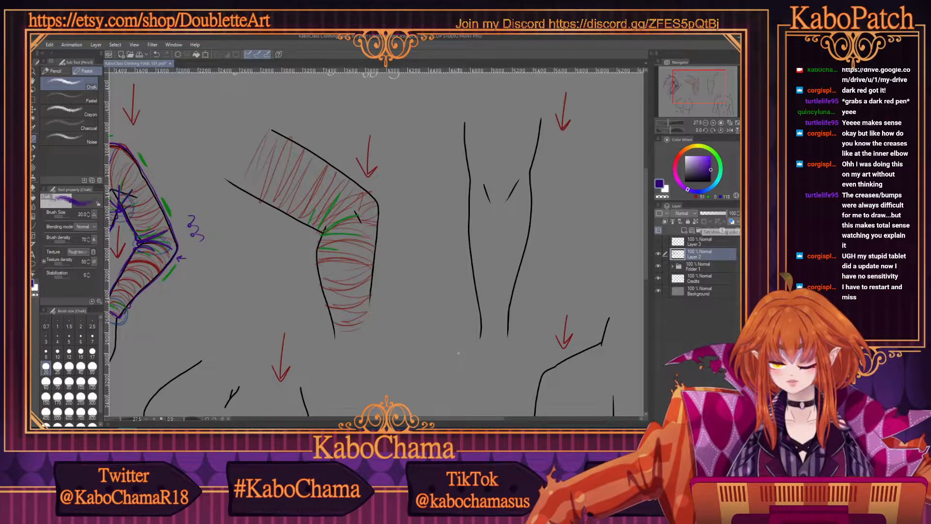
{"action": "mouse_move", "coordinate": [318, 228]}
{"action": "left_mouse_down"}
{"action": "mouse_move", "coordinate": [338, 194]}
{"action": "mouse_move", "coordinate": [356, 212]}
{"action": "mouse_move", "coordinate": [340, 221]}
{"action": "mouse_move", "coordinate": [361, 237]}
{"action": "mouse_move", "coordinate": [319, 248]}
{"action": "mouse_move", "coordinate": [315, 209]}
{"action": "left_mouse_up"}
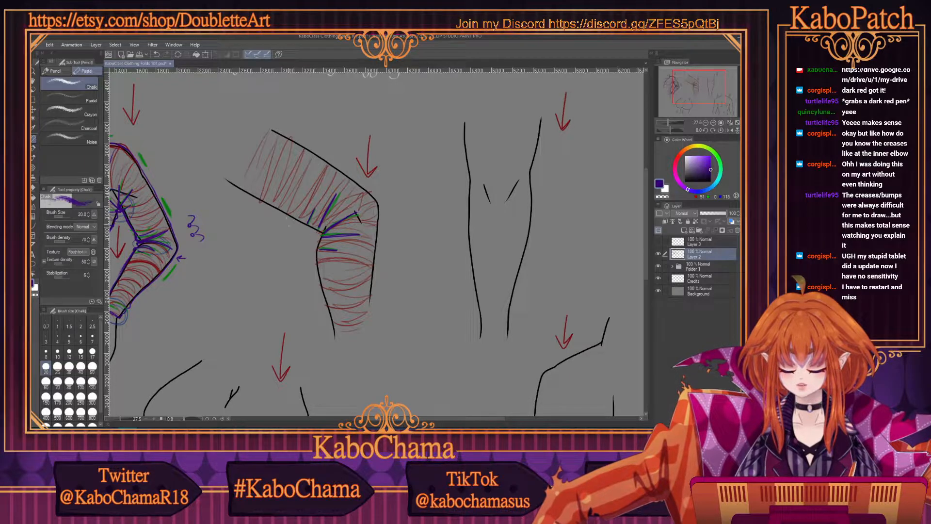
Outline the bent leg with a close-fitting dark purple garment edge, adding small bumps behind the knee
{"action": "mouse_move", "coordinate": [318, 233]}
{"action": "left_mouse_down"}
{"action": "mouse_move", "coordinate": [306, 228]}
{"action": "mouse_move", "coordinate": [313, 266]}
{"action": "left_mouse_up"}
{"action": "left_click_drag", "start_coordinate": [306, 227], "coordinate": [223, 179]}
{"action": "left_click_drag", "start_coordinate": [273, 209], "coordinate": [294, 223]}
{"action": "mouse_move", "coordinate": [272, 127]}
{"action": "left_mouse_down"}
{"action": "mouse_move", "coordinate": [374, 195]}
{"action": "mouse_move", "coordinate": [370, 305]}
{"action": "left_mouse_up"}
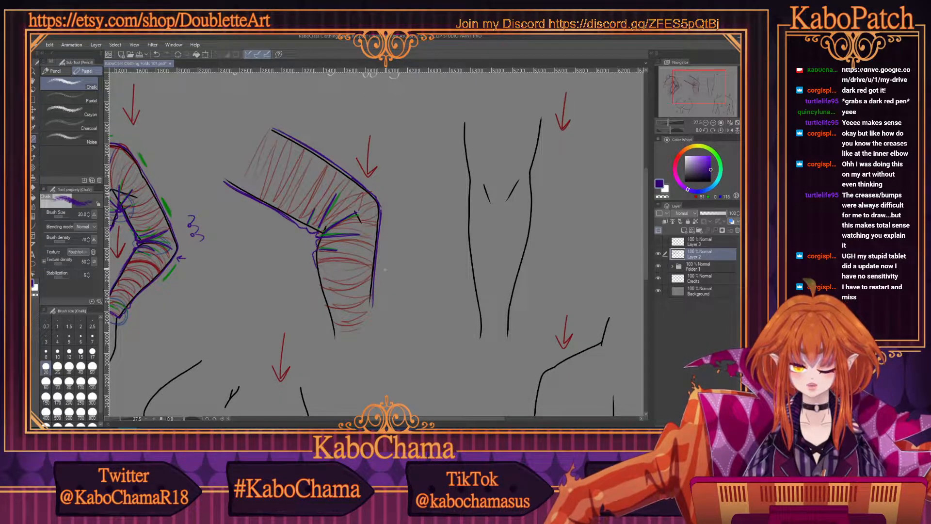
{"action": "left_click_drag", "start_coordinate": [378, 250], "coordinate": [374, 295]}
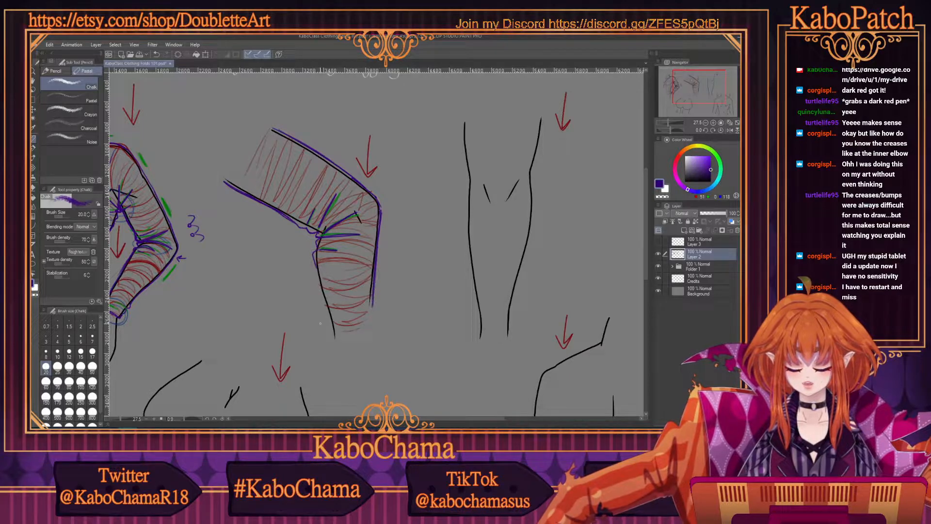
{"action": "left_click_drag", "start_coordinate": [314, 264], "coordinate": [333, 336]}
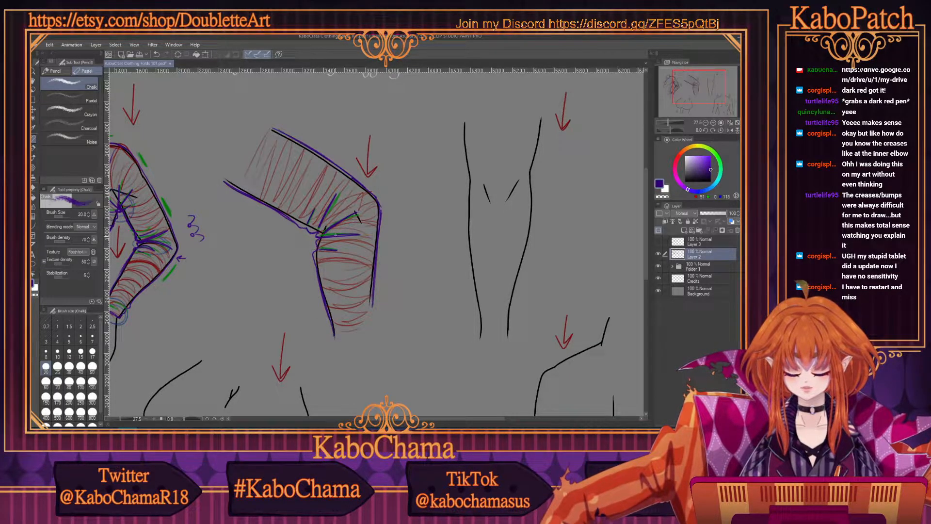
Draw thin purple direction arrows along both sides of the thigh and lower leg, pointing toward the bent knee
{"action": "left_click_drag", "start_coordinate": [311, 140], "coordinate": [333, 154]}
{"action": "left_click_drag", "start_coordinate": [393, 222], "coordinate": [383, 287]}
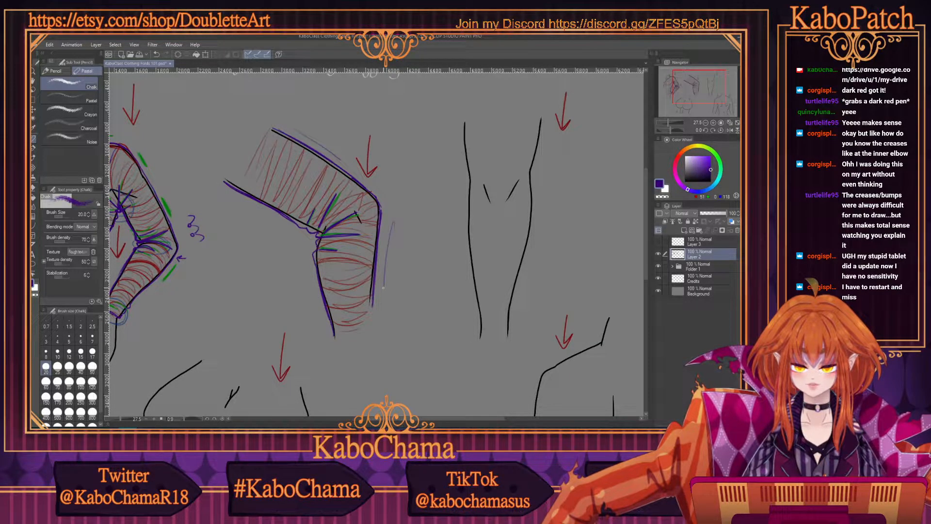
{"action": "left_click_drag", "start_coordinate": [220, 193], "coordinate": [250, 209]}
{"action": "left_click_drag", "start_coordinate": [309, 275], "coordinate": [312, 303]}
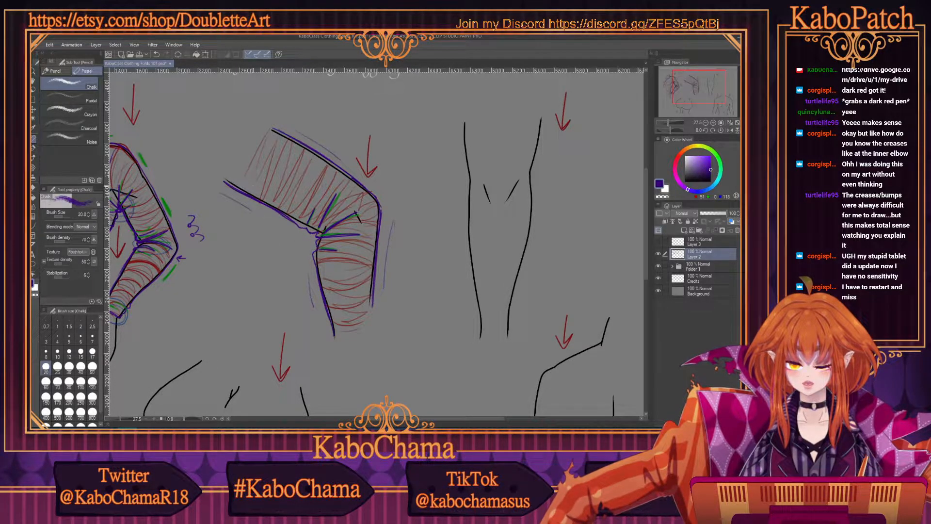
{"action": "left_click_drag", "start_coordinate": [332, 149], "coordinate": [340, 159]}
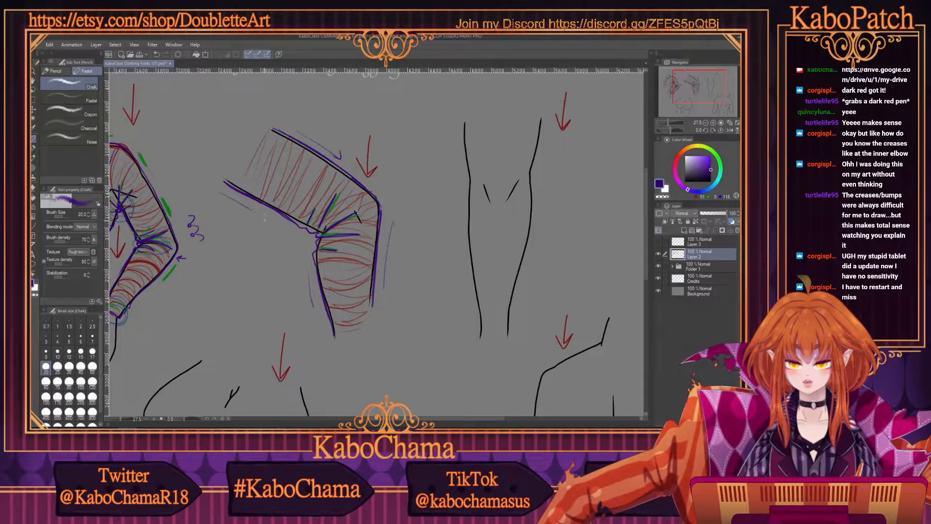
{"action": "left_click_drag", "start_coordinate": [307, 281], "coordinate": [310, 276]}
{"action": "left_click_drag", "start_coordinate": [388, 226], "coordinate": [398, 224]}
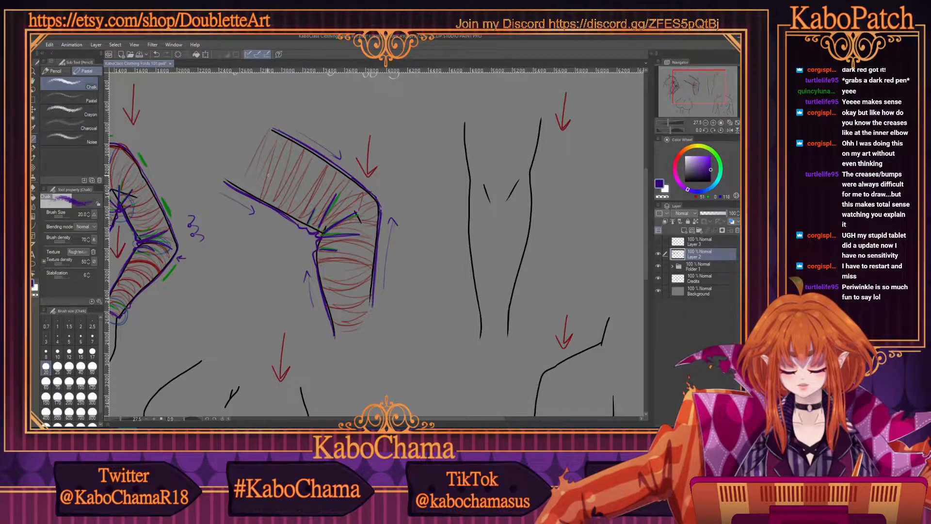
Add thin purple lengthwise lines inside the thigh and lower leg, a small loop behind the knee and a short line at its front
{"action": "left_click_drag", "start_coordinate": [245, 166], "coordinate": [335, 221]}
{"action": "left_click_drag", "start_coordinate": [339, 275], "coordinate": [349, 336]}
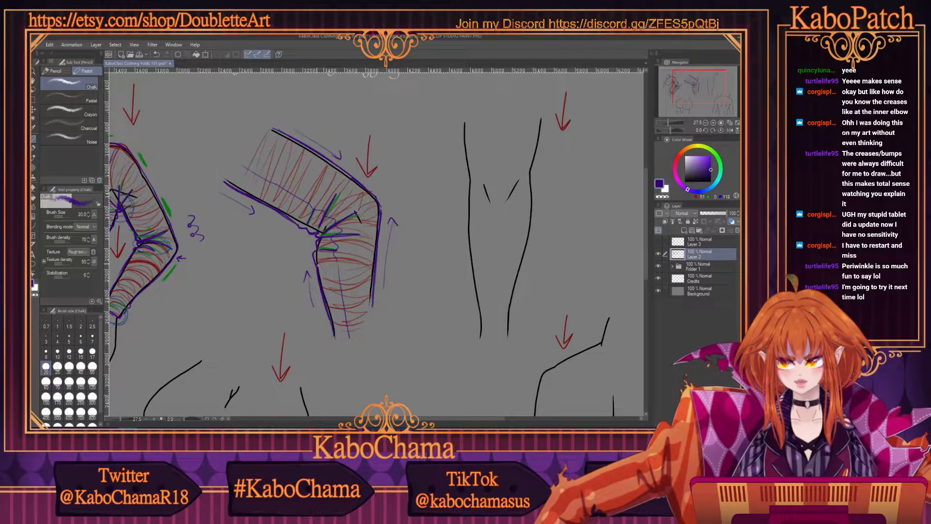
{"action": "mouse_move", "coordinate": [381, 418]}
{"action": "left_mouse_down"}
{"action": "mouse_move", "coordinate": [337, 427]}
{"action": "mouse_move", "coordinate": [383, 422]}
{"action": "left_mouse_up"}
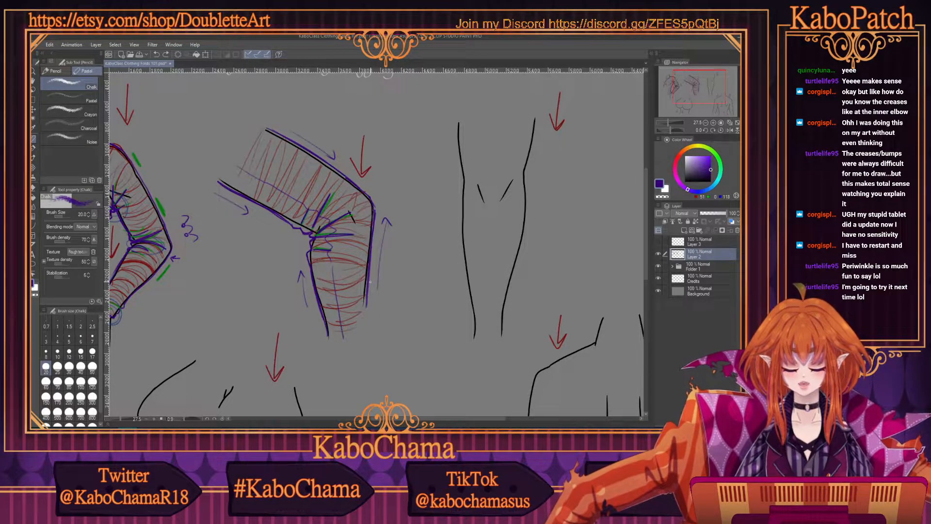
{"action": "mouse_move", "coordinate": [305, 236]}
{"action": "left_mouse_down"}
{"action": "mouse_move", "coordinate": [307, 246]}
{"action": "mouse_move", "coordinate": [303, 237]}
{"action": "left_mouse_up"}
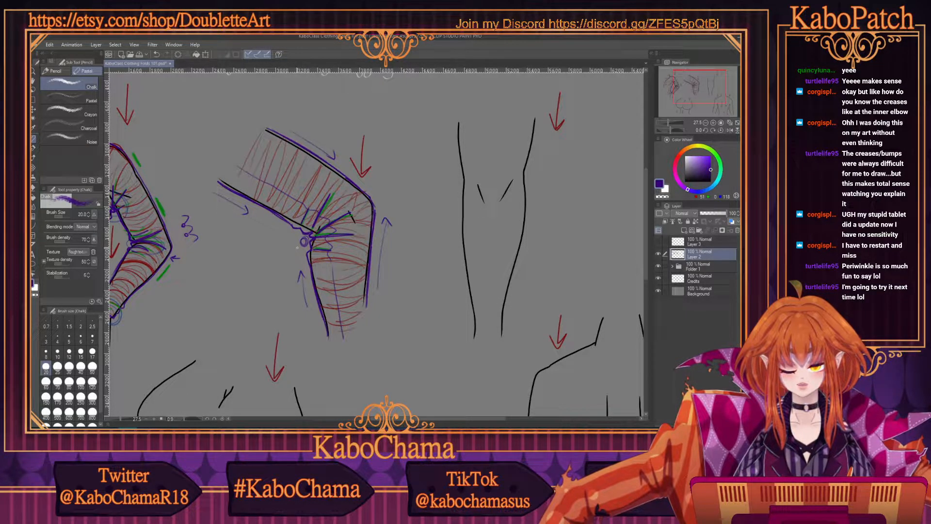
{"action": "left_click_drag", "start_coordinate": [358, 177], "coordinate": [372, 189]}
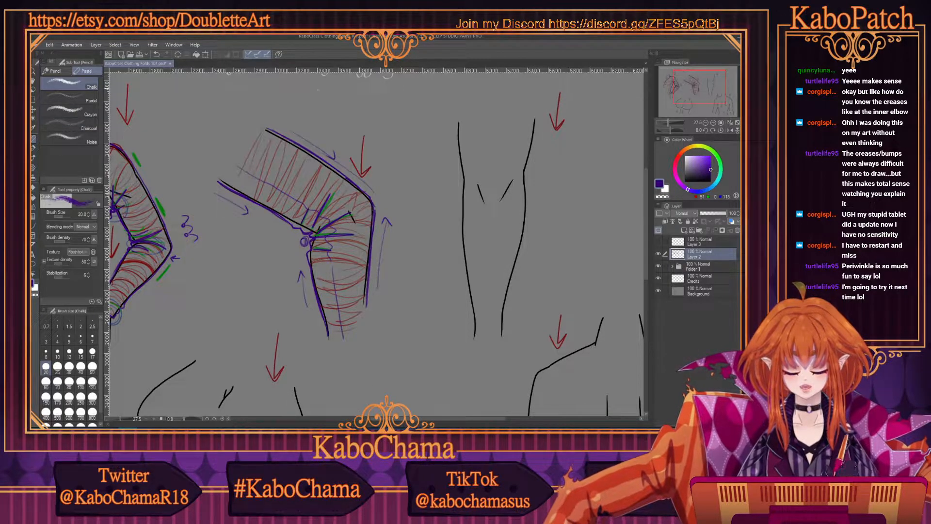
Try purple bulges and folds around the front of the bent knee and adjoining thigh, and undo them
{"action": "left_click_drag", "start_coordinate": [346, 178], "coordinate": [321, 156]}
{"action": "mouse_move", "coordinate": [361, 192]}
{"action": "left_mouse_down"}
{"action": "mouse_move", "coordinate": [374, 236]}
{"action": "mouse_move", "coordinate": [326, 175]}
{"action": "left_mouse_up"}
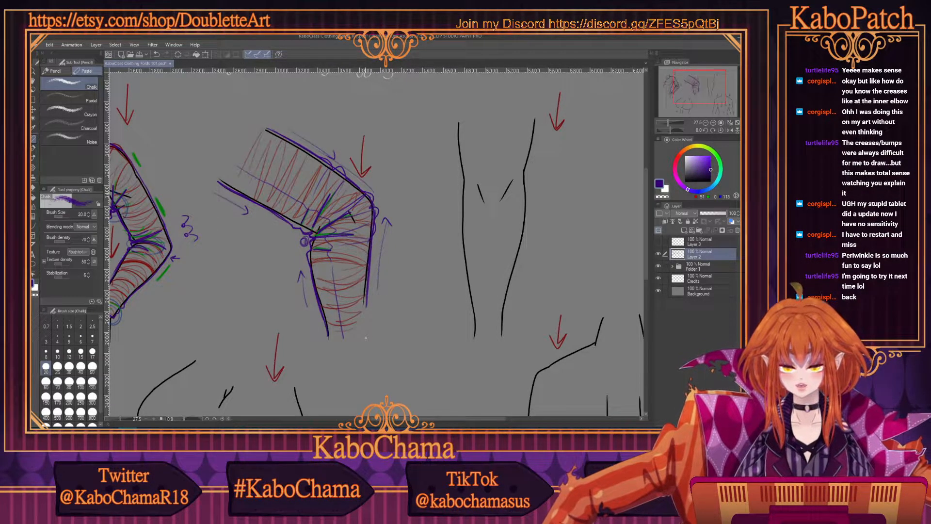
{"action": "key", "text": "ctrl+z"}
{"action": "key", "text": "ctrl+z"}
{"action": "key", "text": "ctrl+z"}
{"action": "key", "text": "ctrl+z"}
{"action": "key", "text": "ctrl+z"}
{"action": "key", "text": "ctrl+z"}
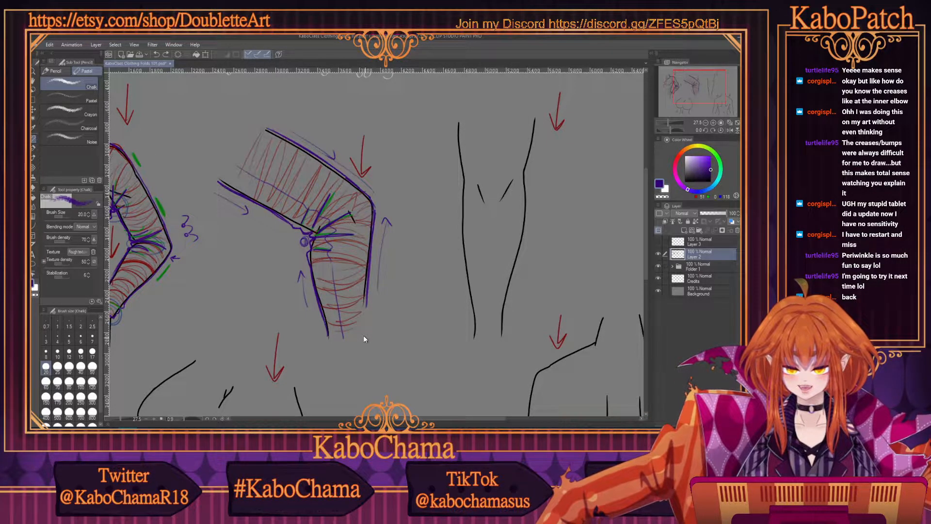
Draw curved dark red fold lines over the kneecap and down the lower part of the straight leg
{"action": "left_click_drag", "start_coordinate": [386, 418], "coordinate": [420, 425]}
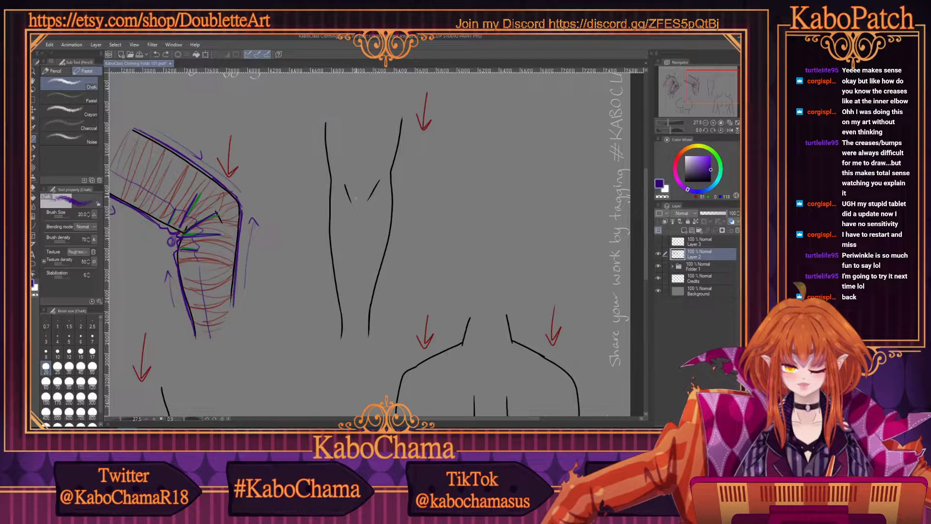
{"action": "left_click", "coordinate": [680, 155]}
{"action": "left_click_drag", "start_coordinate": [679, 154], "coordinate": [679, 156]}
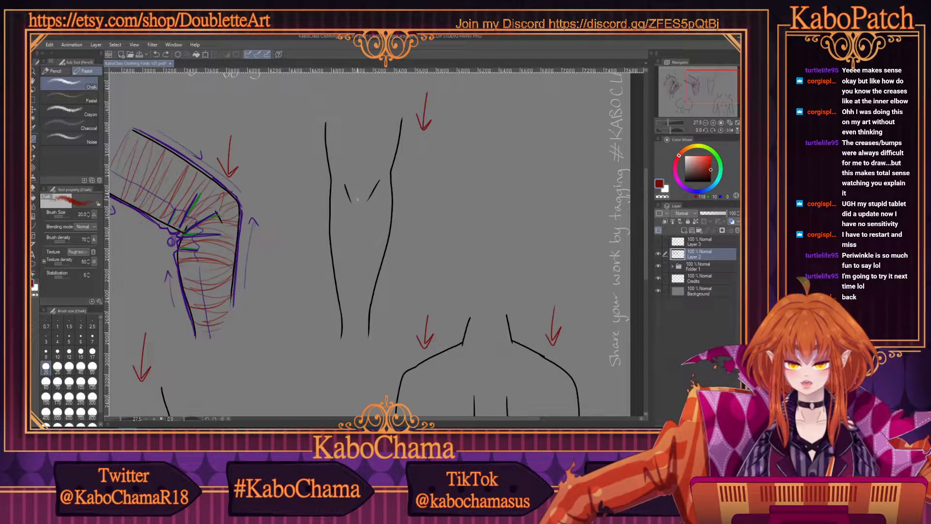
{"action": "mouse_move", "coordinate": [376, 184]}
{"action": "left_mouse_down"}
{"action": "mouse_move", "coordinate": [351, 190]}
{"action": "mouse_move", "coordinate": [349, 176]}
{"action": "mouse_move", "coordinate": [375, 165]}
{"action": "mouse_move", "coordinate": [357, 160]}
{"action": "left_mouse_up"}
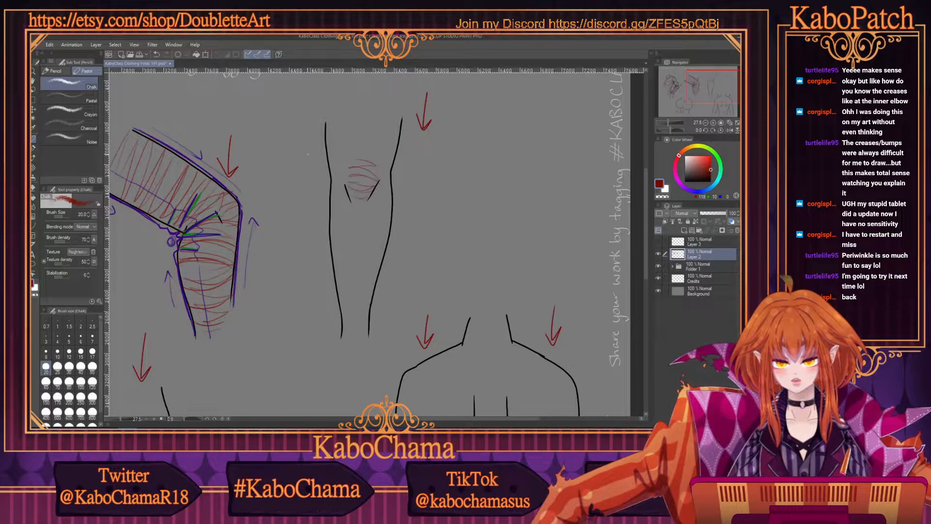
{"action": "mouse_move", "coordinate": [334, 204]}
{"action": "left_mouse_down"}
{"action": "mouse_move", "coordinate": [380, 206]}
{"action": "mouse_move", "coordinate": [346, 211]}
{"action": "mouse_move", "coordinate": [360, 225]}
{"action": "mouse_move", "coordinate": [337, 232]}
{"action": "mouse_move", "coordinate": [385, 224]}
{"action": "mouse_move", "coordinate": [335, 224]}
{"action": "mouse_move", "coordinate": [355, 251]}
{"action": "mouse_move", "coordinate": [342, 255]}
{"action": "mouse_move", "coordinate": [344, 286]}
{"action": "mouse_move", "coordinate": [370, 297]}
{"action": "mouse_move", "coordinate": [347, 325]}
{"action": "left_mouse_up"}
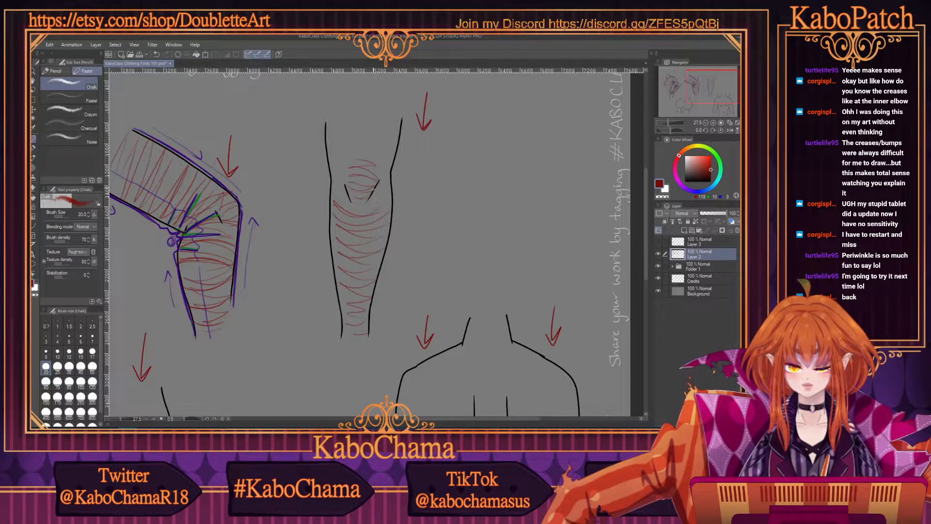
Continue the red fold lines from above the kneecap up to the top of the straight leg's thigh
{"action": "mouse_move", "coordinate": [332, 177]}
{"action": "left_mouse_down"}
{"action": "mouse_move", "coordinate": [376, 180]}
{"action": "mouse_move", "coordinate": [373, 163]}
{"action": "mouse_move", "coordinate": [354, 157]}
{"action": "left_mouse_up"}
{"action": "left_click_drag", "start_coordinate": [327, 154], "coordinate": [388, 136]}
{"action": "mouse_move", "coordinate": [323, 136]}
{"action": "left_mouse_down"}
{"action": "mouse_move", "coordinate": [392, 131]}
{"action": "mouse_move", "coordinate": [337, 125]}
{"action": "mouse_move", "coordinate": [370, 107]}
{"action": "left_mouse_up"}
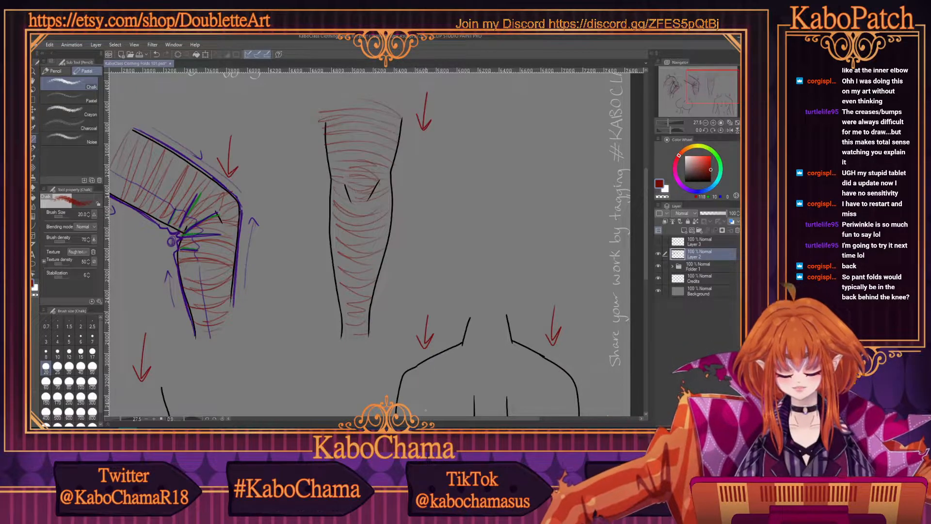
Mark the fold points along both sides of the straight leg's knee with small green ticks
{"action": "left_click_drag", "start_coordinate": [425, 418], "coordinate": [401, 418]}
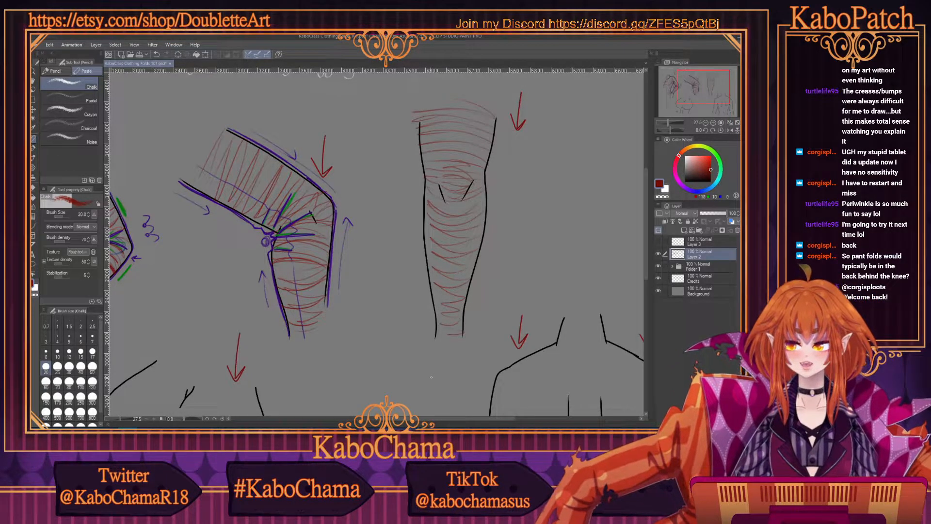
{"action": "left_click_drag", "start_coordinate": [391, 419], "coordinate": [406, 427]}
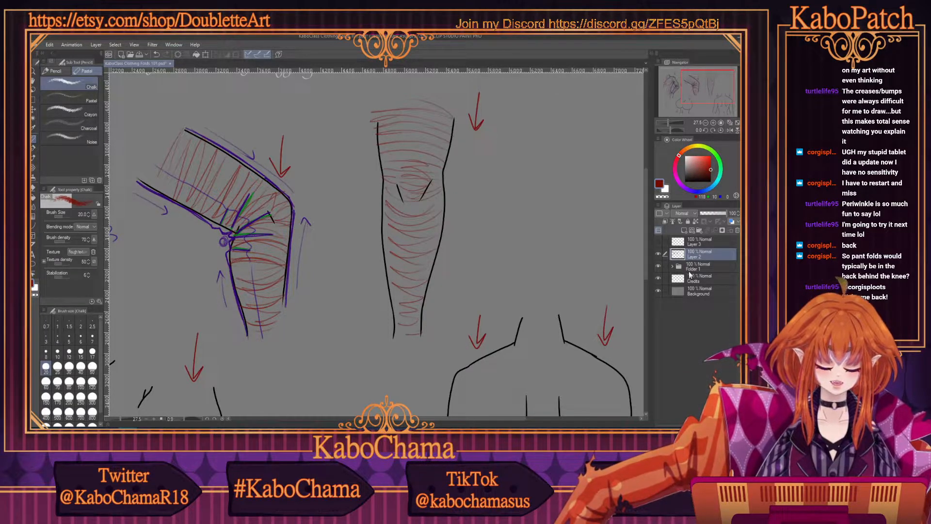
{"action": "left_click", "coordinate": [686, 190]}
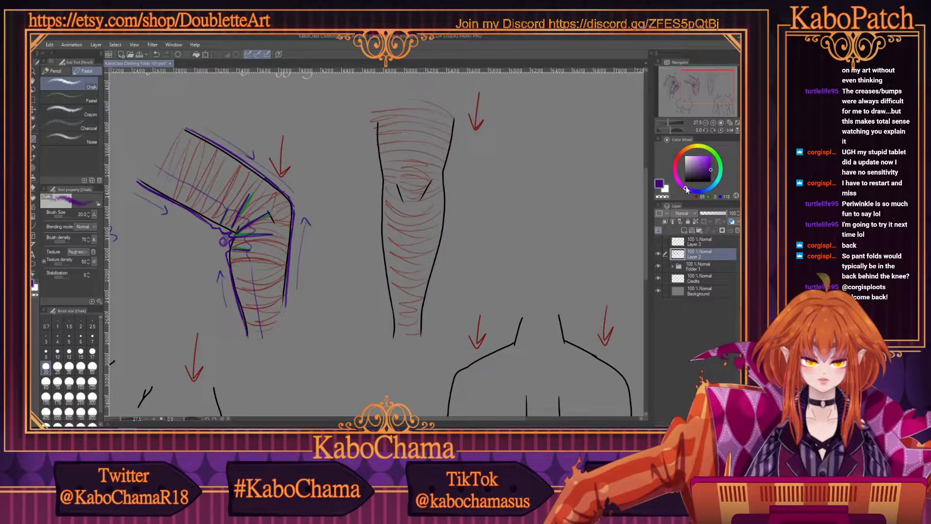
{"action": "left_click", "coordinate": [717, 156]}
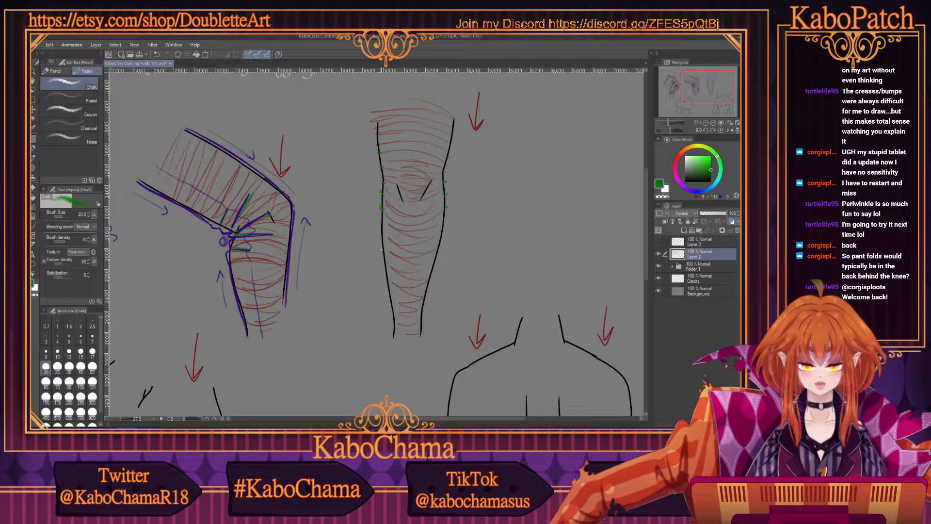
Outline both sides of the straight leg in dark purple, with small fold bumps at the knee and smooth edges elsewhere
{"action": "left_click", "coordinate": [688, 190]}
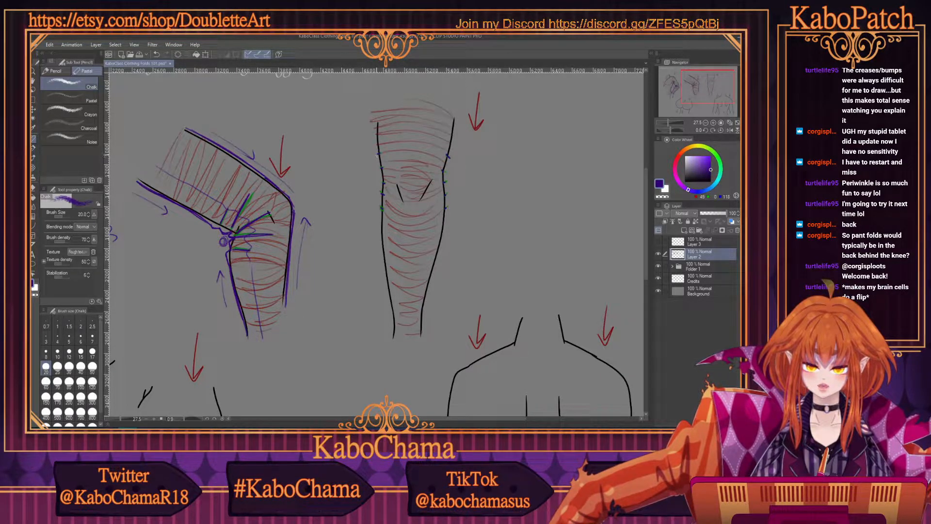
{"action": "left_click_drag", "start_coordinate": [376, 143], "coordinate": [381, 221]}
{"action": "mouse_move", "coordinate": [445, 206]}
{"action": "left_mouse_down"}
{"action": "mouse_move", "coordinate": [443, 230]}
{"action": "mouse_move", "coordinate": [447, 146]}
{"action": "left_mouse_up"}
{"action": "left_click_drag", "start_coordinate": [451, 150], "coordinate": [452, 133]}
{"action": "left_click_drag", "start_coordinate": [446, 223], "coordinate": [423, 341]}
{"action": "left_click_drag", "start_coordinate": [385, 272], "coordinate": [393, 337]}
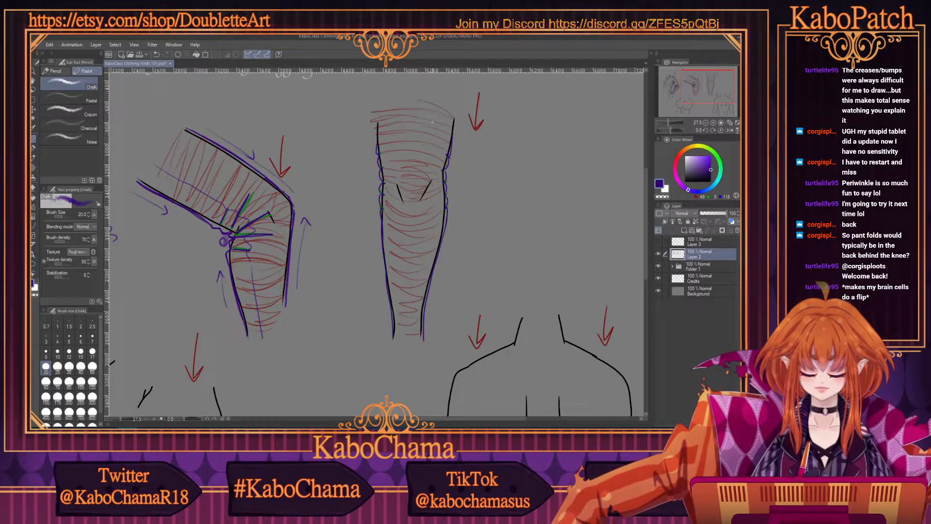
{"action": "left_click_drag", "start_coordinate": [375, 148], "coordinate": [376, 118]}
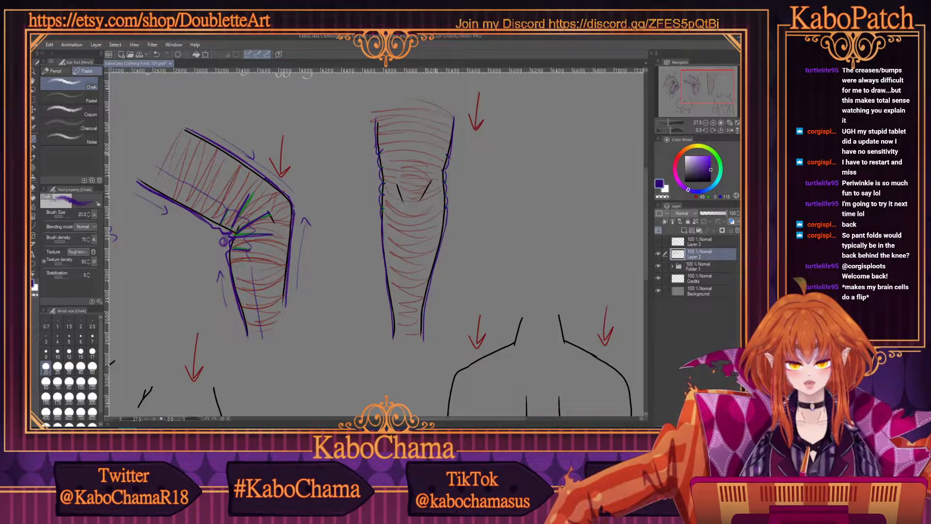
Add purple fold marks at the straight leg's knee and ankle, and a double-headed arrow across the top of the thigh
{"action": "left_click_drag", "start_coordinate": [448, 157], "coordinate": [441, 151]}
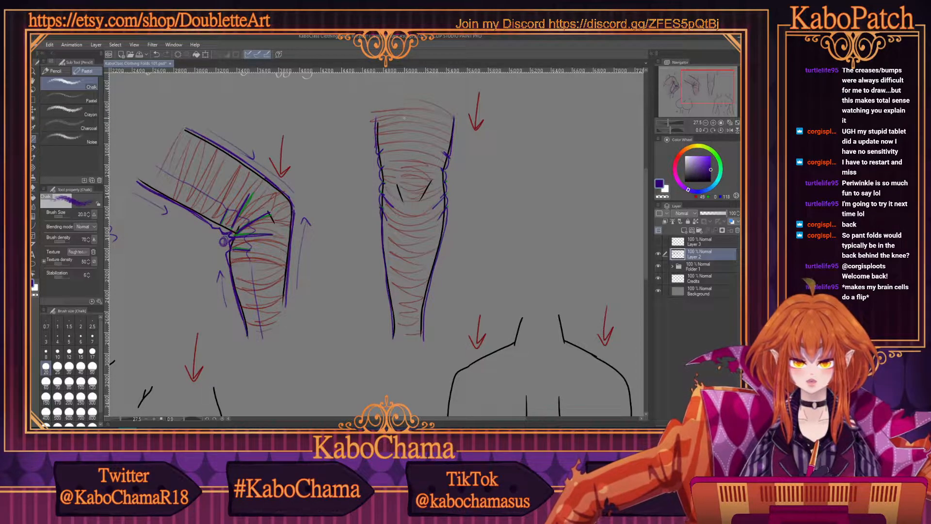
{"action": "mouse_move", "coordinate": [393, 105]}
{"action": "left_mouse_down"}
{"action": "mouse_move", "coordinate": [435, 104]}
{"action": "mouse_move", "coordinate": [392, 104]}
{"action": "mouse_move", "coordinate": [400, 111]}
{"action": "left_mouse_up"}
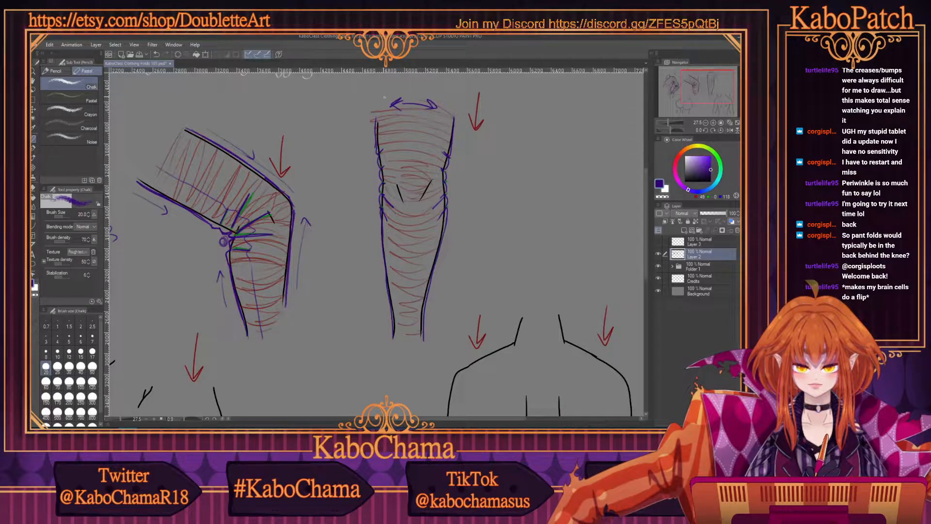
{"action": "mouse_move", "coordinate": [426, 310]}
{"action": "left_mouse_down"}
{"action": "mouse_move", "coordinate": [413, 330]}
{"action": "mouse_move", "coordinate": [424, 338]}
{"action": "left_mouse_up"}
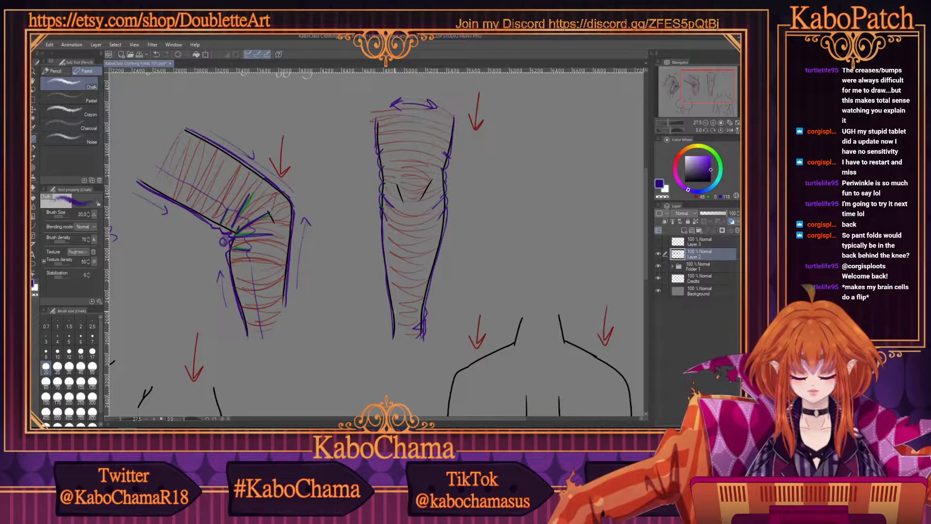
{"action": "mouse_move", "coordinate": [392, 309]}
{"action": "left_mouse_down"}
{"action": "mouse_move", "coordinate": [390, 339]}
{"action": "mouse_move", "coordinate": [402, 329]}
{"action": "left_mouse_up"}
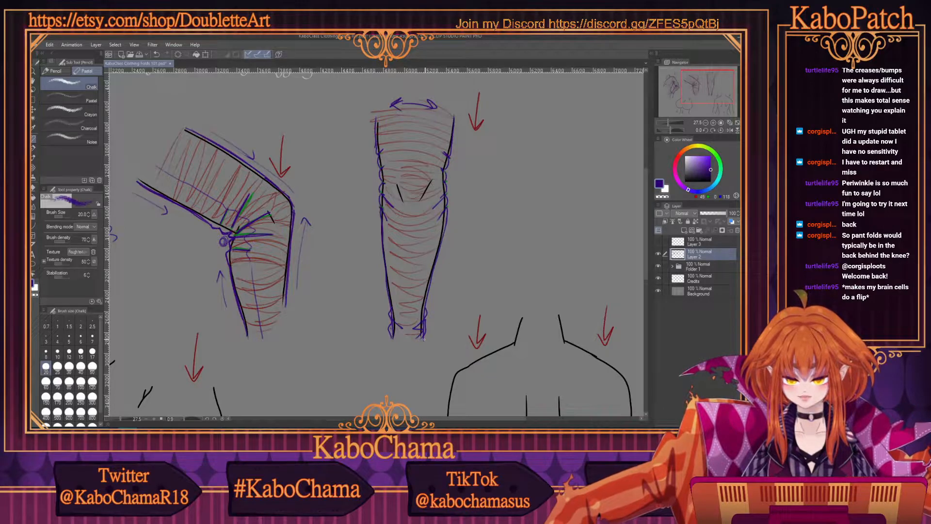
Sketch a small purple example of a bumpy fold edge with inner creases beside the straight leg, and touch up the ankle folds
{"action": "left_click_drag", "start_coordinate": [525, 158], "coordinate": [522, 205]}
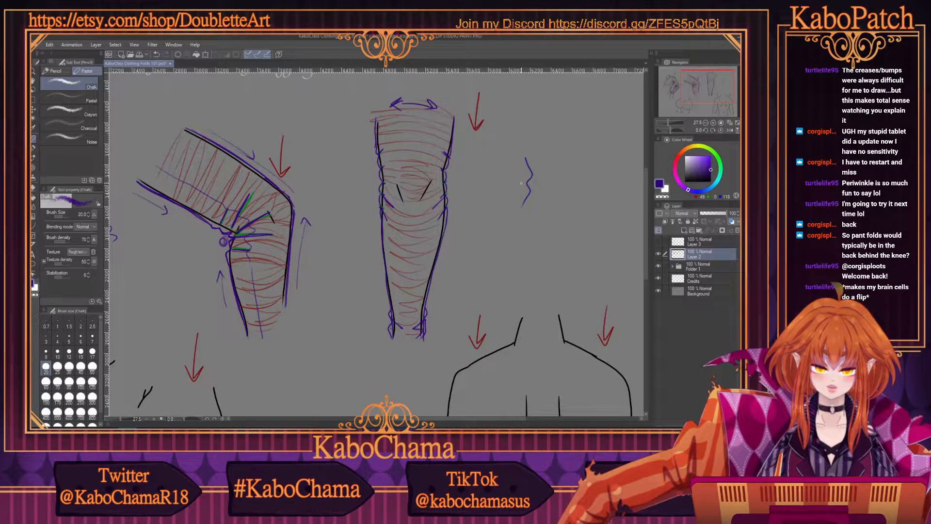
{"action": "left_click_drag", "start_coordinate": [525, 181], "coordinate": [503, 191]}
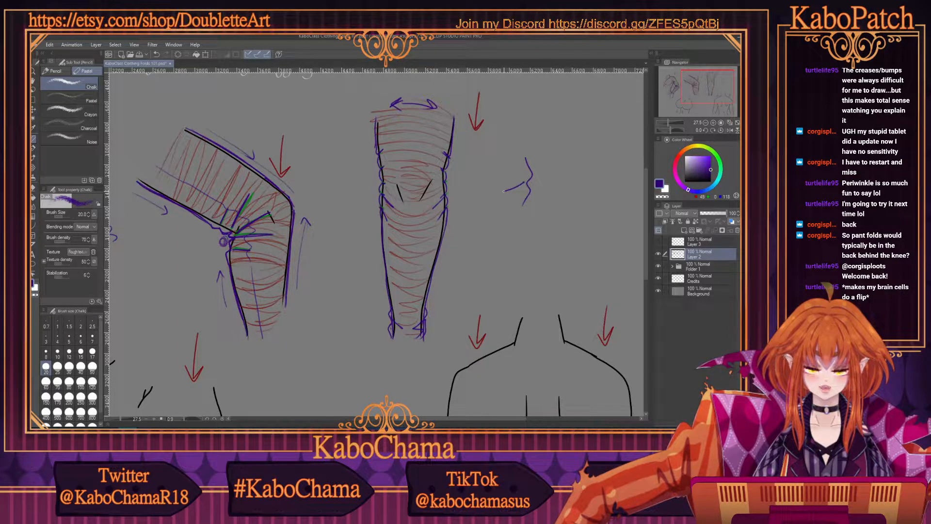
{"action": "mouse_move", "coordinate": [503, 191]}
{"action": "left_mouse_down"}
{"action": "mouse_move", "coordinate": [523, 193]}
{"action": "mouse_move", "coordinate": [482, 217]}
{"action": "left_mouse_up"}
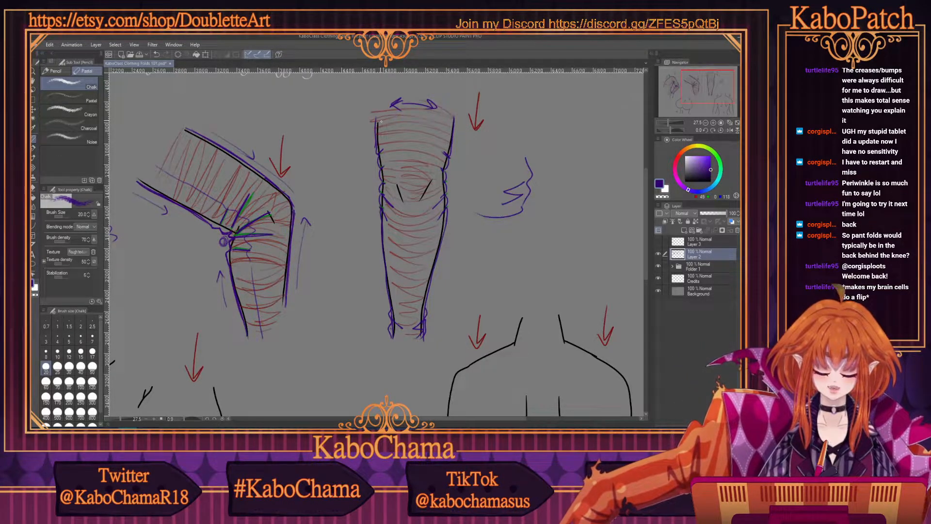
{"action": "left_click_drag", "start_coordinate": [399, 337], "coordinate": [392, 333]}
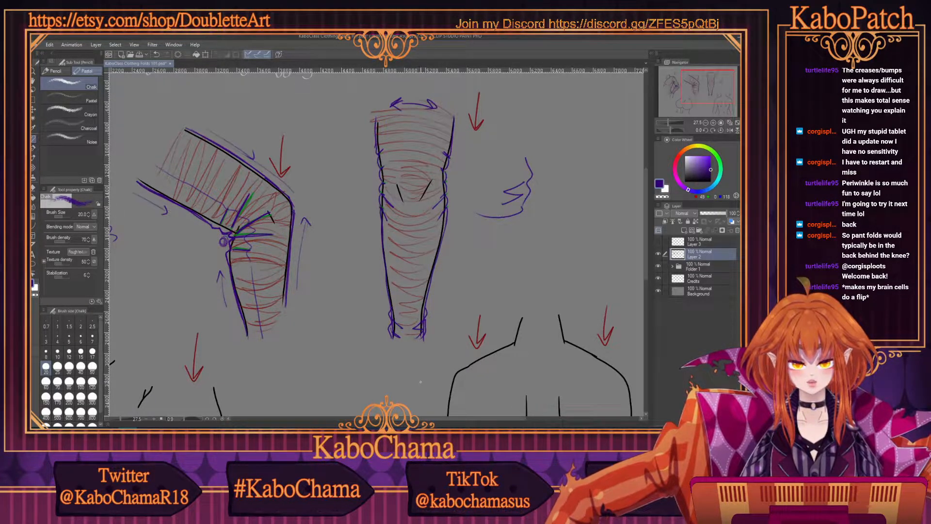
Sketch a second, larger purple fold example with long creases tapering inward from its edge, beside the first one
{"action": "mouse_move", "coordinate": [598, 142]}
{"action": "left_mouse_down"}
{"action": "mouse_move", "coordinate": [609, 163]}
{"action": "mouse_move", "coordinate": [601, 204]}
{"action": "left_mouse_up"}
{"action": "left_click_drag", "start_coordinate": [601, 172], "coordinate": [551, 195]}
{"action": "left_click_drag", "start_coordinate": [608, 197], "coordinate": [534, 208]}
{"action": "left_click_drag", "start_coordinate": [601, 201], "coordinate": [533, 215]}
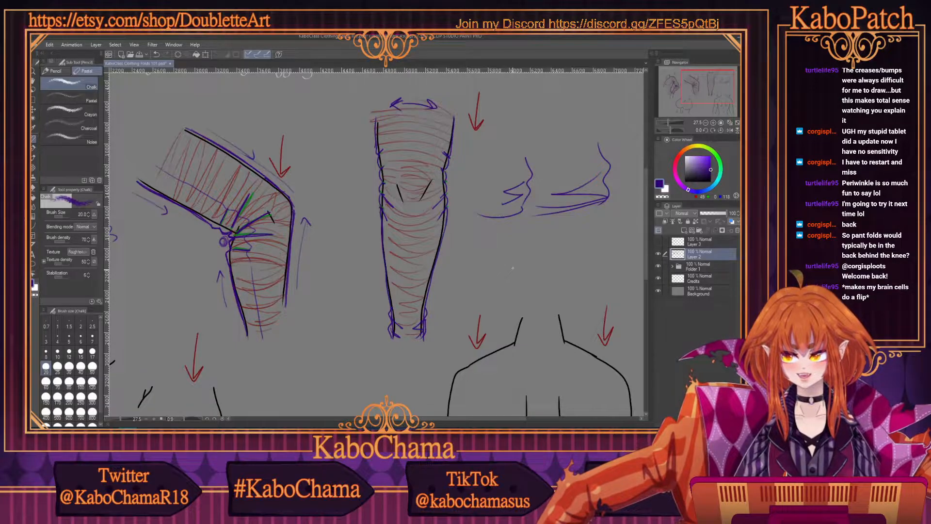
Draw curved dark red fold lines across the neck of the back-view torso, down to the shoulder line
{"action": "left_click_drag", "start_coordinate": [421, 418], "coordinate": [425, 425]}
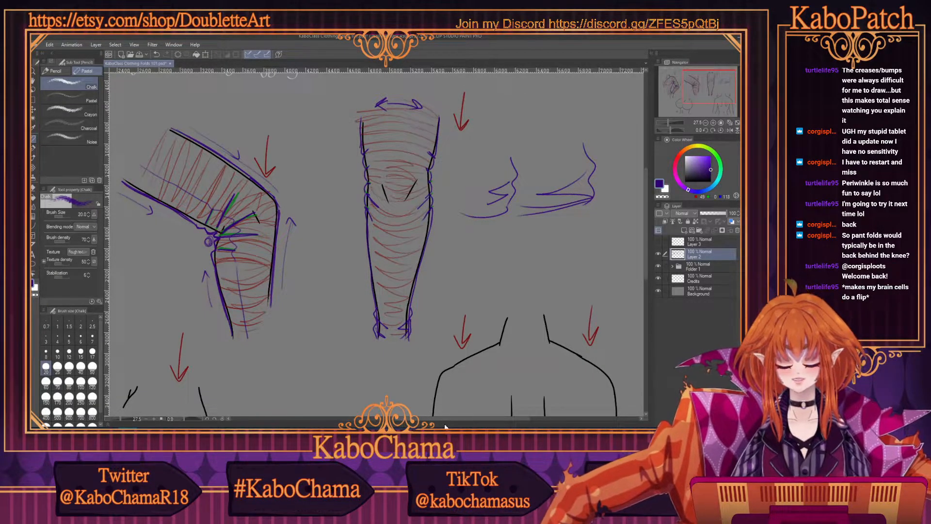
{"action": "left_click_drag", "start_coordinate": [439, 421], "coordinate": [440, 420]}
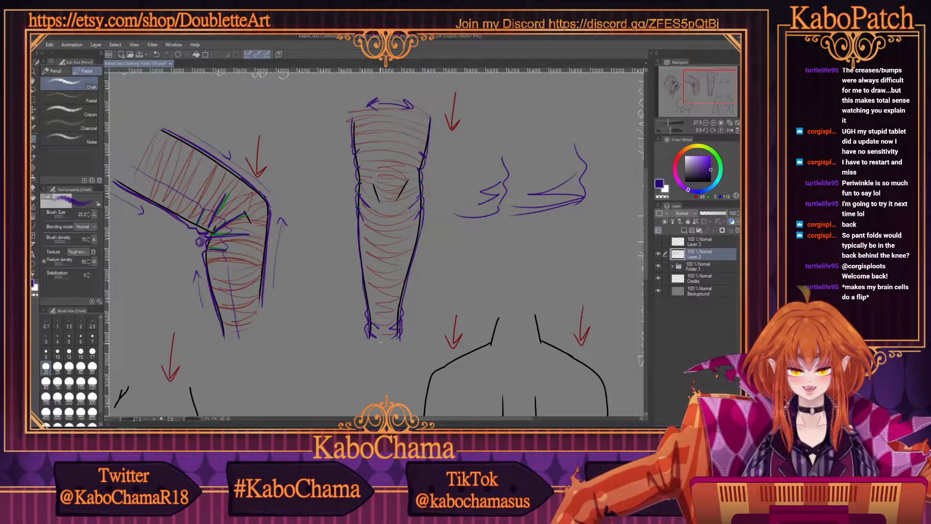
{"action": "left_click_drag", "start_coordinate": [646, 258], "coordinate": [645, 319]}
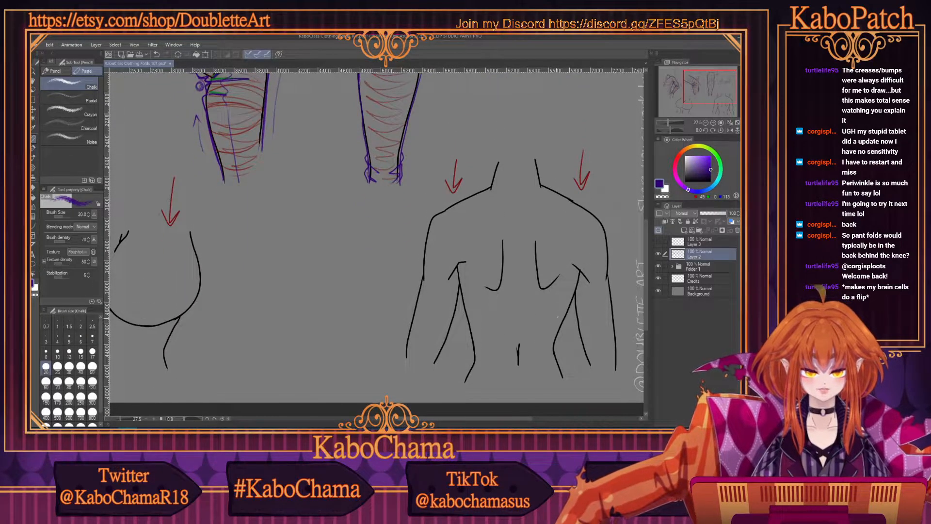
{"action": "left_click_drag", "start_coordinate": [430, 421], "coordinate": [450, 421]}
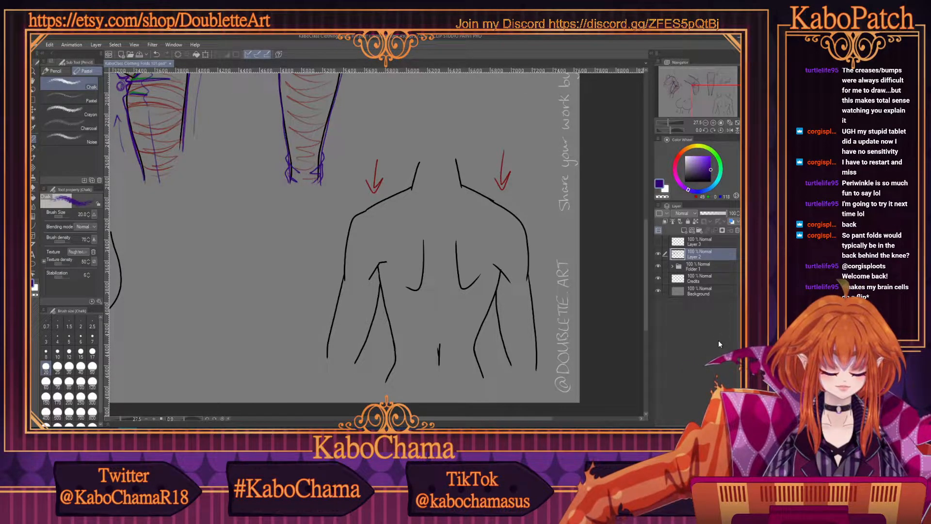
{"action": "left_click", "coordinate": [677, 163]}
{"action": "left_click_drag", "start_coordinate": [676, 161], "coordinate": [678, 158]}
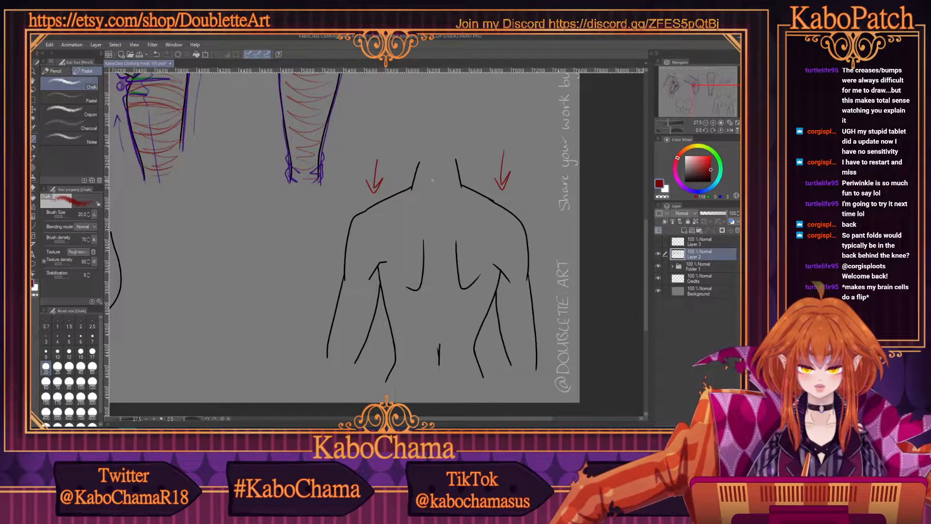
{"action": "left_click_drag", "start_coordinate": [427, 163], "coordinate": [452, 163]}
{"action": "left_click_drag", "start_coordinate": [417, 169], "coordinate": [454, 168]}
{"action": "left_click_drag", "start_coordinate": [415, 177], "coordinate": [458, 178]}
{"action": "left_click_drag", "start_coordinate": [416, 184], "coordinate": [461, 181]}
{"action": "left_click_drag", "start_coordinate": [415, 188], "coordinate": [461, 189]}
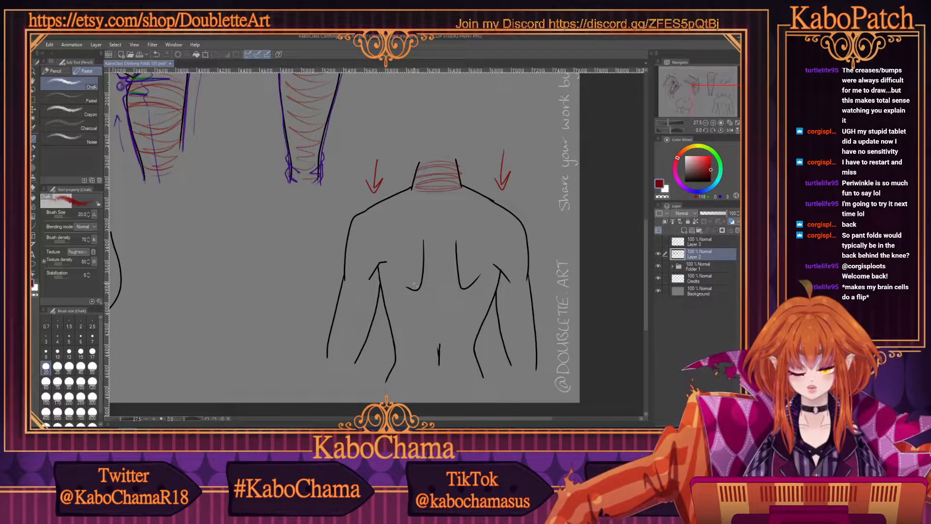
Fill both shoulder blades and the upper back with dark red fold lines that curve out toward the shoulders
{"action": "mouse_move", "coordinate": [418, 286]}
{"action": "left_mouse_down"}
{"action": "mouse_move", "coordinate": [385, 275]}
{"action": "mouse_move", "coordinate": [417, 282]}
{"action": "mouse_move", "coordinate": [391, 262]}
{"action": "mouse_move", "coordinate": [420, 268]}
{"action": "mouse_move", "coordinate": [379, 236]}
{"action": "mouse_move", "coordinate": [417, 234]}
{"action": "mouse_move", "coordinate": [384, 227]}
{"action": "mouse_move", "coordinate": [421, 217]}
{"action": "left_mouse_up"}
{"action": "left_click_drag", "start_coordinate": [378, 214], "coordinate": [415, 209]}
{"action": "left_click_drag", "start_coordinate": [386, 201], "coordinate": [419, 196]}
{"action": "mouse_move", "coordinate": [459, 285]}
{"action": "left_mouse_down"}
{"action": "mouse_move", "coordinate": [486, 270]}
{"action": "mouse_move", "coordinate": [495, 259]}
{"action": "mouse_move", "coordinate": [483, 242]}
{"action": "mouse_move", "coordinate": [499, 242]}
{"action": "mouse_move", "coordinate": [476, 225]}
{"action": "mouse_move", "coordinate": [503, 234]}
{"action": "left_mouse_up"}
{"action": "left_click_drag", "start_coordinate": [462, 211], "coordinate": [518, 245]}
{"action": "left_click_drag", "start_coordinate": [449, 210], "coordinate": [515, 228]}
{"action": "left_click_drag", "start_coordinate": [445, 198], "coordinate": [519, 228]}
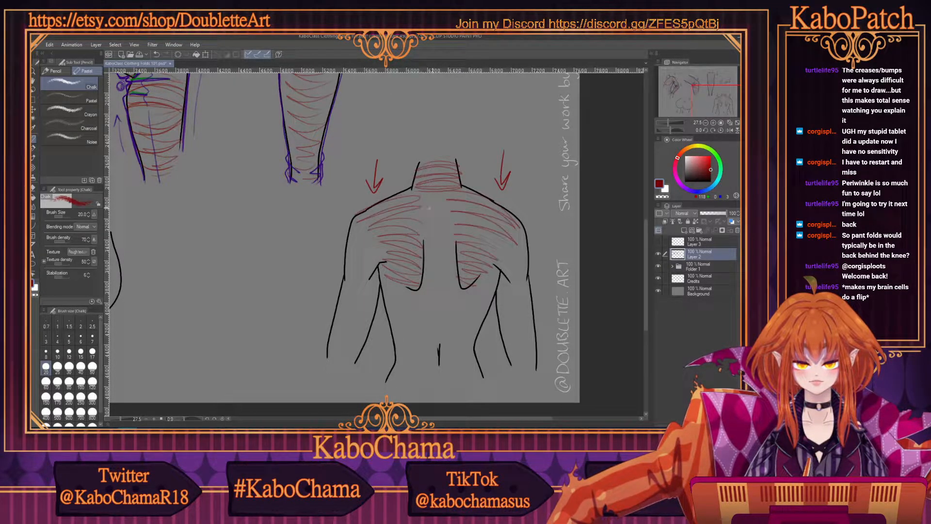
Draw a narrow red zigzag of fold lines down the spine, from the upper back to the base of the torso
{"action": "mouse_move", "coordinate": [427, 199]}
{"action": "left_mouse_down"}
{"action": "mouse_move", "coordinate": [448, 219]}
{"action": "mouse_move", "coordinate": [425, 223]}
{"action": "mouse_move", "coordinate": [449, 240]}
{"action": "mouse_move", "coordinate": [431, 244]}
{"action": "mouse_move", "coordinate": [444, 269]}
{"action": "left_mouse_up"}
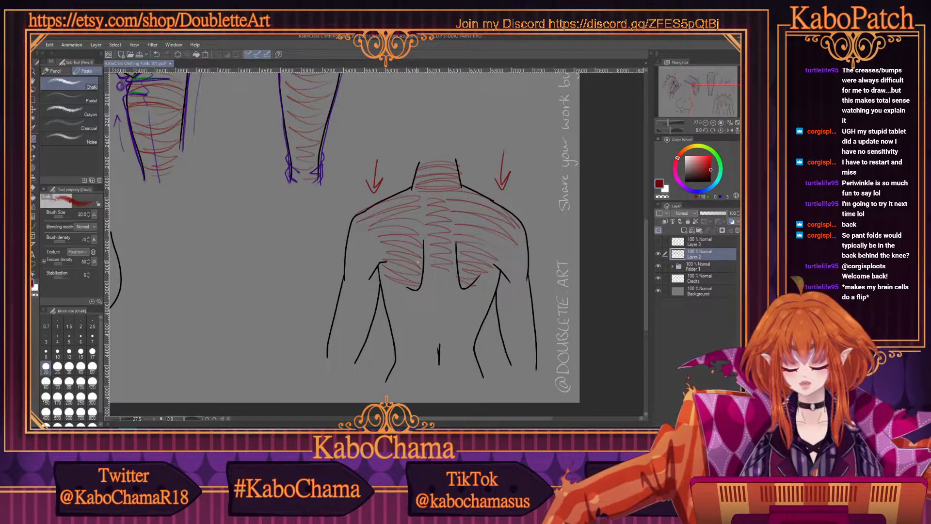
{"action": "key", "text": "ctrl+z"}
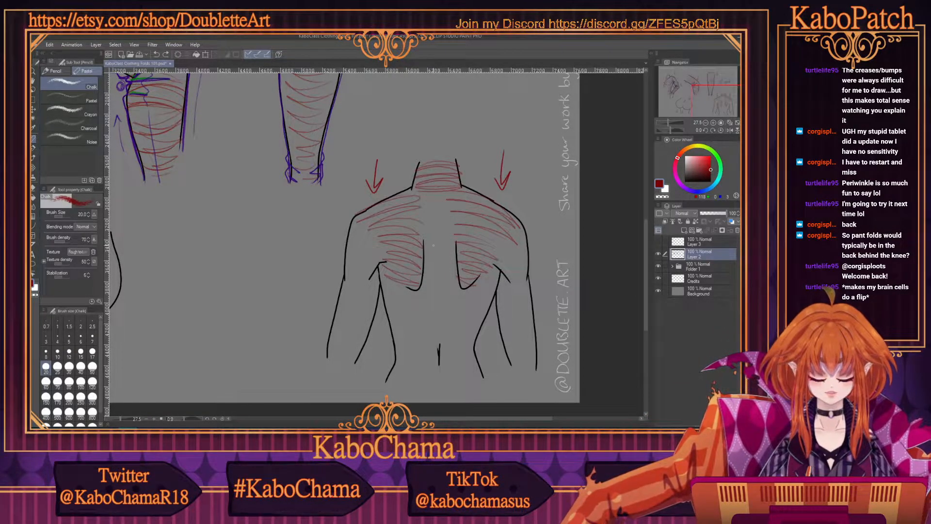
{"action": "mouse_move", "coordinate": [427, 197]}
{"action": "left_mouse_down"}
{"action": "mouse_move", "coordinate": [449, 220]}
{"action": "mouse_move", "coordinate": [452, 254]}
{"action": "mouse_move", "coordinate": [447, 285]}
{"action": "mouse_move", "coordinate": [429, 293]}
{"action": "mouse_move", "coordinate": [441, 348]}
{"action": "mouse_move", "coordinate": [428, 361]}
{"action": "mouse_move", "coordinate": [448, 365]}
{"action": "mouse_move", "coordinate": [445, 381]}
{"action": "mouse_move", "coordinate": [426, 386]}
{"action": "left_mouse_up"}
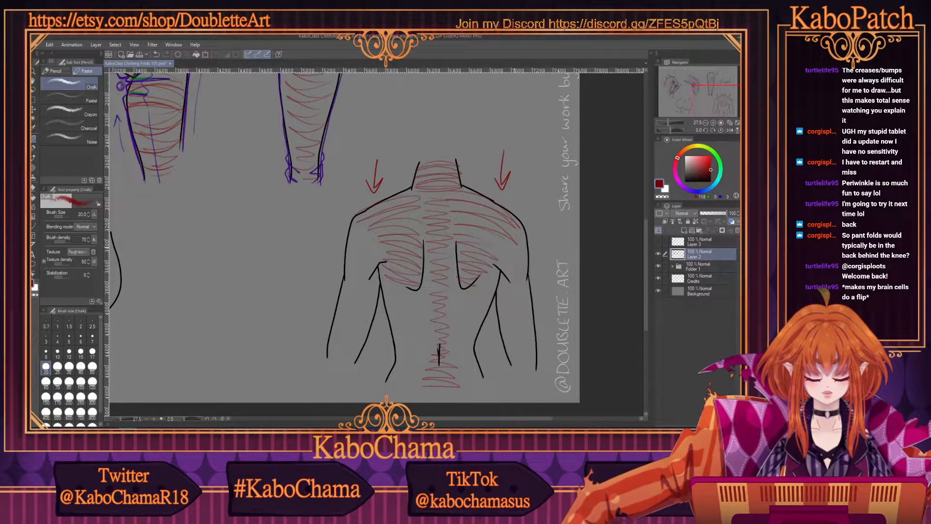
Cover the shoulders, both arms and both sides of the lower back with curved dark red fold lines
{"action": "mouse_move", "coordinate": [506, 221]}
{"action": "left_mouse_down"}
{"action": "mouse_move", "coordinate": [490, 233]}
{"action": "mouse_move", "coordinate": [516, 226]}
{"action": "mouse_move", "coordinate": [489, 247]}
{"action": "mouse_move", "coordinate": [522, 236]}
{"action": "mouse_move", "coordinate": [516, 255]}
{"action": "mouse_move", "coordinate": [496, 259]}
{"action": "mouse_move", "coordinate": [528, 273]}
{"action": "left_mouse_up"}
{"action": "left_click_drag", "start_coordinate": [508, 275], "coordinate": [526, 280]}
{"action": "mouse_move", "coordinate": [359, 216]}
{"action": "left_mouse_down"}
{"action": "mouse_move", "coordinate": [377, 238]}
{"action": "mouse_move", "coordinate": [368, 279]}
{"action": "left_mouse_up"}
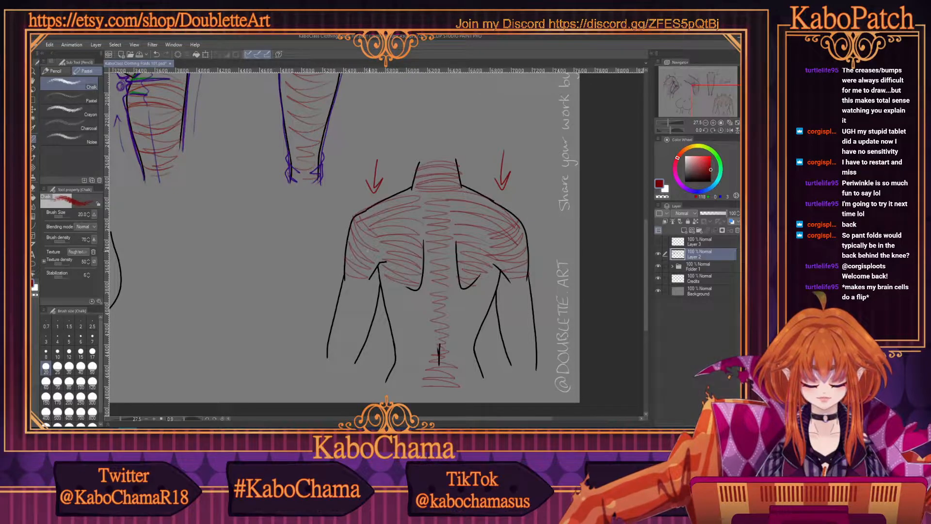
{"action": "mouse_move", "coordinate": [516, 286]}
{"action": "left_mouse_down"}
{"action": "mouse_move", "coordinate": [499, 306]}
{"action": "mouse_move", "coordinate": [531, 304]}
{"action": "mouse_move", "coordinate": [500, 318]}
{"action": "mouse_move", "coordinate": [532, 328]}
{"action": "mouse_move", "coordinate": [503, 335]}
{"action": "mouse_move", "coordinate": [535, 343]}
{"action": "mouse_move", "coordinate": [509, 353]}
{"action": "mouse_move", "coordinate": [530, 376]}
{"action": "left_mouse_up"}
{"action": "mouse_move", "coordinate": [351, 281]}
{"action": "left_mouse_down"}
{"action": "mouse_move", "coordinate": [377, 288]}
{"action": "mouse_move", "coordinate": [348, 295]}
{"action": "mouse_move", "coordinate": [373, 308]}
{"action": "mouse_move", "coordinate": [344, 304]}
{"action": "mouse_move", "coordinate": [365, 322]}
{"action": "mouse_move", "coordinate": [337, 321]}
{"action": "mouse_move", "coordinate": [337, 330]}
{"action": "mouse_move", "coordinate": [366, 341]}
{"action": "mouse_move", "coordinate": [332, 337]}
{"action": "mouse_move", "coordinate": [342, 348]}
{"action": "mouse_move", "coordinate": [334, 370]}
{"action": "left_mouse_up"}
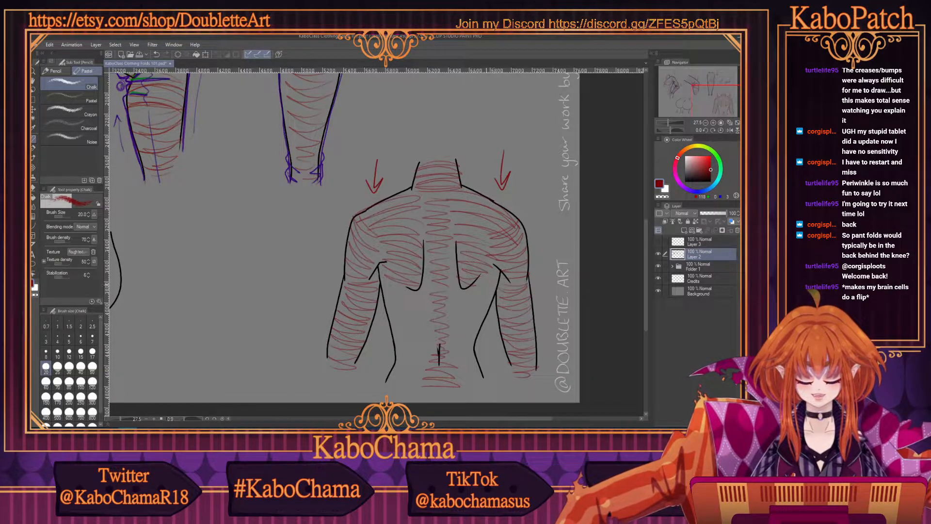
{"action": "mouse_move", "coordinate": [486, 277]}
{"action": "left_mouse_down"}
{"action": "mouse_move", "coordinate": [454, 299]}
{"action": "mouse_move", "coordinate": [482, 309]}
{"action": "mouse_move", "coordinate": [453, 320]}
{"action": "mouse_move", "coordinate": [470, 332]}
{"action": "mouse_move", "coordinate": [455, 369]}
{"action": "mouse_move", "coordinate": [477, 379]}
{"action": "left_mouse_up"}
{"action": "mouse_move", "coordinate": [384, 287]}
{"action": "left_mouse_down"}
{"action": "mouse_move", "coordinate": [420, 296]}
{"action": "mouse_move", "coordinate": [386, 284]}
{"action": "mouse_move", "coordinate": [426, 313]}
{"action": "mouse_move", "coordinate": [389, 301]}
{"action": "mouse_move", "coordinate": [393, 313]}
{"action": "mouse_move", "coordinate": [427, 328]}
{"action": "mouse_move", "coordinate": [396, 326]}
{"action": "mouse_move", "coordinate": [414, 354]}
{"action": "mouse_move", "coordinate": [398, 361]}
{"action": "mouse_move", "coordinate": [401, 351]}
{"action": "mouse_move", "coordinate": [422, 366]}
{"action": "mouse_move", "coordinate": [389, 385]}
{"action": "left_mouse_up"}
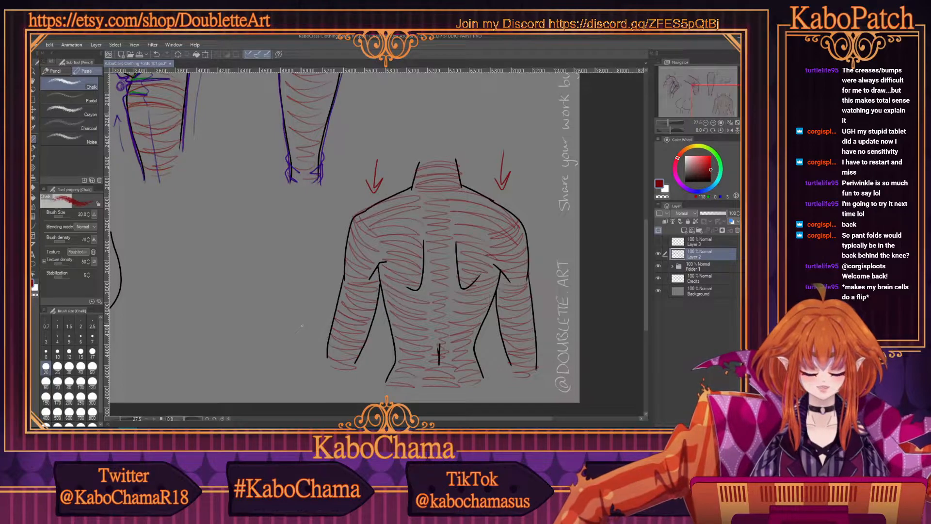
Switch the drawing colour to dark green
{"action": "left_click", "coordinate": [688, 189]}
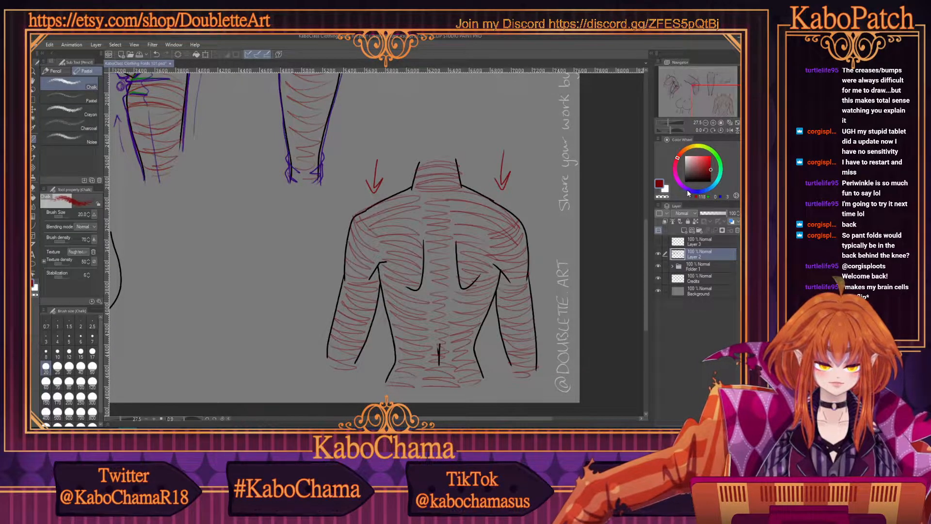
{"action": "left_click", "coordinate": [688, 190]}
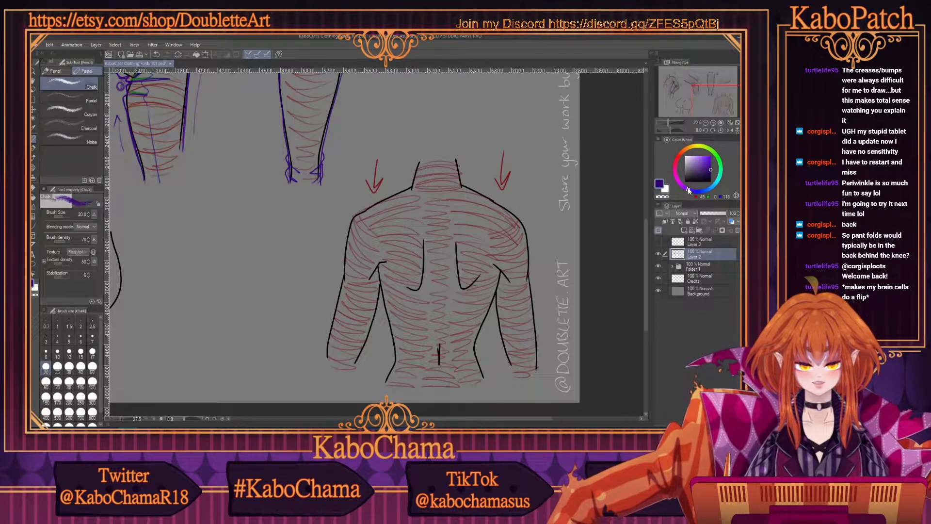
{"action": "left_click", "coordinate": [719, 162]}
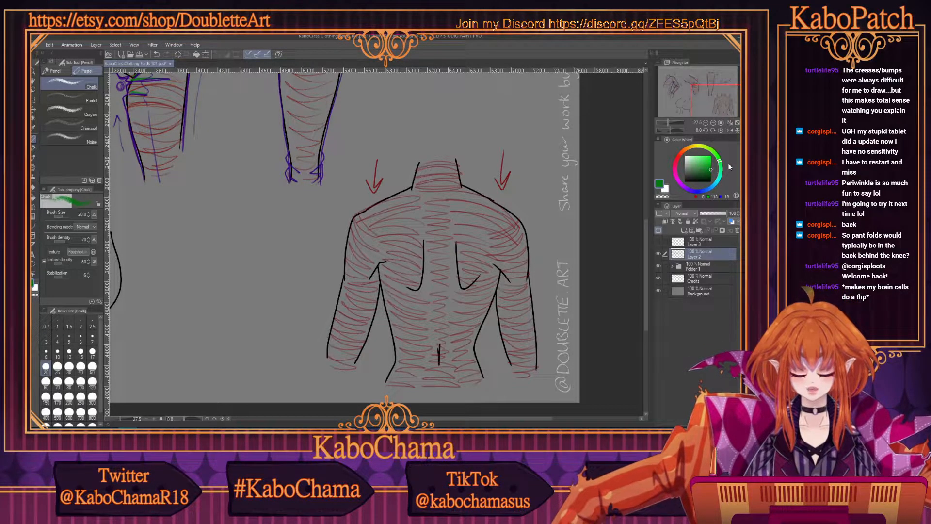
Compare the bare back sketch with the fold-line version by hiding and showing Layer 2 several times
{"action": "left_click", "coordinate": [658, 253]}
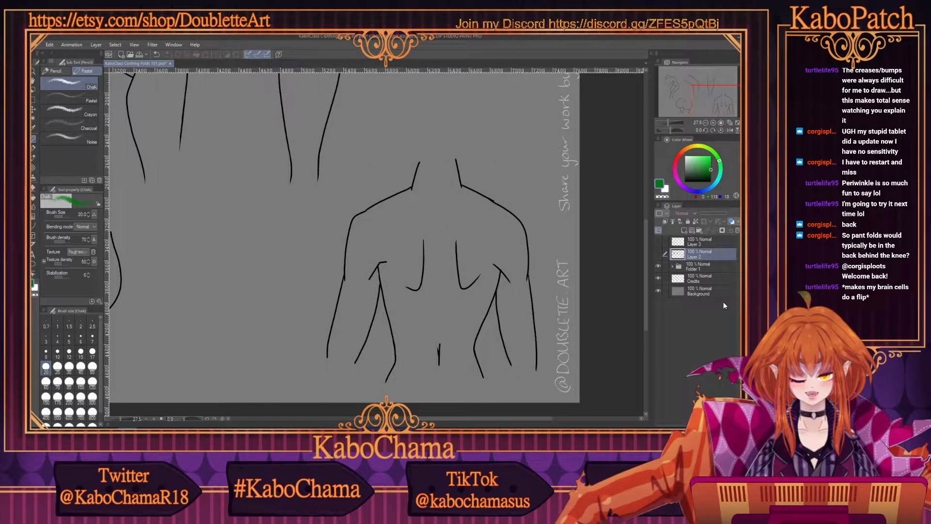
{"action": "left_click", "coordinate": [658, 253]}
{"action": "left_click", "coordinate": [658, 254]}
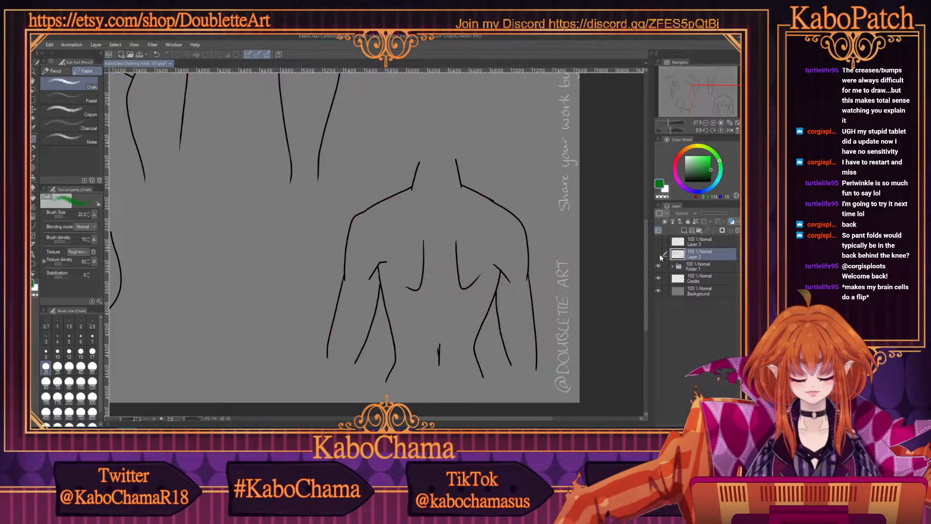
{"action": "left_click", "coordinate": [658, 254]}
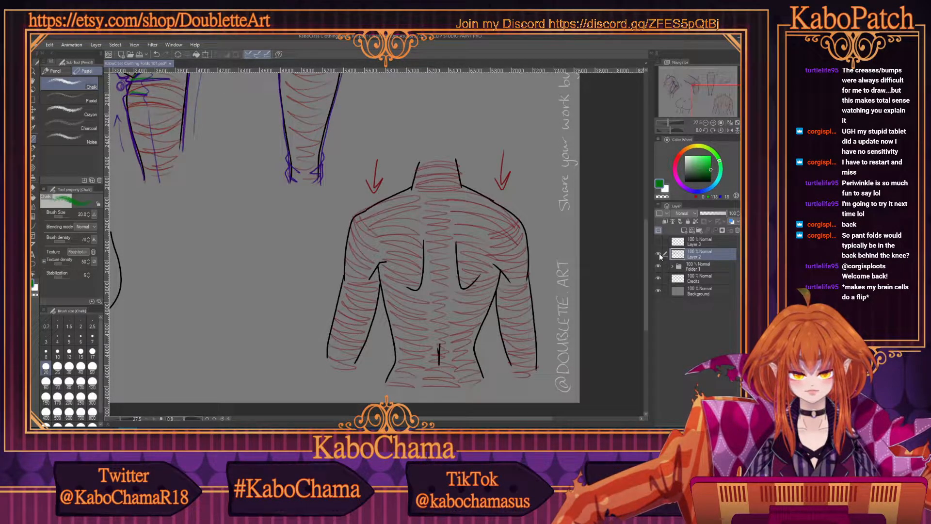
{"action": "left_click", "coordinate": [659, 253]}
{"action": "left_click", "coordinate": [659, 254]}
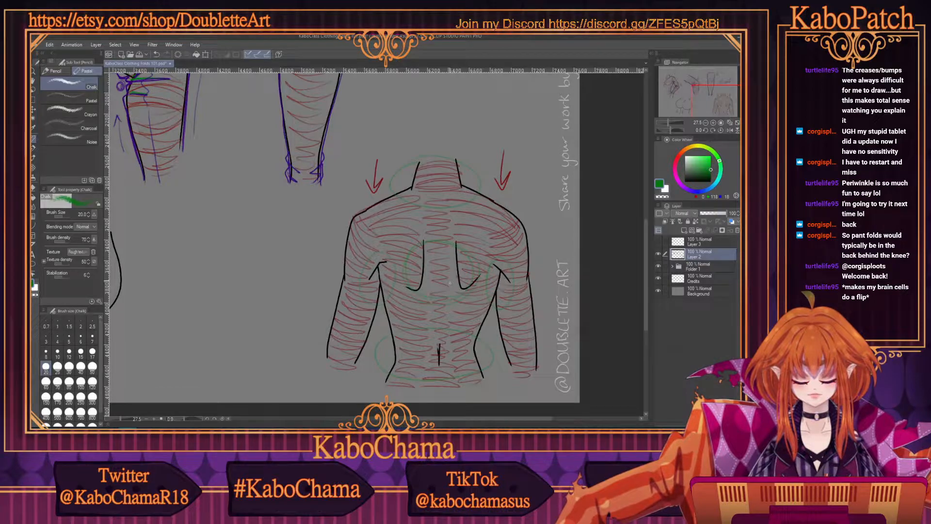
Save the drawing and mark compression folds in green at the neck base, in both armpits and across the waist
{"action": "key", "text": "ctrl+s"}
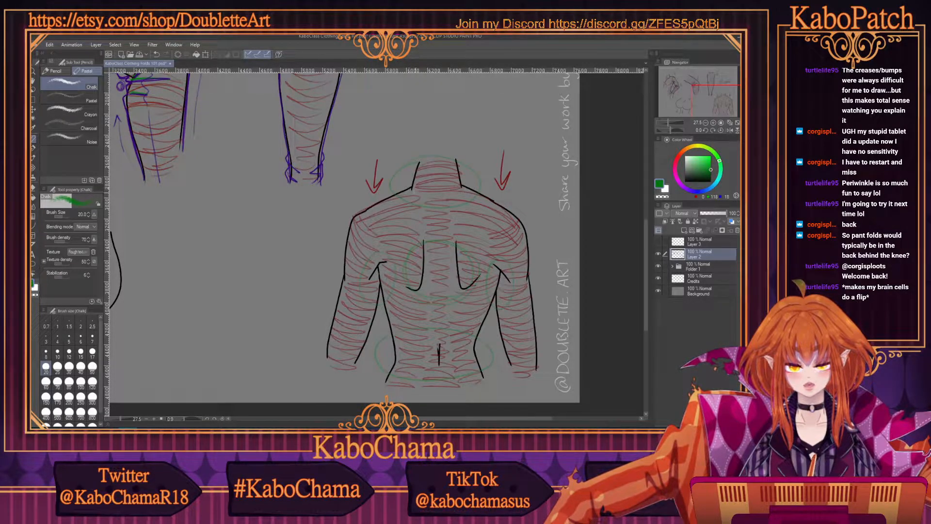
{"action": "left_click_drag", "start_coordinate": [407, 190], "coordinate": [472, 184]}
{"action": "left_click_drag", "start_coordinate": [405, 183], "coordinate": [419, 182]}
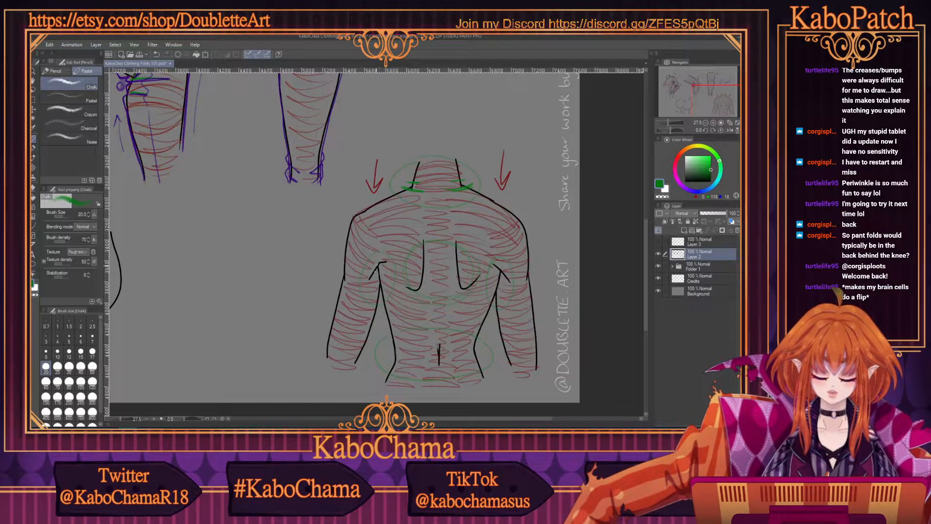
{"action": "mouse_move", "coordinate": [378, 269]}
{"action": "left_mouse_down"}
{"action": "mouse_move", "coordinate": [374, 249]}
{"action": "mouse_move", "coordinate": [381, 279]}
{"action": "mouse_move", "coordinate": [362, 279]}
{"action": "mouse_move", "coordinate": [378, 286]}
{"action": "left_mouse_up"}
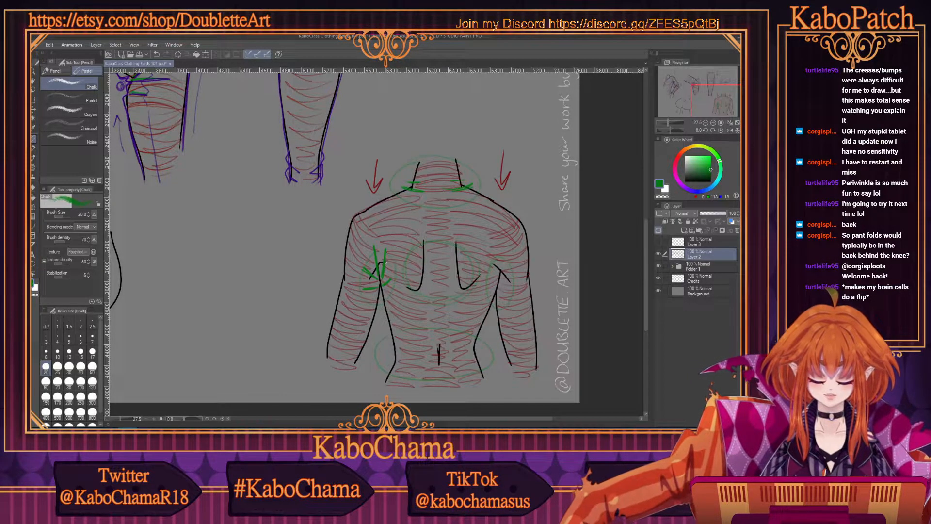
{"action": "mouse_move", "coordinate": [495, 247]}
{"action": "left_mouse_down"}
{"action": "mouse_move", "coordinate": [505, 270]}
{"action": "mouse_move", "coordinate": [486, 265]}
{"action": "mouse_move", "coordinate": [497, 286]}
{"action": "left_mouse_up"}
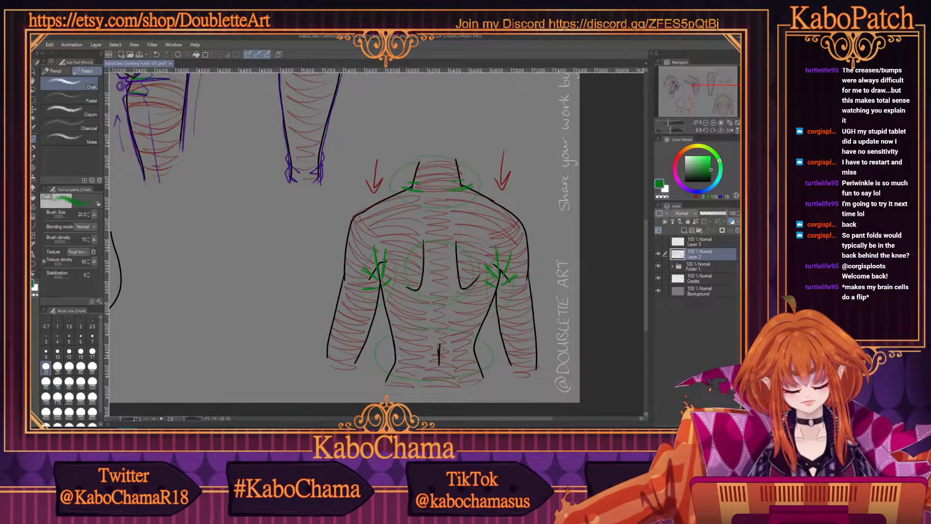
{"action": "mouse_move", "coordinate": [490, 360]}
{"action": "left_mouse_down"}
{"action": "mouse_move", "coordinate": [386, 359]}
{"action": "mouse_move", "coordinate": [455, 359]}
{"action": "mouse_move", "coordinate": [434, 357]}
{"action": "left_mouse_up"}
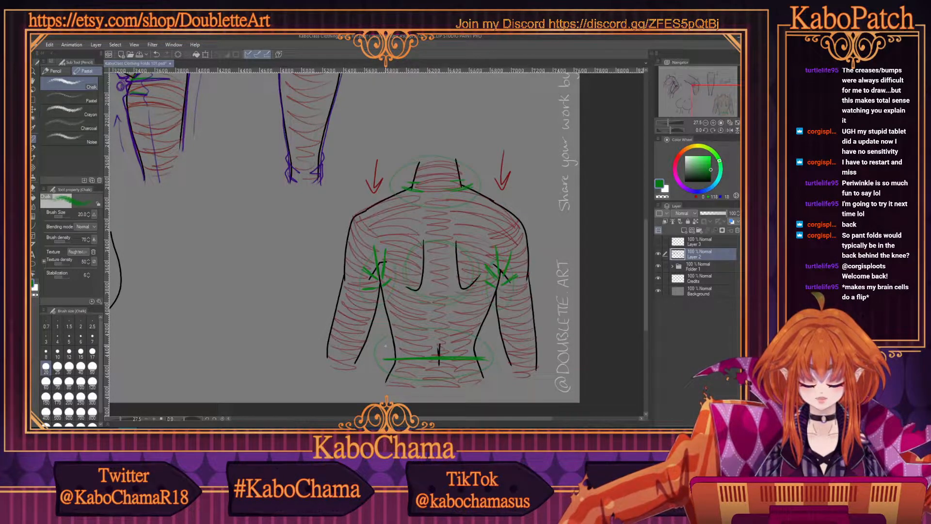
{"action": "mouse_move", "coordinate": [488, 345]}
{"action": "left_mouse_down"}
{"action": "mouse_move", "coordinate": [412, 350]}
{"action": "mouse_move", "coordinate": [411, 368]}
{"action": "mouse_move", "coordinate": [477, 371]}
{"action": "left_mouse_up"}
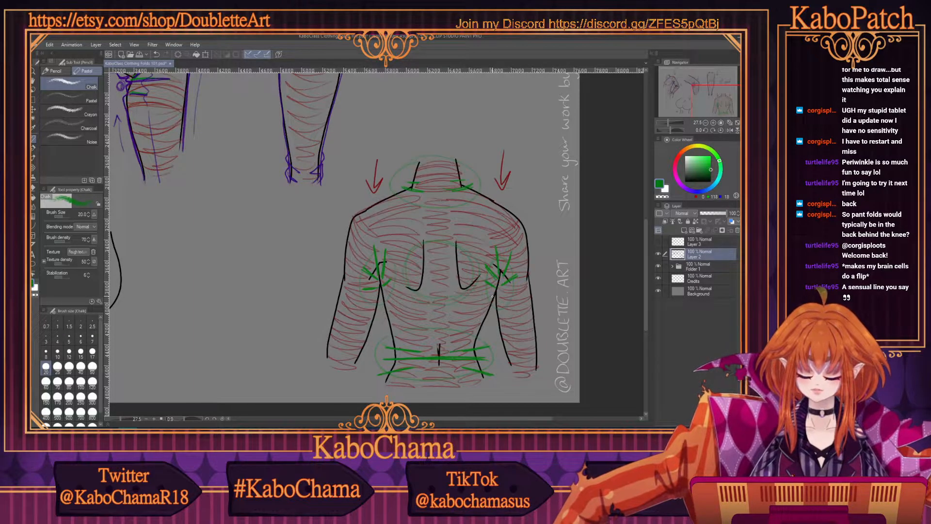
Add horizontal green compression marks along the spine between the shoulder blades of the back sketch
{"action": "left_click_drag", "start_coordinate": [426, 286], "coordinate": [456, 286]}
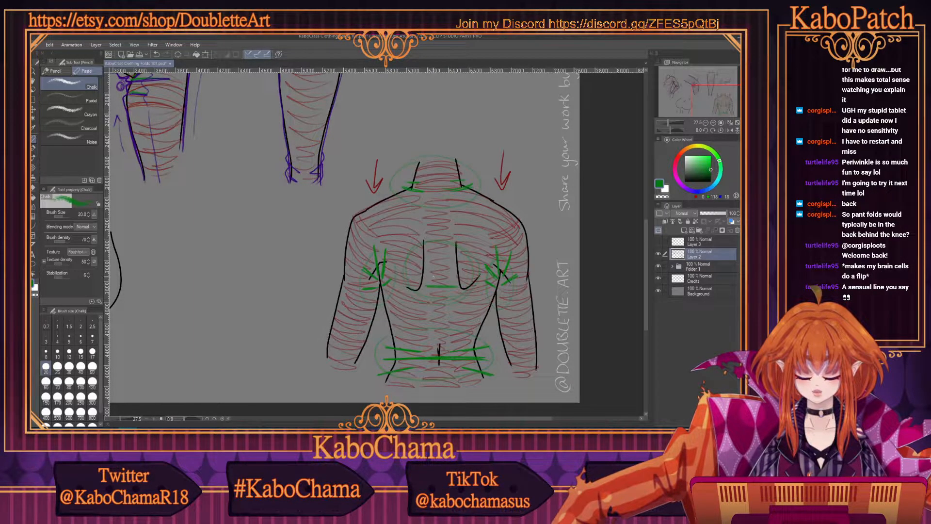
{"action": "left_click_drag", "start_coordinate": [448, 249], "coordinate": [434, 250]}
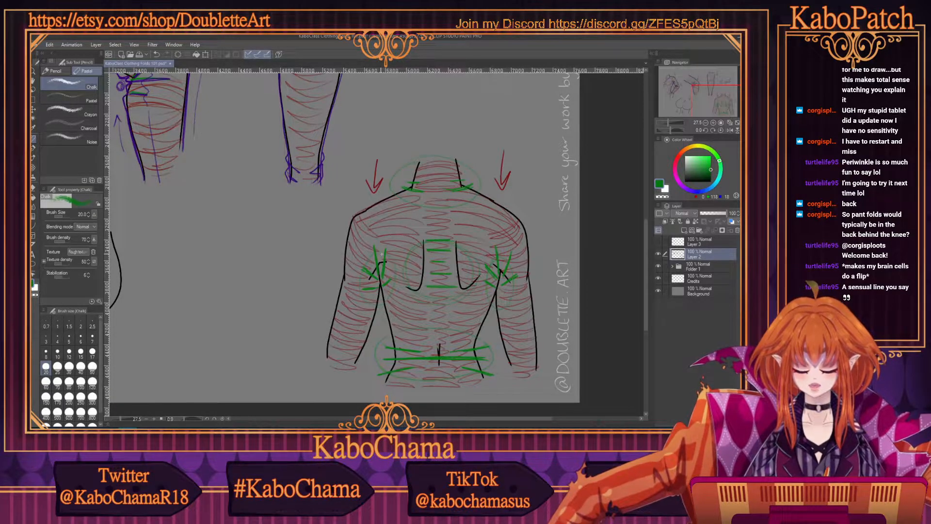
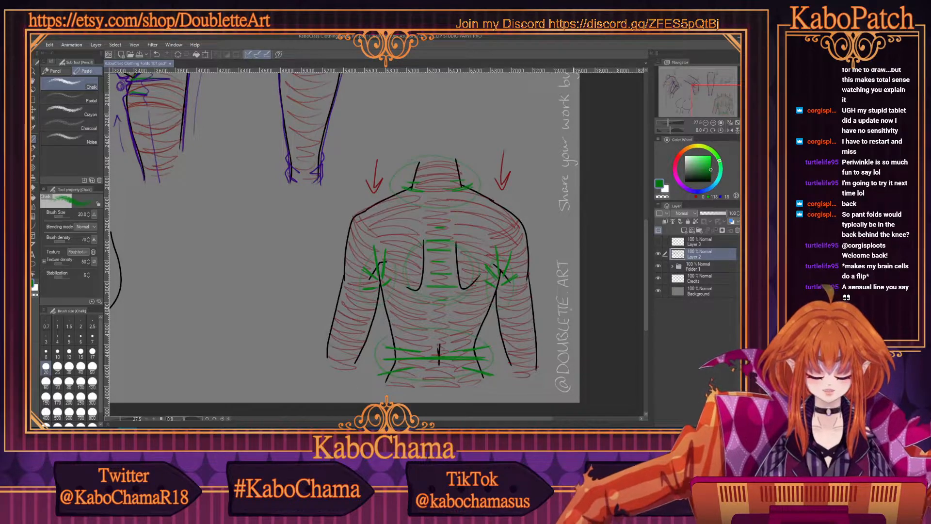
Switch the drawing colour to dark purple and draw the garment creases in the left armpit, continuing down the inner sleeve and torso side
{"action": "left_click", "coordinate": [689, 189]}
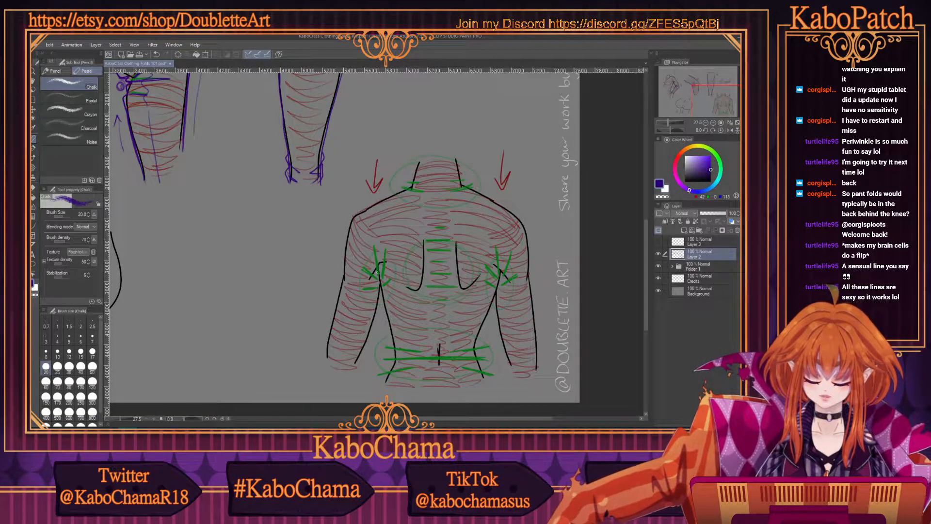
{"action": "mouse_move", "coordinate": [373, 250]}
{"action": "left_mouse_down"}
{"action": "mouse_move", "coordinate": [382, 284]}
{"action": "mouse_move", "coordinate": [364, 291]}
{"action": "left_mouse_up"}
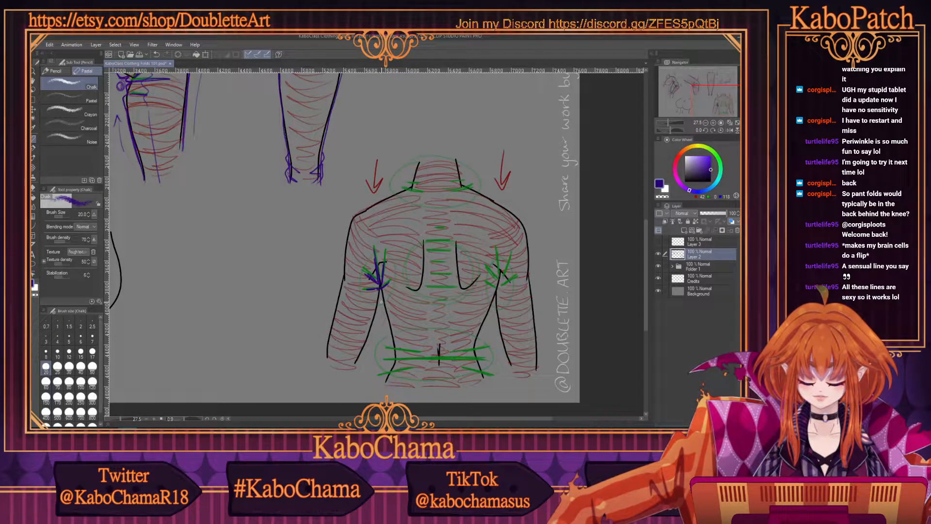
{"action": "mouse_move", "coordinate": [381, 290]}
{"action": "left_mouse_down"}
{"action": "mouse_move", "coordinate": [357, 356]}
{"action": "mouse_move", "coordinate": [387, 322]}
{"action": "left_mouse_up"}
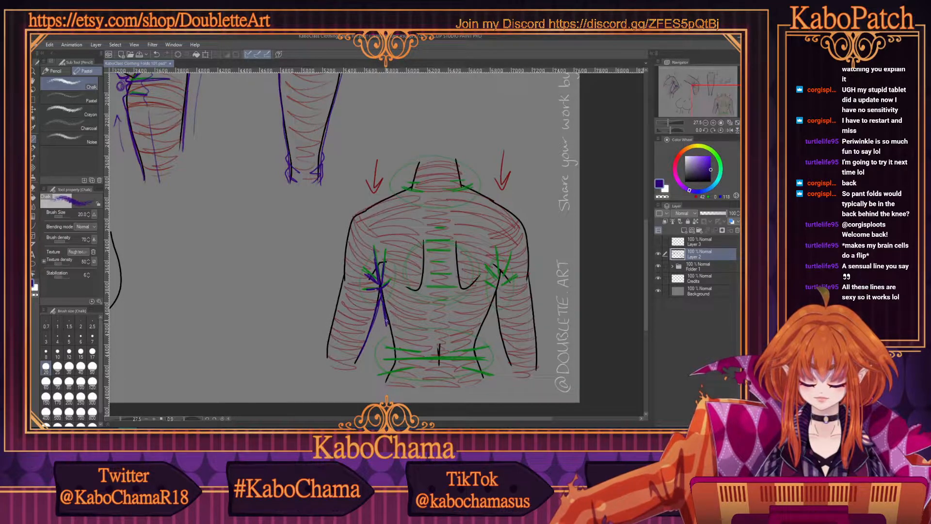
Outline the garment in purple along both outer sleeves and shoulders, including the right armpit creases and inner sleeve
{"action": "mouse_move", "coordinate": [344, 280]}
{"action": "left_mouse_down"}
{"action": "mouse_move", "coordinate": [327, 357]}
{"action": "mouse_move", "coordinate": [334, 304]}
{"action": "left_mouse_up"}
{"action": "left_click_drag", "start_coordinate": [345, 262], "coordinate": [342, 278]}
{"action": "mouse_move", "coordinate": [348, 225]}
{"action": "left_mouse_down"}
{"action": "mouse_move", "coordinate": [341, 274]}
{"action": "mouse_move", "coordinate": [343, 247]}
{"action": "left_mouse_up"}
{"action": "left_click_drag", "start_coordinate": [340, 293], "coordinate": [326, 358]}
{"action": "left_click_drag", "start_coordinate": [353, 216], "coordinate": [402, 187]}
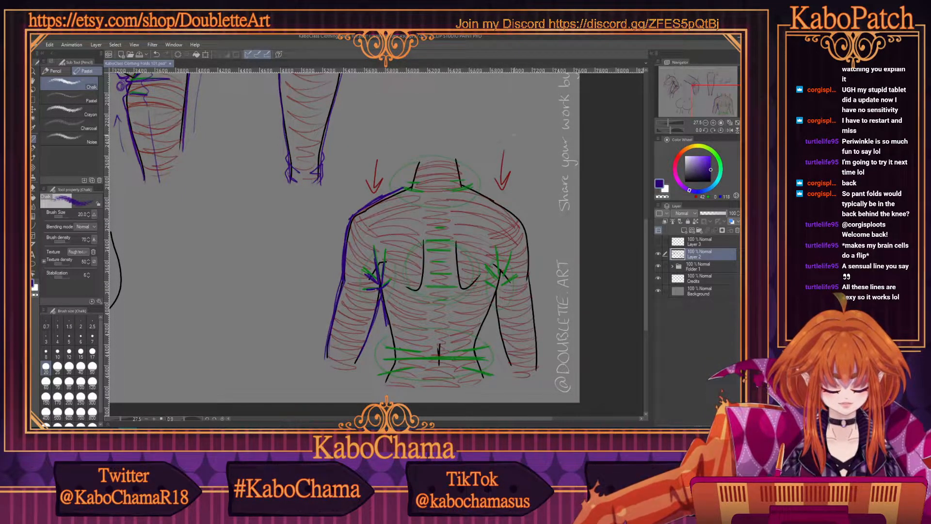
{"action": "mouse_move", "coordinate": [507, 259]}
{"action": "left_mouse_down"}
{"action": "mouse_move", "coordinate": [497, 311]}
{"action": "mouse_move", "coordinate": [493, 300]}
{"action": "mouse_move", "coordinate": [479, 335]}
{"action": "mouse_move", "coordinate": [492, 304]}
{"action": "mouse_move", "coordinate": [509, 361]}
{"action": "mouse_move", "coordinate": [537, 368]}
{"action": "mouse_move", "coordinate": [537, 358]}
{"action": "mouse_move", "coordinate": [537, 368]}
{"action": "mouse_move", "coordinate": [522, 219]}
{"action": "mouse_move", "coordinate": [474, 188]}
{"action": "left_mouse_up"}
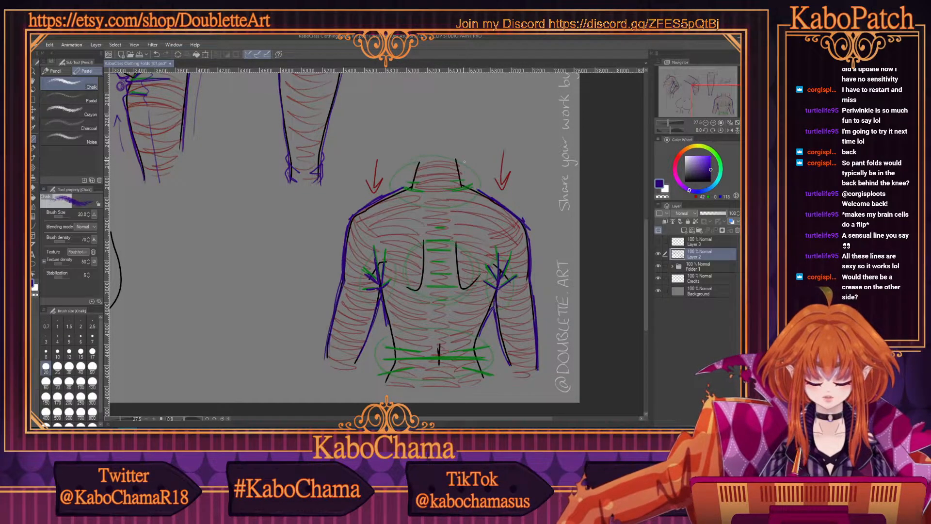
{"action": "left_click_drag", "start_coordinate": [381, 287], "coordinate": [387, 329]}
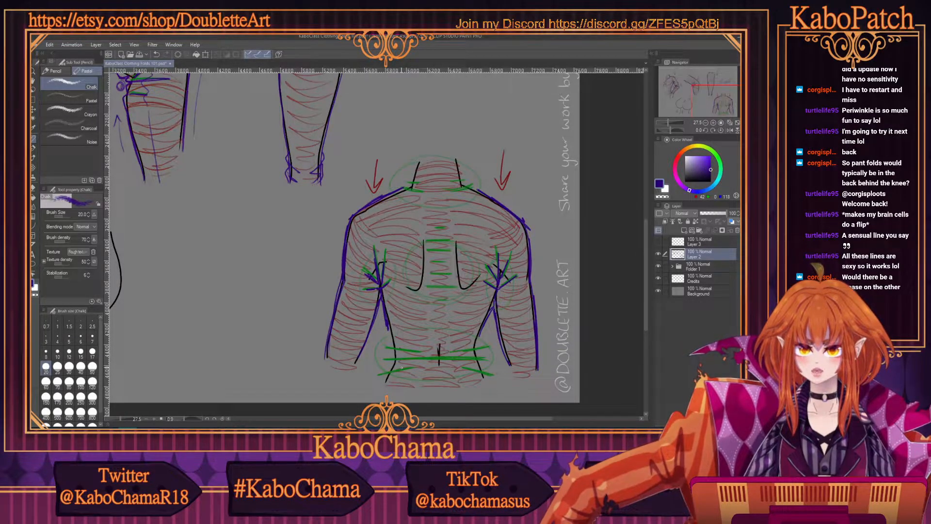
Sketch a purple angled shape and a small circled figure above and between the bent-arm and bent-leg studies
{"action": "mouse_move", "coordinate": [449, 419]}
{"action": "left_mouse_down"}
{"action": "mouse_move", "coordinate": [354, 419]}
{"action": "mouse_move", "coordinate": [487, 419]}
{"action": "mouse_move", "coordinate": [455, 425]}
{"action": "left_mouse_up"}
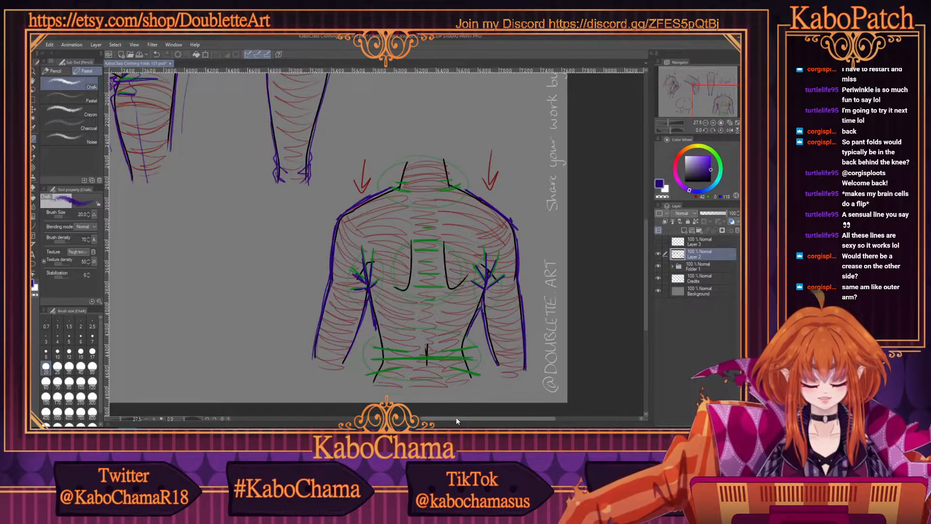
{"action": "left_click_drag", "start_coordinate": [444, 419], "coordinate": [336, 418]}
{"action": "left_click_drag", "start_coordinate": [644, 302], "coordinate": [642, 247]}
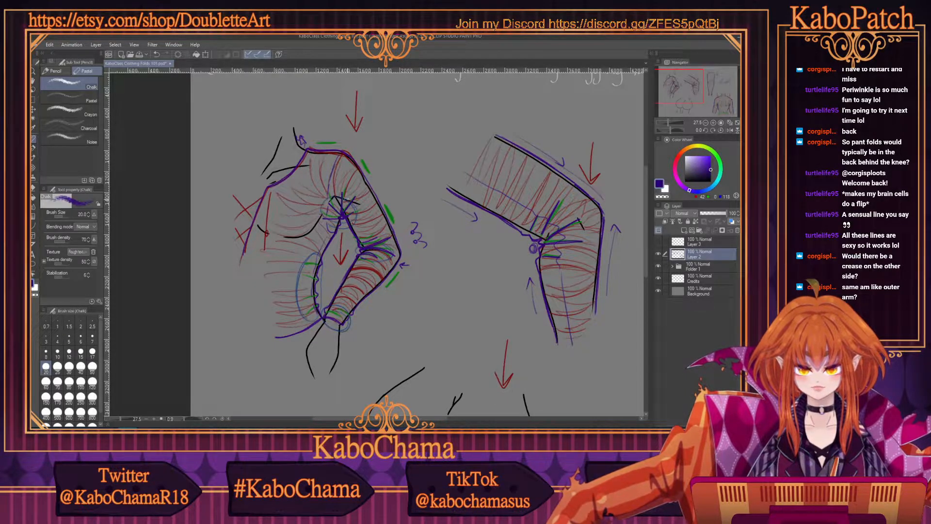
{"action": "mouse_move", "coordinate": [394, 105]}
{"action": "left_mouse_down"}
{"action": "mouse_move", "coordinate": [417, 125]}
{"action": "mouse_move", "coordinate": [418, 158]}
{"action": "mouse_move", "coordinate": [389, 131]}
{"action": "mouse_move", "coordinate": [390, 164]}
{"action": "left_mouse_up"}
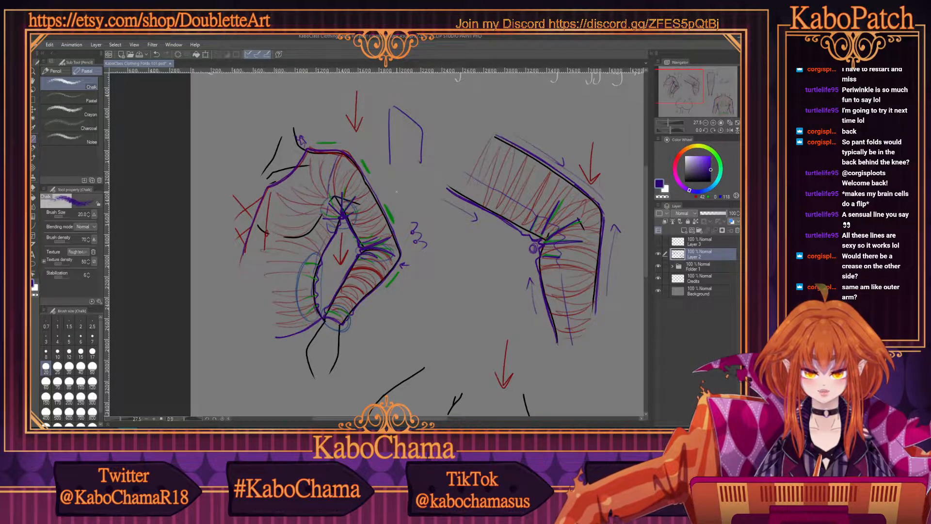
{"action": "mouse_move", "coordinate": [442, 94]}
{"action": "left_mouse_down"}
{"action": "mouse_move", "coordinate": [448, 151]}
{"action": "mouse_move", "coordinate": [432, 155]}
{"action": "left_mouse_up"}
{"action": "left_click_drag", "start_coordinate": [441, 86], "coordinate": [445, 129]}
{"action": "left_click_drag", "start_coordinate": [441, 125], "coordinate": [436, 140]}
{"action": "left_click_drag", "start_coordinate": [445, 133], "coordinate": [447, 153]}
{"action": "left_click_drag", "start_coordinate": [439, 114], "coordinate": [433, 159]}
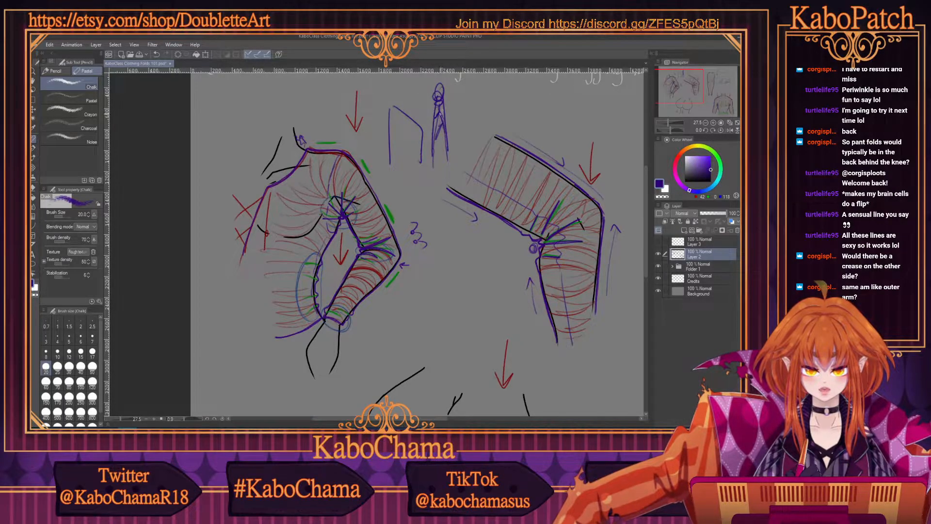
{"action": "left_click_drag", "start_coordinate": [411, 174], "coordinate": [415, 198]}
{"action": "left_click_drag", "start_coordinate": [439, 86], "coordinate": [434, 141]}
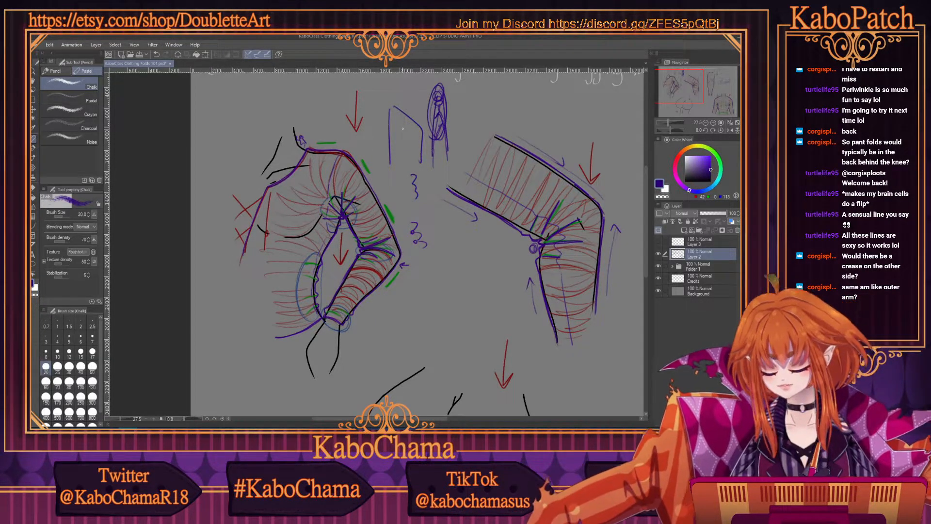
Undo the purple explanatory doodles drawn near the bent-arm study
{"action": "key", "text": "ctrl+z"}
{"action": "key", "text": "ctrl+z"}
{"action": "key", "text": "ctrl+z"}
{"action": "key", "text": "ctrl+z"}
{"action": "key", "text": "ctrl+z"}
{"action": "key", "text": "ctrl+z"}
{"action": "key", "text": "ctrl+z"}
{"action": "key", "text": "ctrl+z"}
{"action": "key", "text": "ctrl+z"}
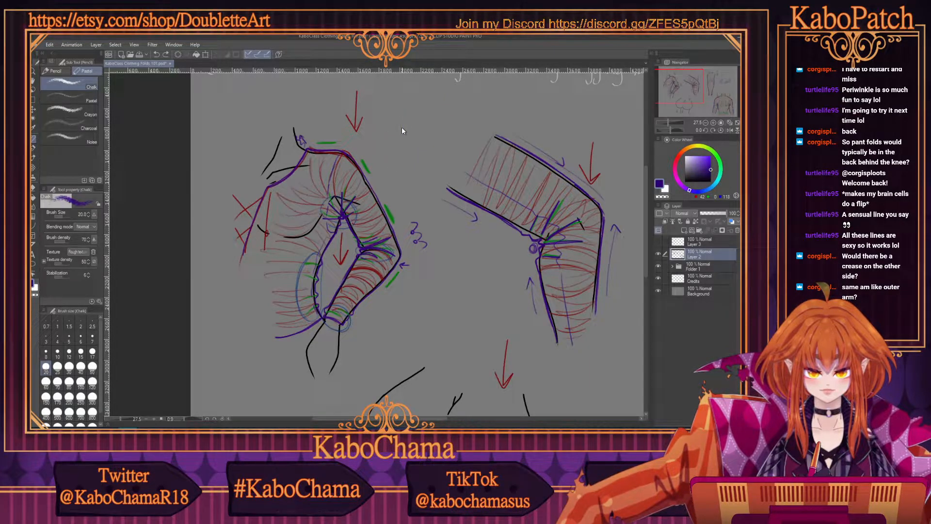
Return to the back sketch and draw the purple collar folds across the base of the neck
{"action": "left_click_drag", "start_coordinate": [348, 418], "coordinate": [475, 418]}
{"action": "left_click_drag", "start_coordinate": [646, 269], "coordinate": [641, 327]}
{"action": "left_click_drag", "start_coordinate": [421, 420], "coordinate": [434, 420]}
{"action": "left_click_drag", "start_coordinate": [648, 316], "coordinate": [642, 326]}
{"action": "left_click_drag", "start_coordinate": [443, 418], "coordinate": [429, 418]}
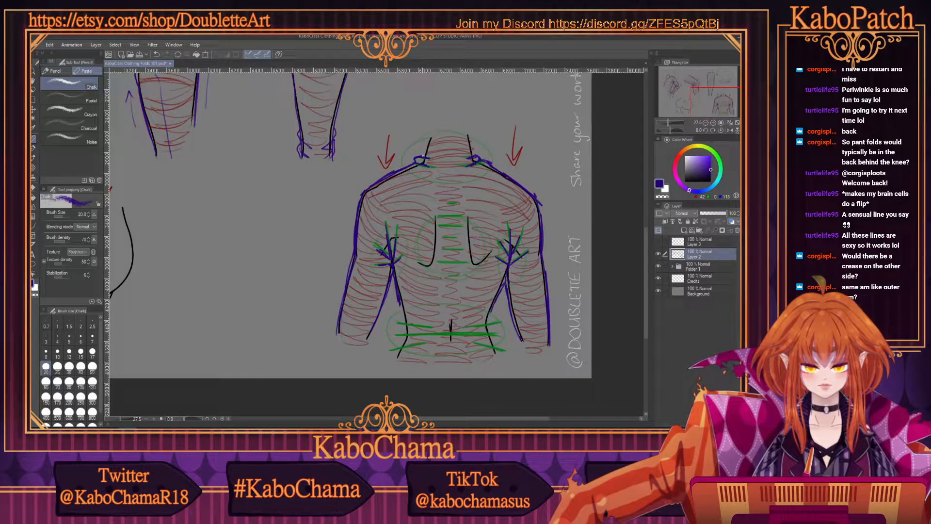
{"action": "left_click_drag", "start_coordinate": [423, 154], "coordinate": [475, 153]}
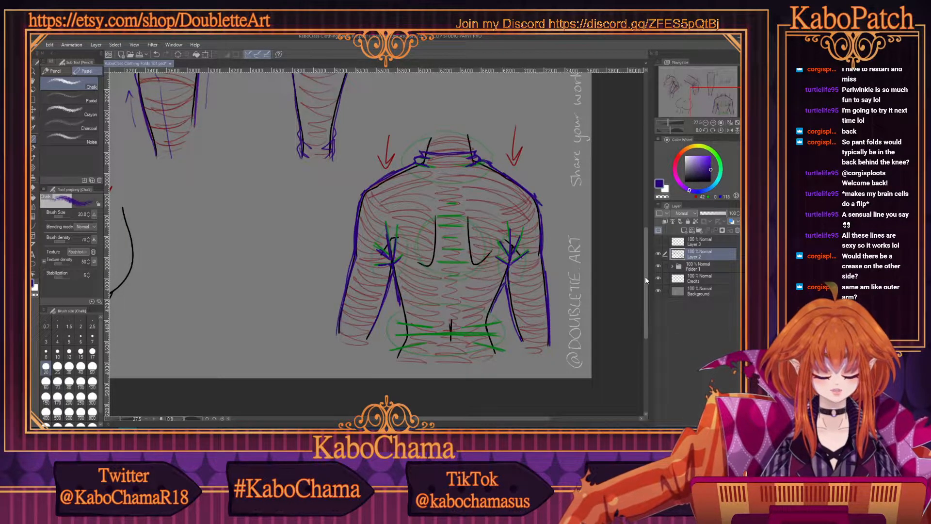
Draw a purple downward arrow above the neck of the back sketch
{"action": "scroll", "coordinate": [645, 277], "scroll_direction": "down", "scroll_amount": 1}
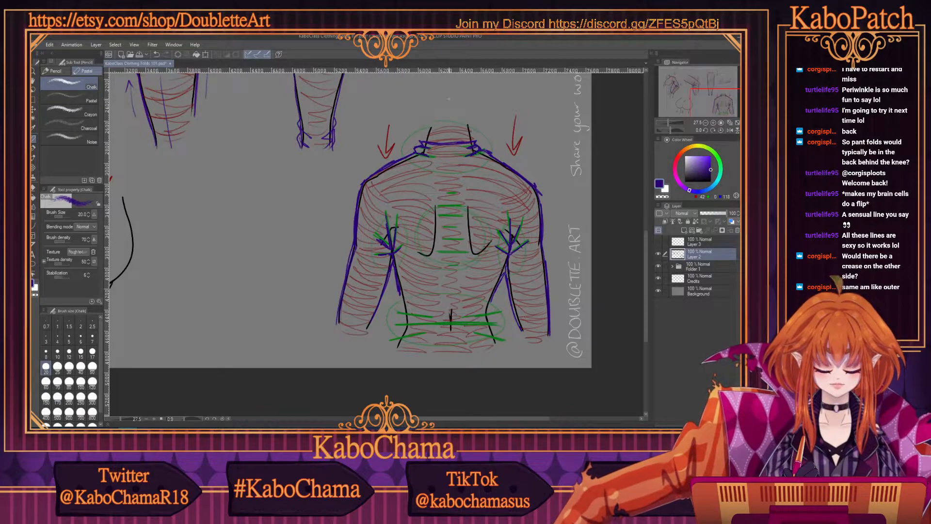
{"action": "left_click_drag", "start_coordinate": [445, 85], "coordinate": [445, 103]}
{"action": "left_click_drag", "start_coordinate": [452, 97], "coordinate": [444, 106]}
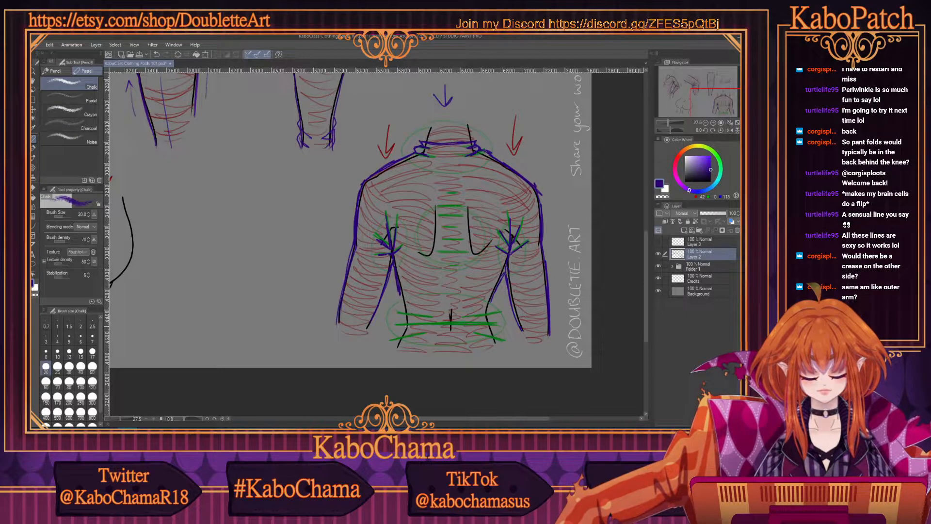
Draw a curved purple fold across the waist with short crease marks at both sides of the lower back
{"action": "left_click_drag", "start_coordinate": [425, 330], "coordinate": [484, 328]}
{"action": "mouse_move", "coordinate": [411, 326]}
{"action": "left_mouse_down"}
{"action": "mouse_move", "coordinate": [488, 325]}
{"action": "mouse_move", "coordinate": [411, 325]}
{"action": "mouse_move", "coordinate": [451, 332]}
{"action": "left_mouse_up"}
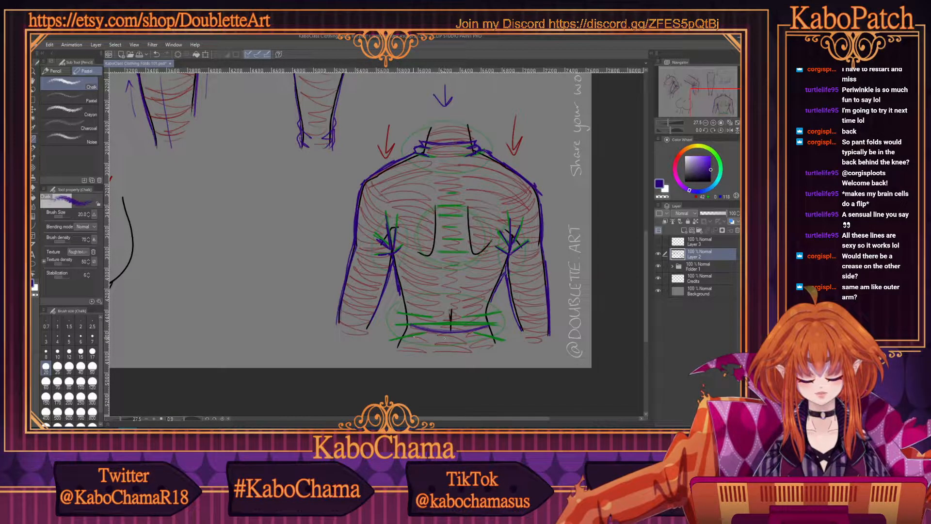
{"action": "left_click_drag", "start_coordinate": [406, 327], "coordinate": [408, 336]}
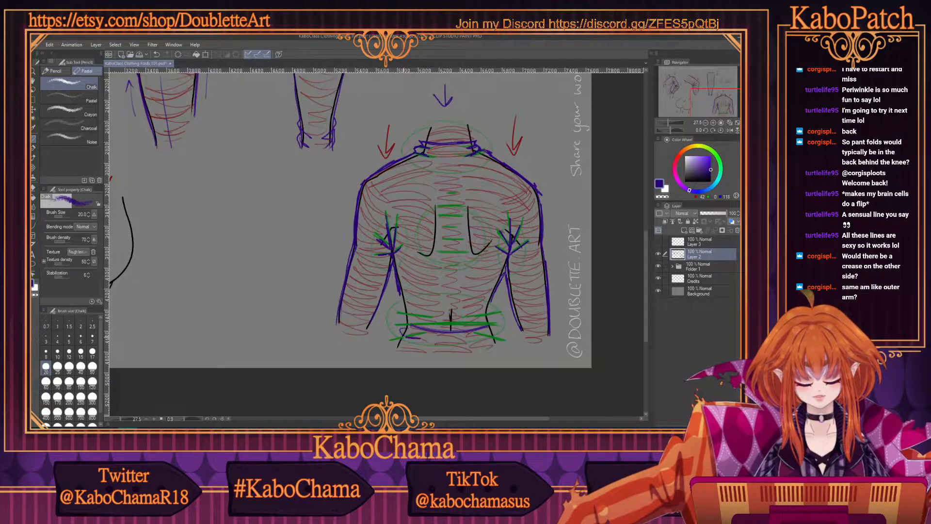
{"action": "left_click_drag", "start_coordinate": [480, 339], "coordinate": [488, 337]}
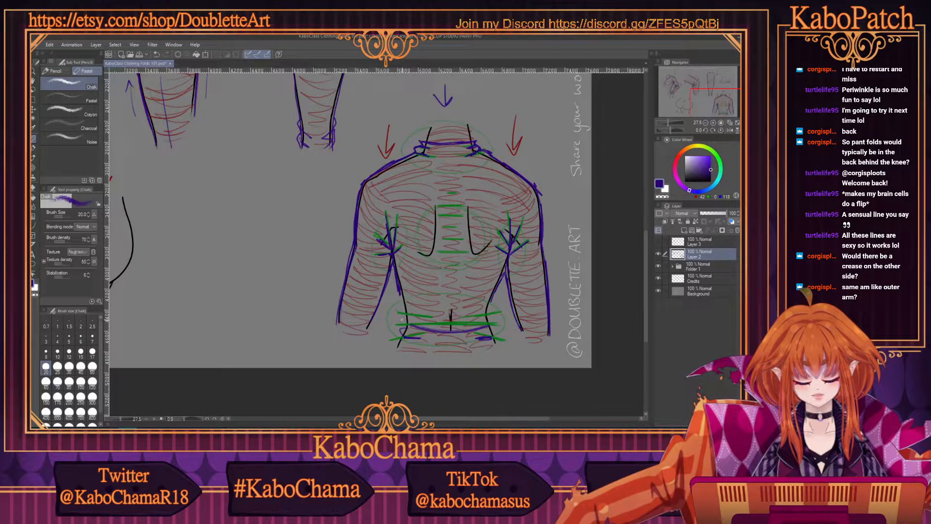
{"action": "mouse_move", "coordinate": [405, 314]}
{"action": "left_mouse_down"}
{"action": "mouse_move", "coordinate": [492, 314]}
{"action": "mouse_move", "coordinate": [468, 315]}
{"action": "left_mouse_up"}
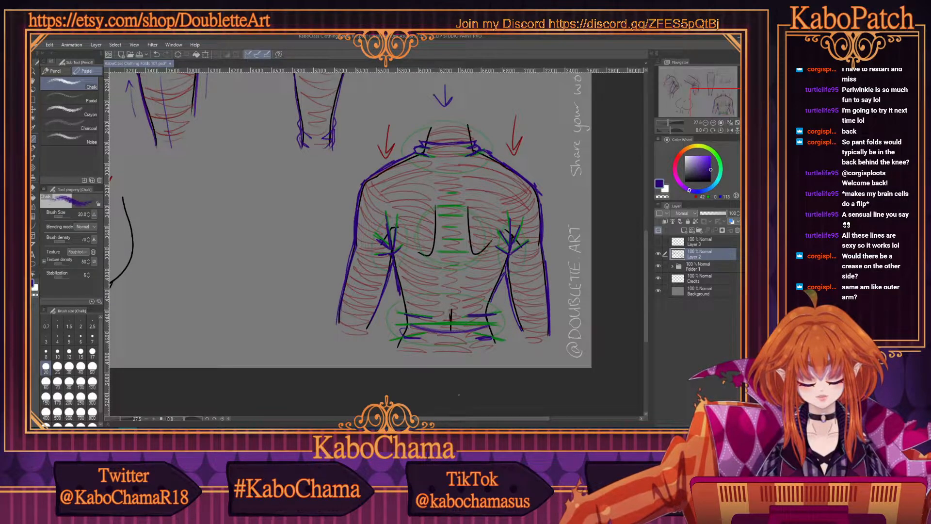
Add a purple downward arrow beside the waist, outline the garment's bunched sides there and draw short folds above them
{"action": "left_click_drag", "start_coordinate": [383, 310], "coordinate": [382, 341]}
{"action": "mouse_move", "coordinate": [382, 340]}
{"action": "left_mouse_down"}
{"action": "mouse_move", "coordinate": [375, 331]}
{"action": "mouse_move", "coordinate": [393, 348]}
{"action": "left_mouse_up"}
{"action": "mouse_move", "coordinate": [492, 337]}
{"action": "left_mouse_down"}
{"action": "mouse_move", "coordinate": [499, 351]}
{"action": "mouse_move", "coordinate": [488, 314]}
{"action": "left_mouse_up"}
{"action": "left_click_drag", "start_coordinate": [402, 335], "coordinate": [398, 295]}
{"action": "left_click_drag", "start_coordinate": [493, 315], "coordinate": [487, 297]}
{"action": "mouse_move", "coordinate": [404, 307]}
{"action": "left_mouse_down"}
{"action": "mouse_move", "coordinate": [401, 296]}
{"action": "mouse_move", "coordinate": [428, 319]}
{"action": "mouse_move", "coordinate": [460, 317]}
{"action": "left_mouse_up"}
{"action": "mouse_move", "coordinate": [404, 335]}
{"action": "left_mouse_down"}
{"action": "mouse_move", "coordinate": [485, 339]}
{"action": "mouse_move", "coordinate": [407, 326]}
{"action": "mouse_move", "coordinate": [479, 328]}
{"action": "mouse_move", "coordinate": [414, 329]}
{"action": "mouse_move", "coordinate": [441, 319]}
{"action": "left_mouse_up"}
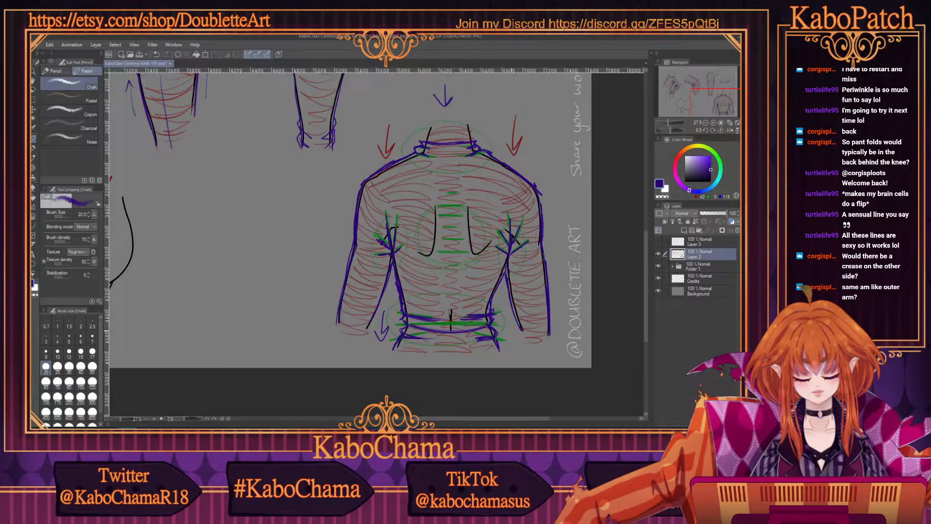
{"action": "left_click_drag", "start_coordinate": [431, 306], "coordinate": [417, 305]}
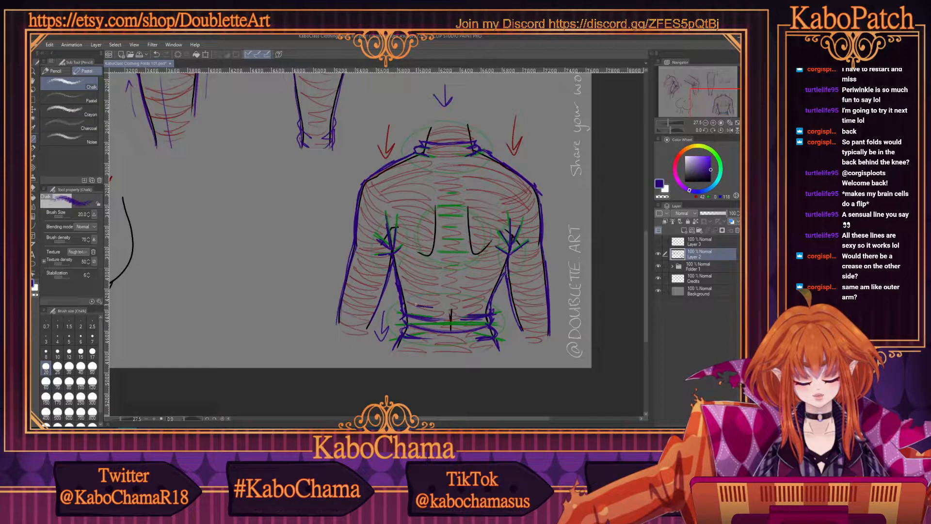
{"action": "mouse_move", "coordinate": [477, 304]}
{"action": "left_mouse_down"}
{"action": "mouse_move", "coordinate": [460, 305]}
{"action": "mouse_move", "coordinate": [477, 304]}
{"action": "left_mouse_up"}
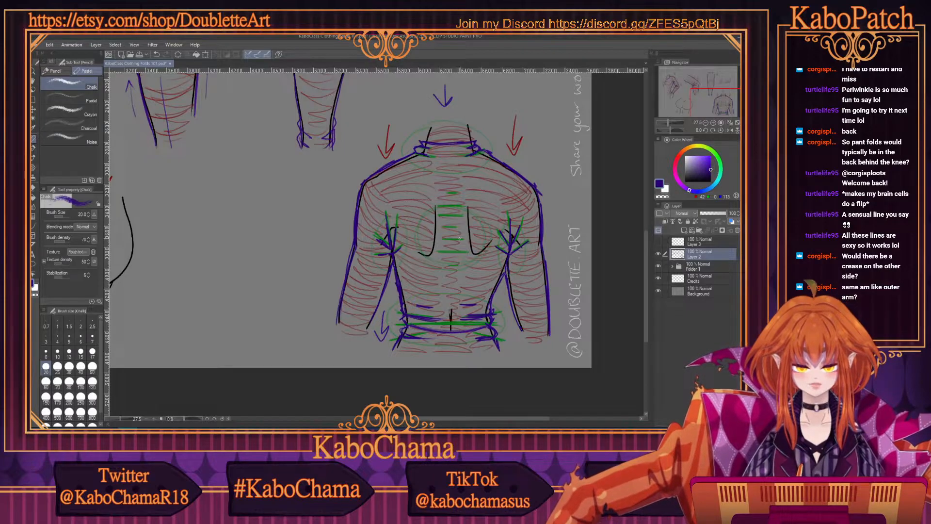
Draw a closed purple fold shape between the lower ends of the shoulder blades
{"action": "scroll", "coordinate": [437, 184], "scroll_direction": "up", "scroll_amount": 4}
{"action": "scroll", "coordinate": [461, 226], "scroll_direction": "up", "scroll_amount": 3}
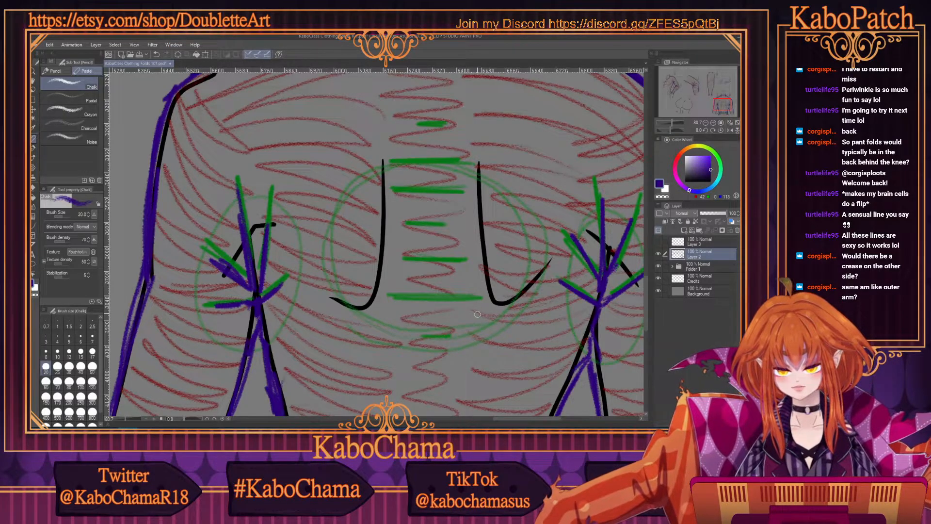
{"action": "left_click_drag", "start_coordinate": [479, 294], "coordinate": [390, 294]}
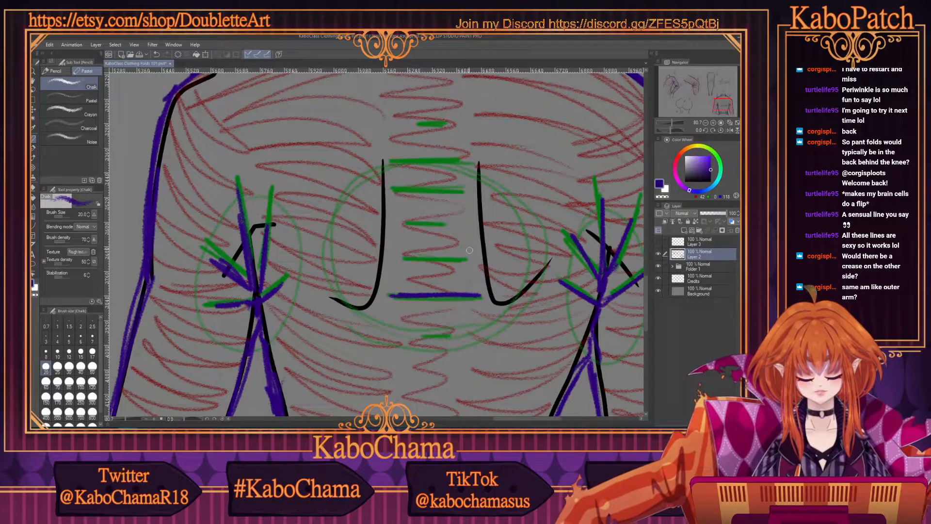
{"action": "left_click_drag", "start_coordinate": [480, 294], "coordinate": [392, 293]}
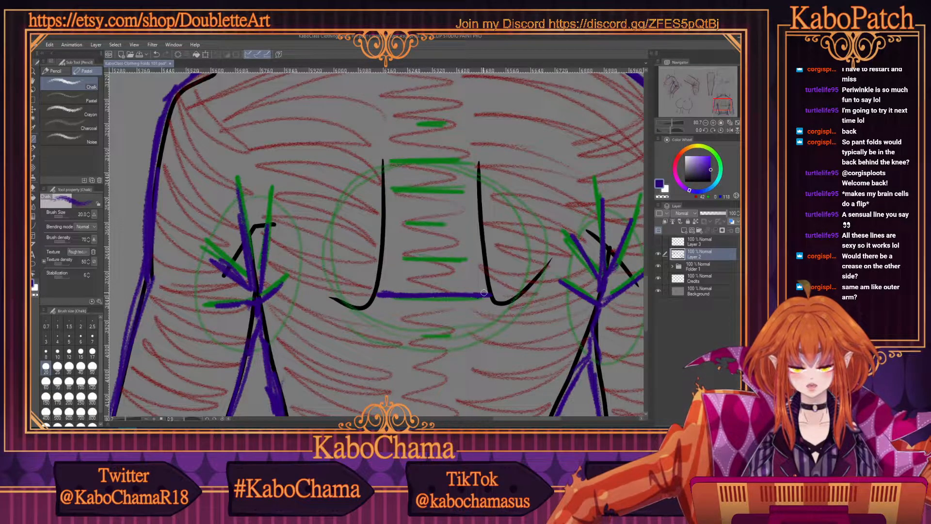
{"action": "mouse_move", "coordinate": [488, 294]}
{"action": "left_mouse_down"}
{"action": "mouse_move", "coordinate": [485, 264]}
{"action": "mouse_move", "coordinate": [448, 265]}
{"action": "left_mouse_up"}
{"action": "mouse_move", "coordinate": [376, 293]}
{"action": "left_mouse_down"}
{"action": "mouse_move", "coordinate": [382, 273]}
{"action": "mouse_move", "coordinate": [411, 264]}
{"action": "left_mouse_up"}
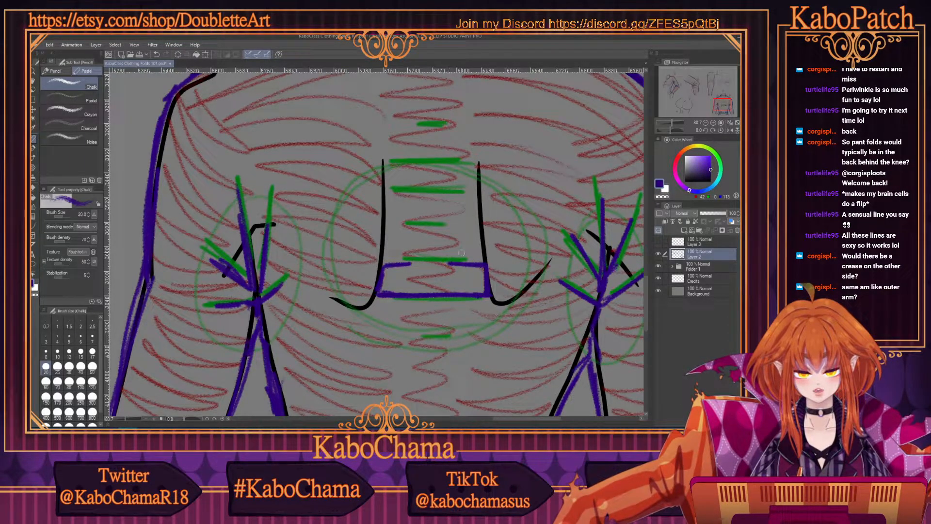
Draw a second purple fold higher between the shoulder blades and short horizontal creases below the lowest fold
{"action": "left_click_drag", "start_coordinate": [481, 233], "coordinate": [461, 251]}
{"action": "mouse_move", "coordinate": [398, 249]}
{"action": "left_mouse_down"}
{"action": "mouse_move", "coordinate": [385, 249]}
{"action": "mouse_move", "coordinate": [403, 250]}
{"action": "mouse_move", "coordinate": [383, 235]}
{"action": "mouse_move", "coordinate": [404, 223]}
{"action": "left_mouse_up"}
{"action": "left_click_drag", "start_coordinate": [483, 244], "coordinate": [456, 224]}
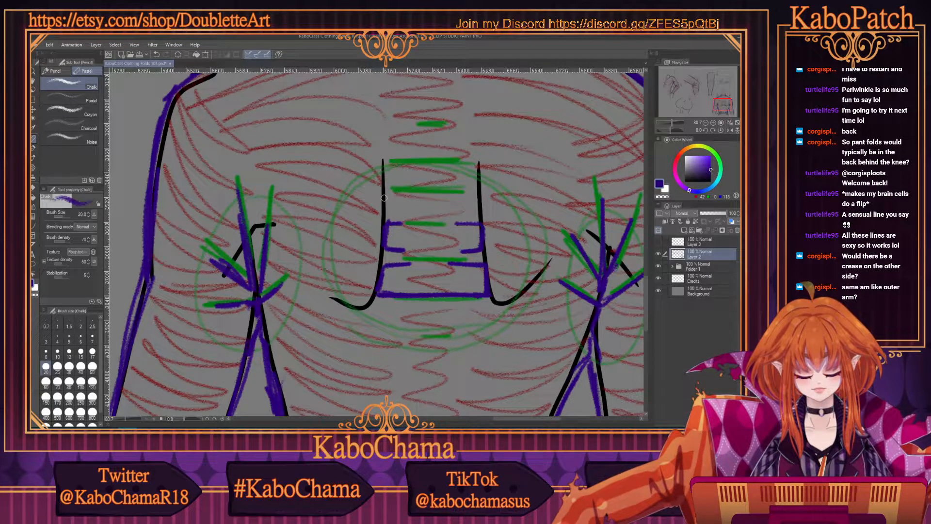
{"action": "mouse_move", "coordinate": [480, 312]}
{"action": "left_mouse_down"}
{"action": "mouse_move", "coordinate": [412, 313]}
{"action": "mouse_move", "coordinate": [488, 311]}
{"action": "mouse_move", "coordinate": [421, 328]}
{"action": "mouse_move", "coordinate": [455, 329]}
{"action": "left_mouse_up"}
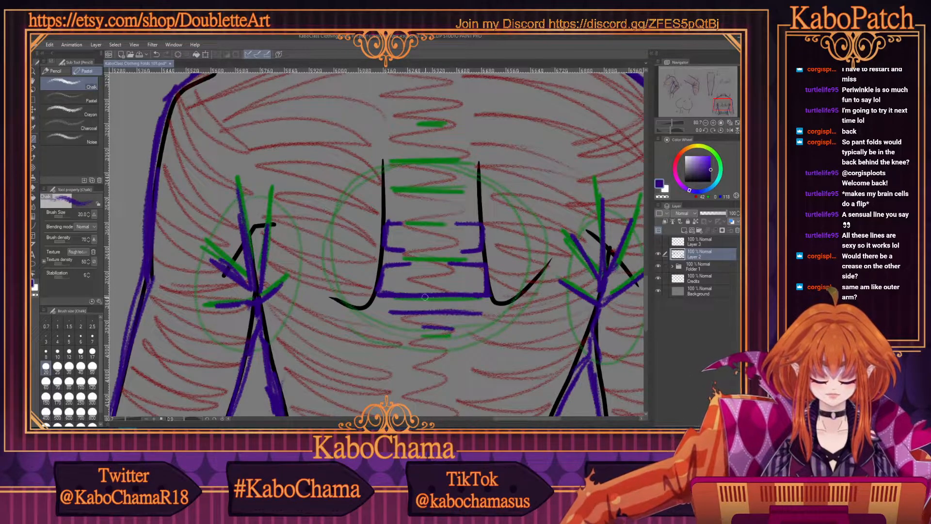
Shade the two purple folds between the shoulder blades and the creases below them
{"action": "mouse_move", "coordinate": [487, 284]}
{"action": "left_mouse_down"}
{"action": "mouse_move", "coordinate": [475, 268]}
{"action": "mouse_move", "coordinate": [448, 289]}
{"action": "left_mouse_up"}
{"action": "mouse_move", "coordinate": [388, 288]}
{"action": "left_mouse_down"}
{"action": "mouse_move", "coordinate": [400, 270]}
{"action": "mouse_move", "coordinate": [415, 288]}
{"action": "mouse_move", "coordinate": [429, 267]}
{"action": "mouse_move", "coordinate": [453, 270]}
{"action": "mouse_move", "coordinate": [424, 281]}
{"action": "mouse_move", "coordinate": [458, 293]}
{"action": "left_mouse_up"}
{"action": "left_click_drag", "start_coordinate": [394, 226], "coordinate": [402, 247]}
{"action": "mouse_move", "coordinate": [464, 226]}
{"action": "left_mouse_down"}
{"action": "mouse_move", "coordinate": [426, 249]}
{"action": "mouse_move", "coordinate": [483, 242]}
{"action": "mouse_move", "coordinate": [434, 245]}
{"action": "left_mouse_up"}
{"action": "mouse_move", "coordinate": [432, 309]}
{"action": "left_mouse_down"}
{"action": "mouse_move", "coordinate": [394, 314]}
{"action": "mouse_move", "coordinate": [470, 319]}
{"action": "mouse_move", "coordinate": [425, 322]}
{"action": "mouse_move", "coordinate": [437, 338]}
{"action": "left_mouse_up"}
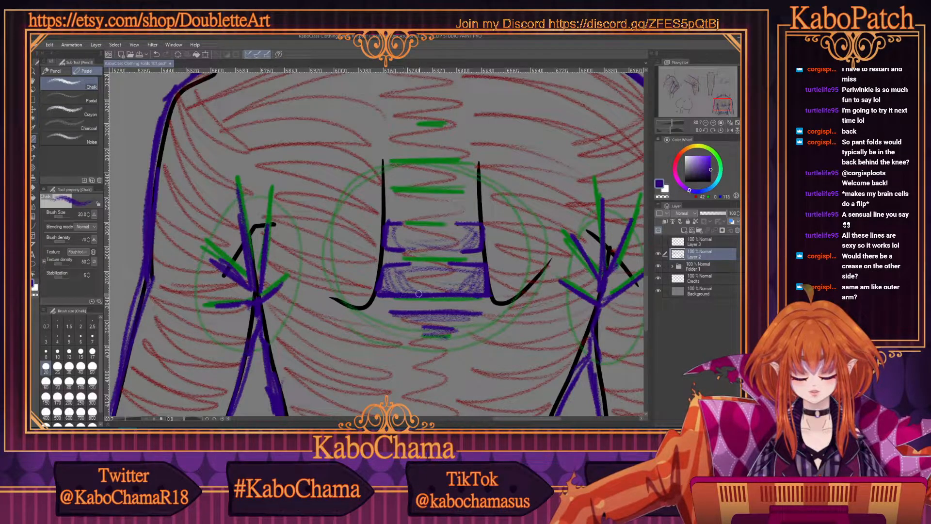
Add and shade a third purple fold near the top of the shoulder blades, with a light crease above it
{"action": "mouse_move", "coordinate": [477, 208]}
{"action": "left_mouse_down"}
{"action": "mouse_move", "coordinate": [463, 213]}
{"action": "mouse_move", "coordinate": [478, 193]}
{"action": "mouse_move", "coordinate": [465, 192]}
{"action": "left_mouse_up"}
{"action": "mouse_move", "coordinate": [391, 208]}
{"action": "left_mouse_down"}
{"action": "mouse_move", "coordinate": [457, 191]}
{"action": "mouse_move", "coordinate": [471, 207]}
{"action": "mouse_move", "coordinate": [390, 209]}
{"action": "mouse_move", "coordinate": [387, 199]}
{"action": "mouse_move", "coordinate": [432, 192]}
{"action": "mouse_move", "coordinate": [472, 197]}
{"action": "left_mouse_up"}
{"action": "mouse_move", "coordinate": [403, 173]}
{"action": "left_mouse_down"}
{"action": "mouse_move", "coordinate": [455, 174]}
{"action": "mouse_move", "coordinate": [403, 176]}
{"action": "mouse_move", "coordinate": [400, 199]}
{"action": "mouse_move", "coordinate": [442, 209]}
{"action": "mouse_move", "coordinate": [423, 195]}
{"action": "mouse_move", "coordinate": [450, 192]}
{"action": "left_mouse_up"}
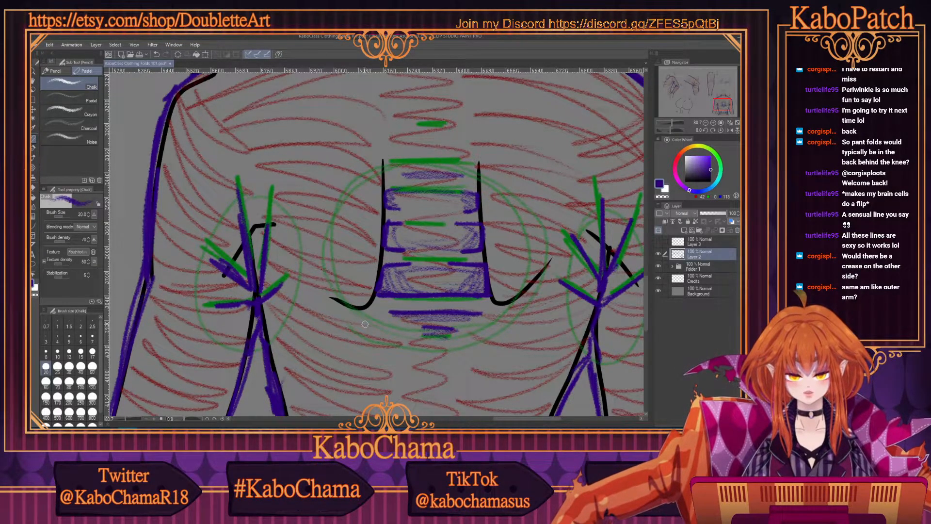
{"action": "scroll", "coordinate": [366, 324], "scroll_direction": "down", "scroll_amount": 2}
{"action": "scroll", "coordinate": [367, 327], "scroll_direction": "down", "scroll_amount": 1}
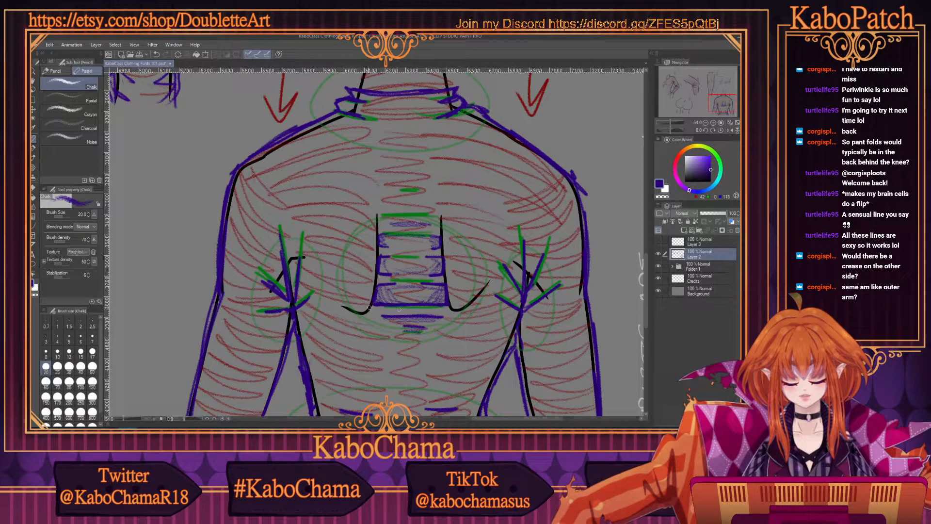
Hide and show the body sketch folder to compare the clothing lines on the back view with and without the anatomy
{"action": "scroll", "coordinate": [357, 306], "scroll_direction": "down", "scroll_amount": 1}
{"action": "scroll", "coordinate": [358, 320], "scroll_direction": "down", "scroll_amount": 5}
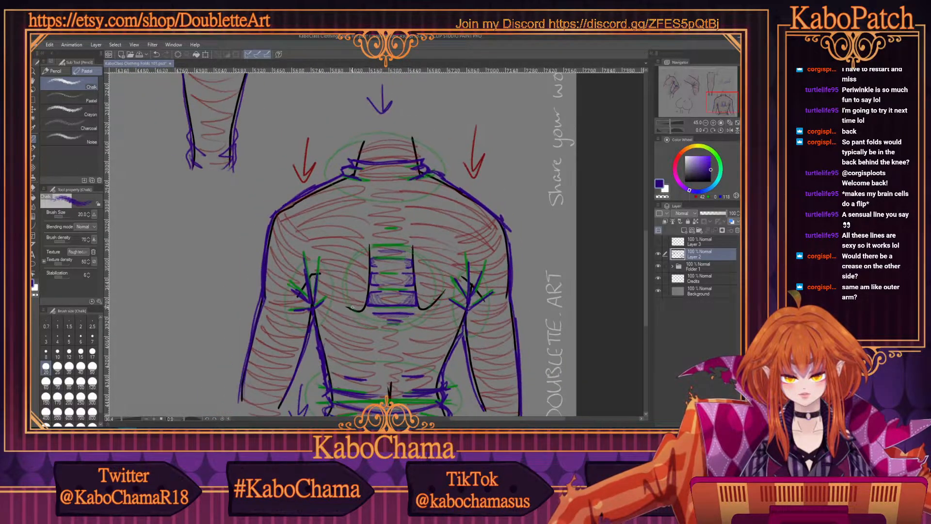
{"action": "scroll", "coordinate": [400, 396], "scroll_direction": "down", "scroll_amount": 1}
{"action": "left_click_drag", "start_coordinate": [401, 397], "coordinate": [437, 398]}
{"action": "left_click_drag", "start_coordinate": [645, 311], "coordinate": [641, 325]}
{"action": "scroll", "coordinate": [527, 344], "scroll_direction": "up", "scroll_amount": 1}
{"action": "scroll", "coordinate": [525, 342], "scroll_direction": "up", "scroll_amount": 1}
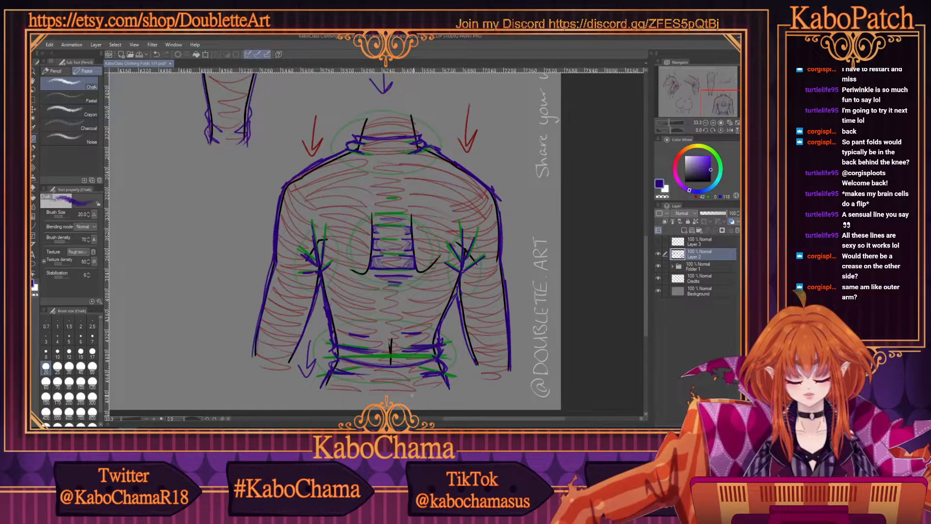
{"action": "left_click_drag", "start_coordinate": [449, 418], "coordinate": [445, 419]}
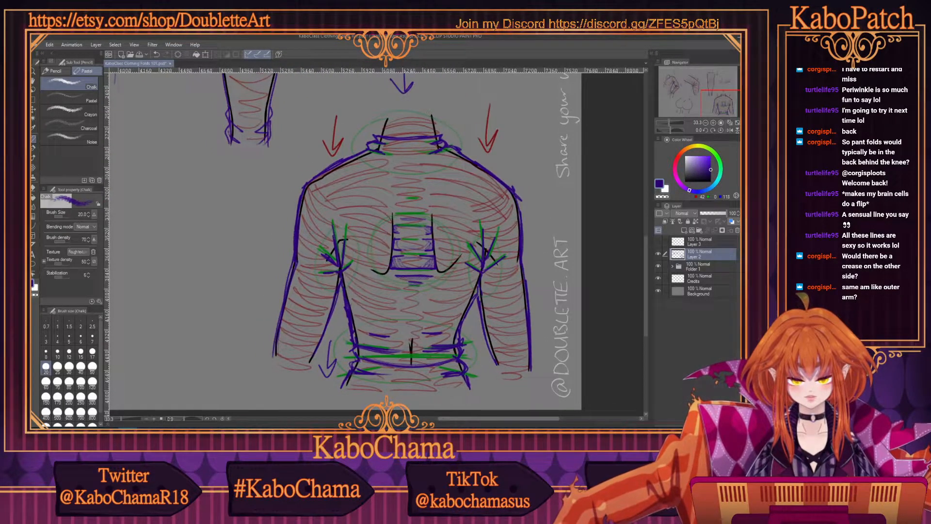
{"action": "left_click", "coordinate": [658, 265]}
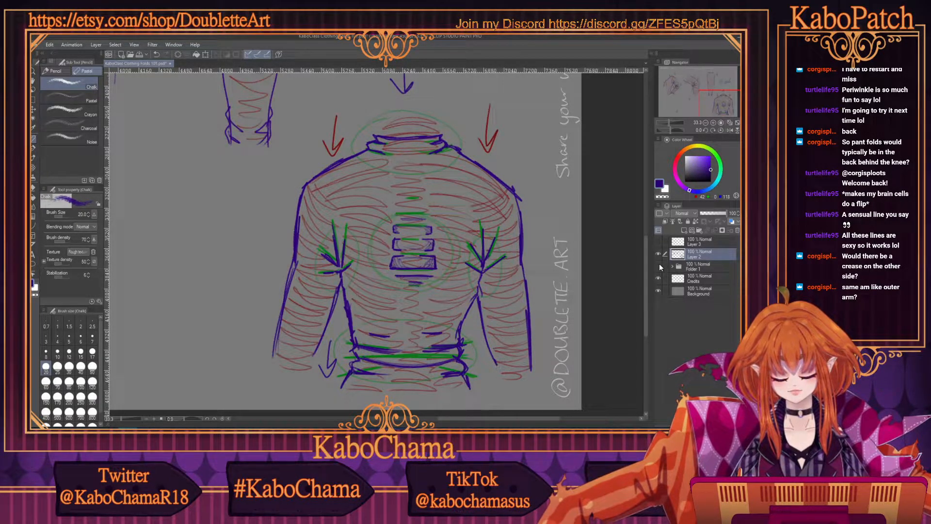
{"action": "left_click", "coordinate": [659, 266]}
{"action": "left_click", "coordinate": [658, 265]}
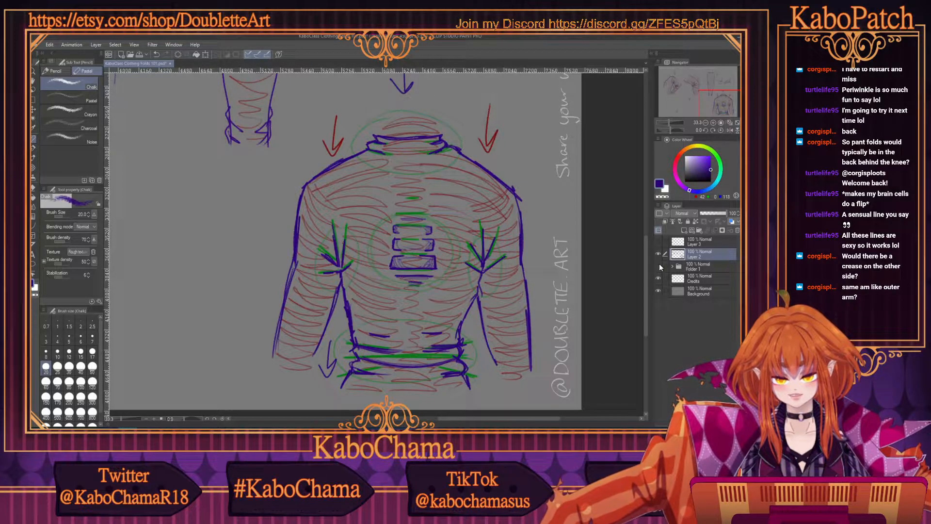
{"action": "left_click", "coordinate": [658, 265]}
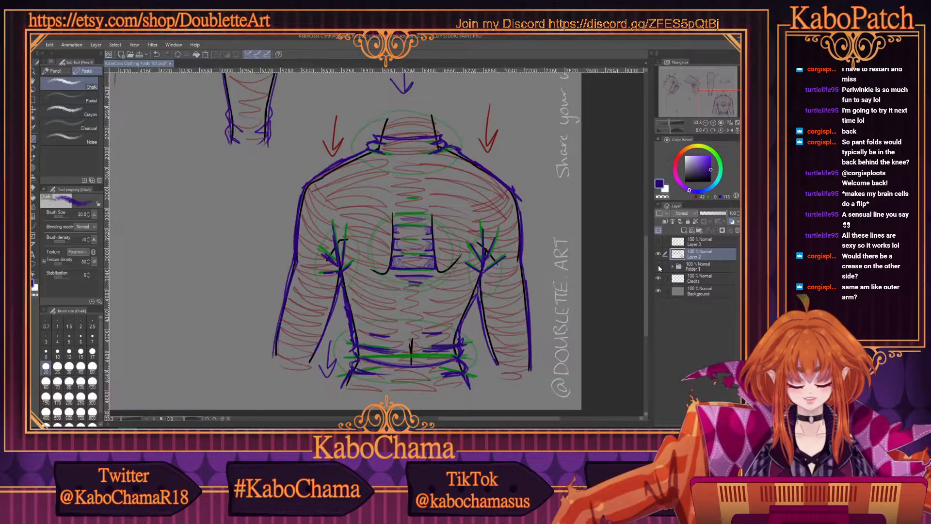
{"action": "left_click", "coordinate": [658, 266]}
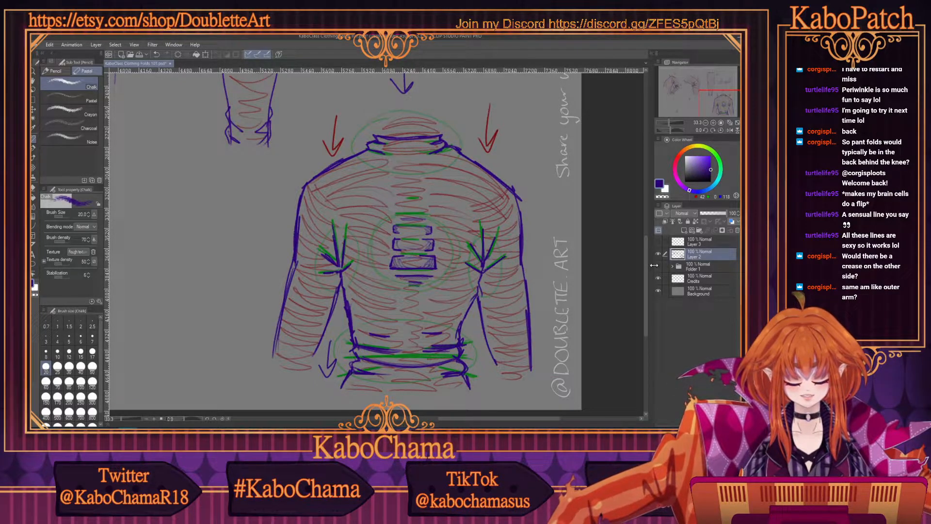
{"action": "left_click", "coordinate": [658, 266]}
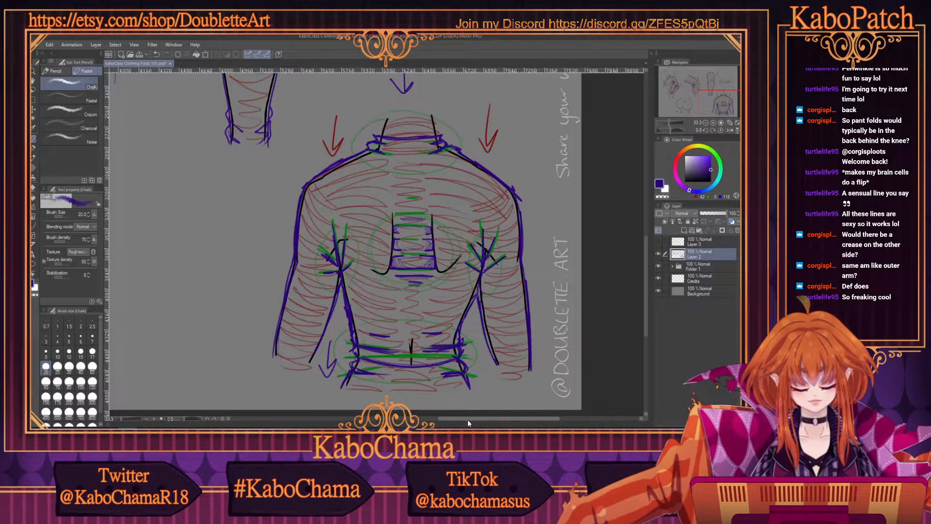
{"action": "left_click_drag", "start_coordinate": [457, 417], "coordinate": [456, 420]}
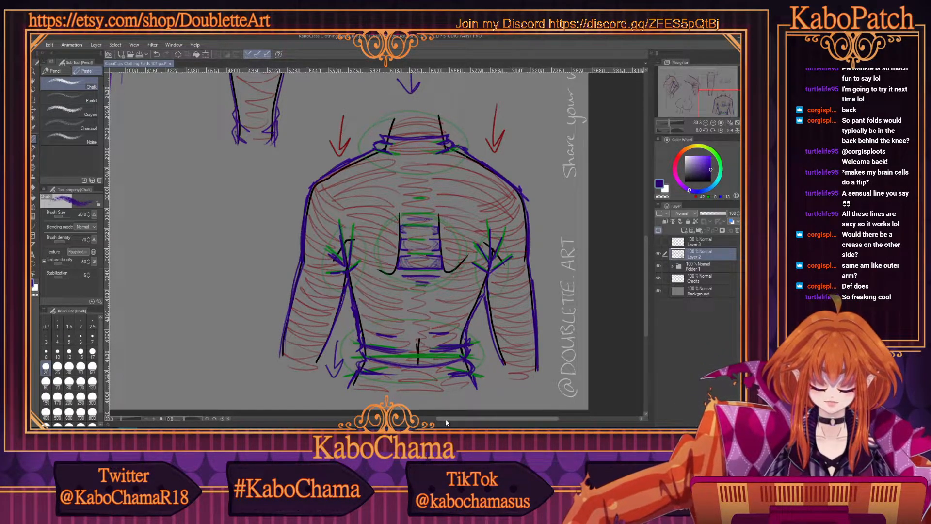
{"action": "left_click_drag", "start_coordinate": [444, 418], "coordinate": [447, 418]}
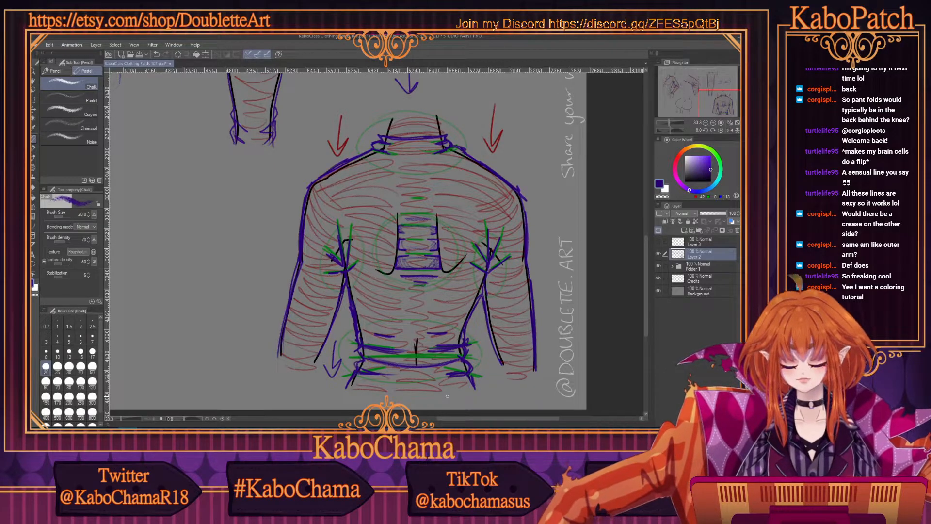
{"action": "left_click_drag", "start_coordinate": [457, 419], "coordinate": [458, 420]}
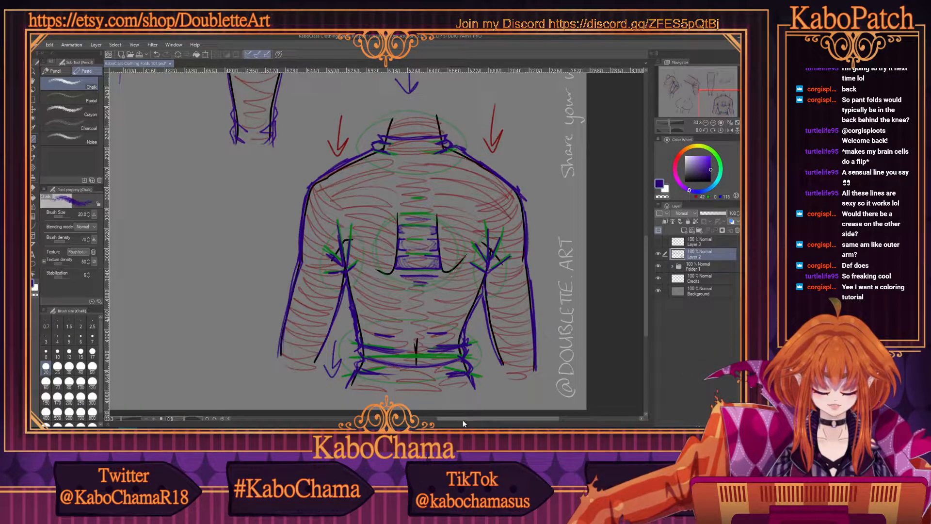
Switch to dark red and draw the first curved contour lines across the middle of both breasts on the front chest sketch
{"action": "mouse_move", "coordinate": [461, 418]}
{"action": "left_mouse_down"}
{"action": "mouse_move", "coordinate": [347, 420]}
{"action": "mouse_move", "coordinate": [357, 420]}
{"action": "left_mouse_up"}
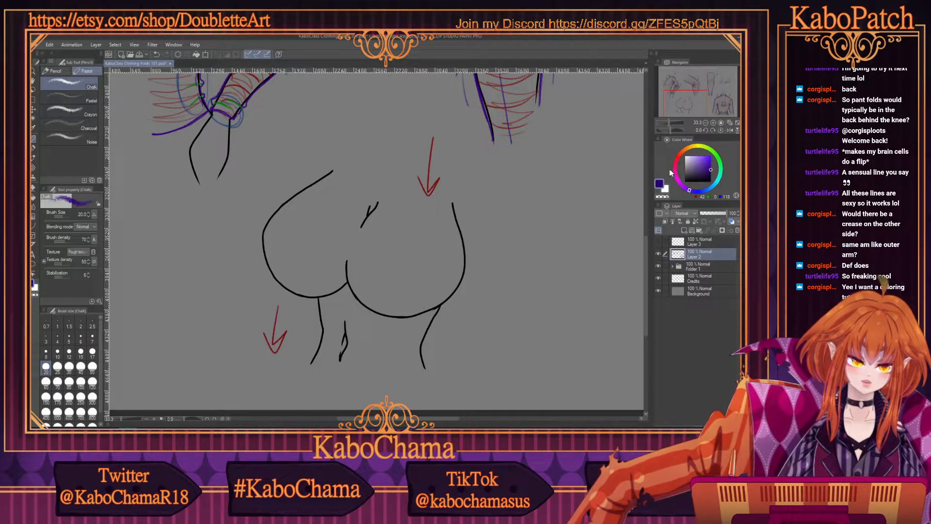
{"action": "left_click", "coordinate": [678, 158]}
{"action": "left_click", "coordinate": [712, 167]}
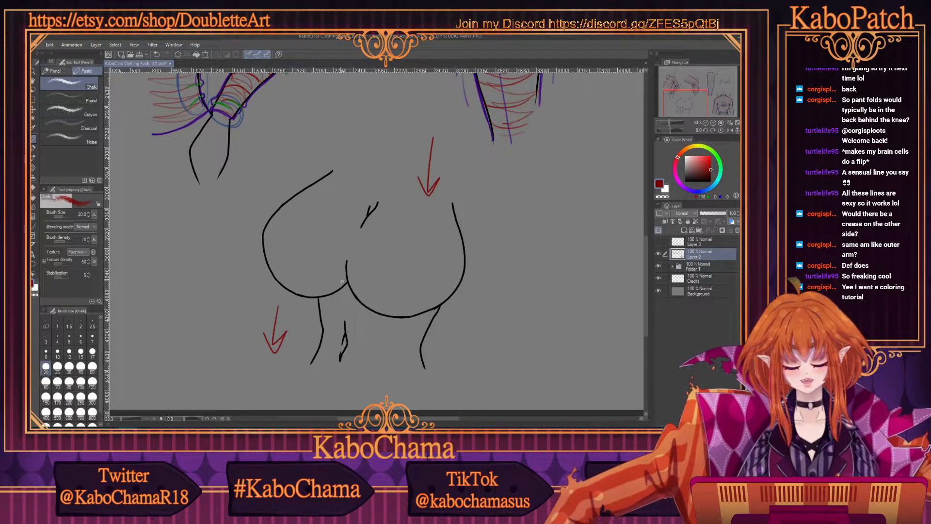
{"action": "mouse_move", "coordinate": [267, 233]}
{"action": "left_mouse_down"}
{"action": "mouse_move", "coordinate": [328, 248]}
{"action": "mouse_move", "coordinate": [273, 240]}
{"action": "mouse_move", "coordinate": [313, 251]}
{"action": "mouse_move", "coordinate": [340, 249]}
{"action": "left_mouse_up"}
{"action": "mouse_move", "coordinate": [456, 270]}
{"action": "left_mouse_down"}
{"action": "mouse_move", "coordinate": [401, 277]}
{"action": "mouse_move", "coordinate": [351, 250]}
{"action": "left_mouse_up"}
{"action": "left_click_drag", "start_coordinate": [427, 282], "coordinate": [376, 271]}
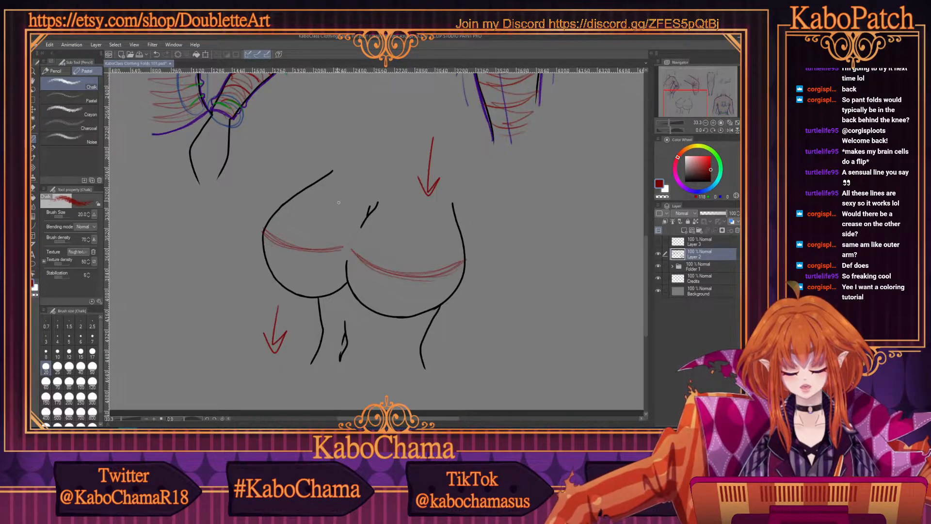
Fill the lower halves of both breasts with red contour lines that follow their rounded undersides
{"action": "left_click_drag", "start_coordinate": [284, 257], "coordinate": [344, 255]}
{"action": "left_click_drag", "start_coordinate": [264, 245], "coordinate": [340, 272]}
{"action": "left_click_drag", "start_coordinate": [274, 265], "coordinate": [345, 284]}
{"action": "left_click_drag", "start_coordinate": [286, 280], "coordinate": [345, 291]}
{"action": "mouse_move", "coordinate": [461, 265]}
{"action": "left_mouse_down"}
{"action": "mouse_move", "coordinate": [429, 282]}
{"action": "mouse_move", "coordinate": [350, 266]}
{"action": "left_mouse_up"}
{"action": "mouse_move", "coordinate": [461, 274]}
{"action": "left_mouse_down"}
{"action": "mouse_move", "coordinate": [431, 291]}
{"action": "mouse_move", "coordinate": [357, 279]}
{"action": "left_mouse_up"}
{"action": "mouse_move", "coordinate": [450, 290]}
{"action": "left_mouse_down"}
{"action": "mouse_move", "coordinate": [394, 304]}
{"action": "mouse_move", "coordinate": [351, 291]}
{"action": "left_mouse_up"}
{"action": "left_click_drag", "start_coordinate": [423, 311], "coordinate": [366, 303]}
{"action": "mouse_move", "coordinate": [463, 253]}
{"action": "left_mouse_down"}
{"action": "mouse_move", "coordinate": [365, 257]}
{"action": "mouse_move", "coordinate": [376, 261]}
{"action": "left_mouse_up"}
Fill the upper halves of both breasts and the upper chest with curved red contour lines
{"action": "mouse_move", "coordinate": [449, 248]}
{"action": "left_mouse_down"}
{"action": "mouse_move", "coordinate": [360, 252]}
{"action": "mouse_move", "coordinate": [364, 226]}
{"action": "left_mouse_up"}
{"action": "left_click_drag", "start_coordinate": [415, 226], "coordinate": [375, 219]}
{"action": "mouse_move", "coordinate": [452, 223]}
{"action": "left_mouse_down"}
{"action": "mouse_move", "coordinate": [377, 209]}
{"action": "mouse_move", "coordinate": [408, 196]}
{"action": "left_mouse_up"}
{"action": "left_click_drag", "start_coordinate": [344, 248], "coordinate": [270, 227]}
{"action": "left_click_drag", "start_coordinate": [350, 237], "coordinate": [281, 208]}
{"action": "mouse_move", "coordinate": [354, 227]}
{"action": "left_mouse_down"}
{"action": "mouse_move", "coordinate": [293, 200]}
{"action": "mouse_move", "coordinate": [303, 193]}
{"action": "left_mouse_up"}
{"action": "mouse_move", "coordinate": [365, 218]}
{"action": "left_mouse_down"}
{"action": "mouse_move", "coordinate": [350, 188]}
{"action": "mouse_move", "coordinate": [320, 178]}
{"action": "left_mouse_up"}
{"action": "left_click_drag", "start_coordinate": [373, 198], "coordinate": [336, 170]}
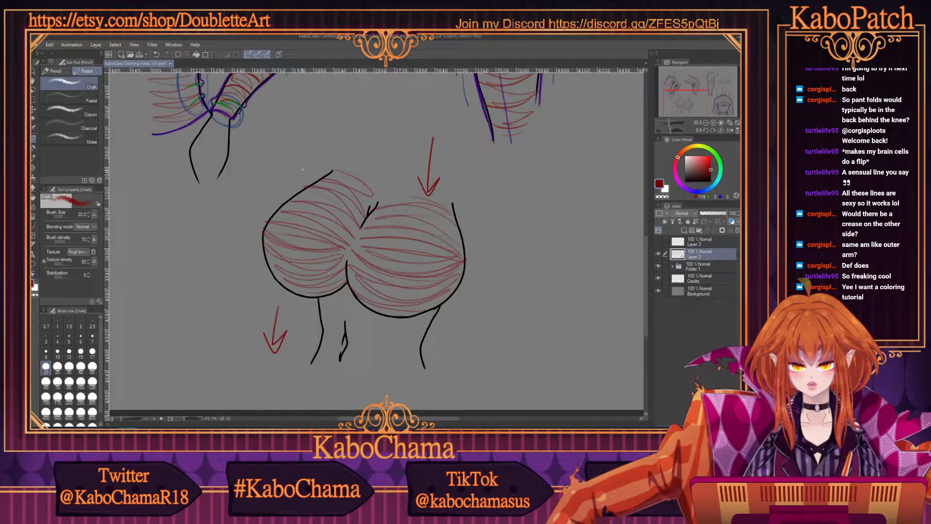
{"action": "left_click_drag", "start_coordinate": [449, 202], "coordinate": [388, 192]}
{"action": "left_click_drag", "start_coordinate": [424, 183], "coordinate": [383, 184]}
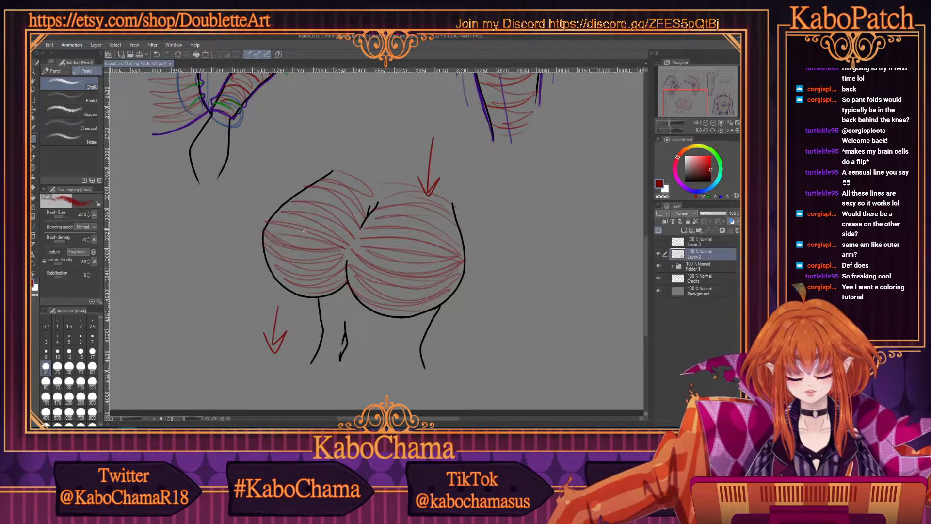
Draw red contour lines across the torso below the breasts, down to the end of the waist lines
{"action": "mouse_move", "coordinate": [342, 329]}
{"action": "left_mouse_down"}
{"action": "mouse_move", "coordinate": [320, 313]}
{"action": "mouse_move", "coordinate": [322, 299]}
{"action": "left_mouse_up"}
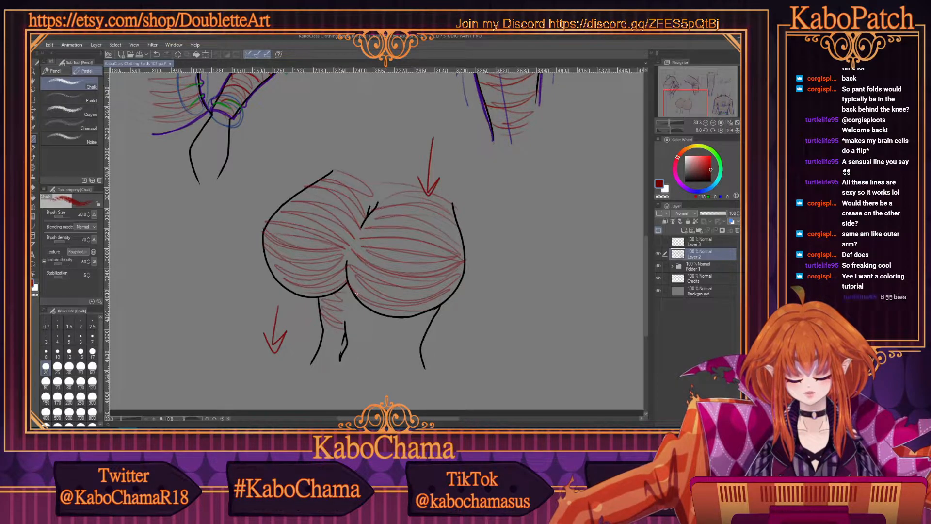
{"action": "left_click_drag", "start_coordinate": [412, 331], "coordinate": [348, 329]}
{"action": "left_click_drag", "start_coordinate": [414, 325], "coordinate": [343, 324]}
{"action": "mouse_move", "coordinate": [402, 321]}
{"action": "left_mouse_down"}
{"action": "mouse_move", "coordinate": [373, 316]}
{"action": "mouse_move", "coordinate": [388, 325]}
{"action": "mouse_move", "coordinate": [381, 308]}
{"action": "mouse_move", "coordinate": [321, 283]}
{"action": "mouse_move", "coordinate": [377, 336]}
{"action": "mouse_move", "coordinate": [369, 343]}
{"action": "mouse_move", "coordinate": [409, 349]}
{"action": "mouse_move", "coordinate": [348, 350]}
{"action": "left_mouse_up"}
{"action": "mouse_move", "coordinate": [417, 349]}
{"action": "left_mouse_down"}
{"action": "mouse_move", "coordinate": [373, 356]}
{"action": "mouse_move", "coordinate": [380, 369]}
{"action": "left_mouse_up"}
{"action": "mouse_move", "coordinate": [407, 363]}
{"action": "left_mouse_down"}
{"action": "mouse_move", "coordinate": [353, 370]}
{"action": "mouse_move", "coordinate": [391, 382]}
{"action": "left_mouse_up"}
{"action": "left_click_drag", "start_coordinate": [339, 330], "coordinate": [319, 348]}
{"action": "left_click_drag", "start_coordinate": [344, 349], "coordinate": [316, 364]}
{"action": "left_click_drag", "start_coordinate": [400, 370], "coordinate": [353, 381]}
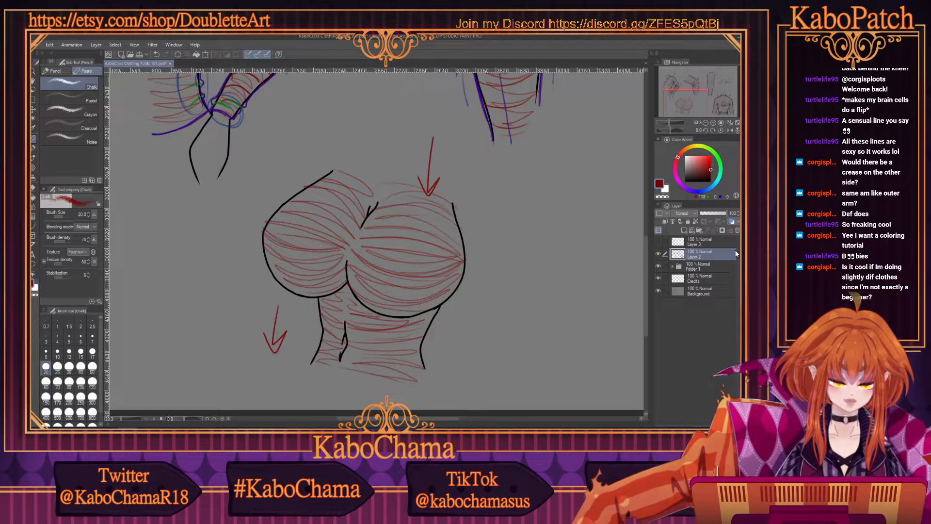
Switch to green, save the file, and draw arrows along the upper and lower outer curves of both breasts
{"action": "left_click", "coordinate": [719, 159]}
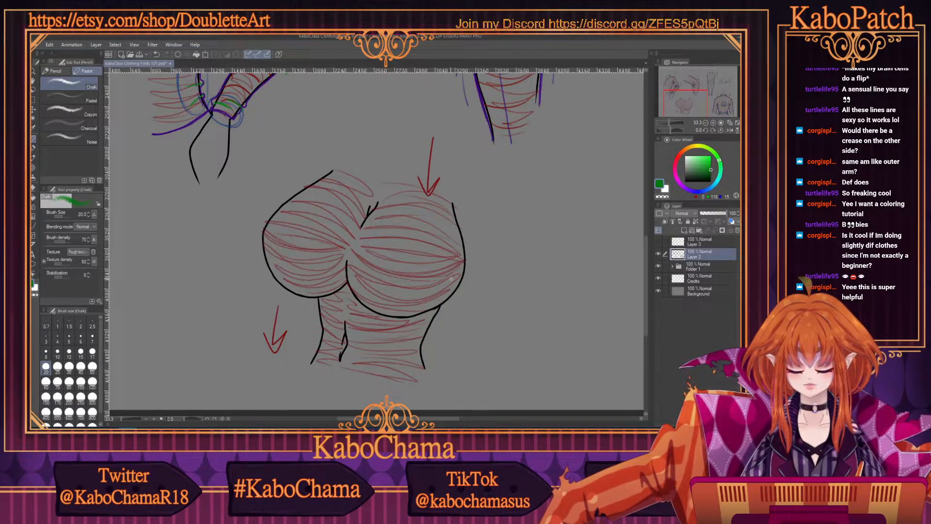
{"action": "key", "text": "ctrl+s"}
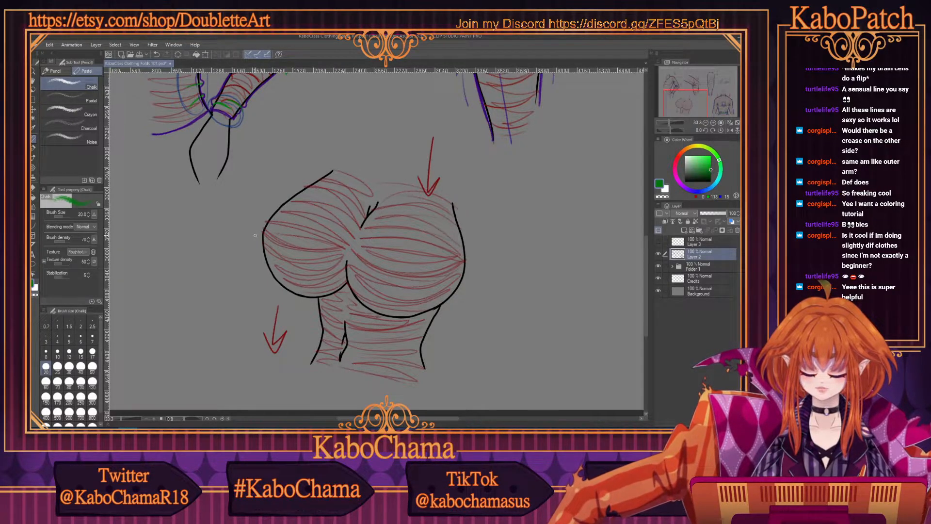
{"action": "mouse_move", "coordinate": [280, 194]}
{"action": "left_mouse_down"}
{"action": "mouse_move", "coordinate": [312, 173]}
{"action": "mouse_move", "coordinate": [304, 178]}
{"action": "left_mouse_up"}
{"action": "left_click_drag", "start_coordinate": [253, 250], "coordinate": [271, 286]}
{"action": "left_click_drag", "start_coordinate": [473, 241], "coordinate": [473, 209]}
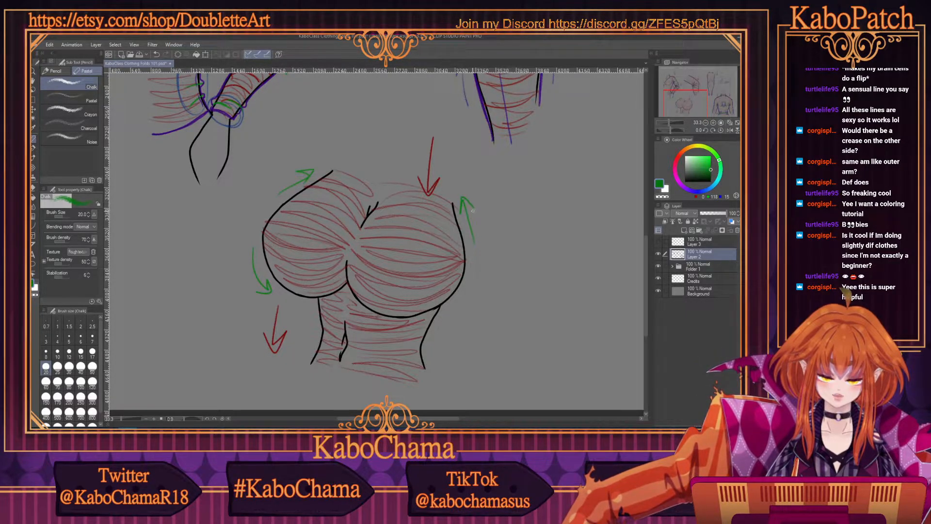
{"action": "left_click_drag", "start_coordinate": [470, 282], "coordinate": [446, 313]}
{"action": "mouse_move", "coordinate": [449, 301]}
{"action": "left_mouse_down"}
{"action": "mouse_move", "coordinate": [445, 315]}
{"action": "mouse_move", "coordinate": [457, 316]}
{"action": "left_mouse_up"}
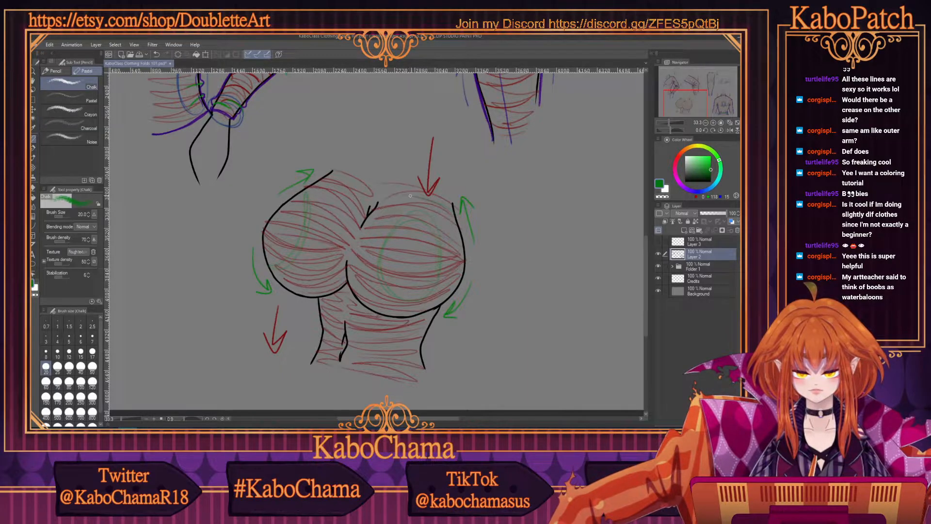
Add green fold marks at the tops of both breasts and horizontal green compression lines across the waist
{"action": "left_click_drag", "start_coordinate": [433, 192], "coordinate": [455, 205]}
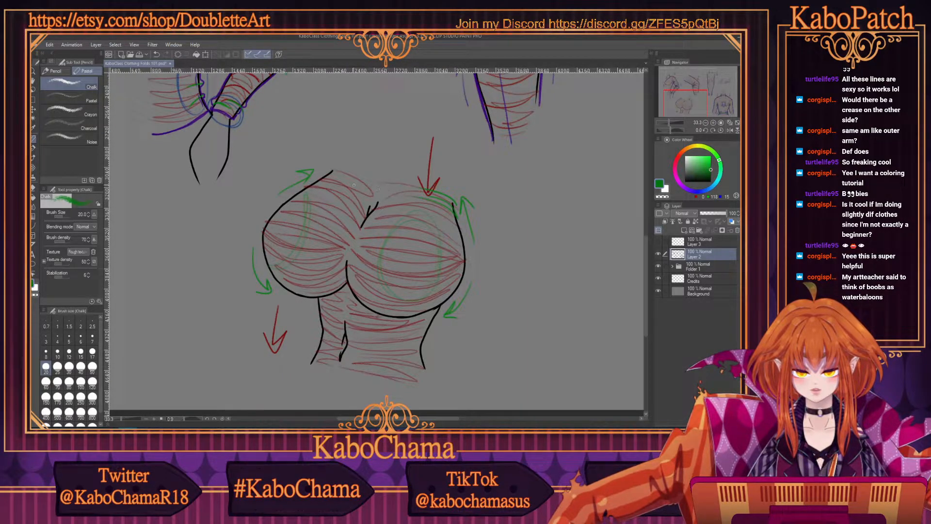
{"action": "mouse_move", "coordinate": [317, 180]}
{"action": "left_mouse_down"}
{"action": "mouse_move", "coordinate": [347, 179]}
{"action": "mouse_move", "coordinate": [312, 182]}
{"action": "mouse_move", "coordinate": [345, 187]}
{"action": "mouse_move", "coordinate": [319, 172]}
{"action": "mouse_move", "coordinate": [357, 173]}
{"action": "left_mouse_up"}
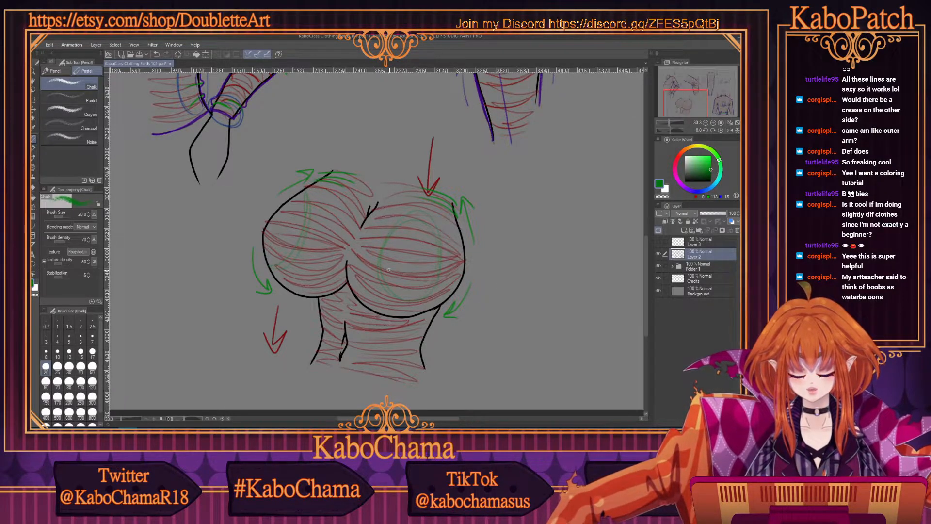
{"action": "left_click_drag", "start_coordinate": [425, 344], "coordinate": [395, 353]}
{"action": "mouse_move", "coordinate": [313, 312]}
{"action": "left_mouse_down"}
{"action": "mouse_move", "coordinate": [333, 333]}
{"action": "mouse_move", "coordinate": [320, 358]}
{"action": "left_mouse_up"}
{"action": "left_click_drag", "start_coordinate": [420, 350], "coordinate": [370, 346]}
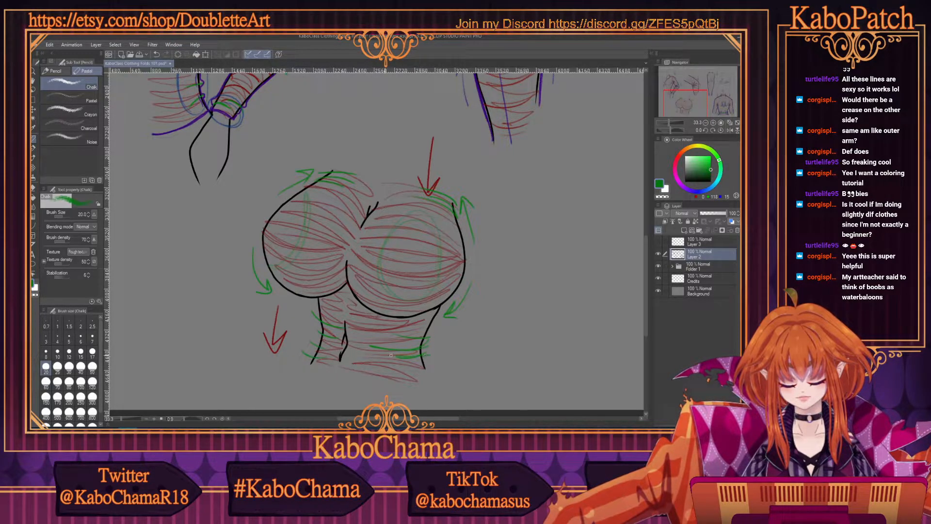
{"action": "left_click_drag", "start_coordinate": [431, 359], "coordinate": [383, 367]}
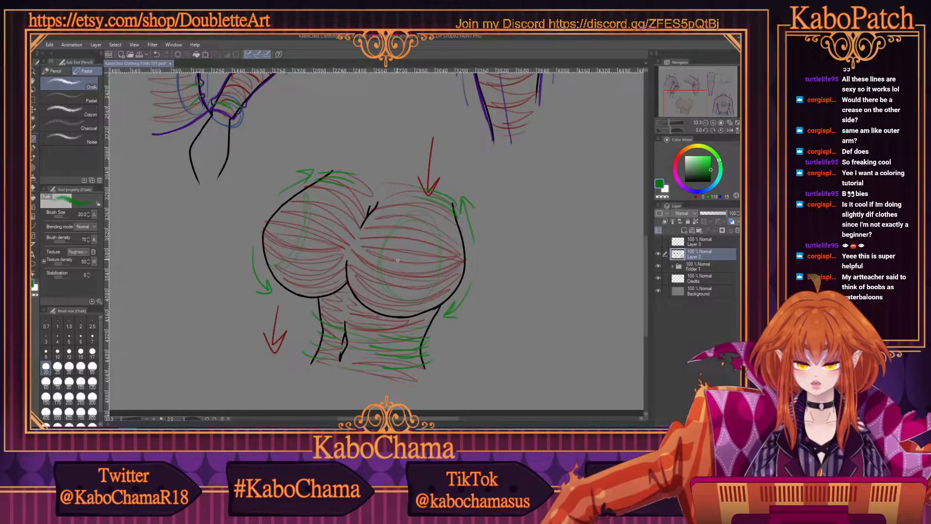
{"action": "left_click_drag", "start_coordinate": [406, 418], "coordinate": [504, 418]}
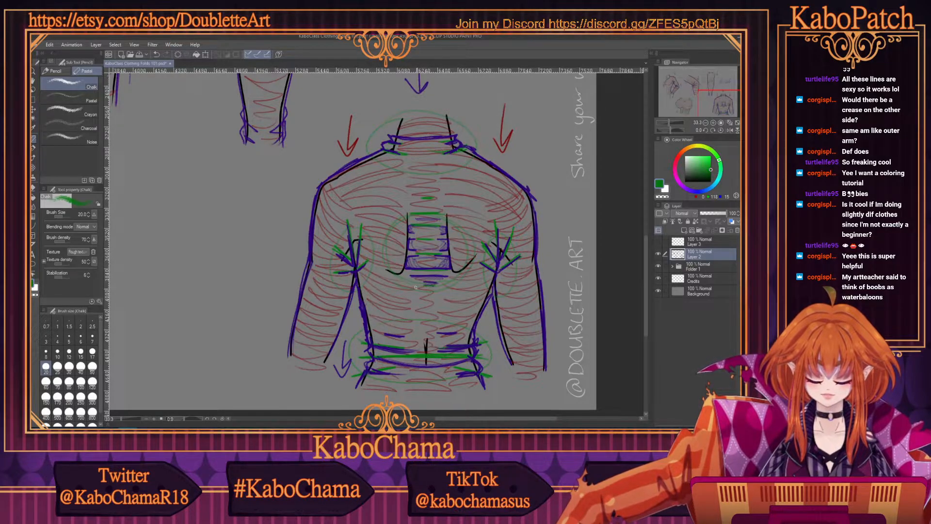
{"action": "left_click_drag", "start_coordinate": [455, 418], "coordinate": [350, 418]}
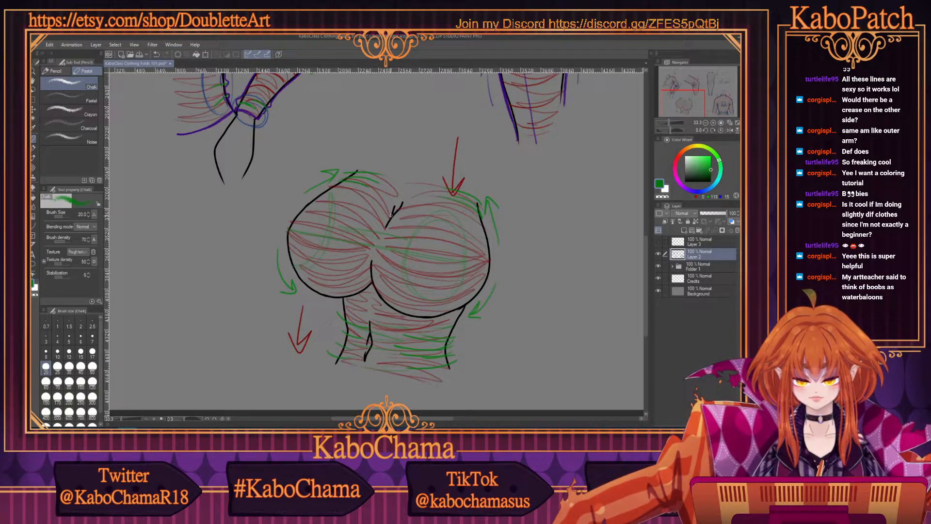
{"action": "left_click_drag", "start_coordinate": [411, 217], "coordinate": [382, 219]}
{"action": "mouse_move", "coordinate": [395, 120]}
{"action": "left_mouse_down"}
{"action": "mouse_move", "coordinate": [404, 147]}
{"action": "mouse_move", "coordinate": [383, 143]}
{"action": "left_mouse_up"}
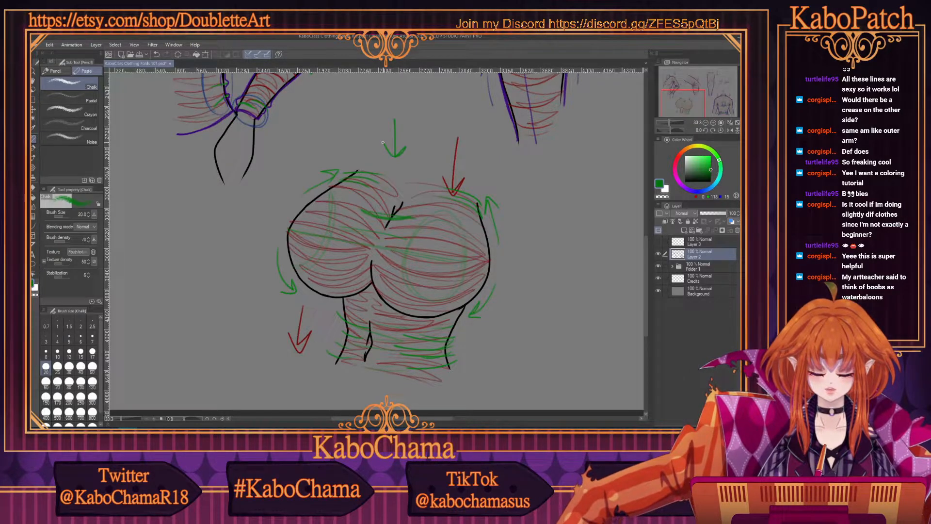
{"action": "key", "text": "ctrl+z"}
{"action": "key", "text": "ctrl+z"}
{"action": "key", "text": "ctrl+z"}
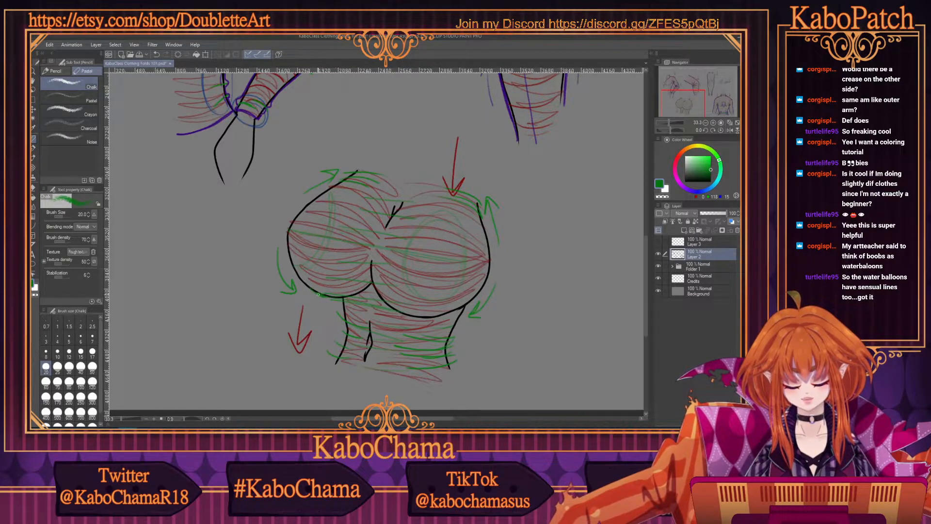
Draw a thick green tension line beneath both breasts and a stack of short green lines bridging the cleavage
{"action": "mouse_move", "coordinate": [419, 316]}
{"action": "left_mouse_down"}
{"action": "mouse_move", "coordinate": [429, 318]}
{"action": "mouse_move", "coordinate": [325, 296]}
{"action": "left_mouse_up"}
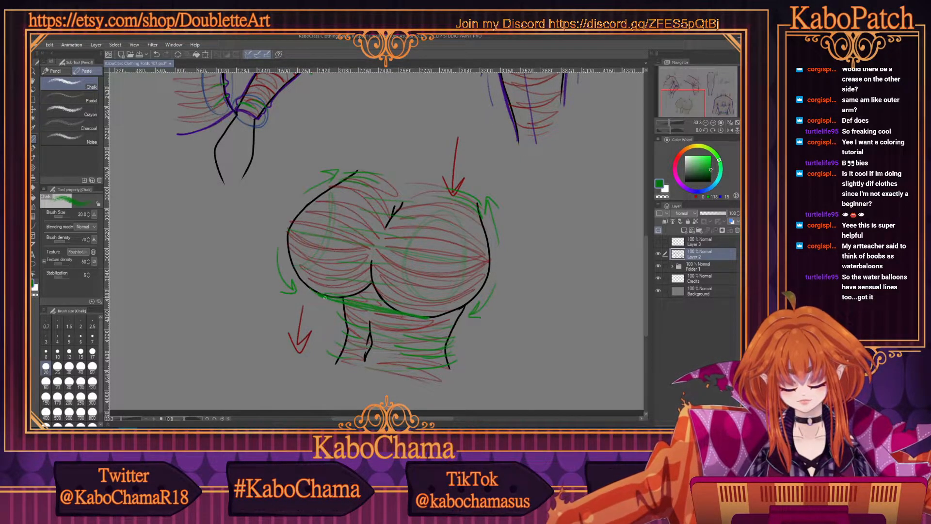
{"action": "left_click_drag", "start_coordinate": [418, 316], "coordinate": [433, 319]}
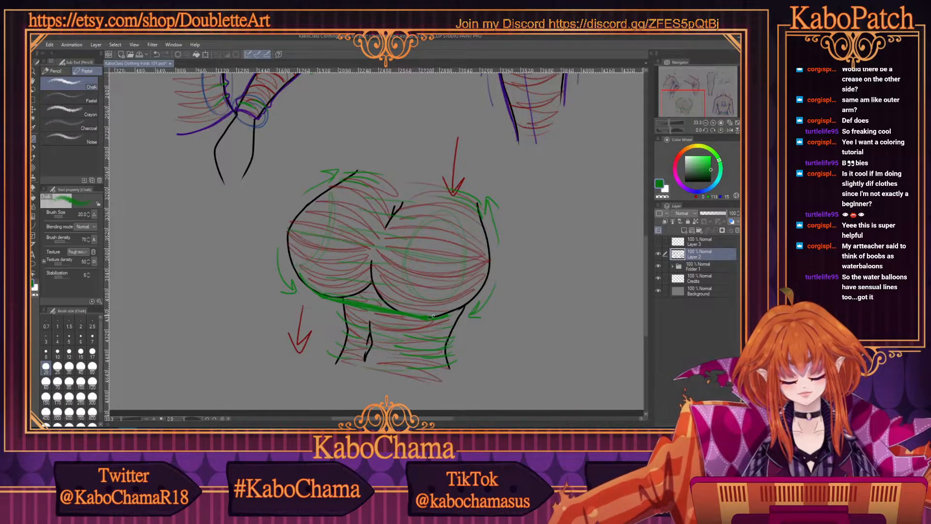
{"action": "left_click_drag", "start_coordinate": [343, 259], "coordinate": [388, 267]}
{"action": "left_click_drag", "start_coordinate": [350, 243], "coordinate": [388, 250]}
{"action": "left_click_drag", "start_coordinate": [337, 227], "coordinate": [395, 236]}
{"action": "mouse_move", "coordinate": [345, 214]}
{"action": "left_mouse_down"}
{"action": "mouse_move", "coordinate": [402, 221]}
{"action": "mouse_move", "coordinate": [410, 199]}
{"action": "mouse_move", "coordinate": [377, 197]}
{"action": "left_mouse_up"}
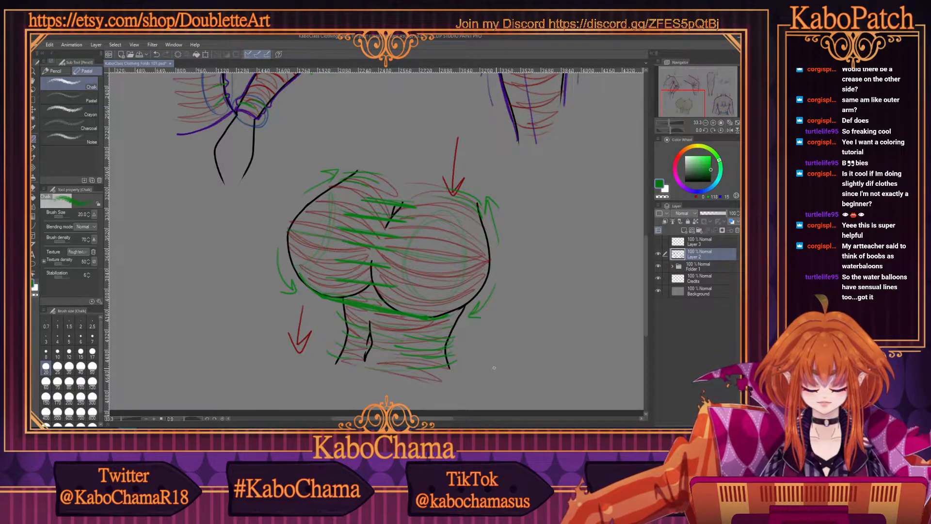
Switch to purple and draw the garment edge beneath both breasts, cleaning up the stroke with the transparent colour
{"action": "left_click", "coordinate": [687, 189]}
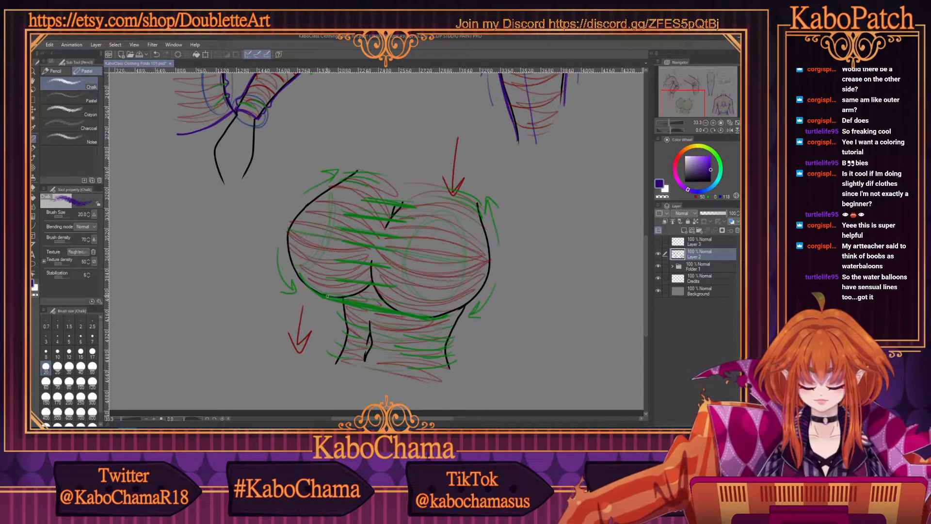
{"action": "mouse_move", "coordinate": [334, 299]}
{"action": "left_mouse_down"}
{"action": "mouse_move", "coordinate": [324, 298]}
{"action": "mouse_move", "coordinate": [402, 314]}
{"action": "mouse_move", "coordinate": [320, 295]}
{"action": "mouse_move", "coordinate": [363, 305]}
{"action": "left_mouse_up"}
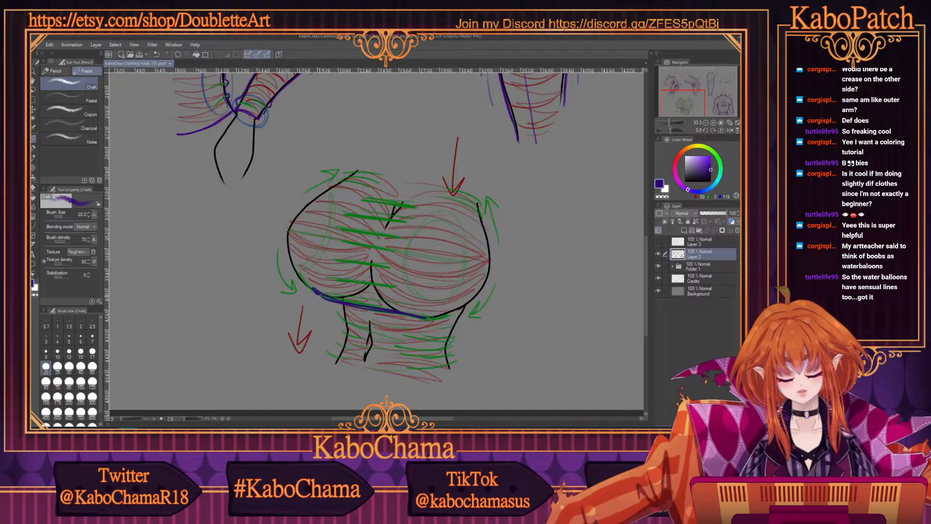
{"action": "mouse_move", "coordinate": [329, 298]}
{"action": "left_mouse_down"}
{"action": "mouse_move", "coordinate": [406, 314]}
{"action": "mouse_move", "coordinate": [330, 297]}
{"action": "mouse_move", "coordinate": [423, 316]}
{"action": "mouse_move", "coordinate": [332, 299]}
{"action": "left_mouse_up"}
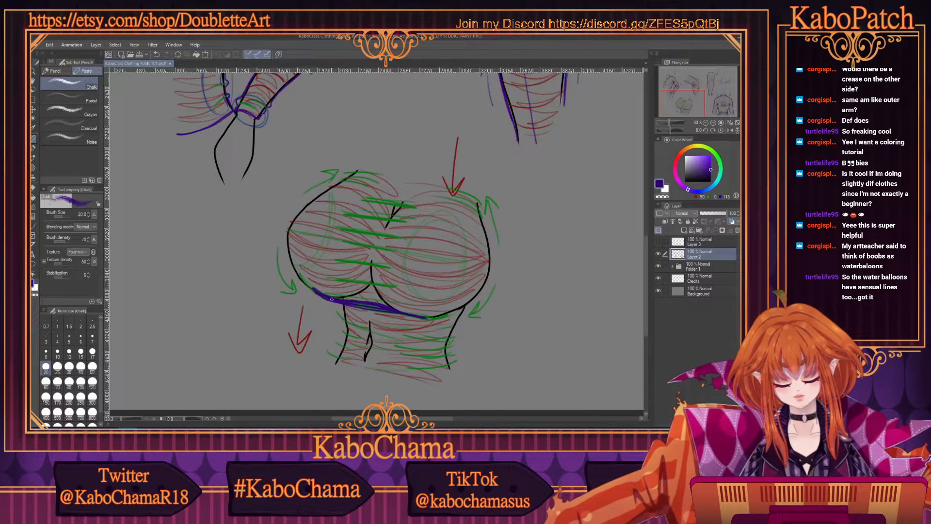
{"action": "left_click", "coordinate": [663, 196]}
{"action": "mouse_move", "coordinate": [343, 304]}
{"action": "left_mouse_down"}
{"action": "mouse_move", "coordinate": [404, 317]}
{"action": "mouse_move", "coordinate": [352, 305]}
{"action": "left_mouse_up"}
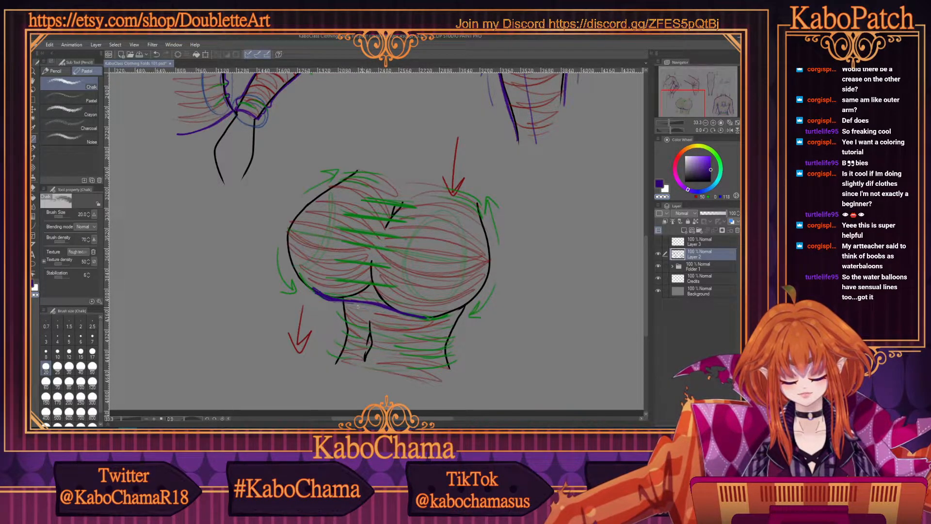
{"action": "left_click", "coordinate": [659, 184]}
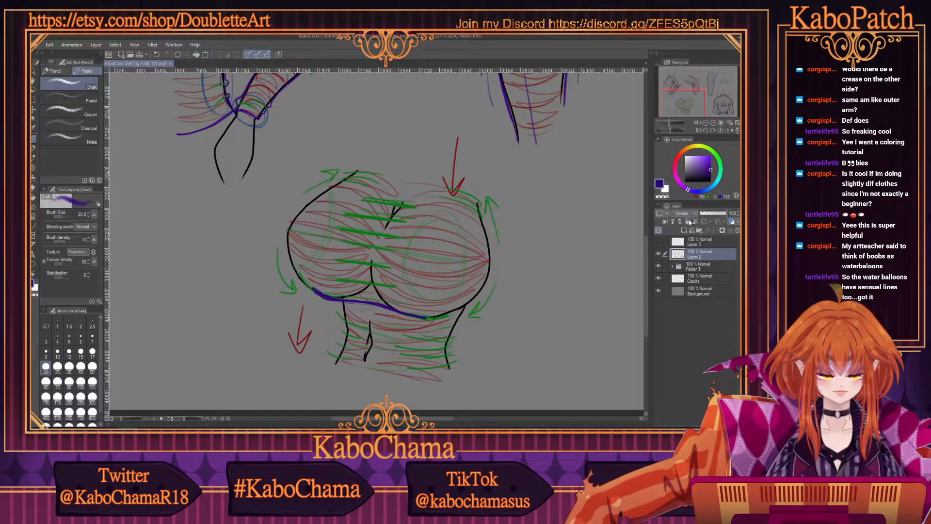
Outline the outer curves of both breasts in purple, joining them to the lower edge and adding small bumps at the upper ends
{"action": "mouse_move", "coordinate": [318, 296]}
{"action": "left_mouse_down"}
{"action": "mouse_move", "coordinate": [291, 264]}
{"action": "mouse_move", "coordinate": [286, 238]}
{"action": "left_mouse_up"}
{"action": "mouse_move", "coordinate": [299, 274]}
{"action": "left_mouse_down"}
{"action": "mouse_move", "coordinate": [289, 226]}
{"action": "mouse_move", "coordinate": [337, 181]}
{"action": "left_mouse_up"}
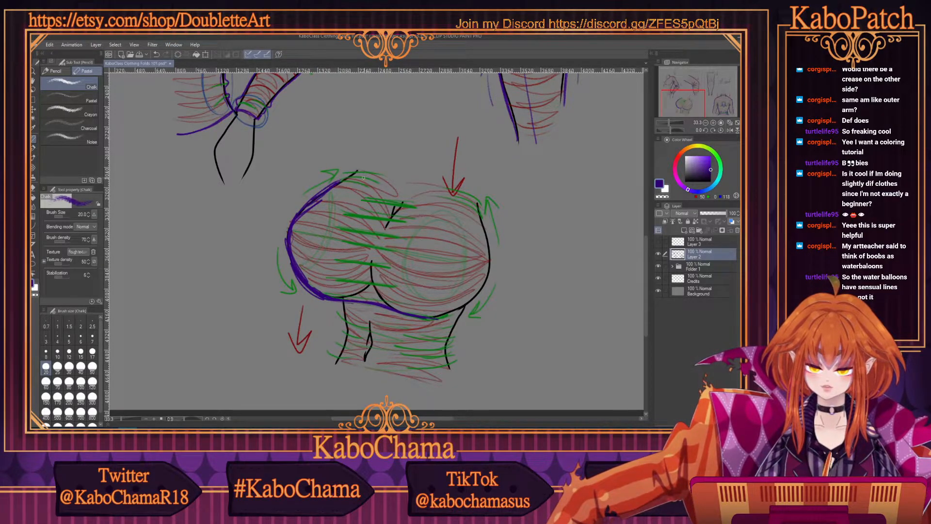
{"action": "left_click_drag", "start_coordinate": [337, 181], "coordinate": [352, 170]}
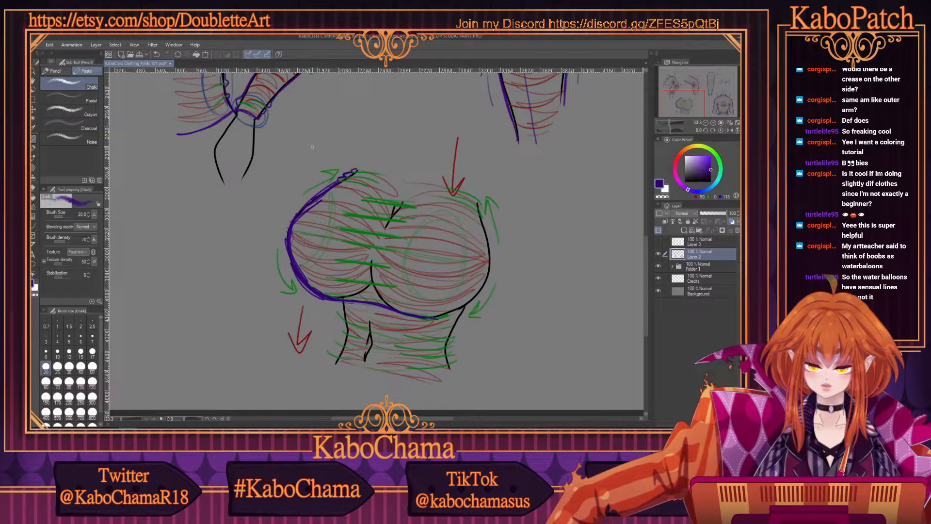
{"action": "mouse_move", "coordinate": [427, 316]}
{"action": "left_mouse_down"}
{"action": "mouse_move", "coordinate": [478, 292]}
{"action": "mouse_move", "coordinate": [469, 305]}
{"action": "mouse_move", "coordinate": [486, 232]}
{"action": "mouse_move", "coordinate": [490, 250]}
{"action": "mouse_move", "coordinate": [474, 195]}
{"action": "left_mouse_up"}
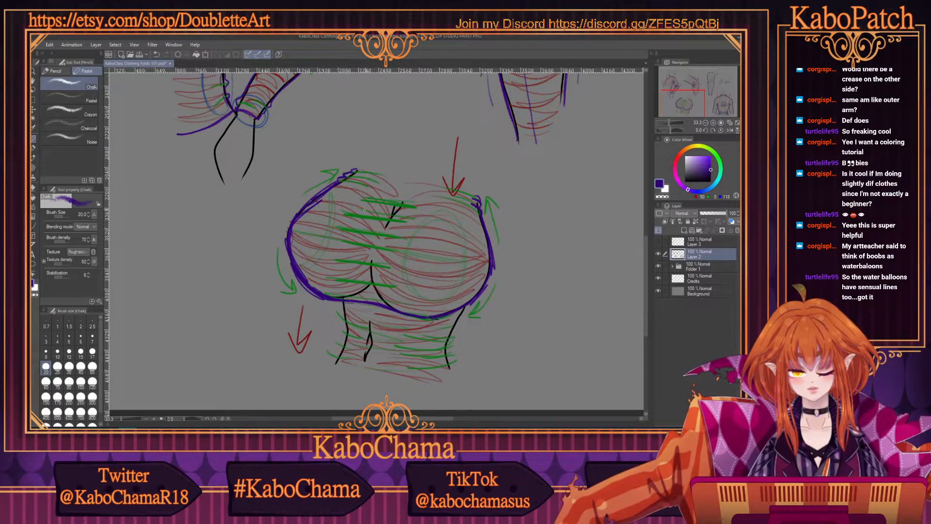
Draw a purple downward arrow above the chest and a stack of curved purple fold lines across the cleavage
{"action": "mouse_move", "coordinate": [409, 96]}
{"action": "left_mouse_down"}
{"action": "mouse_move", "coordinate": [403, 139]}
{"action": "mouse_move", "coordinate": [390, 114]}
{"action": "left_mouse_up"}
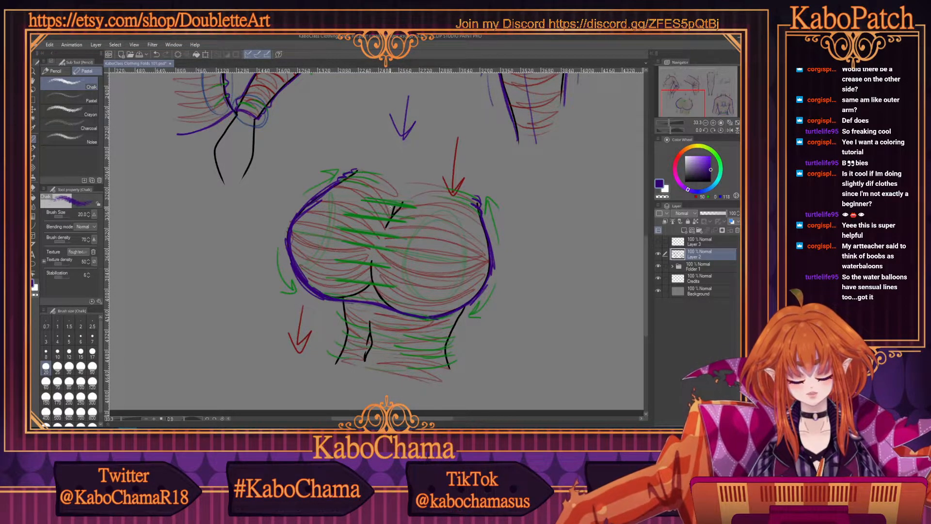
{"action": "left_click_drag", "start_coordinate": [369, 201], "coordinate": [412, 208]}
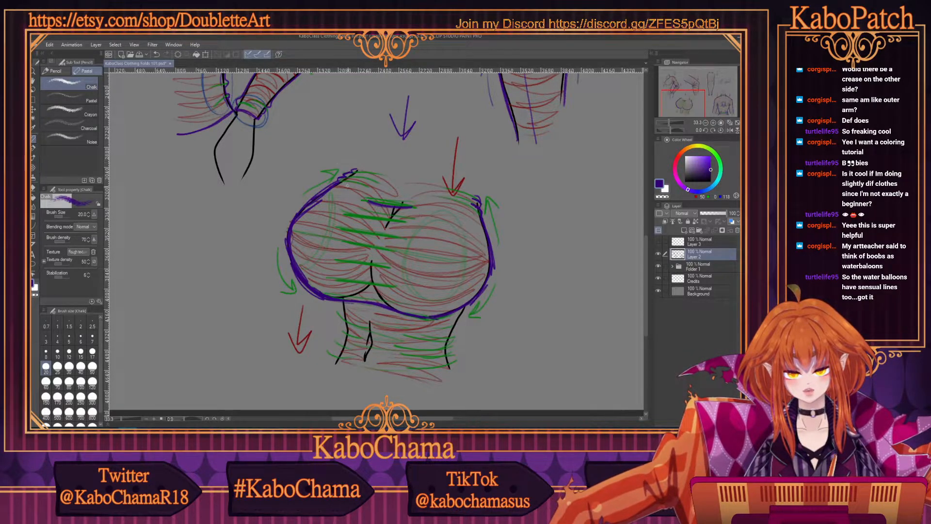
{"action": "mouse_move", "coordinate": [383, 222]}
{"action": "left_mouse_down"}
{"action": "mouse_move", "coordinate": [350, 219]}
{"action": "mouse_move", "coordinate": [402, 223]}
{"action": "mouse_move", "coordinate": [354, 218]}
{"action": "mouse_move", "coordinate": [356, 233]}
{"action": "mouse_move", "coordinate": [394, 236]}
{"action": "mouse_move", "coordinate": [346, 231]}
{"action": "mouse_move", "coordinate": [359, 247]}
{"action": "mouse_move", "coordinate": [392, 250]}
{"action": "mouse_move", "coordinate": [367, 256]}
{"action": "left_mouse_up"}
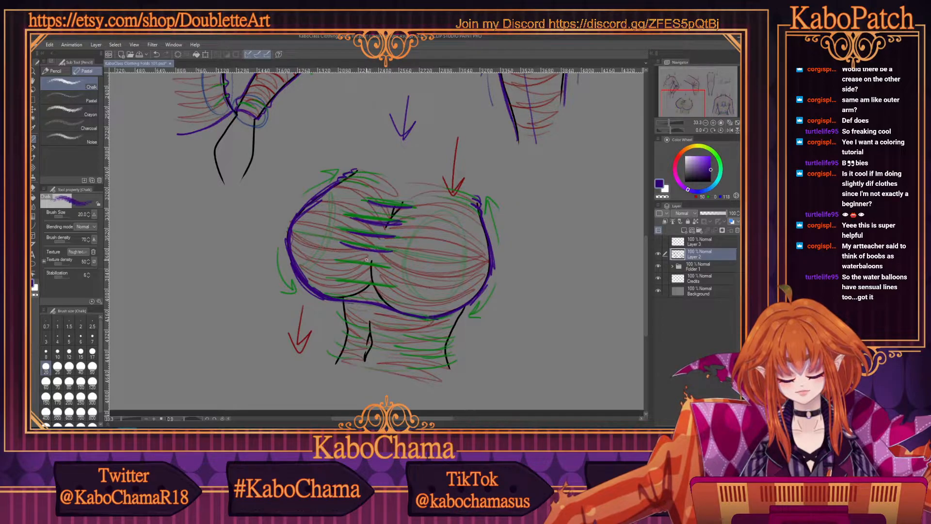
{"action": "mouse_move", "coordinate": [384, 288]}
{"action": "left_mouse_down"}
{"action": "mouse_move", "coordinate": [394, 287]}
{"action": "mouse_move", "coordinate": [339, 283]}
{"action": "left_mouse_up"}
{"action": "left_click_drag", "start_coordinate": [388, 266], "coordinate": [341, 262]}
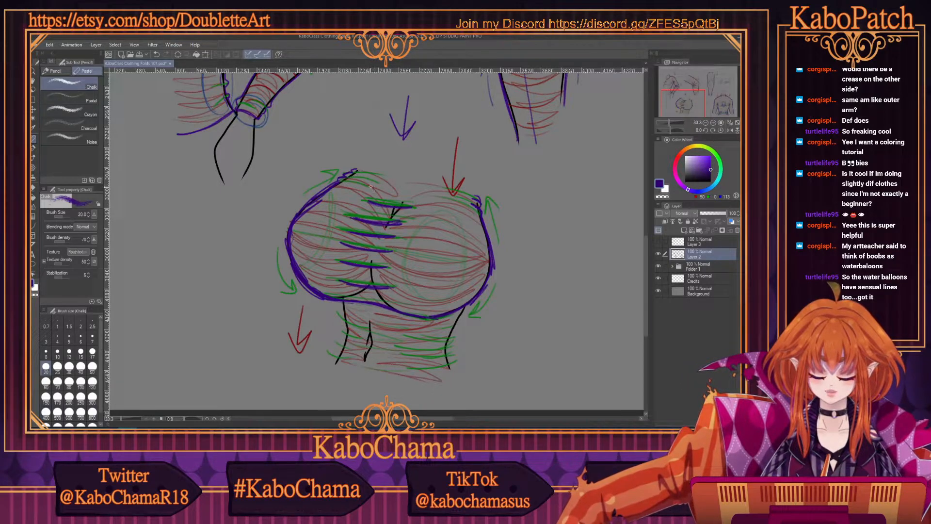
Turn the upper and lower purple cleavage lines into thicker fold shapes with angled ends and shading
{"action": "left_click_drag", "start_coordinate": [409, 207], "coordinate": [407, 209]}
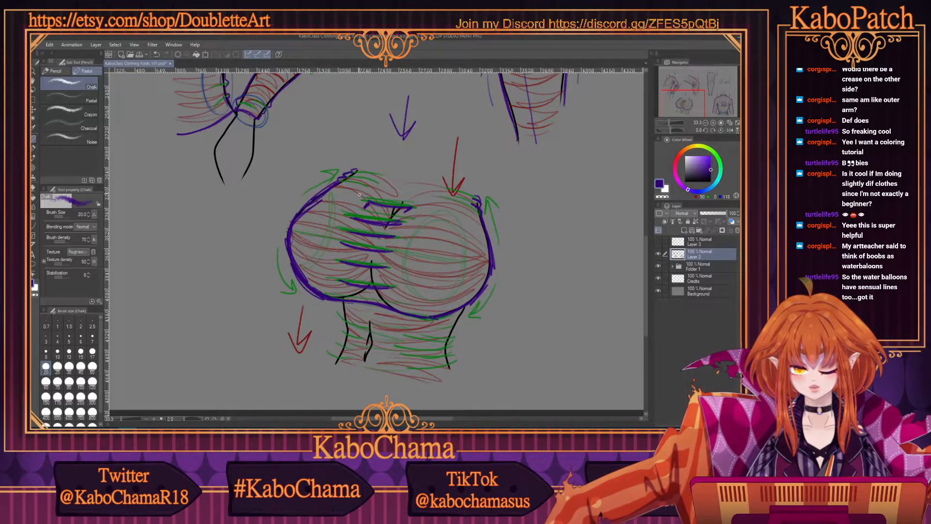
{"action": "mouse_move", "coordinate": [392, 418]}
{"action": "left_mouse_down"}
{"action": "mouse_move", "coordinate": [486, 418]}
{"action": "mouse_move", "coordinate": [391, 418]}
{"action": "left_mouse_up"}
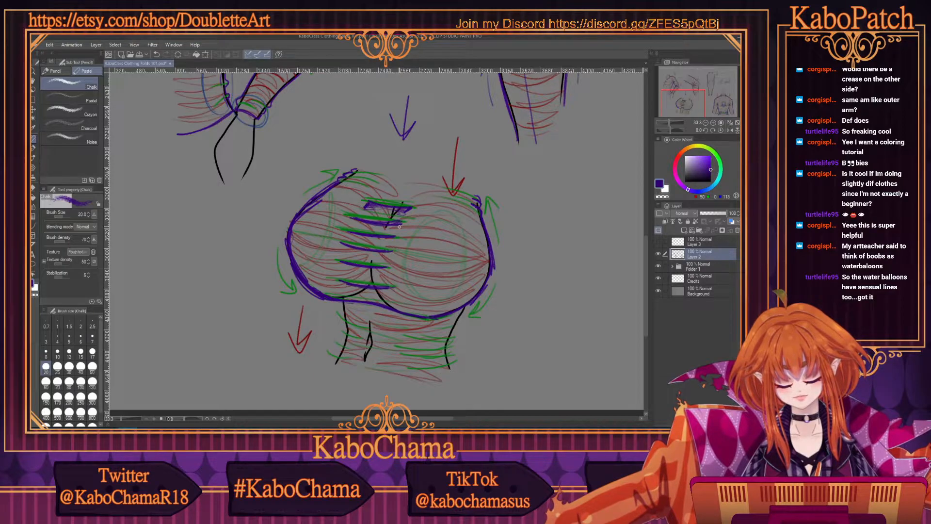
{"action": "left_click_drag", "start_coordinate": [397, 226], "coordinate": [370, 227]}
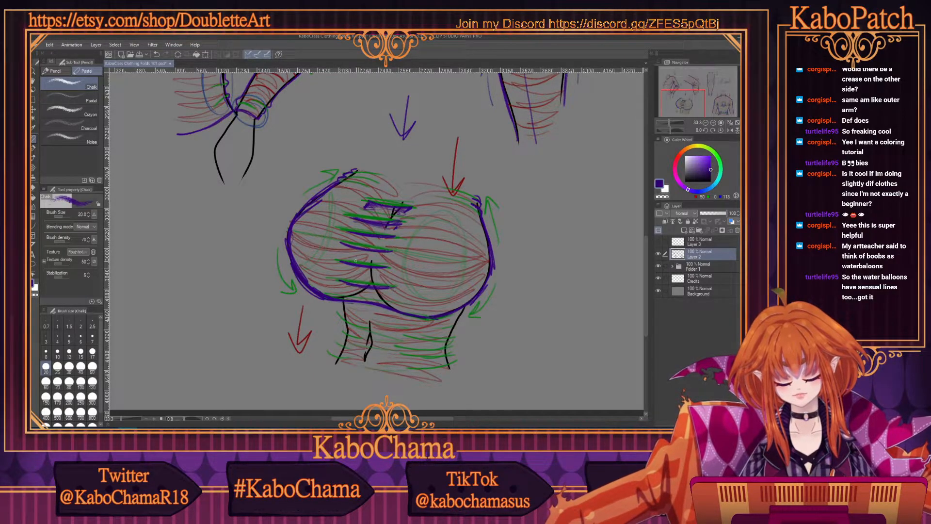
{"action": "left_click_drag", "start_coordinate": [337, 291], "coordinate": [392, 297]}
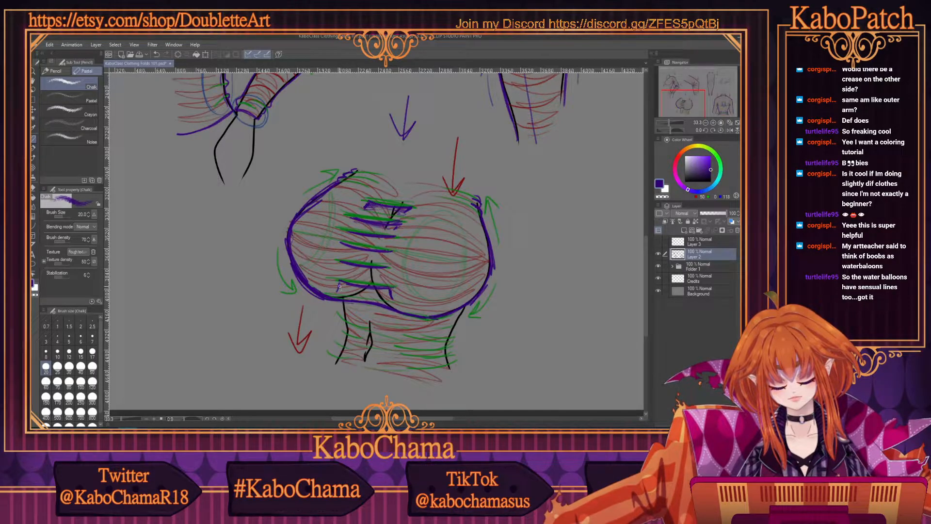
Switch to red and draw curved vertical contour lines over both breasts, forming a grid with the horizontal ones
{"action": "left_click", "coordinate": [677, 157]}
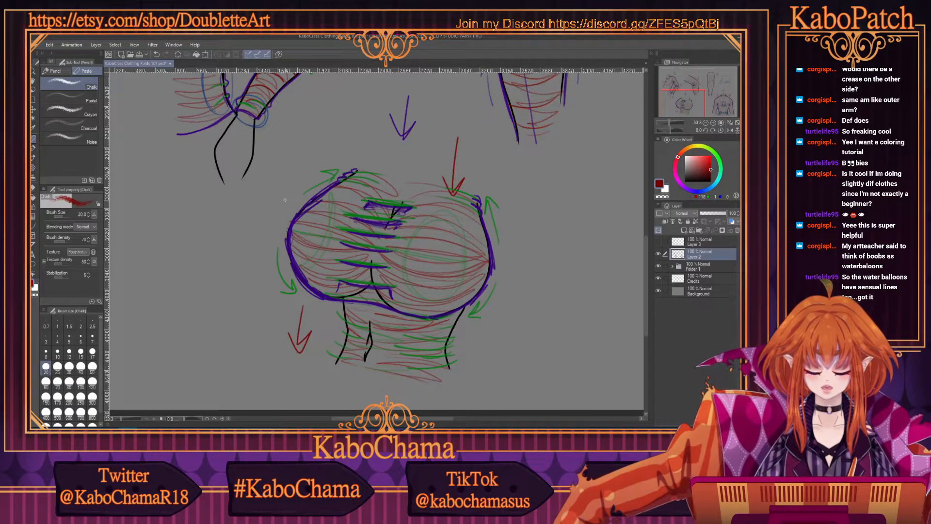
{"action": "left_click_drag", "start_coordinate": [434, 251], "coordinate": [431, 301]}
{"action": "left_click_drag", "start_coordinate": [450, 212], "coordinate": [446, 251]}
{"action": "mouse_move", "coordinate": [457, 196]}
{"action": "left_mouse_down"}
{"action": "mouse_move", "coordinate": [462, 283]}
{"action": "mouse_move", "coordinate": [472, 256]}
{"action": "left_mouse_up"}
{"action": "left_click_drag", "start_coordinate": [477, 223], "coordinate": [479, 255]}
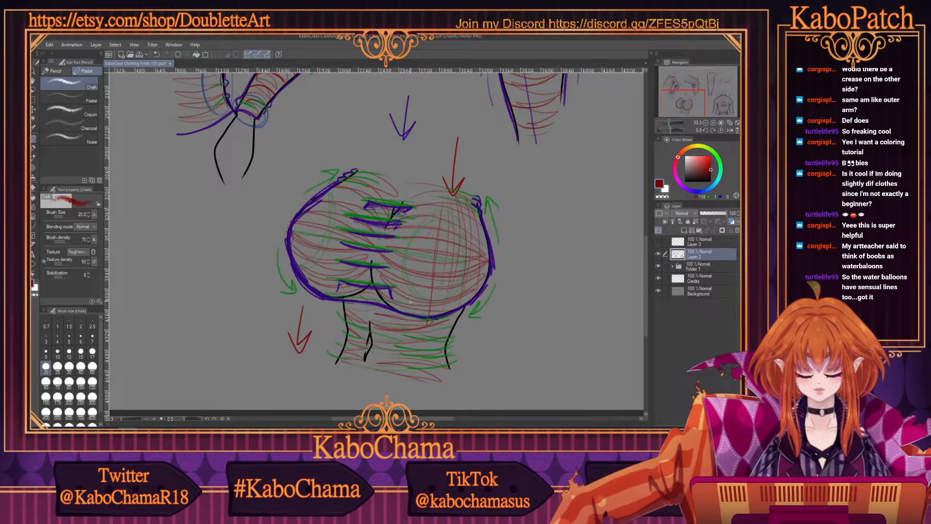
{"action": "mouse_move", "coordinate": [301, 263]}
{"action": "left_mouse_down"}
{"action": "mouse_move", "coordinate": [335, 197]}
{"action": "mouse_move", "coordinate": [308, 240]}
{"action": "mouse_move", "coordinate": [335, 208]}
{"action": "mouse_move", "coordinate": [321, 233]}
{"action": "mouse_move", "coordinate": [343, 221]}
{"action": "mouse_move", "coordinate": [323, 281]}
{"action": "left_mouse_up"}
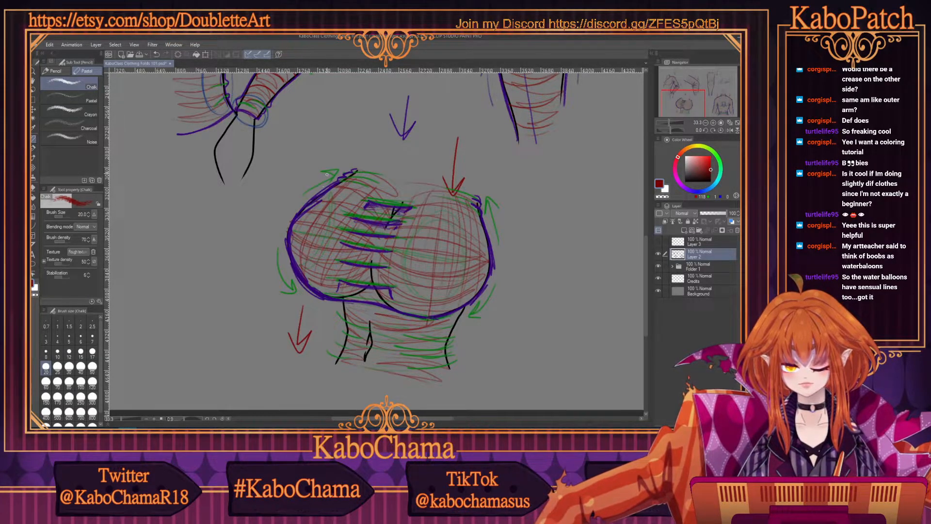
Switch back to purple, shade the lowest cleavage fold, and sketch a separate example fold shape above the chest
{"action": "left_click", "coordinate": [690, 191]}
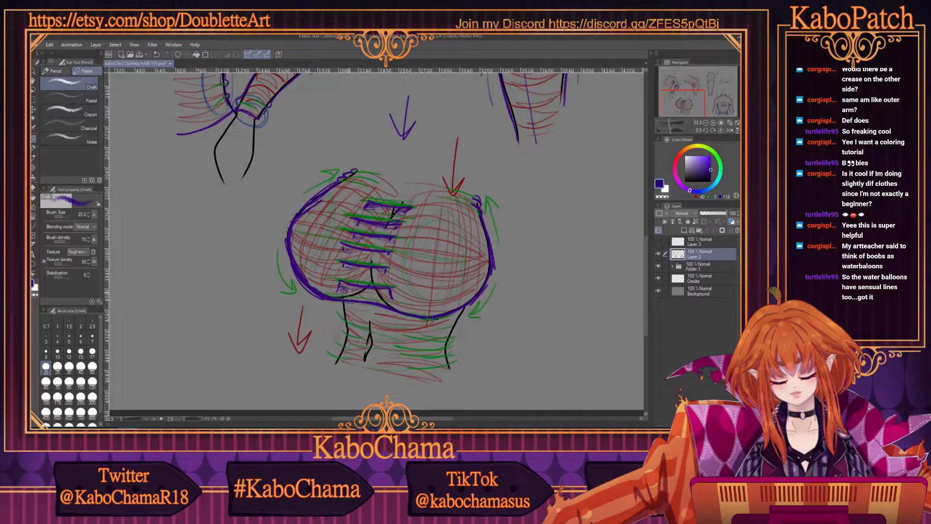
{"action": "left_click_drag", "start_coordinate": [388, 289], "coordinate": [381, 294]}
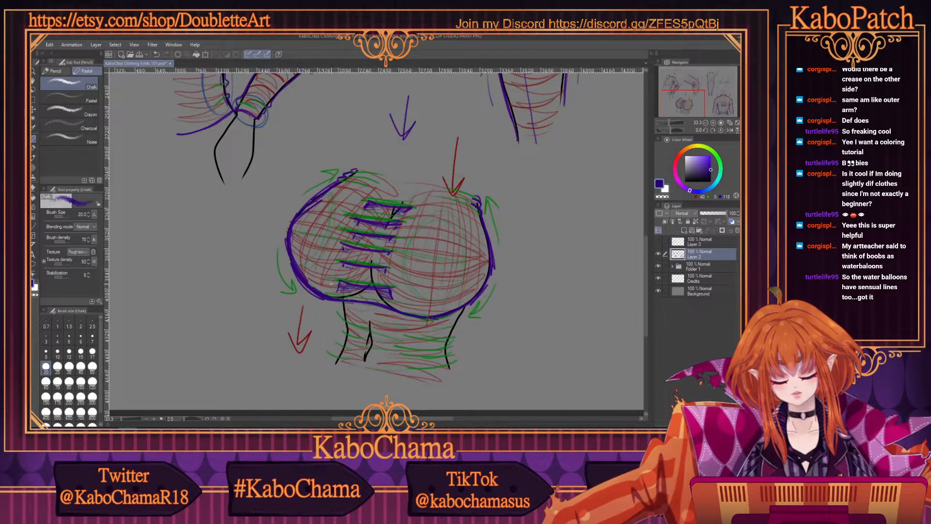
{"action": "mouse_move", "coordinate": [383, 153]}
{"action": "left_mouse_down"}
{"action": "mouse_move", "coordinate": [425, 162]}
{"action": "mouse_move", "coordinate": [383, 154]}
{"action": "mouse_move", "coordinate": [395, 158]}
{"action": "left_mouse_up"}
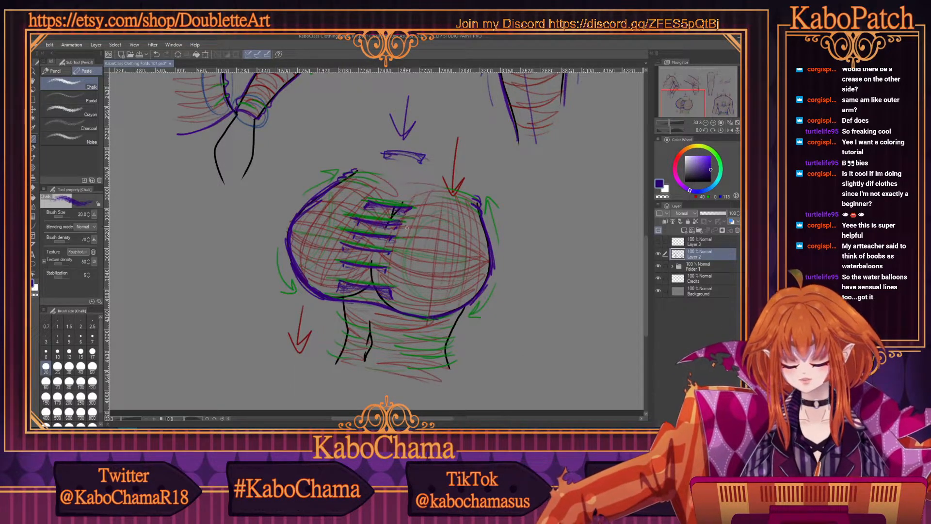
Shade the area along the lower breast edge and the lower cleavage folds in purple
{"action": "mouse_move", "coordinate": [439, 312]}
{"action": "left_mouse_down"}
{"action": "mouse_move", "coordinate": [389, 288]}
{"action": "mouse_move", "coordinate": [428, 313]}
{"action": "mouse_move", "coordinate": [363, 286]}
{"action": "mouse_move", "coordinate": [340, 288]}
{"action": "mouse_move", "coordinate": [336, 290]}
{"action": "left_mouse_up"}
{"action": "left_click_drag", "start_coordinate": [397, 295], "coordinate": [421, 308]}
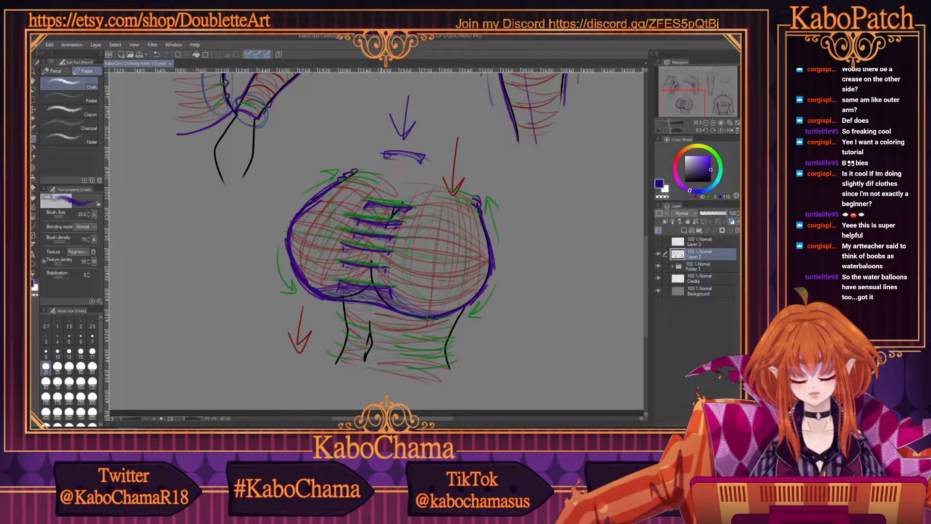
{"action": "left_click_drag", "start_coordinate": [390, 273], "coordinate": [338, 271]}
{"action": "left_click_drag", "start_coordinate": [349, 272], "coordinate": [324, 274]}
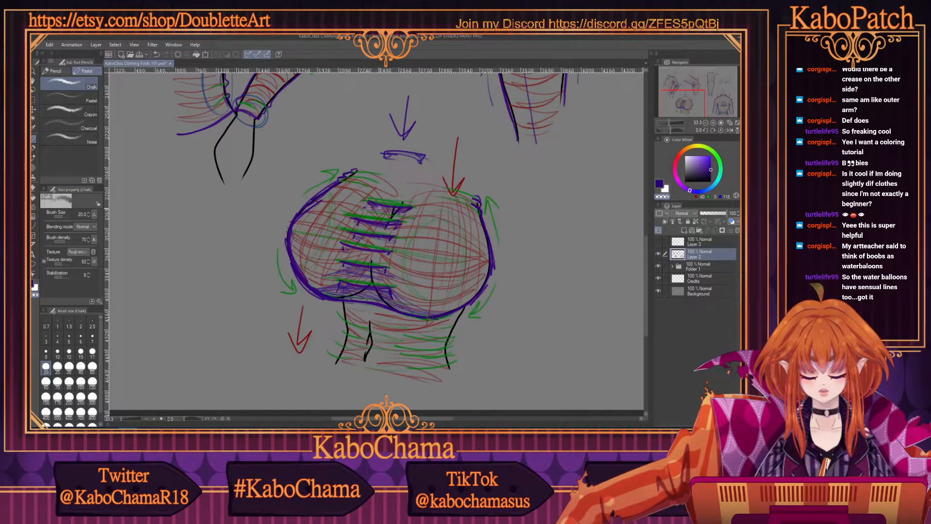
Draw a smaller purple downward arrow on each side of the large purple arrow above the chest
{"action": "left_click", "coordinate": [659, 184]}
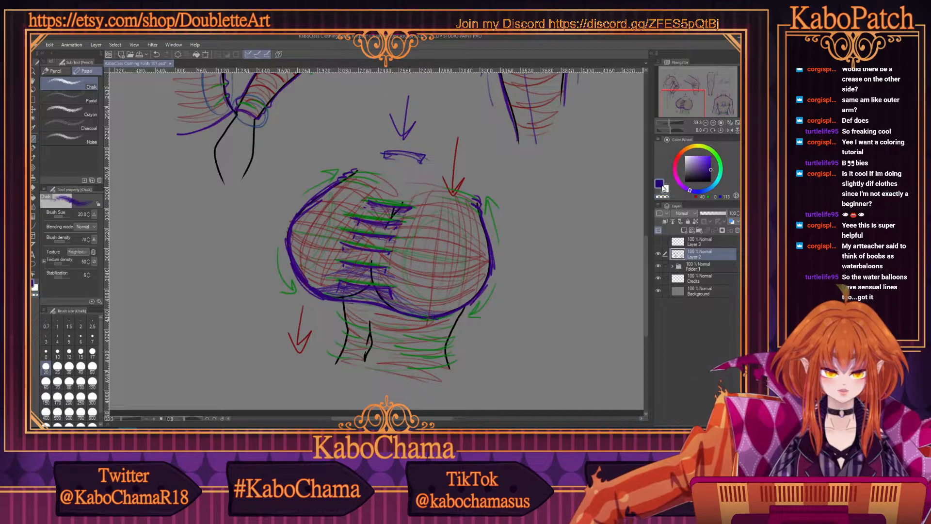
{"action": "left_click_drag", "start_coordinate": [368, 121], "coordinate": [368, 148]}
{"action": "left_click_drag", "start_coordinate": [364, 144], "coordinate": [373, 145]}
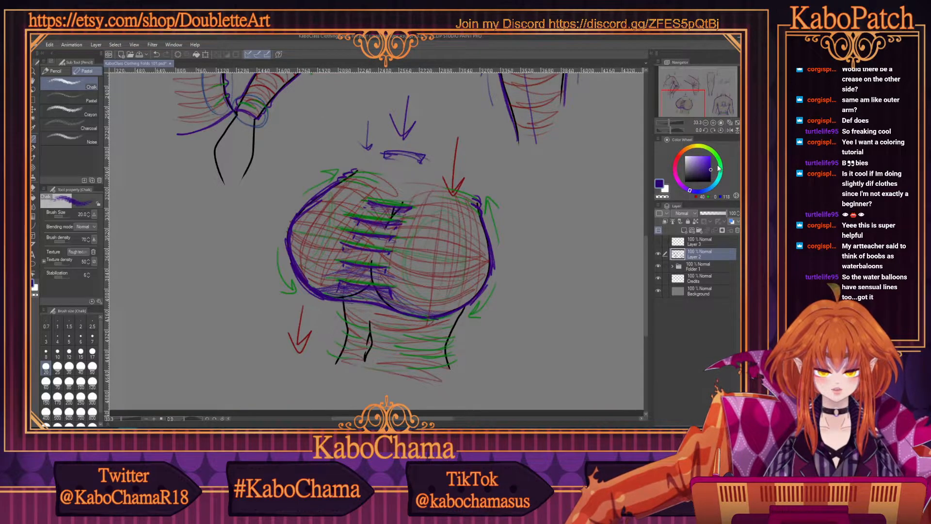
{"action": "left_click_drag", "start_coordinate": [441, 113], "coordinate": [439, 148]}
{"action": "left_click_drag", "start_coordinate": [430, 141], "coordinate": [448, 136]}
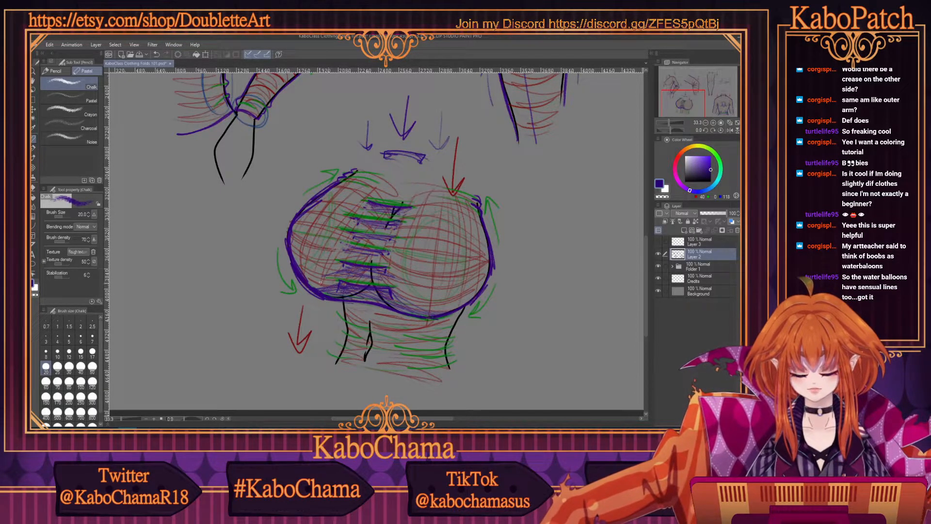
Extend the lower cleavage fold outward and outline both sides of the waist in purple with short compression folds
{"action": "left_click_drag", "start_coordinate": [342, 262], "coordinate": [318, 271]}
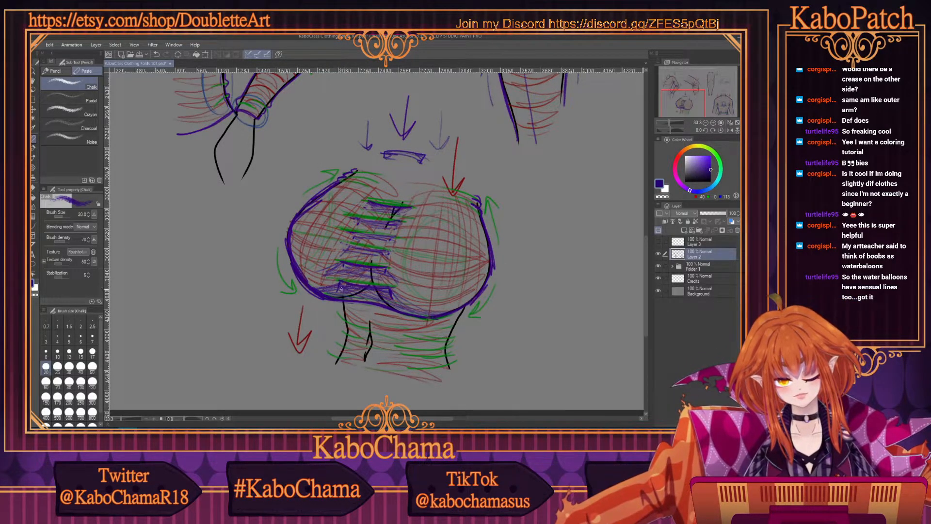
{"action": "mouse_move", "coordinate": [466, 309]}
{"action": "left_mouse_down"}
{"action": "mouse_move", "coordinate": [443, 343]}
{"action": "mouse_move", "coordinate": [448, 351]}
{"action": "mouse_move", "coordinate": [436, 353]}
{"action": "mouse_move", "coordinate": [452, 365]}
{"action": "mouse_move", "coordinate": [412, 367]}
{"action": "left_mouse_up"}
{"action": "mouse_move", "coordinate": [346, 302]}
{"action": "left_mouse_down"}
{"action": "mouse_move", "coordinate": [342, 320]}
{"action": "mouse_move", "coordinate": [363, 335]}
{"action": "mouse_move", "coordinate": [344, 325]}
{"action": "mouse_move", "coordinate": [354, 343]}
{"action": "mouse_move", "coordinate": [345, 339]}
{"action": "mouse_move", "coordinate": [336, 368]}
{"action": "left_mouse_up"}
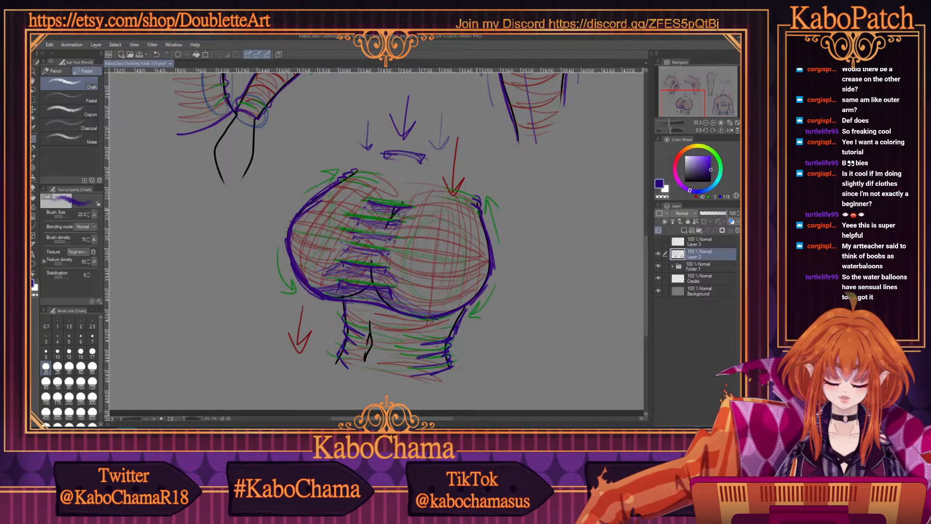
Add purple folds across the upper chest and extend the shading of the lower cleavage folds onto both breasts
{"action": "mouse_move", "coordinate": [367, 184]}
{"action": "left_mouse_down"}
{"action": "mouse_move", "coordinate": [344, 177]}
{"action": "mouse_move", "coordinate": [367, 172]}
{"action": "mouse_move", "coordinate": [436, 211]}
{"action": "mouse_move", "coordinate": [425, 172]}
{"action": "mouse_move", "coordinate": [415, 192]}
{"action": "mouse_move", "coordinate": [423, 210]}
{"action": "mouse_move", "coordinate": [441, 190]}
{"action": "mouse_move", "coordinate": [380, 189]}
{"action": "mouse_move", "coordinate": [393, 201]}
{"action": "mouse_move", "coordinate": [331, 195]}
{"action": "mouse_move", "coordinate": [358, 188]}
{"action": "mouse_move", "coordinate": [389, 250]}
{"action": "mouse_move", "coordinate": [395, 222]}
{"action": "mouse_move", "coordinate": [430, 221]}
{"action": "mouse_move", "coordinate": [424, 207]}
{"action": "mouse_move", "coordinate": [438, 208]}
{"action": "mouse_move", "coordinate": [379, 206]}
{"action": "mouse_move", "coordinate": [349, 192]}
{"action": "mouse_move", "coordinate": [372, 221]}
{"action": "left_mouse_up"}
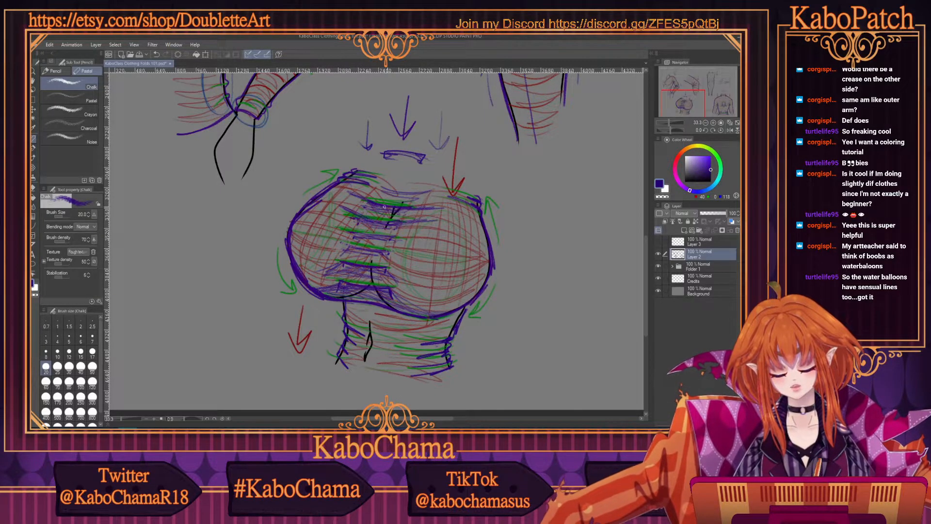
{"action": "mouse_move", "coordinate": [394, 290]}
{"action": "left_mouse_down"}
{"action": "mouse_move", "coordinate": [418, 298]}
{"action": "mouse_move", "coordinate": [318, 282]}
{"action": "mouse_move", "coordinate": [345, 284]}
{"action": "mouse_move", "coordinate": [338, 276]}
{"action": "mouse_move", "coordinate": [350, 265]}
{"action": "mouse_move", "coordinate": [318, 262]}
{"action": "left_mouse_up"}
{"action": "left_click_drag", "start_coordinate": [387, 271], "coordinate": [416, 284]}
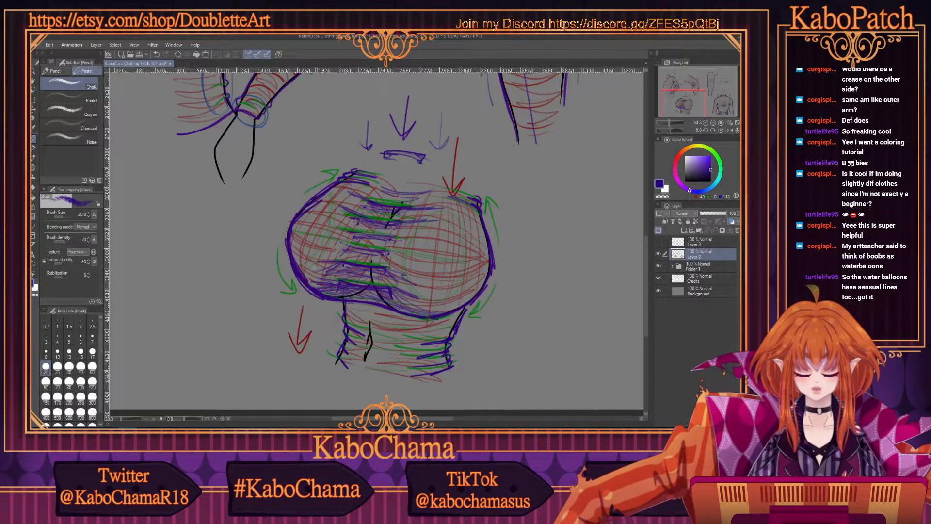
{"action": "left_click_drag", "start_coordinate": [391, 270], "coordinate": [402, 278]}
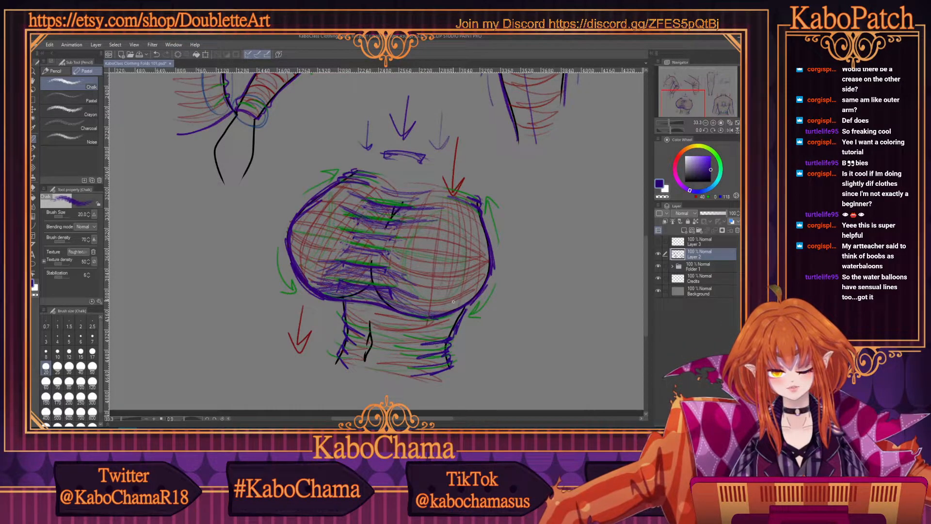
{"action": "left_click_drag", "start_coordinate": [332, 279], "coordinate": [313, 277]}
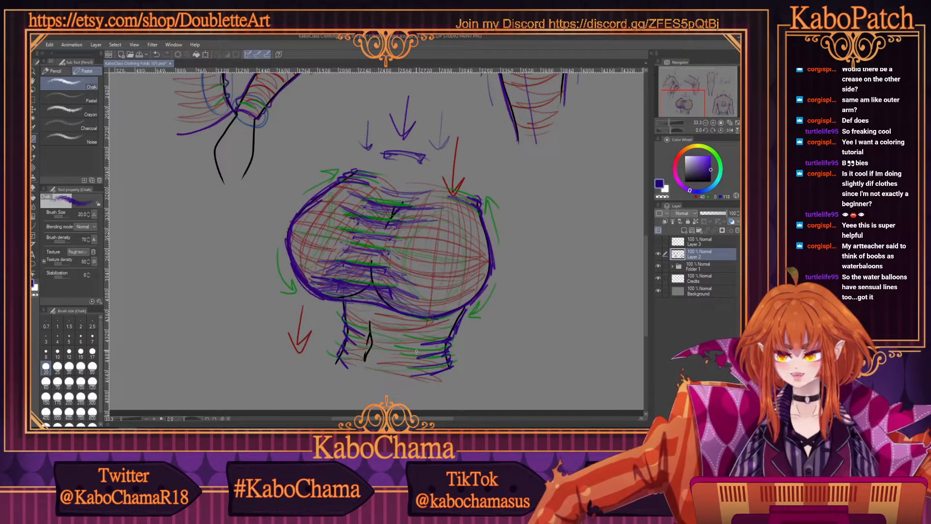
Review the complete page of clothing-fold sketches
{"action": "left_click_drag", "start_coordinate": [439, 417], "coordinate": [444, 418]}
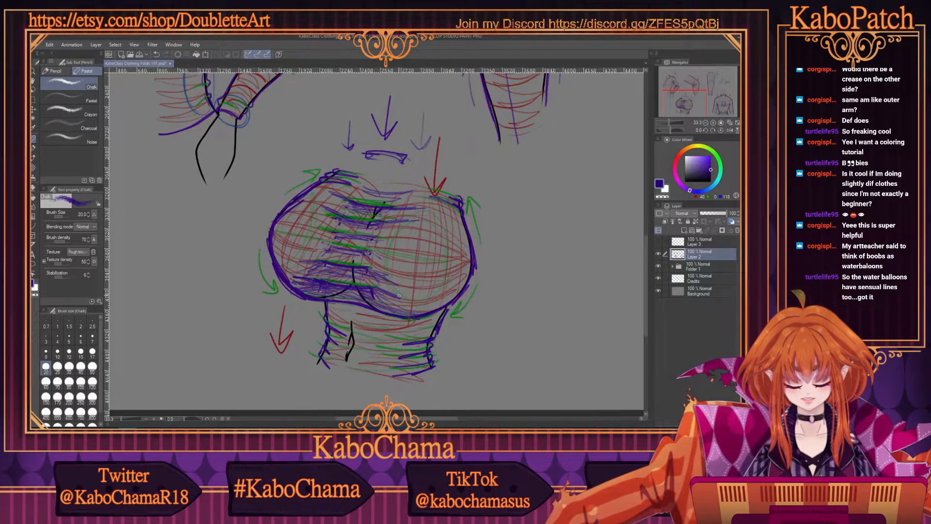
{"action": "scroll", "coordinate": [368, 221], "scroll_direction": "down", "scroll_amount": 3}
{"action": "left_click_drag", "start_coordinate": [351, 420], "coordinate": [370, 420]}
{"action": "left_click_drag", "start_coordinate": [647, 334], "coordinate": [646, 298]}
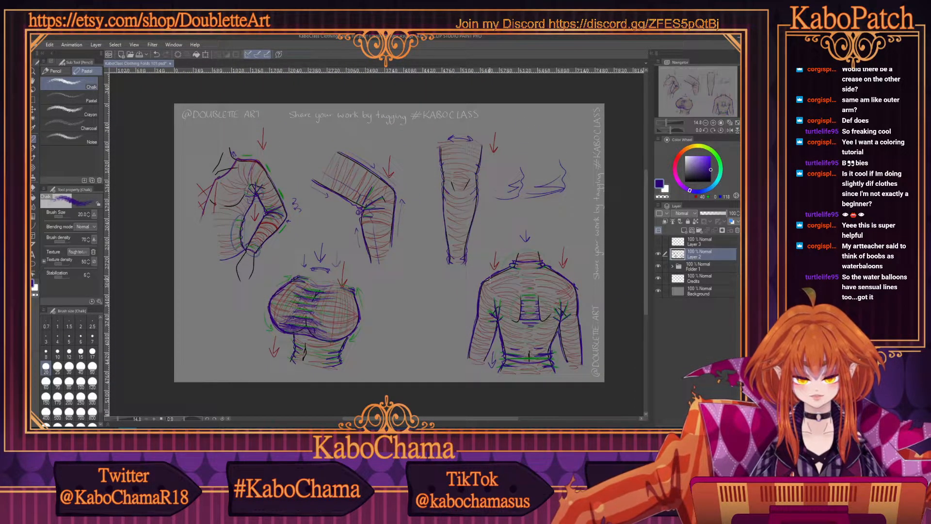
{"action": "scroll", "coordinate": [484, 262], "scroll_direction": "up", "scroll_amount": 1}
{"action": "scroll", "coordinate": [484, 263], "scroll_direction": "up", "scroll_amount": 1}
{"action": "left_click_drag", "start_coordinate": [421, 418], "coordinate": [419, 418]}
{"action": "left_click_drag", "start_coordinate": [645, 301], "coordinate": [645, 301]}
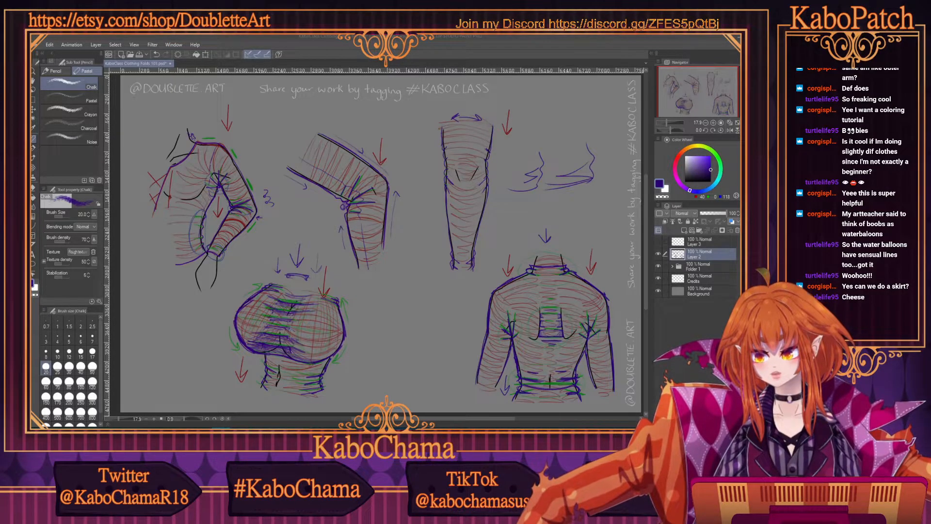
{"action": "left_click", "coordinate": [420, 37]}
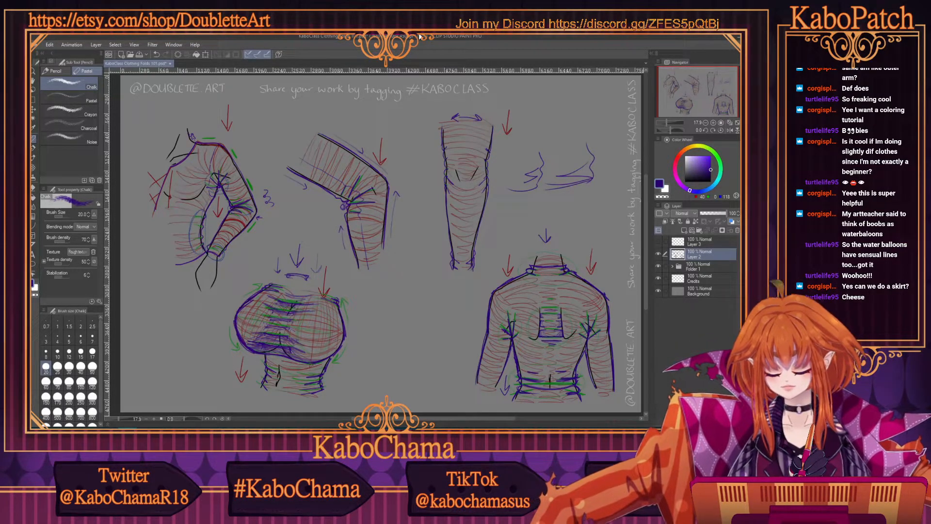
{"action": "left_click_drag", "start_coordinate": [401, 418], "coordinate": [403, 422]}
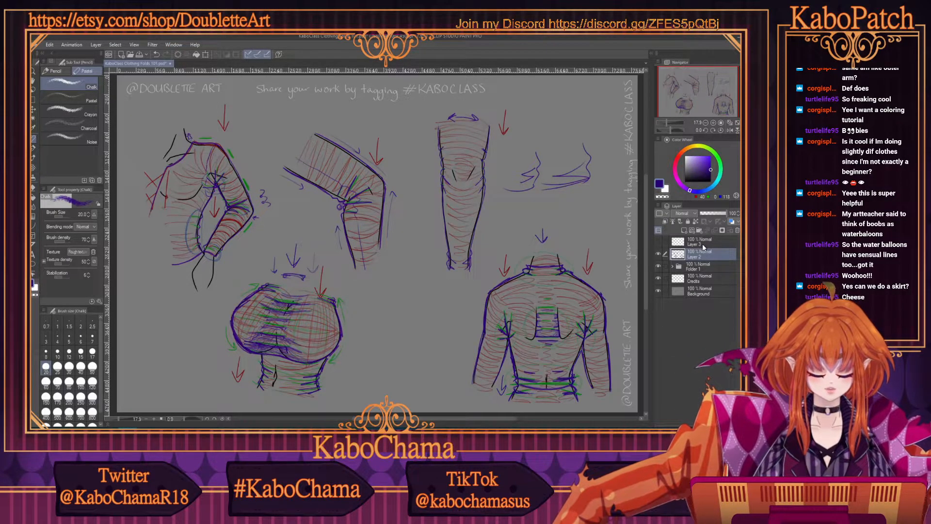
Choose black and the G-pen, expand Folder 1 and make its Layer 1 the active layer
{"action": "left_click_drag", "start_coordinate": [689, 173], "coordinate": [675, 194]}
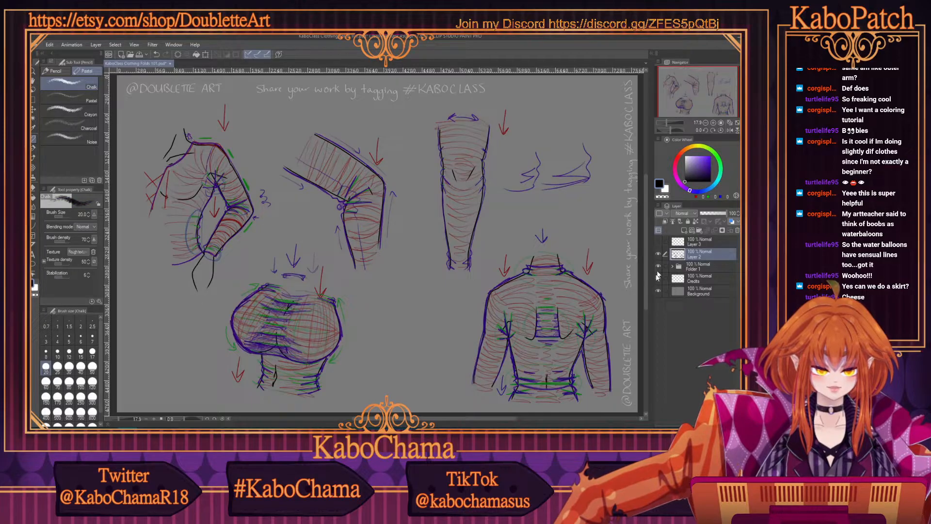
{"action": "left_click_drag", "start_coordinate": [645, 303], "coordinate": [648, 309]}
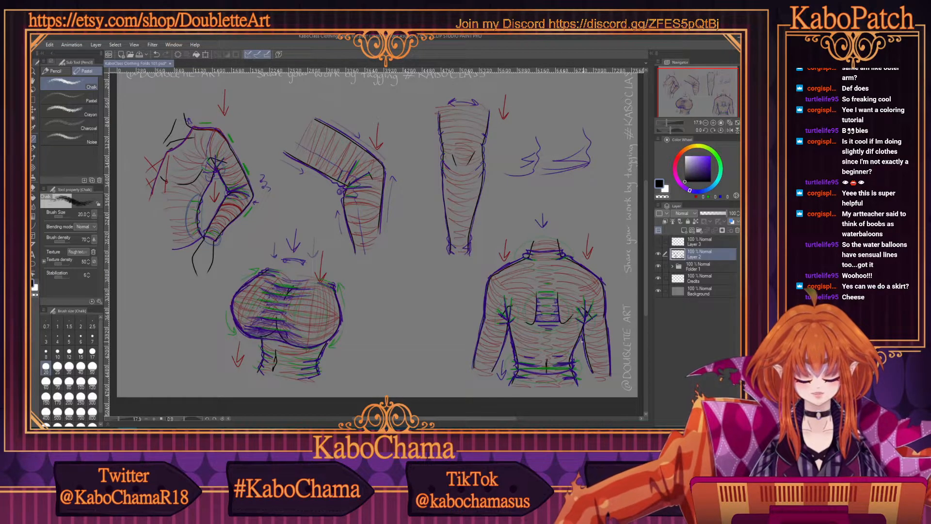
{"action": "scroll", "coordinate": [407, 391], "scroll_direction": "up", "scroll_amount": 3}
{"action": "left_click_drag", "start_coordinate": [446, 419], "coordinate": [452, 420]}
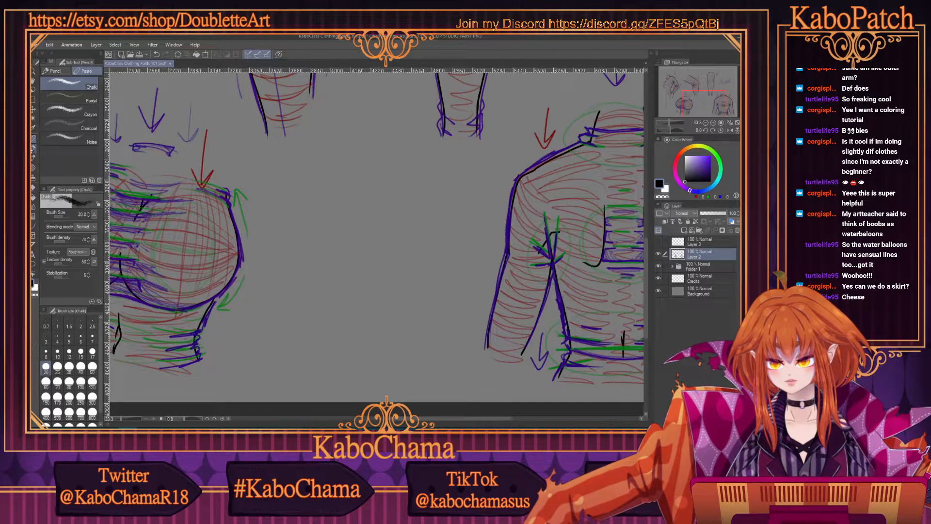
{"action": "key", "text": "p"}
{"action": "left_click", "coordinate": [701, 268]}
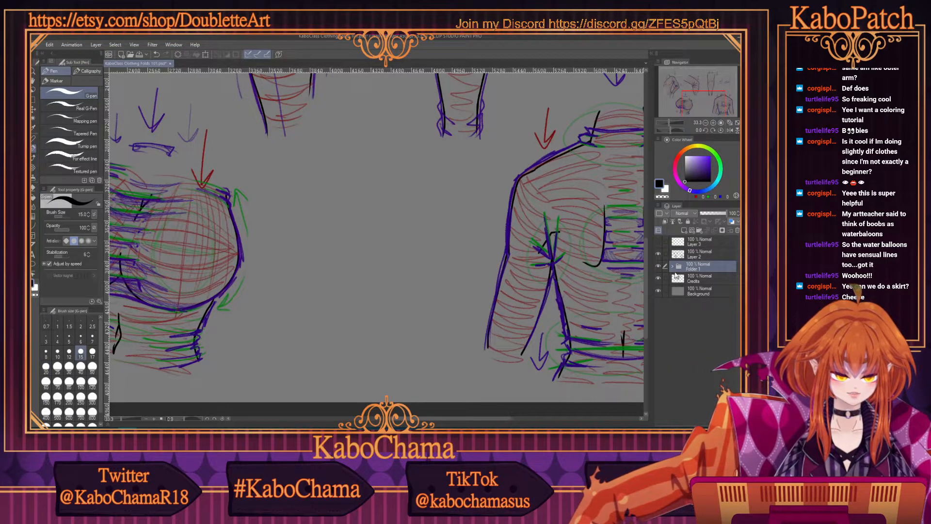
{"action": "left_click", "coordinate": [672, 266]}
{"action": "left_click", "coordinate": [705, 278]}
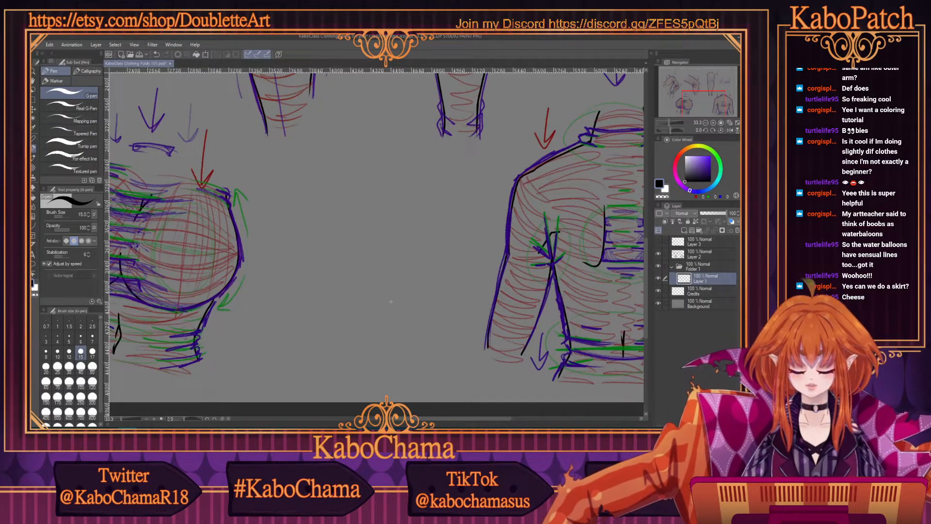
{"action": "scroll", "coordinate": [351, 251], "scroll_direction": "down", "scroll_amount": 4}
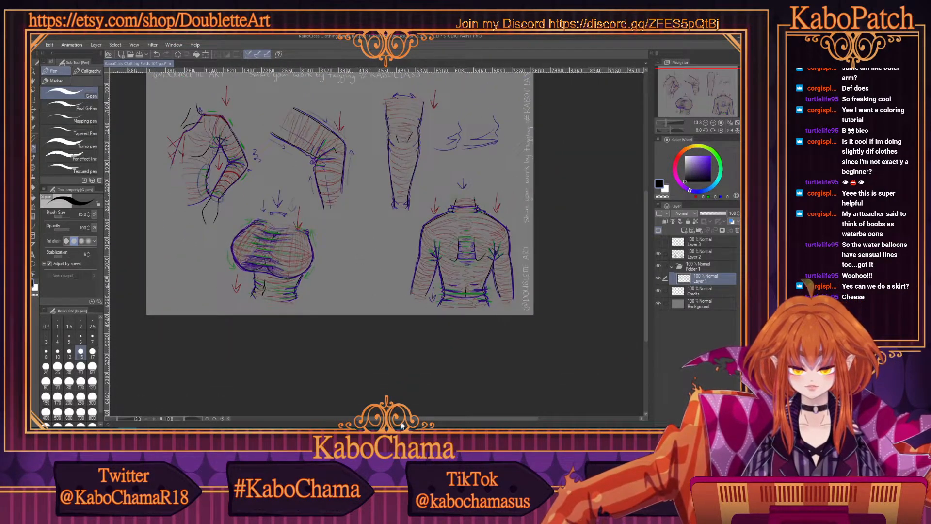
{"action": "scroll", "coordinate": [352, 251], "scroll_direction": "up", "scroll_amount": 5}
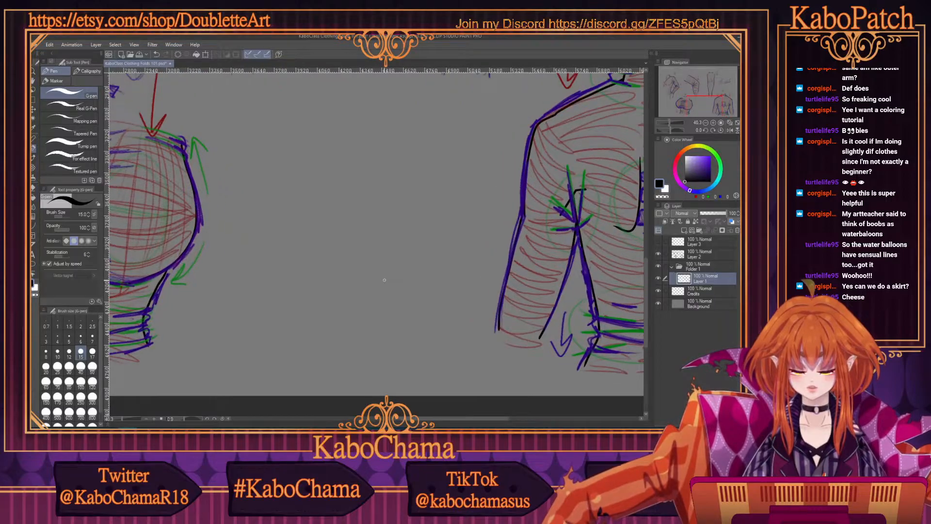
Draw four near-vertical black lines for a pair of legs between the chest and back sketches, redoing the outer line once
{"action": "left_click_drag", "start_coordinate": [420, 152], "coordinate": [407, 290]}
{"action": "left_click_drag", "start_coordinate": [381, 176], "coordinate": [377, 293]}
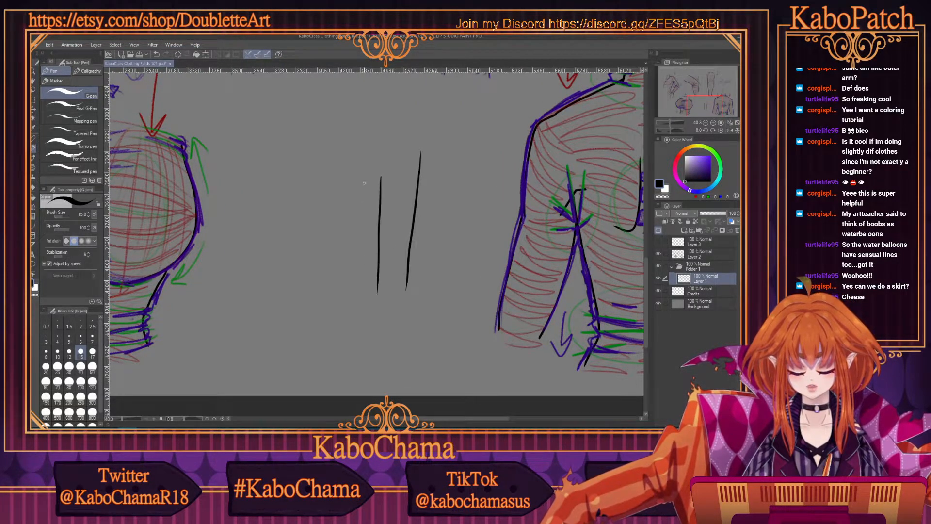
{"action": "left_click_drag", "start_coordinate": [367, 179], "coordinate": [359, 290]}
{"action": "left_click_drag", "start_coordinate": [319, 146], "coordinate": [321, 291]}
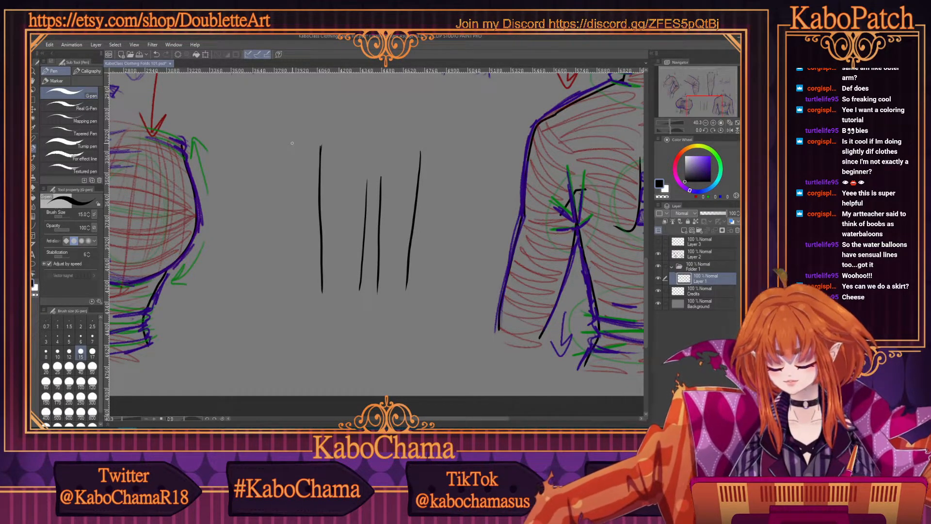
{"action": "key", "text": "ctrl+z"}
{"action": "key", "text": "ctrl+z"}
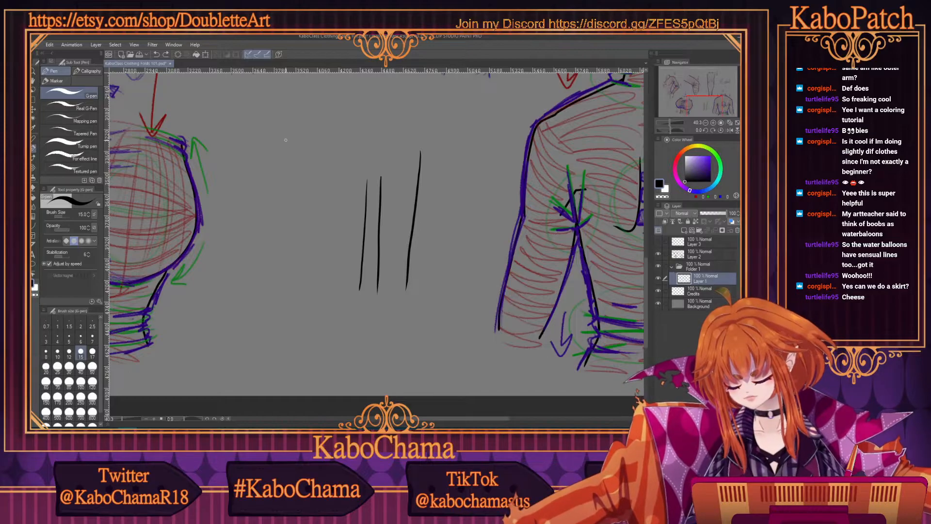
{"action": "left_click_drag", "start_coordinate": [322, 145], "coordinate": [325, 300]}
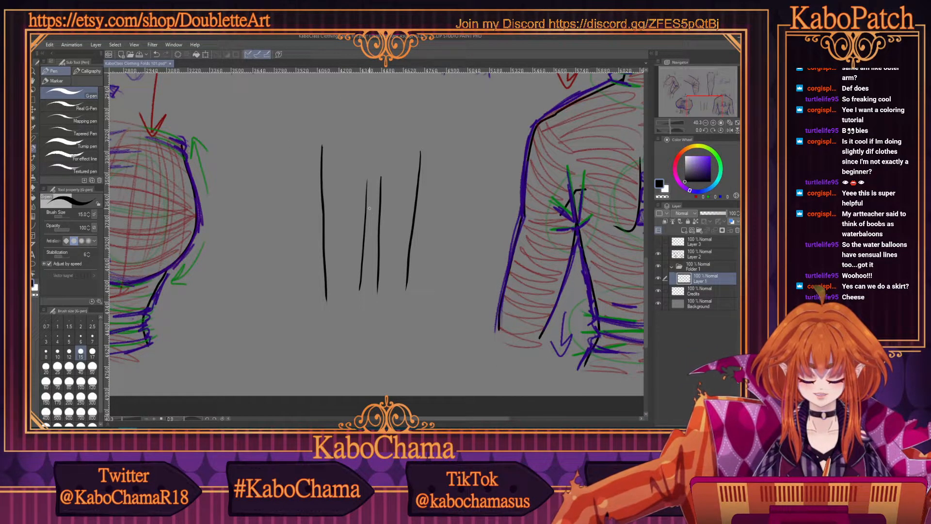
Draw the crotch notch above the legs and extend both outer contours up through the hips and waist in black
{"action": "scroll", "coordinate": [646, 263], "scroll_direction": "up", "scroll_amount": 2}
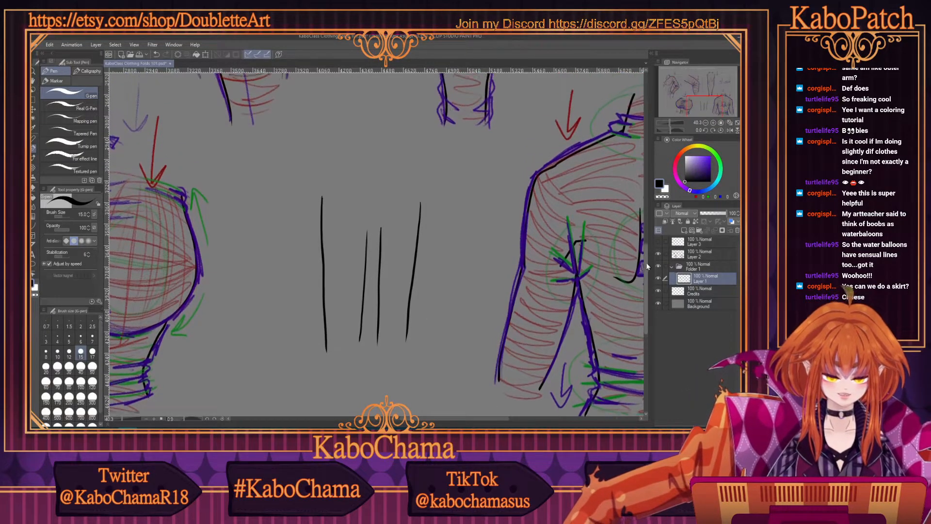
{"action": "mouse_move", "coordinate": [386, 207]}
{"action": "left_mouse_down"}
{"action": "mouse_move", "coordinate": [377, 222]}
{"action": "mouse_move", "coordinate": [421, 205]}
{"action": "mouse_move", "coordinate": [413, 154]}
{"action": "left_mouse_up"}
{"action": "mouse_move", "coordinate": [322, 216]}
{"action": "left_mouse_down"}
{"action": "mouse_move", "coordinate": [341, 127]}
{"action": "mouse_move", "coordinate": [339, 153]}
{"action": "mouse_move", "coordinate": [338, 116]}
{"action": "left_mouse_up"}
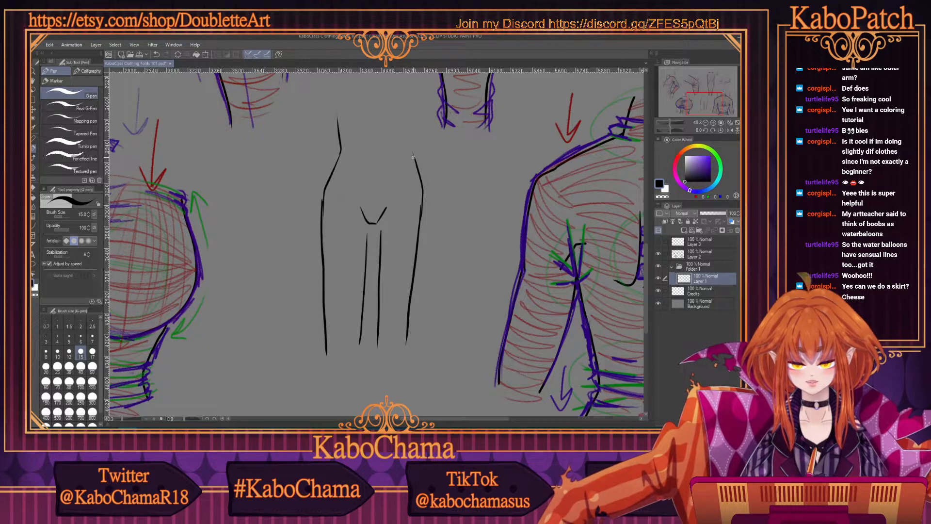
{"action": "left_click_drag", "start_coordinate": [413, 160], "coordinate": [416, 109]}
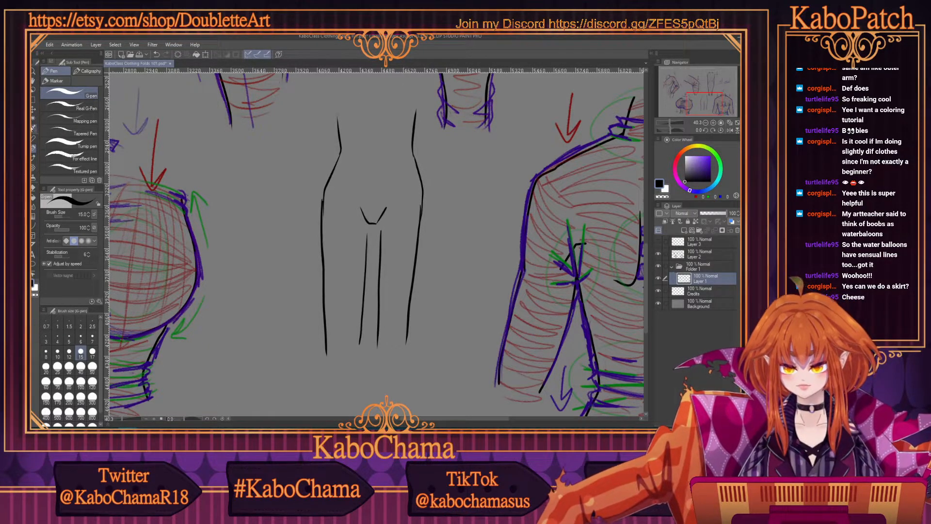
Select the lower-body sketch with the Selection pen, move it slightly down and to the left, and clear the selection
{"action": "left_click", "coordinate": [32, 102]}
{"action": "left_click", "coordinate": [32, 149]}
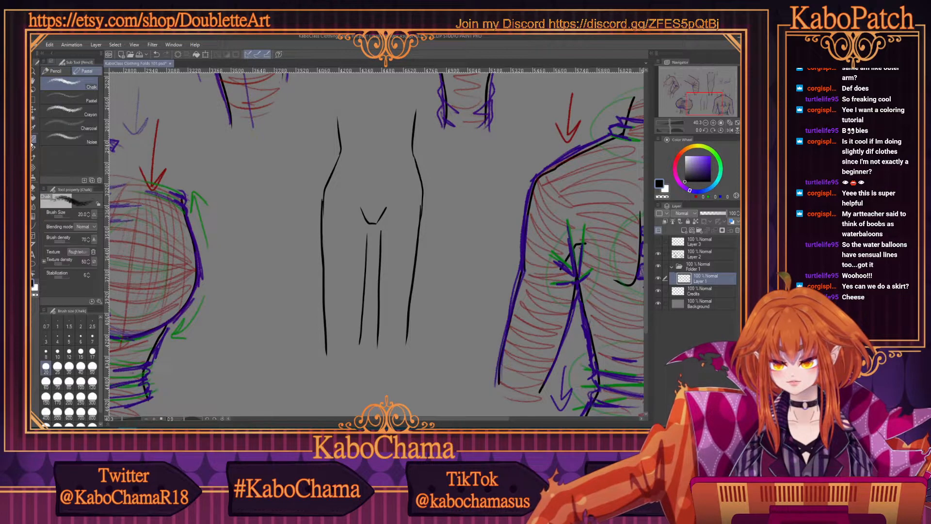
{"action": "left_click", "coordinate": [33, 99]}
{"action": "left_click", "coordinate": [63, 138]}
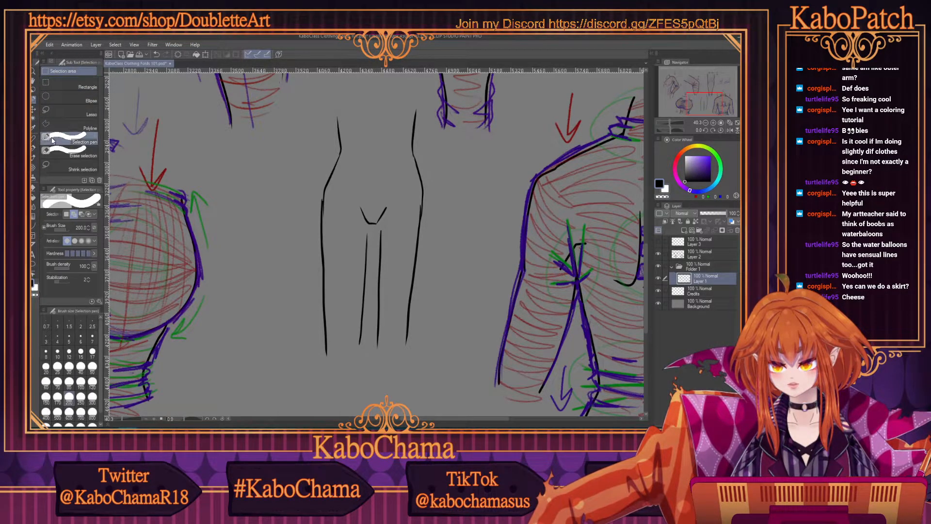
{"action": "mouse_move", "coordinate": [381, 109]}
{"action": "left_mouse_down"}
{"action": "mouse_move", "coordinate": [415, 160]}
{"action": "mouse_move", "coordinate": [376, 403]}
{"action": "mouse_move", "coordinate": [359, 160]}
{"action": "mouse_move", "coordinate": [334, 279]}
{"action": "mouse_move", "coordinate": [323, 141]}
{"action": "mouse_move", "coordinate": [344, 97]}
{"action": "left_mouse_up"}
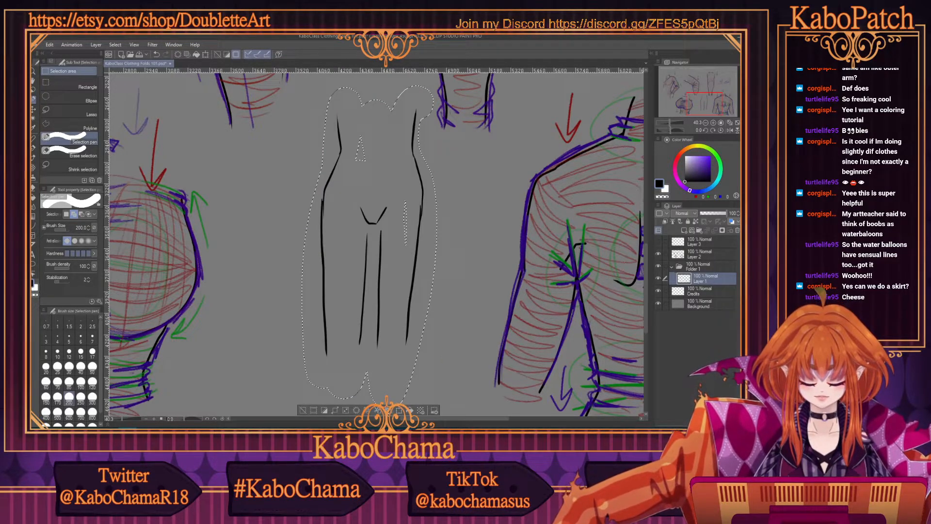
{"action": "left_click", "coordinate": [399, 410]}
{"action": "scroll", "coordinate": [646, 312], "scroll_direction": "down", "scroll_amount": 3}
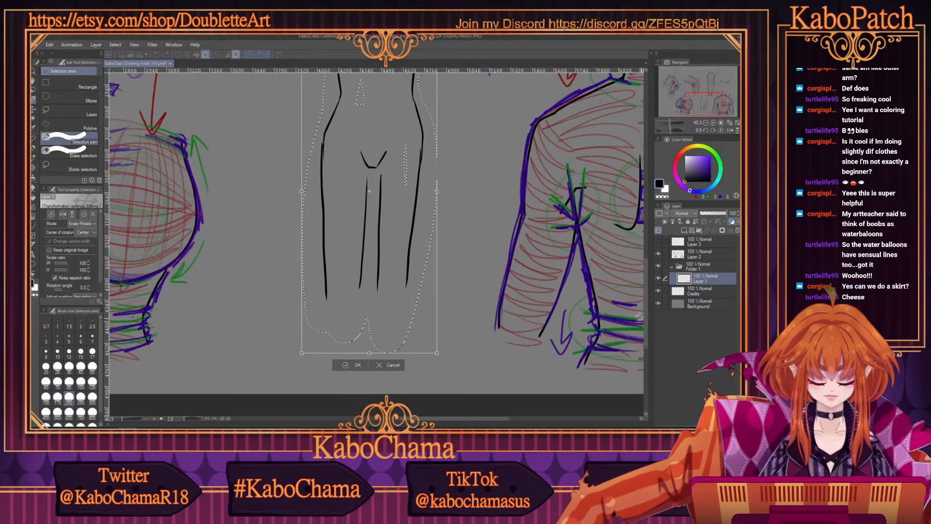
{"action": "left_click_drag", "start_coordinate": [343, 191], "coordinate": [320, 264]}
{"action": "key", "text": "Return"}
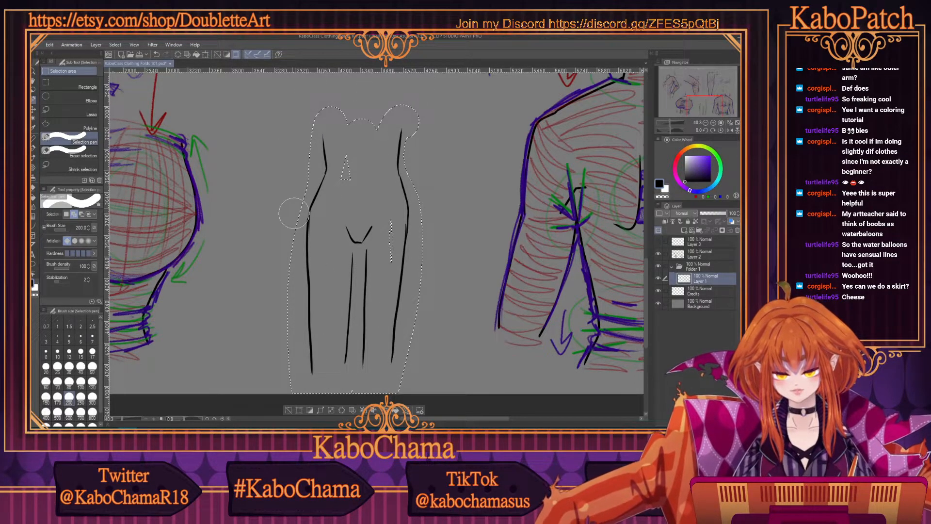
{"action": "left_click", "coordinate": [116, 46]}
{"action": "left_click", "coordinate": [124, 64]}
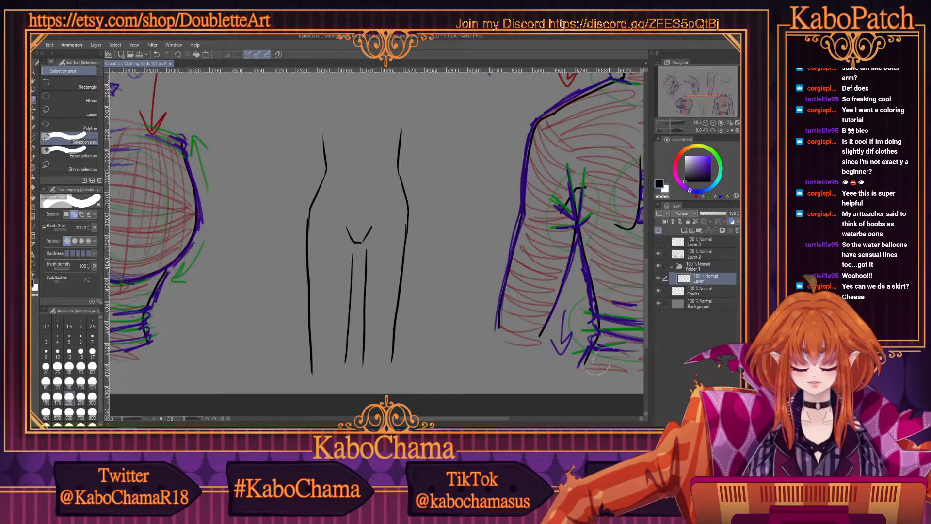
Cover both legs, the hips and the waist with dark red chalk contour lines on Layer 2
{"action": "left_click", "coordinate": [700, 257]}
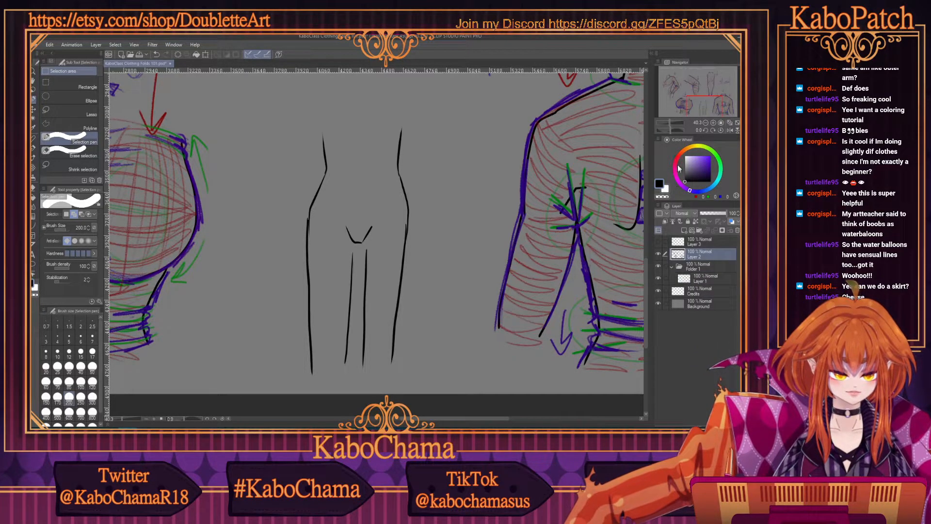
{"action": "left_click", "coordinate": [678, 157]}
{"action": "left_click", "coordinate": [710, 171]}
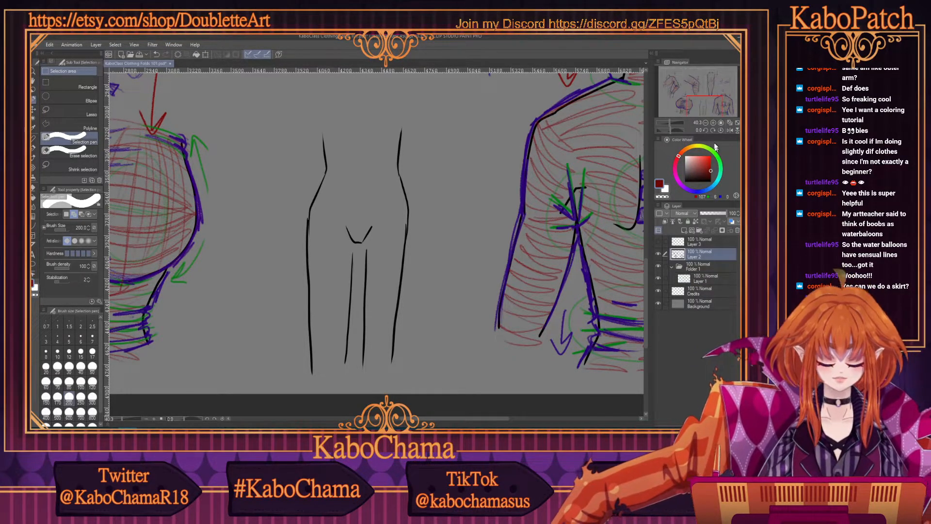
{"action": "left_click", "coordinate": [33, 138]}
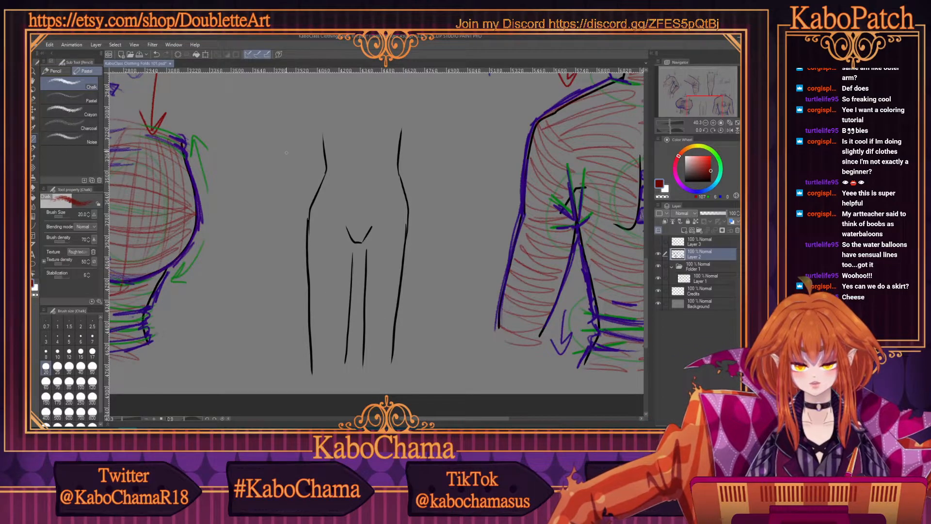
{"action": "mouse_move", "coordinate": [309, 240]}
{"action": "left_mouse_down"}
{"action": "mouse_move", "coordinate": [351, 248]}
{"action": "mouse_move", "coordinate": [311, 258]}
{"action": "mouse_move", "coordinate": [313, 267]}
{"action": "mouse_move", "coordinate": [352, 272]}
{"action": "mouse_move", "coordinate": [310, 287]}
{"action": "mouse_move", "coordinate": [341, 308]}
{"action": "mouse_move", "coordinate": [311, 314]}
{"action": "mouse_move", "coordinate": [343, 323]}
{"action": "mouse_move", "coordinate": [345, 343]}
{"action": "mouse_move", "coordinate": [321, 367]}
{"action": "left_mouse_up"}
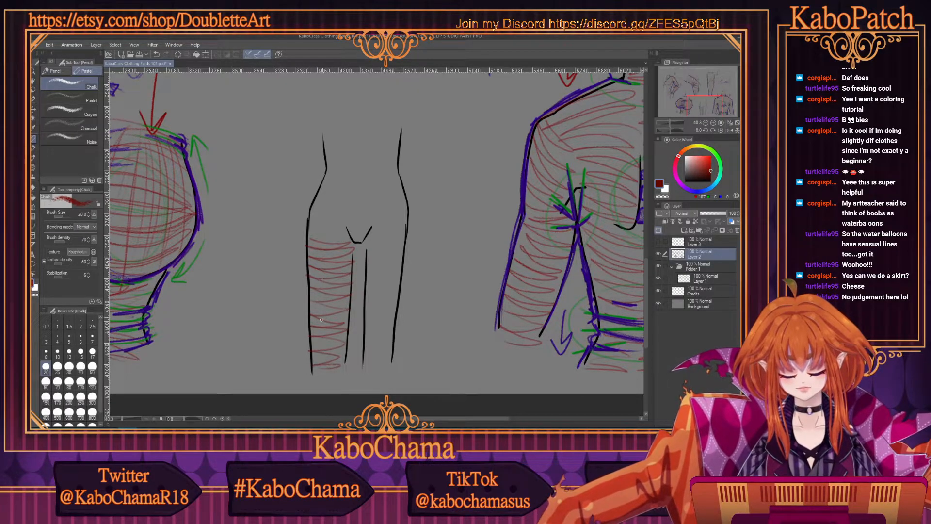
{"action": "mouse_move", "coordinate": [376, 245]}
{"action": "left_mouse_down"}
{"action": "mouse_move", "coordinate": [403, 266]}
{"action": "mouse_move", "coordinate": [363, 281]}
{"action": "mouse_move", "coordinate": [364, 296]}
{"action": "mouse_move", "coordinate": [395, 312]}
{"action": "mouse_move", "coordinate": [362, 341]}
{"action": "mouse_move", "coordinate": [365, 355]}
{"action": "mouse_move", "coordinate": [383, 367]}
{"action": "left_mouse_up"}
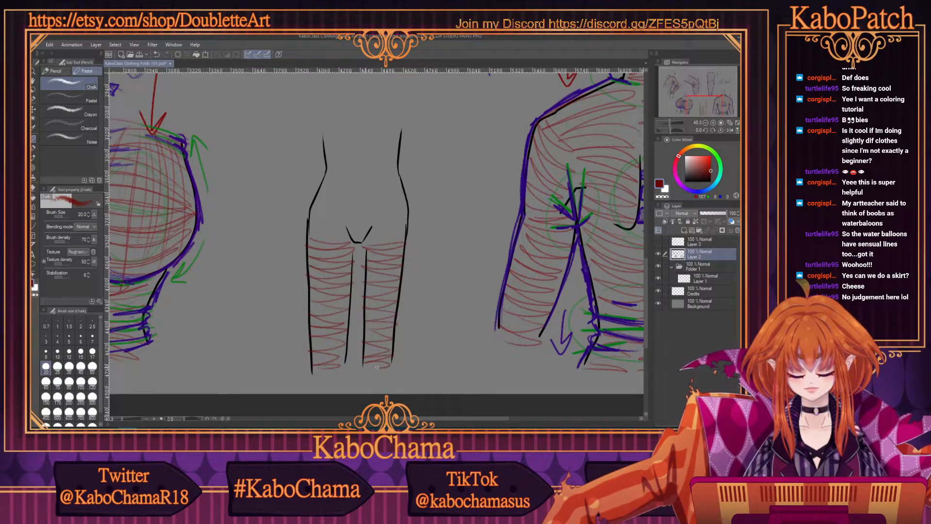
{"action": "mouse_move", "coordinate": [380, 238]}
{"action": "left_mouse_down"}
{"action": "mouse_move", "coordinate": [353, 192]}
{"action": "mouse_move", "coordinate": [332, 231]}
{"action": "mouse_move", "coordinate": [312, 228]}
{"action": "mouse_move", "coordinate": [345, 216]}
{"action": "mouse_move", "coordinate": [330, 174]}
{"action": "mouse_move", "coordinate": [350, 191]}
{"action": "mouse_move", "coordinate": [368, 177]}
{"action": "mouse_move", "coordinate": [332, 163]}
{"action": "mouse_move", "coordinate": [396, 154]}
{"action": "mouse_move", "coordinate": [351, 145]}
{"action": "mouse_move", "coordinate": [362, 164]}
{"action": "mouse_move", "coordinate": [402, 178]}
{"action": "mouse_move", "coordinate": [360, 203]}
{"action": "mouse_move", "coordinate": [409, 215]}
{"action": "mouse_move", "coordinate": [348, 230]}
{"action": "mouse_move", "coordinate": [349, 238]}
{"action": "mouse_move", "coordinate": [357, 196]}
{"action": "left_mouse_up"}
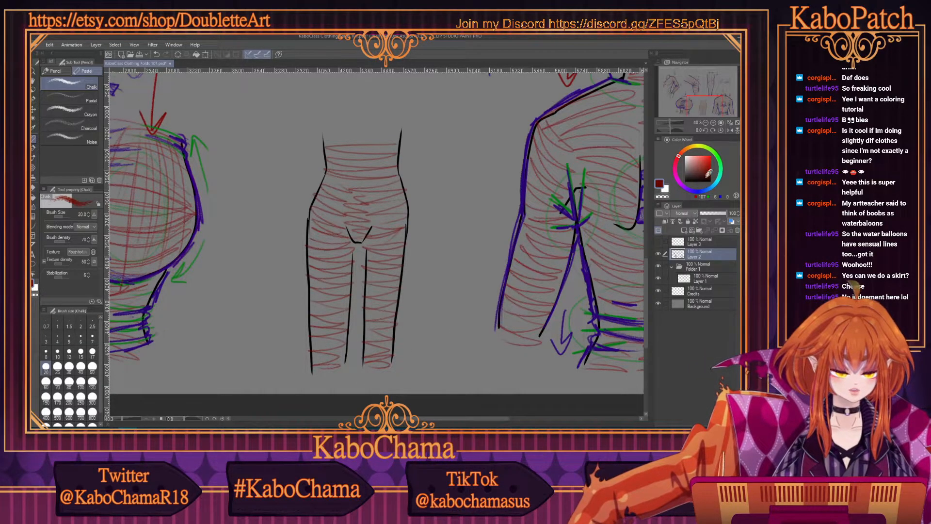
Add short green creases at both sides of the waist and a tall green oval on each thigh
{"action": "left_click", "coordinate": [720, 164]}
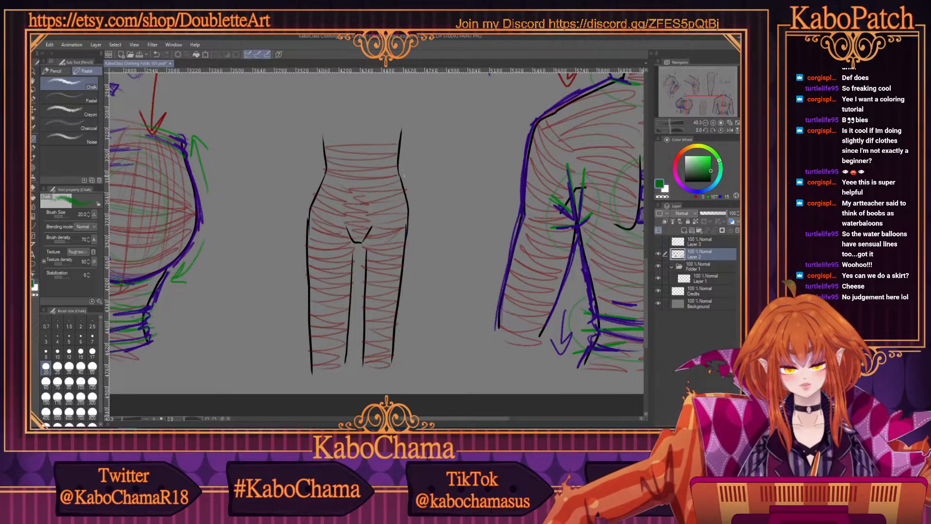
{"action": "left_click_drag", "start_coordinate": [386, 167], "coordinate": [404, 171]}
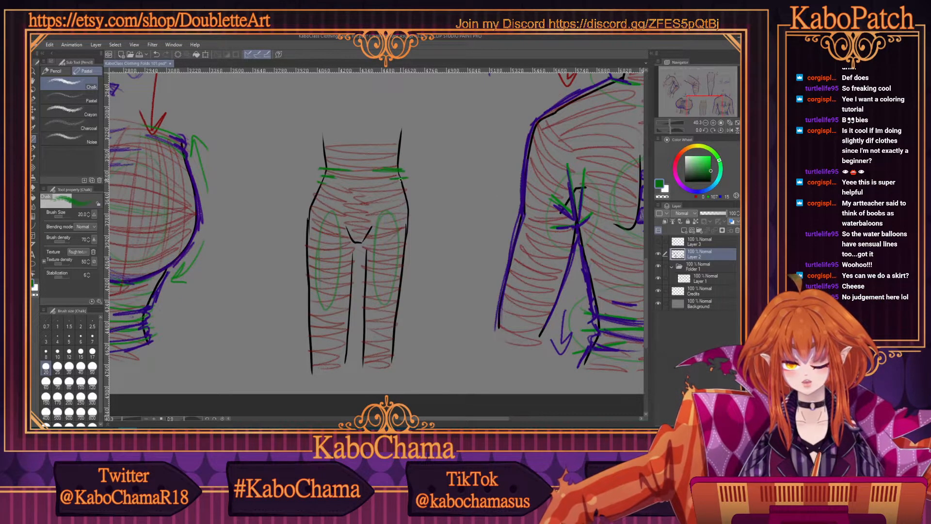
Draw green horizontal tension lines across the crotch area and spanning the gap between the thighs
{"action": "left_click", "coordinate": [688, 190]}
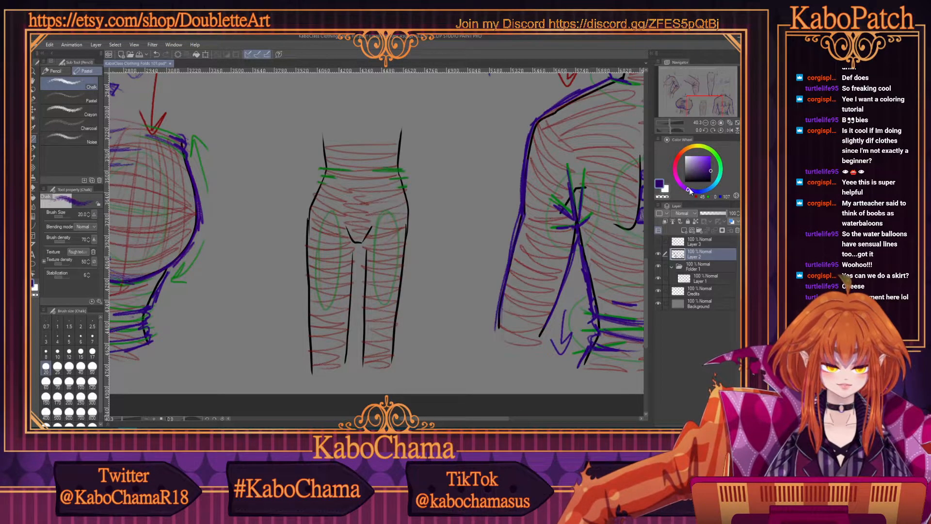
{"action": "left_click", "coordinate": [720, 167]}
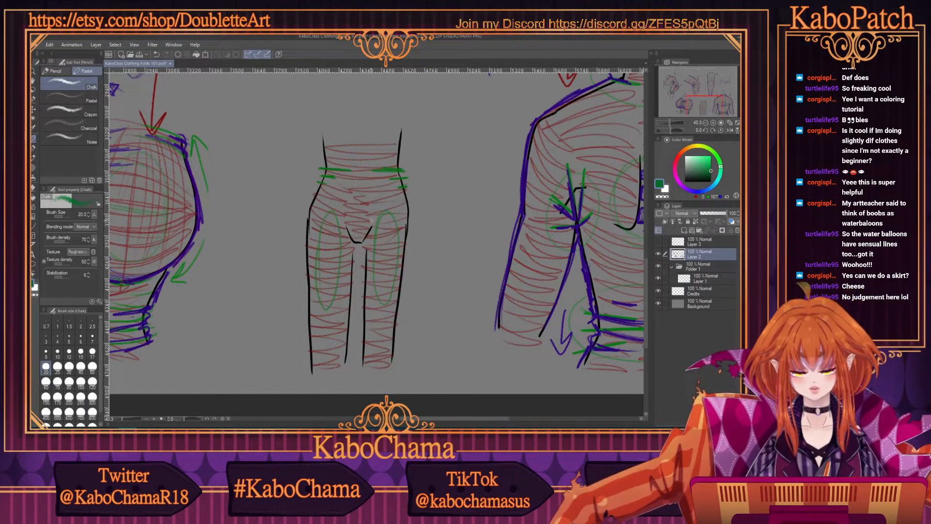
{"action": "mouse_move", "coordinate": [374, 231]}
{"action": "left_mouse_down"}
{"action": "mouse_move", "coordinate": [339, 230]}
{"action": "mouse_move", "coordinate": [347, 230]}
{"action": "mouse_move", "coordinate": [333, 244]}
{"action": "mouse_move", "coordinate": [355, 250]}
{"action": "left_mouse_up"}
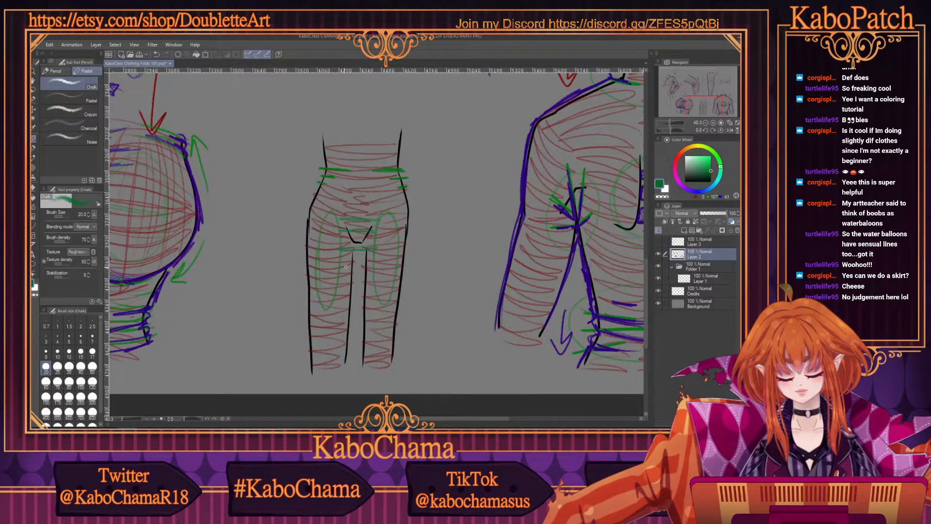
{"action": "left_click_drag", "start_coordinate": [365, 300], "coordinate": [337, 301]}
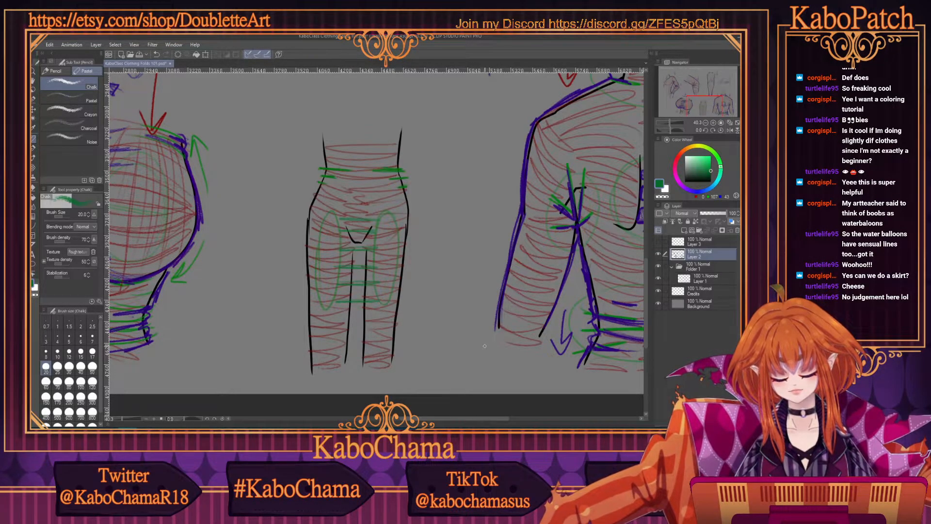
Switch to dark violet and draw a skirt waistband across the waist with bunched edges at both sides
{"action": "left_click", "coordinate": [689, 190]}
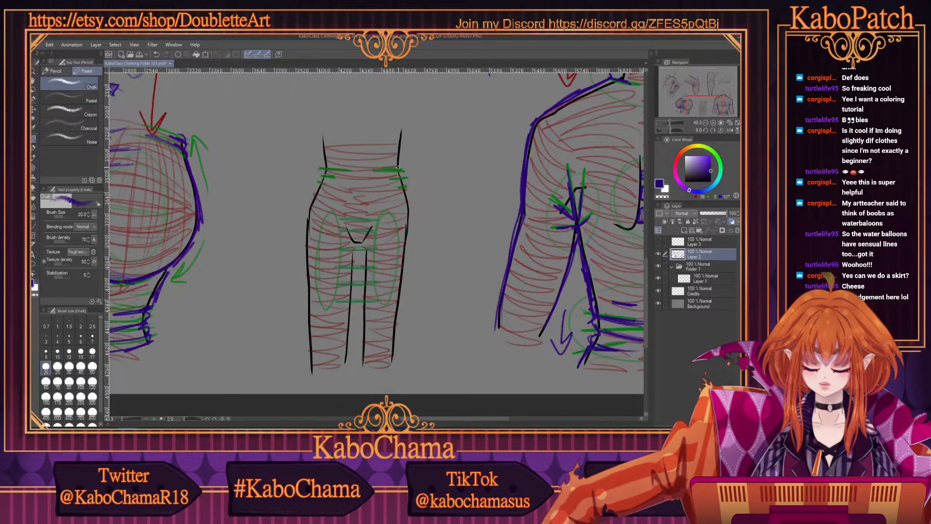
{"action": "left_click_drag", "start_coordinate": [398, 163], "coordinate": [404, 187]}
{"action": "mouse_move", "coordinate": [324, 170]}
{"action": "left_mouse_down"}
{"action": "mouse_move", "coordinate": [318, 184]}
{"action": "mouse_move", "coordinate": [388, 165]}
{"action": "mouse_move", "coordinate": [351, 164]}
{"action": "left_mouse_up"}
{"action": "left_click_drag", "start_coordinate": [404, 187], "coordinate": [409, 204]}
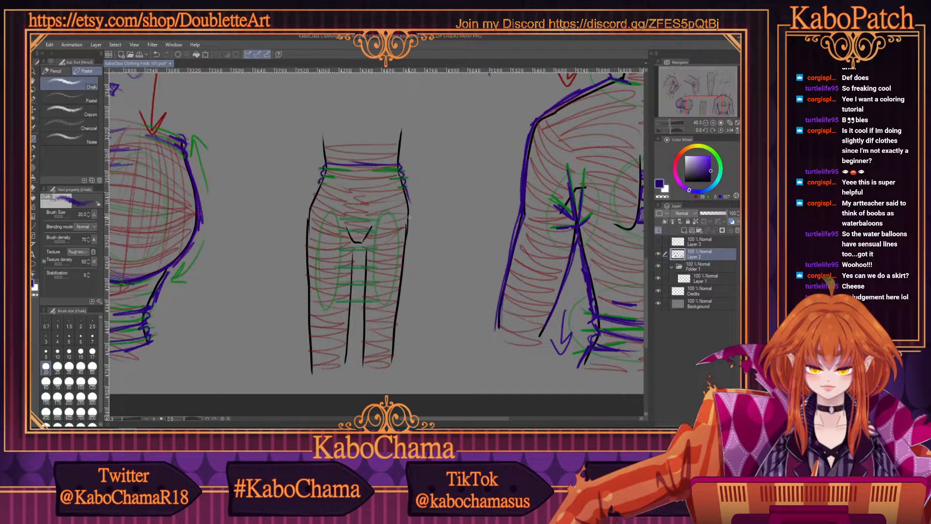
Draw the skirt's flared sides and curved thigh-length hem, with a downward arrow on each side of the figure
{"action": "left_click_drag", "start_coordinate": [322, 179], "coordinate": [312, 199]}
{"action": "left_click_drag", "start_coordinate": [410, 202], "coordinate": [427, 286]}
{"action": "left_click_drag", "start_coordinate": [312, 189], "coordinate": [287, 289]}
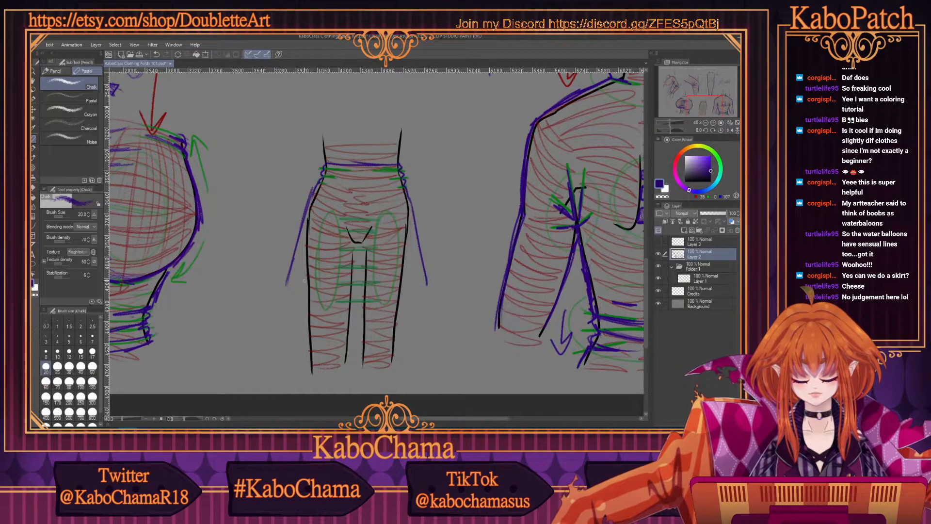
{"action": "left_click_drag", "start_coordinate": [271, 156], "coordinate": [268, 184]}
{"action": "mouse_move", "coordinate": [265, 176]}
{"action": "left_mouse_down"}
{"action": "mouse_move", "coordinate": [276, 176]}
{"action": "mouse_move", "coordinate": [268, 184]}
{"action": "left_mouse_up"}
{"action": "left_click_drag", "start_coordinate": [311, 292], "coordinate": [287, 285]}
{"action": "mouse_move", "coordinate": [426, 285]}
{"action": "left_mouse_down"}
{"action": "mouse_move", "coordinate": [401, 293]}
{"action": "mouse_move", "coordinate": [422, 287]}
{"action": "left_mouse_up"}
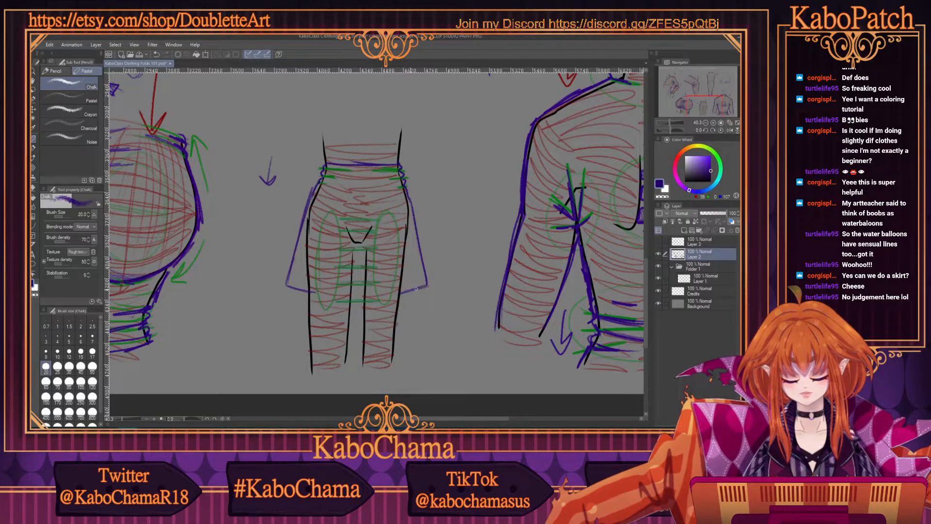
{"action": "mouse_move", "coordinate": [295, 287]}
{"action": "left_mouse_down"}
{"action": "mouse_move", "coordinate": [389, 297]}
{"action": "mouse_move", "coordinate": [404, 292]}
{"action": "mouse_move", "coordinate": [332, 297]}
{"action": "mouse_move", "coordinate": [411, 294]}
{"action": "mouse_move", "coordinate": [290, 284]}
{"action": "mouse_move", "coordinate": [368, 296]}
{"action": "mouse_move", "coordinate": [419, 285]}
{"action": "mouse_move", "coordinate": [360, 296]}
{"action": "mouse_move", "coordinate": [287, 280]}
{"action": "left_mouse_up"}
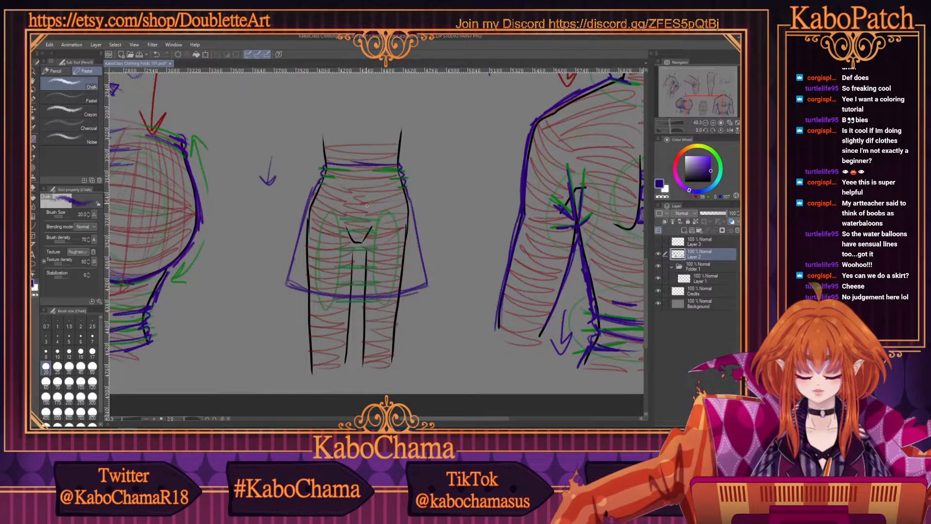
{"action": "mouse_move", "coordinate": [415, 153]}
{"action": "left_mouse_down"}
{"action": "mouse_move", "coordinate": [417, 173]}
{"action": "mouse_move", "coordinate": [424, 165]}
{"action": "left_mouse_up"}
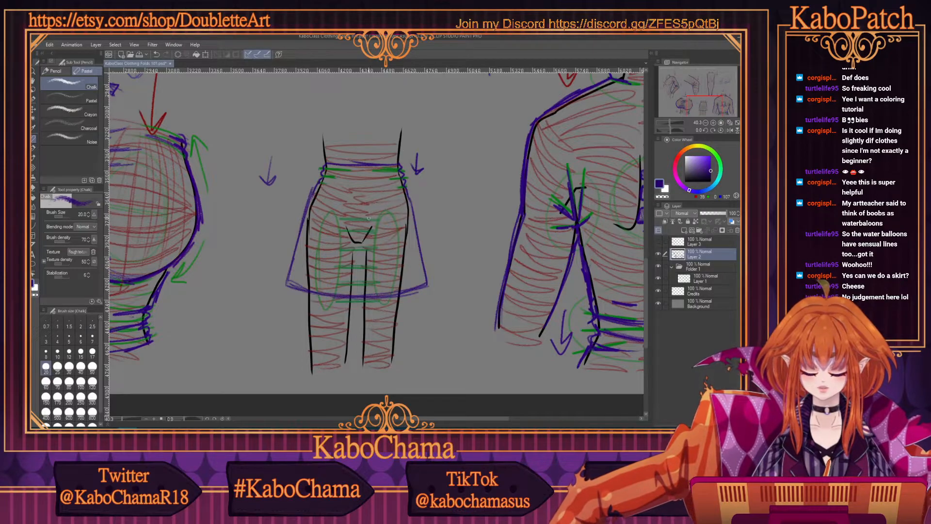
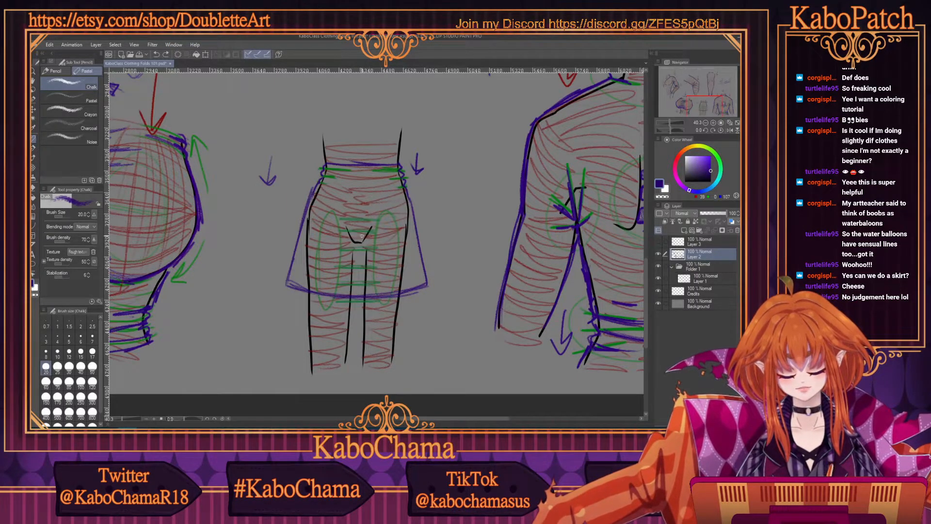
Draw violet V-shaped folds at the crotch and short curved fold marks in the gap between the thighs
{"action": "left_click_drag", "start_coordinate": [377, 219], "coordinate": [360, 234]}
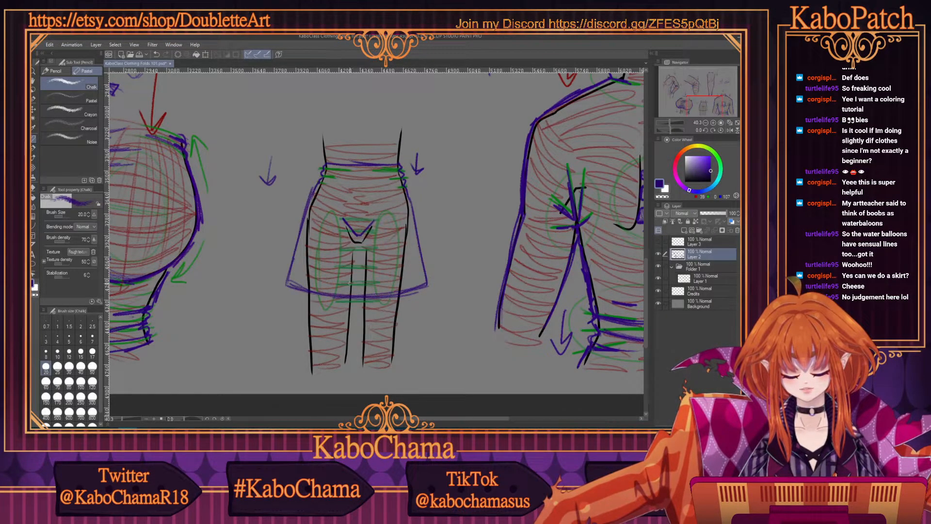
{"action": "mouse_move", "coordinate": [367, 243]}
{"action": "left_mouse_down"}
{"action": "mouse_move", "coordinate": [358, 247]}
{"action": "mouse_move", "coordinate": [368, 243]}
{"action": "left_mouse_up"}
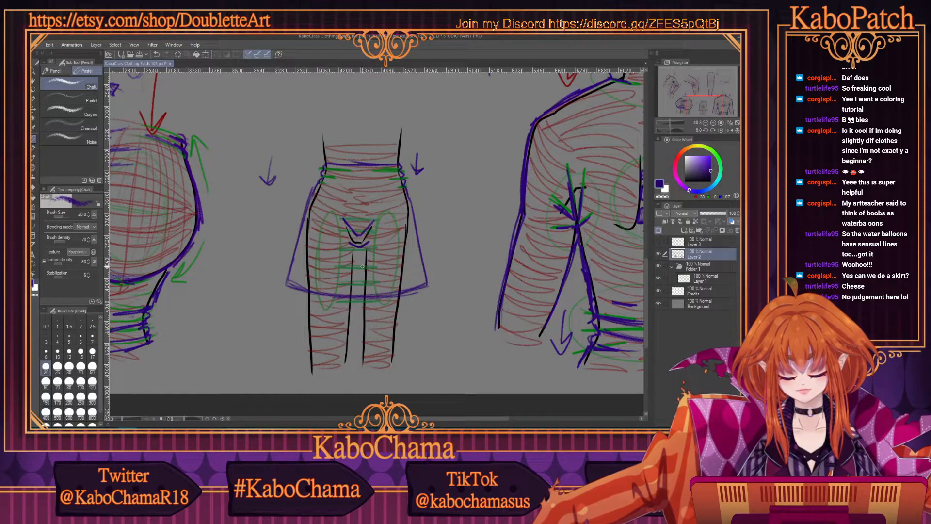
{"action": "mouse_move", "coordinate": [363, 265]}
{"action": "left_mouse_down"}
{"action": "mouse_move", "coordinate": [352, 262]}
{"action": "mouse_move", "coordinate": [366, 265]}
{"action": "mouse_move", "coordinate": [352, 280]}
{"action": "mouse_move", "coordinate": [364, 281]}
{"action": "mouse_move", "coordinate": [350, 262]}
{"action": "left_mouse_up"}
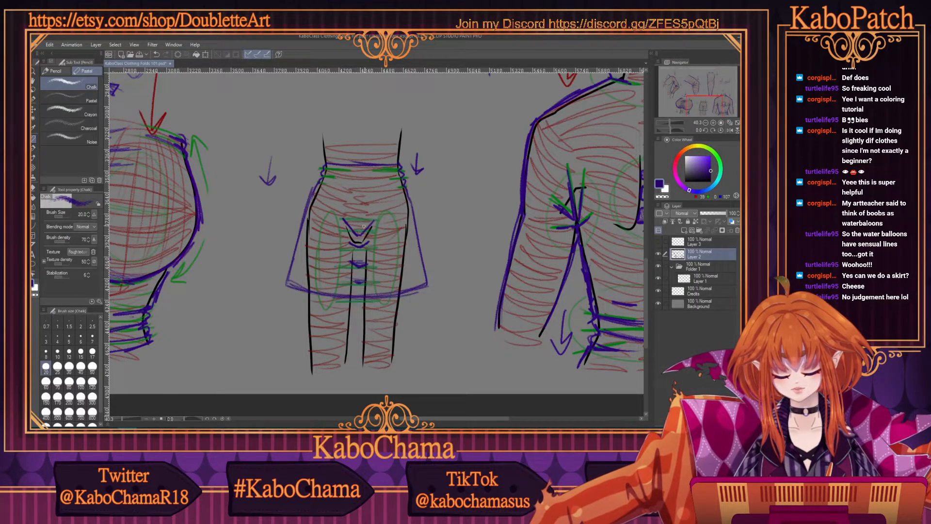
{"action": "left_click_drag", "start_coordinate": [374, 212], "coordinate": [329, 208]}
{"action": "mouse_move", "coordinate": [388, 210]}
{"action": "left_mouse_down"}
{"action": "mouse_move", "coordinate": [329, 206]}
{"action": "mouse_move", "coordinate": [376, 201]}
{"action": "mouse_move", "coordinate": [348, 201]}
{"action": "mouse_move", "coordinate": [323, 225]}
{"action": "mouse_move", "coordinate": [374, 214]}
{"action": "mouse_move", "coordinate": [334, 215]}
{"action": "mouse_move", "coordinate": [382, 207]}
{"action": "mouse_move", "coordinate": [351, 199]}
{"action": "left_mouse_up"}
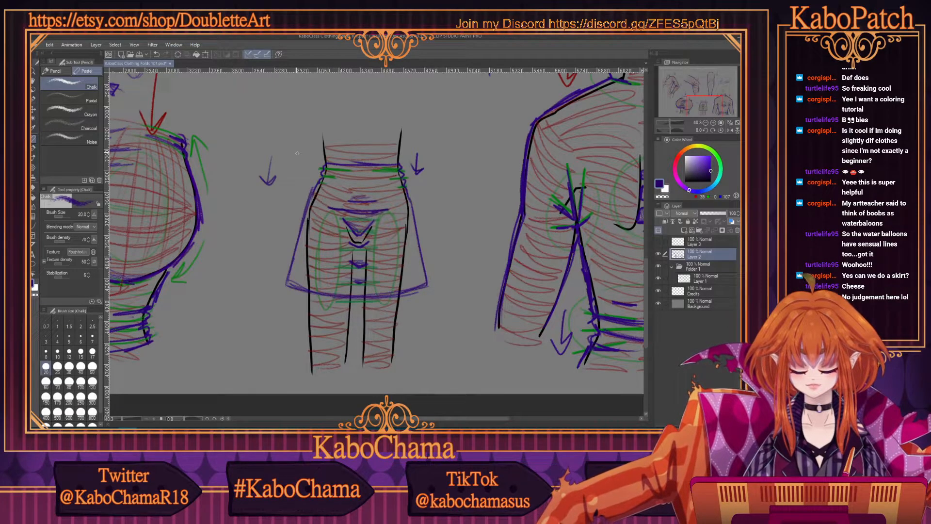
{"action": "key", "text": "ctrl+z"}
{"action": "key", "text": "ctrl+z"}
{"action": "key", "text": "ctrl+z"}
{"action": "key", "text": "ctrl+z"}
{"action": "key", "text": "ctrl+z"}
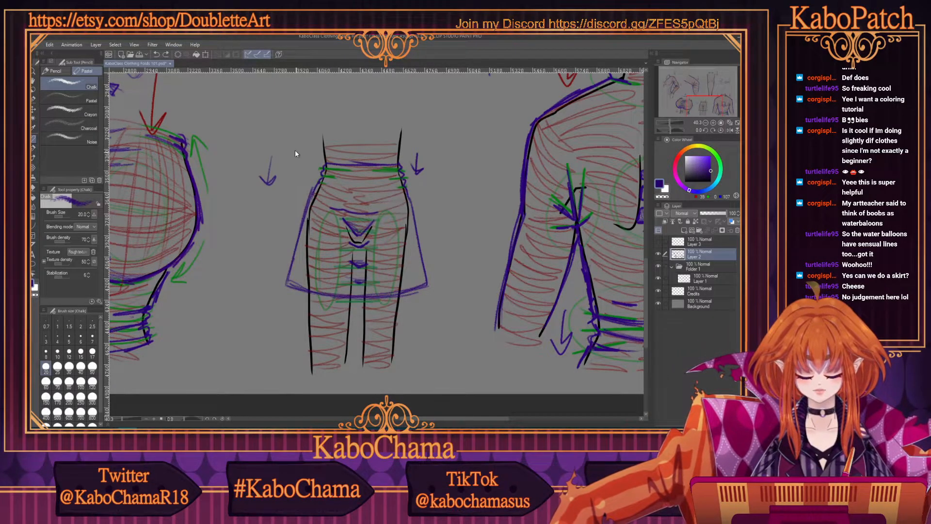
Strengthen the violet folds between the thighs and add light horizontal creases across the lower belly
{"action": "mouse_move", "coordinate": [353, 245]}
{"action": "left_mouse_down"}
{"action": "mouse_move", "coordinate": [368, 239]}
{"action": "mouse_move", "coordinate": [346, 258]}
{"action": "mouse_move", "coordinate": [365, 256]}
{"action": "mouse_move", "coordinate": [365, 280]}
{"action": "left_mouse_up"}
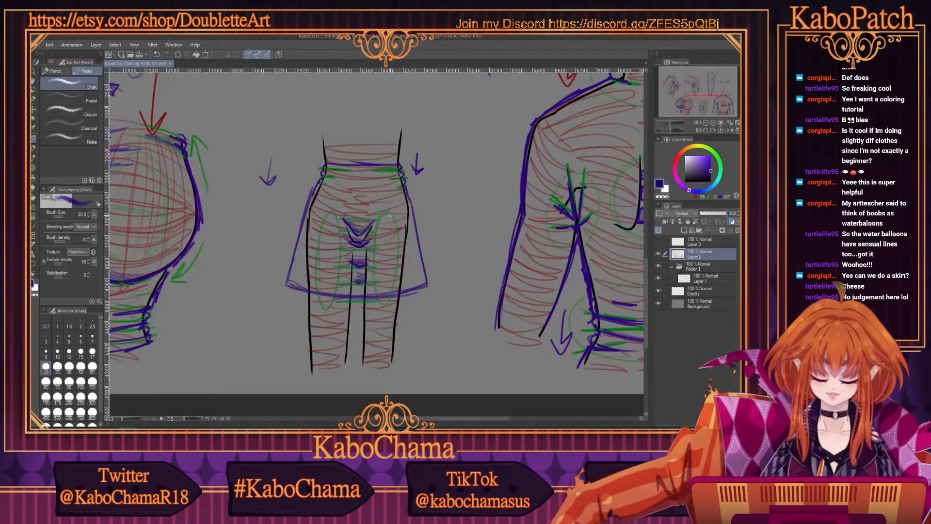
{"action": "mouse_move", "coordinate": [378, 241]}
{"action": "left_mouse_down"}
{"action": "mouse_move", "coordinate": [363, 257]}
{"action": "mouse_move", "coordinate": [349, 246]}
{"action": "mouse_move", "coordinate": [364, 275]}
{"action": "mouse_move", "coordinate": [368, 268]}
{"action": "mouse_move", "coordinate": [354, 273]}
{"action": "left_mouse_up"}
{"action": "mouse_move", "coordinate": [373, 212]}
{"action": "left_mouse_down"}
{"action": "mouse_move", "coordinate": [346, 214]}
{"action": "mouse_move", "coordinate": [382, 212]}
{"action": "mouse_move", "coordinate": [330, 208]}
{"action": "mouse_move", "coordinate": [392, 208]}
{"action": "mouse_move", "coordinate": [362, 216]}
{"action": "mouse_move", "coordinate": [334, 204]}
{"action": "mouse_move", "coordinate": [380, 204]}
{"action": "left_mouse_up"}
{"action": "left_click_drag", "start_coordinate": [375, 207], "coordinate": [353, 204]}
Add violet creases spreading inward from both sides of the skirt's waistband
{"action": "left_click_drag", "start_coordinate": [397, 168], "coordinate": [385, 170]}
{"action": "mouse_move", "coordinate": [398, 170]}
{"action": "left_mouse_down"}
{"action": "mouse_move", "coordinate": [380, 171]}
{"action": "mouse_move", "coordinate": [394, 180]}
{"action": "left_mouse_up"}
{"action": "mouse_move", "coordinate": [403, 187]}
{"action": "left_mouse_down"}
{"action": "mouse_move", "coordinate": [326, 171]}
{"action": "mouse_move", "coordinate": [321, 178]}
{"action": "left_mouse_up"}
{"action": "left_click_drag", "start_coordinate": [344, 178], "coordinate": [317, 187]}
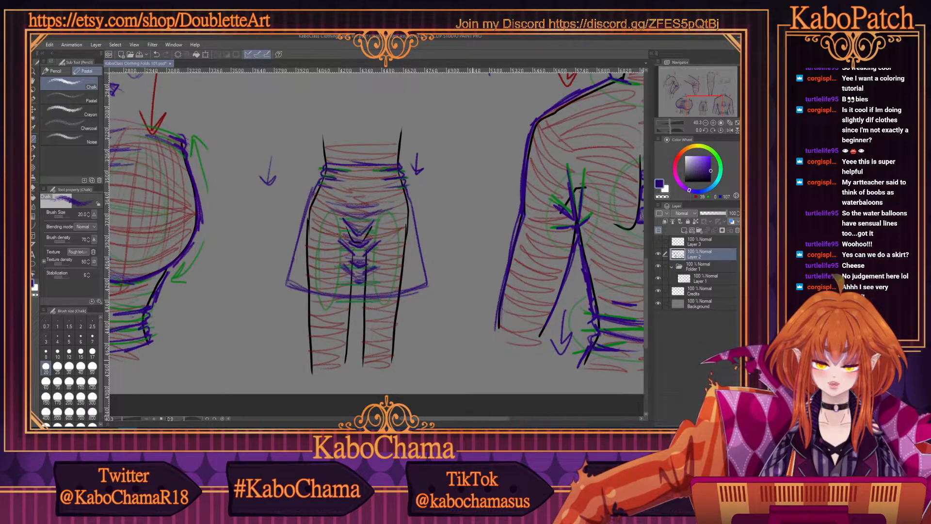
Sketch a small flared skirt beside the figure's waist and mark a small V fold in its centre
{"action": "left_click_drag", "start_coordinate": [477, 105], "coordinate": [443, 104]}
{"action": "mouse_move", "coordinate": [478, 105]}
{"action": "left_mouse_down"}
{"action": "mouse_move", "coordinate": [495, 146]}
{"action": "mouse_move", "coordinate": [436, 170]}
{"action": "left_mouse_up"}
{"action": "mouse_move", "coordinate": [440, 104]}
{"action": "left_mouse_down"}
{"action": "mouse_move", "coordinate": [425, 155]}
{"action": "mouse_move", "coordinate": [500, 157]}
{"action": "left_mouse_up"}
{"action": "left_click_drag", "start_coordinate": [416, 154], "coordinate": [457, 168]}
{"action": "left_click_drag", "start_coordinate": [439, 107], "coordinate": [416, 154]}
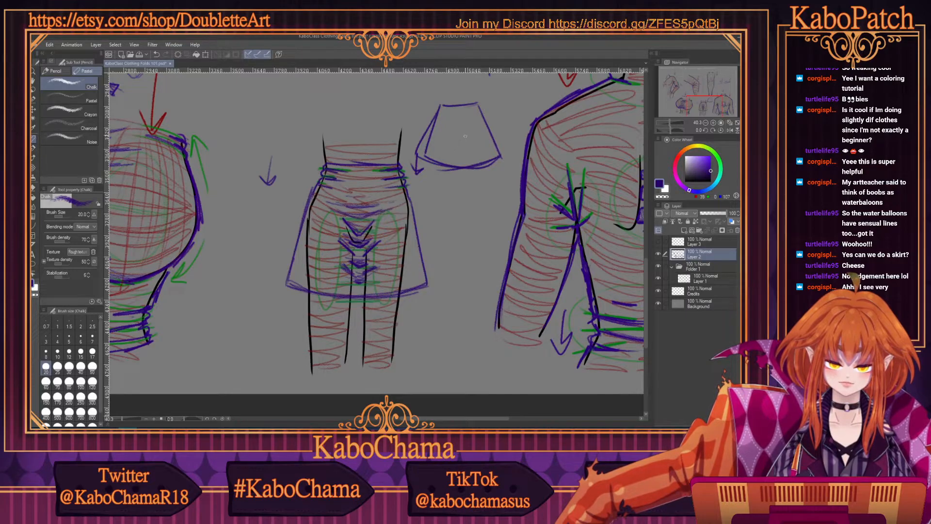
{"action": "left_click_drag", "start_coordinate": [470, 127], "coordinate": [455, 127]}
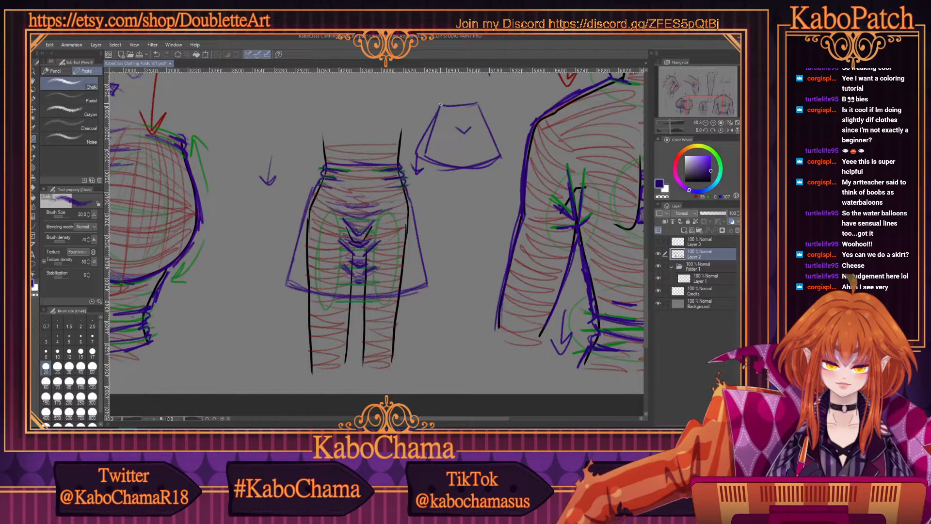
Sketch a second small flared skirt below the first, hatch its centre vertically, and lighten the hatching with transparent colour
{"action": "mouse_move", "coordinate": [487, 188]}
{"action": "left_mouse_down"}
{"action": "mouse_move", "coordinate": [506, 223]}
{"action": "mouse_move", "coordinate": [458, 249]}
{"action": "mouse_move", "coordinate": [511, 232]}
{"action": "left_mouse_up"}
{"action": "mouse_move", "coordinate": [511, 233]}
{"action": "left_mouse_down"}
{"action": "mouse_move", "coordinate": [470, 248]}
{"action": "mouse_move", "coordinate": [435, 236]}
{"action": "left_mouse_up"}
{"action": "mouse_move", "coordinate": [440, 196]}
{"action": "left_mouse_down"}
{"action": "mouse_move", "coordinate": [423, 234]}
{"action": "mouse_move", "coordinate": [479, 248]}
{"action": "left_mouse_up"}
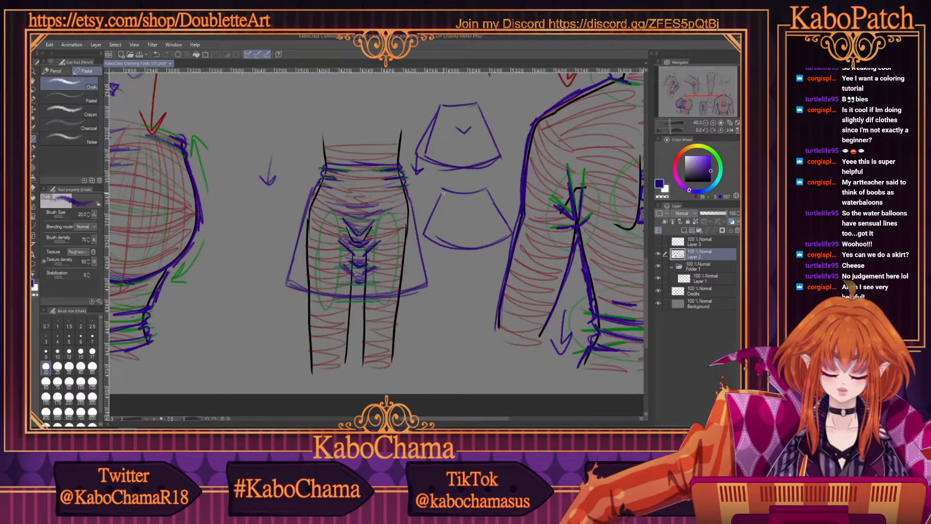
{"action": "mouse_move", "coordinate": [486, 198]}
{"action": "left_mouse_down"}
{"action": "mouse_move", "coordinate": [460, 230]}
{"action": "mouse_move", "coordinate": [467, 222]}
{"action": "mouse_move", "coordinate": [472, 238]}
{"action": "mouse_move", "coordinate": [476, 197]}
{"action": "mouse_move", "coordinate": [482, 240]}
{"action": "mouse_move", "coordinate": [463, 234]}
{"action": "mouse_move", "coordinate": [458, 208]}
{"action": "mouse_move", "coordinate": [445, 244]}
{"action": "left_mouse_up"}
{"action": "left_click", "coordinate": [660, 197]}
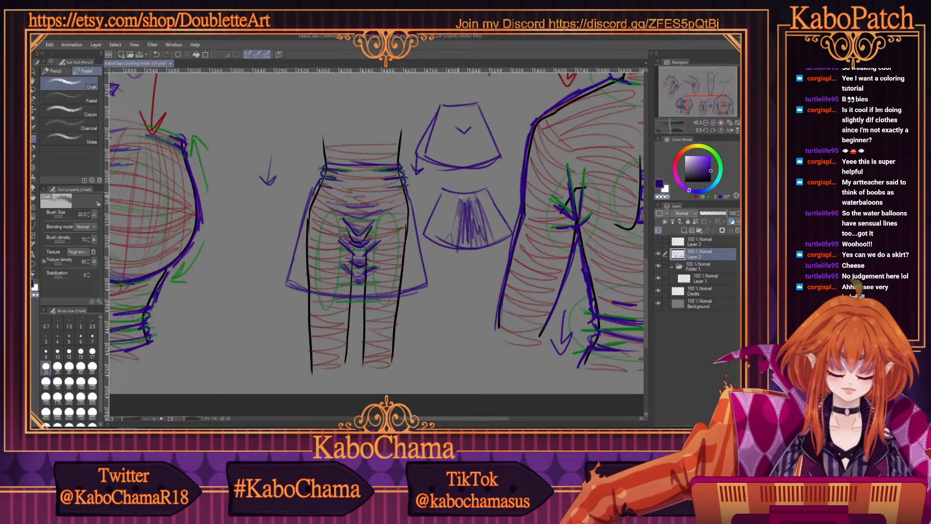
{"action": "mouse_move", "coordinate": [477, 200]}
{"action": "left_mouse_down"}
{"action": "mouse_move", "coordinate": [462, 209]}
{"action": "mouse_move", "coordinate": [474, 214]}
{"action": "mouse_move", "coordinate": [464, 202]}
{"action": "mouse_move", "coordinate": [471, 222]}
{"action": "left_mouse_up"}
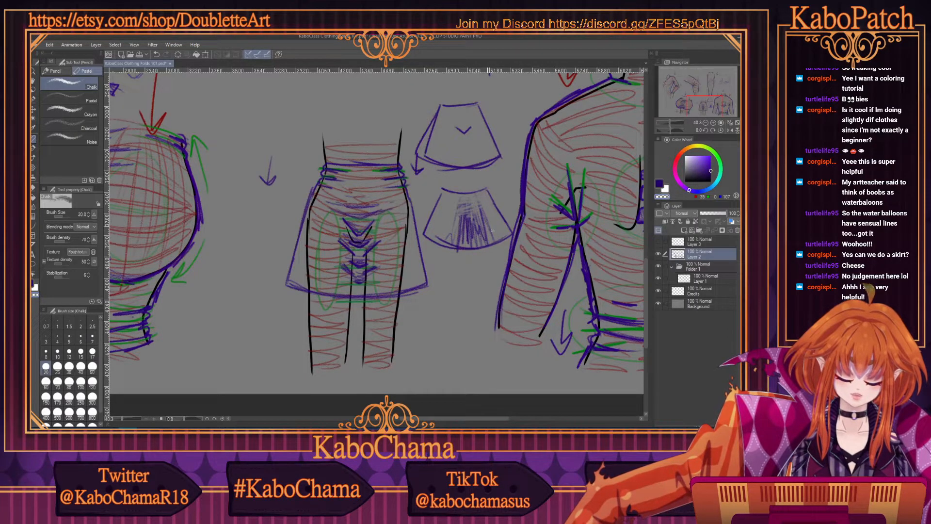
{"action": "mouse_move", "coordinate": [465, 206]}
{"action": "left_mouse_down"}
{"action": "mouse_move", "coordinate": [465, 216]}
{"action": "mouse_move", "coordinate": [469, 207]}
{"action": "left_mouse_up"}
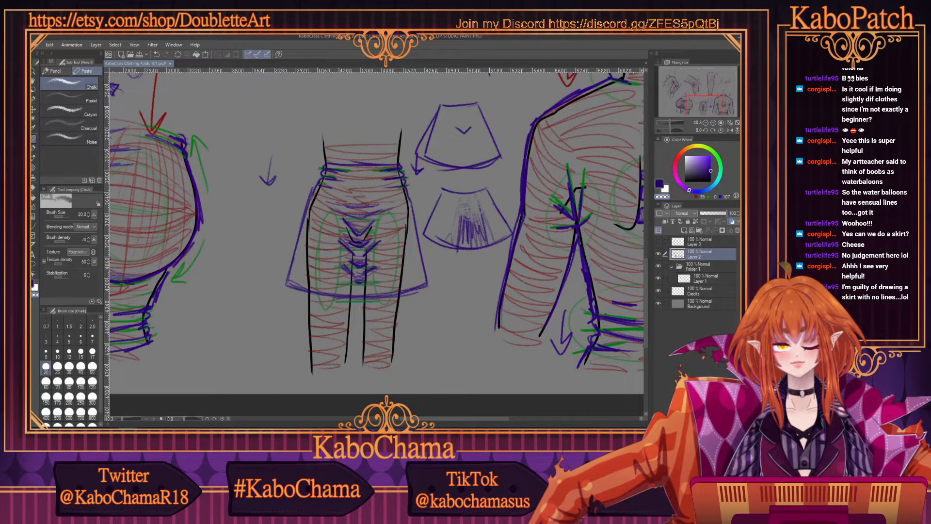
Sketch a windblown skirt above the lower-body figure, with wavy wind lines beside it and an arrow pointing left
{"action": "scroll", "coordinate": [264, 225], "scroll_direction": "down", "scroll_amount": 3}
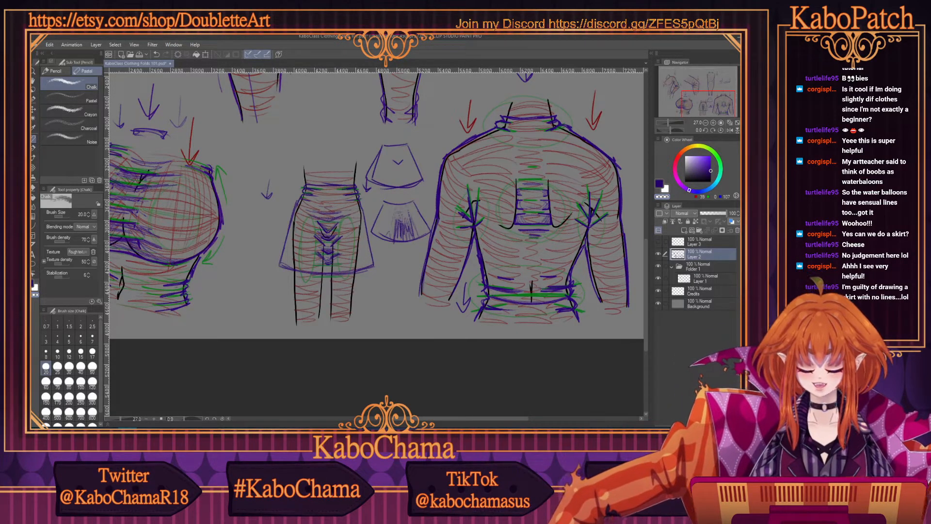
{"action": "left_click_drag", "start_coordinate": [433, 418], "coordinate": [414, 417]}
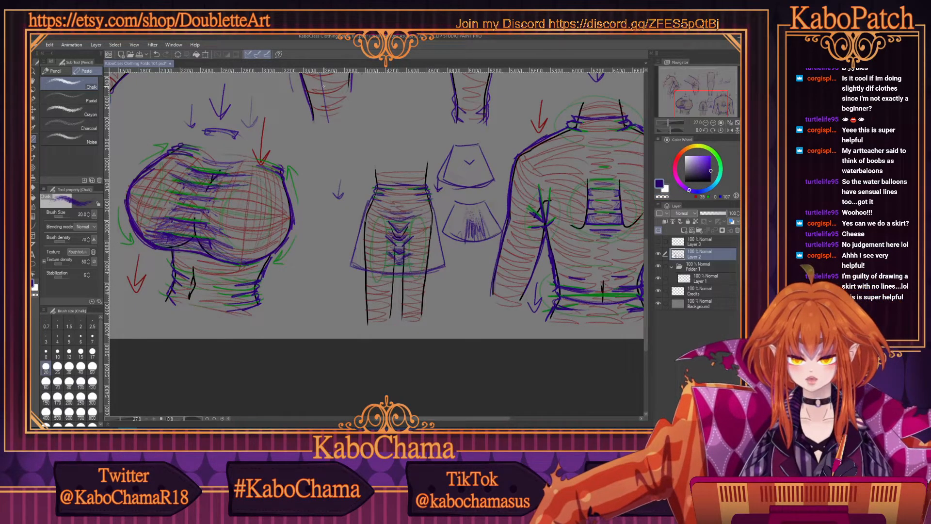
{"action": "scroll", "coordinate": [323, 87], "scroll_direction": "up", "scroll_amount": 2}
{"action": "left_click_drag", "start_coordinate": [646, 256], "coordinate": [647, 235]}
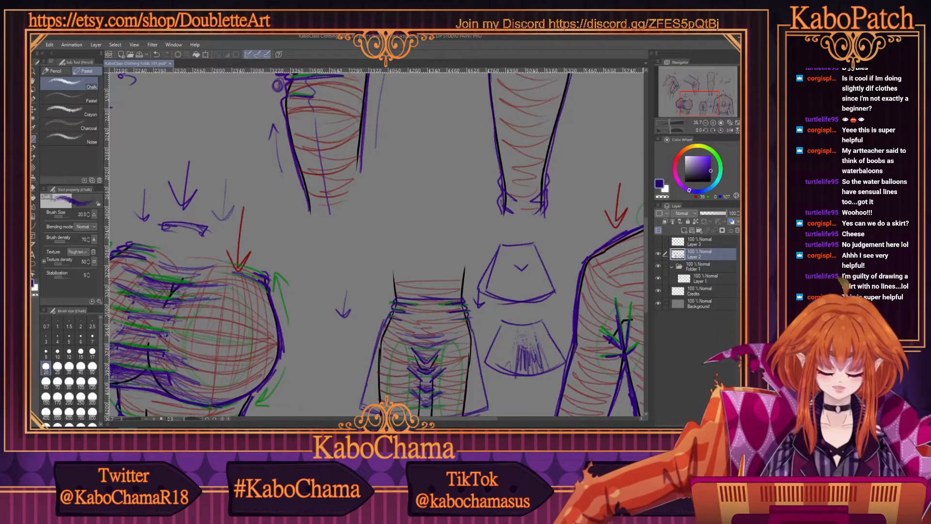
{"action": "mouse_move", "coordinate": [409, 184]}
{"action": "left_mouse_down"}
{"action": "mouse_move", "coordinate": [438, 191]}
{"action": "mouse_move", "coordinate": [451, 210]}
{"action": "mouse_move", "coordinate": [450, 241]}
{"action": "mouse_move", "coordinate": [413, 248]}
{"action": "mouse_move", "coordinate": [359, 209]}
{"action": "mouse_move", "coordinate": [357, 201]}
{"action": "mouse_move", "coordinate": [397, 182]}
{"action": "mouse_move", "coordinate": [417, 188]}
{"action": "mouse_move", "coordinate": [408, 183]}
{"action": "mouse_move", "coordinate": [373, 202]}
{"action": "left_mouse_up"}
{"action": "left_click_drag", "start_coordinate": [422, 241], "coordinate": [429, 210]}
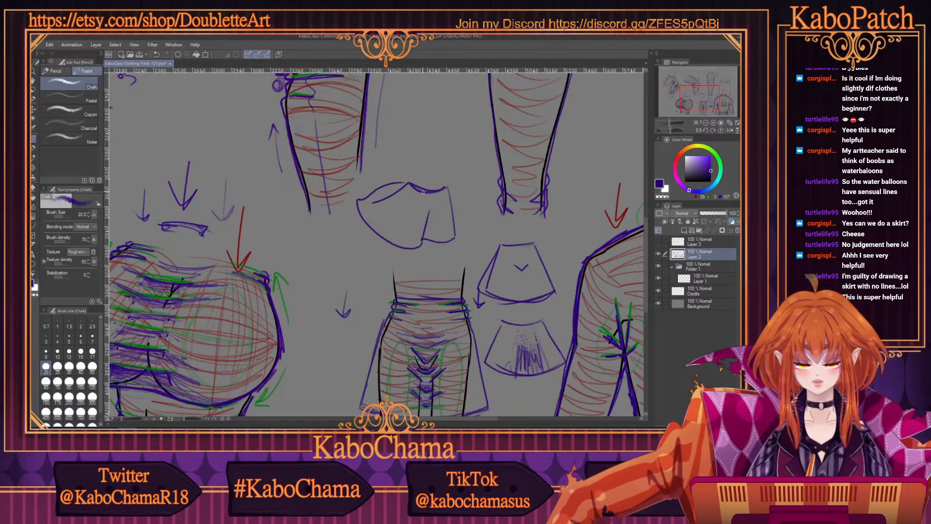
{"action": "mouse_move", "coordinate": [500, 220]}
{"action": "left_mouse_down"}
{"action": "mouse_move", "coordinate": [466, 224]}
{"action": "mouse_move", "coordinate": [457, 222]}
{"action": "mouse_move", "coordinate": [459, 208]}
{"action": "mouse_move", "coordinate": [392, 219]}
{"action": "left_mouse_up"}
{"action": "mouse_move", "coordinate": [407, 211]}
{"action": "left_mouse_down"}
{"action": "mouse_move", "coordinate": [390, 218]}
{"action": "mouse_move", "coordinate": [401, 227]}
{"action": "left_mouse_up"}
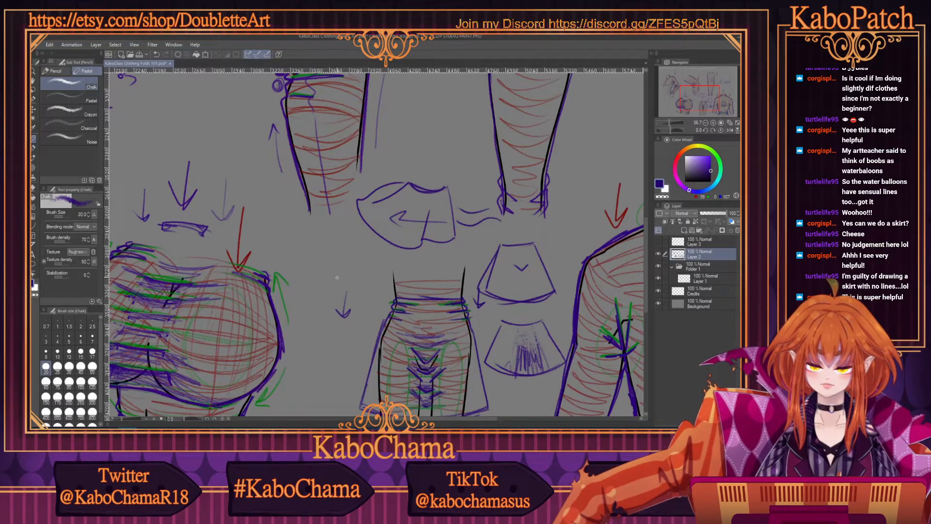
Sketch a loose garment outline with rounded drapery between the chest example and the skirt figure
{"action": "mouse_move", "coordinate": [433, 417]}
{"action": "left_mouse_down"}
{"action": "mouse_move", "coordinate": [423, 419]}
{"action": "mouse_move", "coordinate": [444, 427]}
{"action": "mouse_move", "coordinate": [436, 425]}
{"action": "left_mouse_up"}
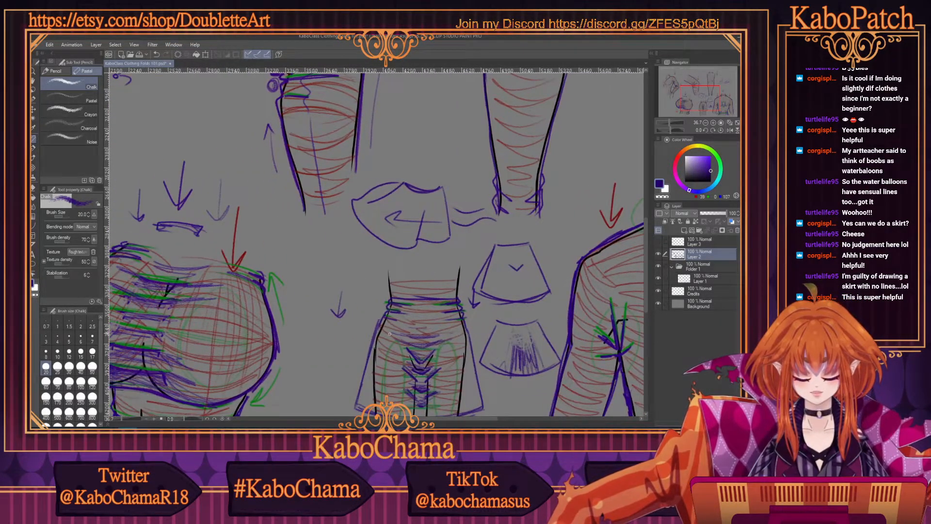
{"action": "mouse_move", "coordinate": [648, 304]}
{"action": "left_mouse_down"}
{"action": "mouse_move", "coordinate": [649, 324]}
{"action": "mouse_move", "coordinate": [648, 289]}
{"action": "left_mouse_up"}
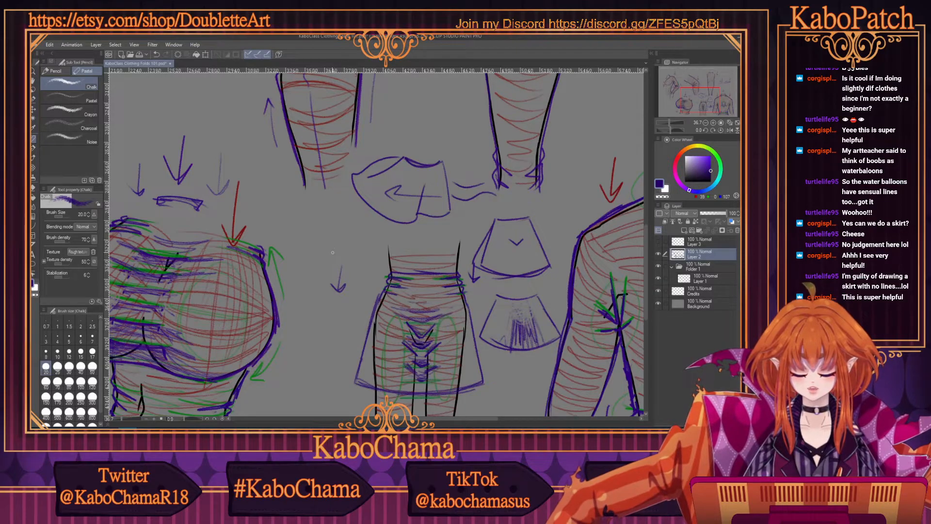
{"action": "mouse_move", "coordinate": [340, 238]}
{"action": "left_mouse_down"}
{"action": "mouse_move", "coordinate": [350, 287]}
{"action": "mouse_move", "coordinate": [341, 264]}
{"action": "mouse_move", "coordinate": [354, 239]}
{"action": "mouse_move", "coordinate": [319, 266]}
{"action": "mouse_move", "coordinate": [355, 238]}
{"action": "left_mouse_up"}
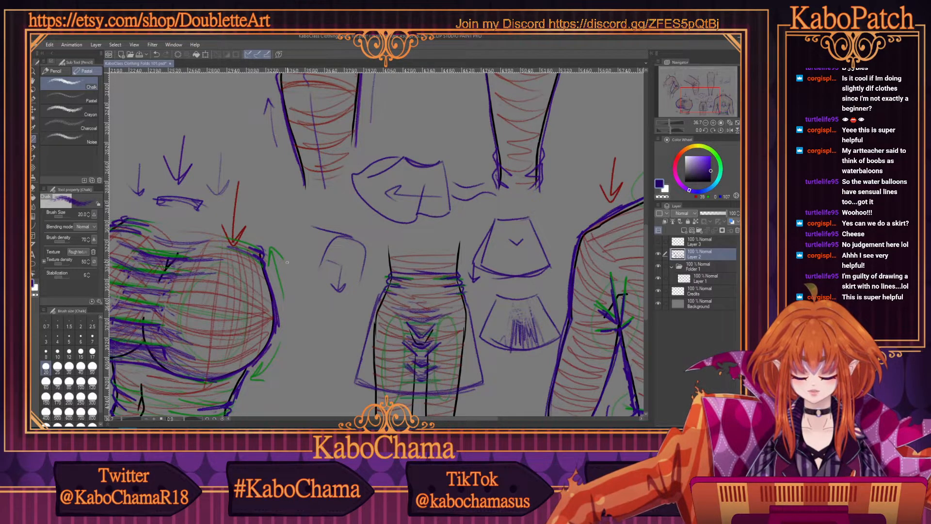
{"action": "mouse_move", "coordinate": [297, 273]}
{"action": "left_mouse_down"}
{"action": "mouse_move", "coordinate": [290, 328]}
{"action": "mouse_move", "coordinate": [289, 289]}
{"action": "mouse_move", "coordinate": [282, 291]}
{"action": "left_mouse_up"}
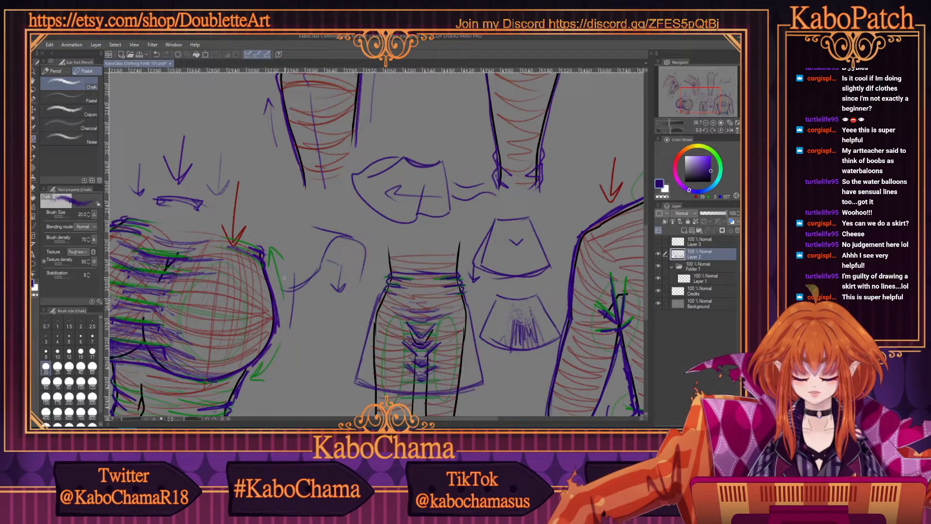
{"action": "left_click_drag", "start_coordinate": [331, 265], "coordinate": [318, 271]}
{"action": "mouse_move", "coordinate": [289, 241]}
{"action": "left_mouse_down"}
{"action": "mouse_move", "coordinate": [315, 263]}
{"action": "mouse_move", "coordinate": [304, 274]}
{"action": "left_mouse_up"}
{"action": "mouse_move", "coordinate": [302, 217]}
{"action": "left_mouse_down"}
{"action": "mouse_move", "coordinate": [316, 227]}
{"action": "mouse_move", "coordinate": [275, 219]}
{"action": "mouse_move", "coordinate": [251, 240]}
{"action": "left_mouse_up"}
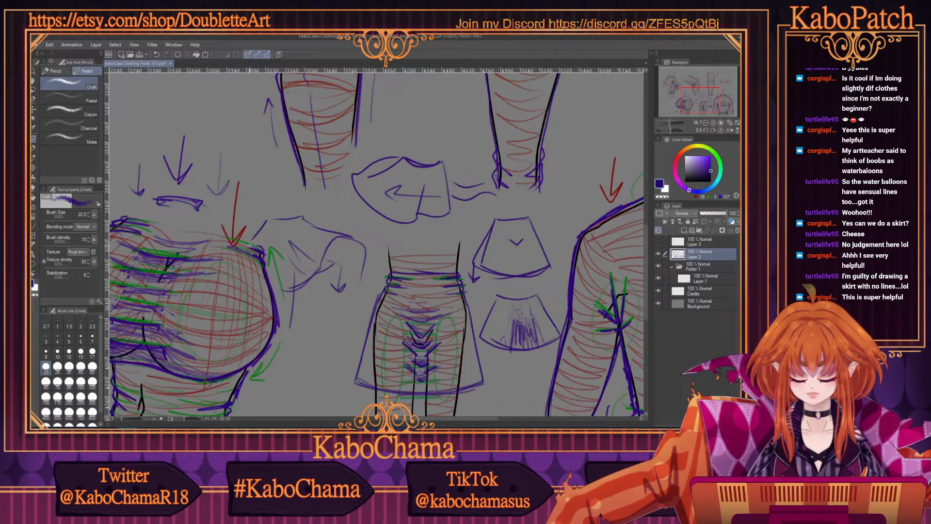
{"action": "mouse_move", "coordinate": [339, 274]}
{"action": "left_mouse_down"}
{"action": "mouse_move", "coordinate": [335, 323]}
{"action": "mouse_move", "coordinate": [351, 325]}
{"action": "left_mouse_up"}
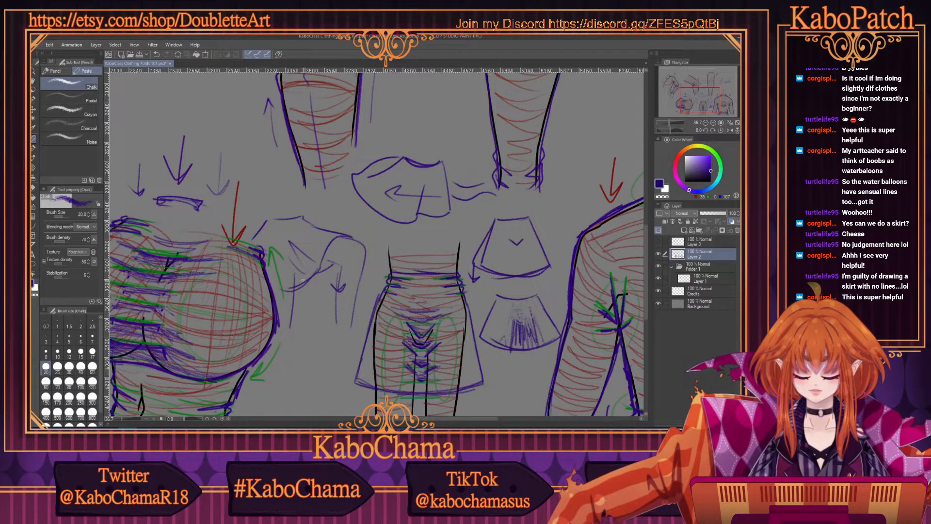
Add an upward arrow above the draped garment sketch and a downward arrow inside it
{"action": "mouse_move", "coordinate": [346, 236]}
{"action": "left_mouse_down"}
{"action": "mouse_move", "coordinate": [342, 216]}
{"action": "mouse_move", "coordinate": [352, 211]}
{"action": "left_mouse_up"}
{"action": "left_click_drag", "start_coordinate": [305, 236], "coordinate": [301, 279]}
{"action": "mouse_move", "coordinate": [300, 281]}
{"action": "left_mouse_down"}
{"action": "mouse_move", "coordinate": [308, 276]}
{"action": "mouse_move", "coordinate": [302, 283]}
{"action": "left_mouse_up"}
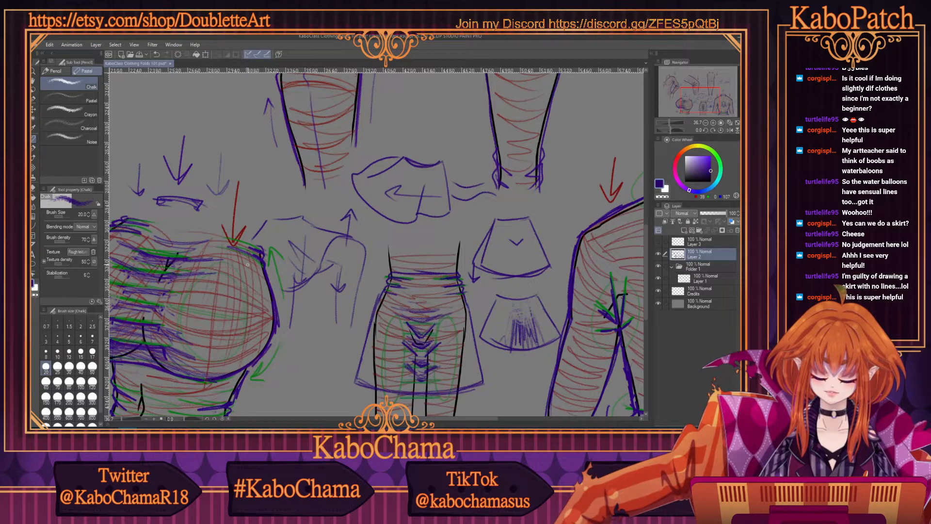
Review the whole page of clothing fold sketches, from the heading text to the lower row
{"action": "scroll", "coordinate": [247, 263], "scroll_direction": "down", "scroll_amount": 3}
{"action": "scroll", "coordinate": [335, 310], "scroll_direction": "up", "scroll_amount": 2}
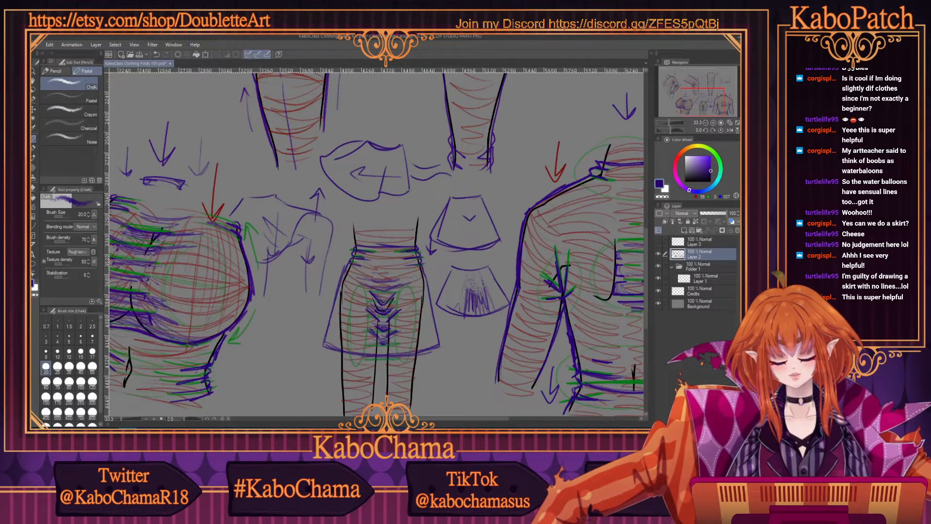
{"action": "scroll", "coordinate": [278, 280], "scroll_direction": "down", "scroll_amount": 1}
{"action": "scroll", "coordinate": [277, 289], "scroll_direction": "down", "scroll_amount": 3}
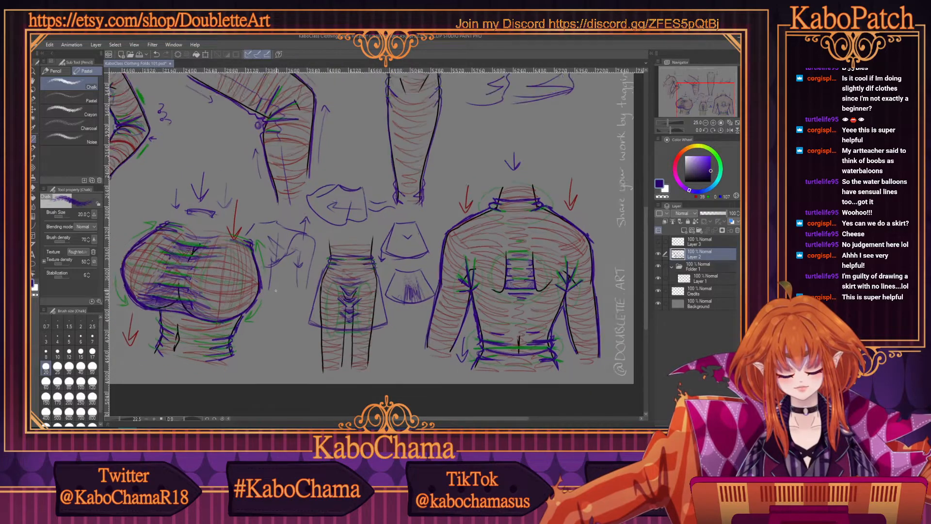
{"action": "left_click_drag", "start_coordinate": [414, 421], "coordinate": [393, 420]}
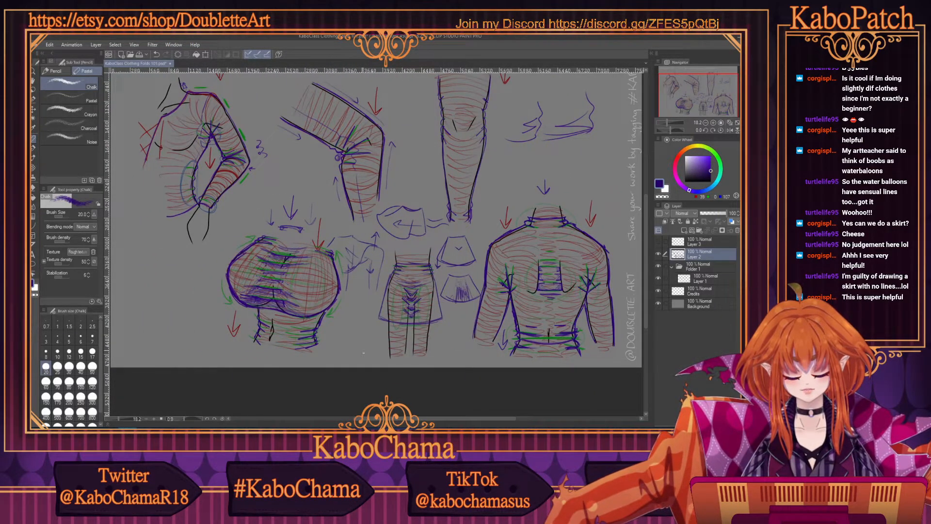
{"action": "left_click_drag", "start_coordinate": [645, 293], "coordinate": [646, 275]}
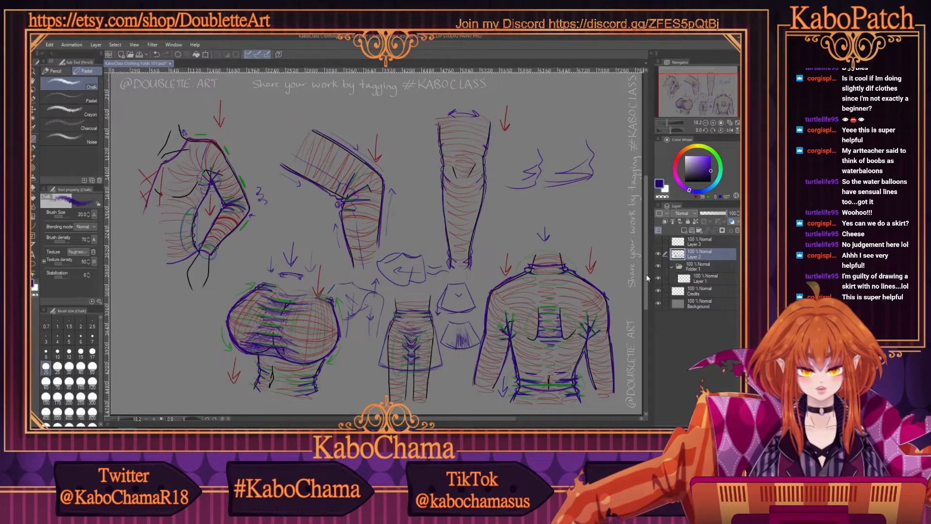